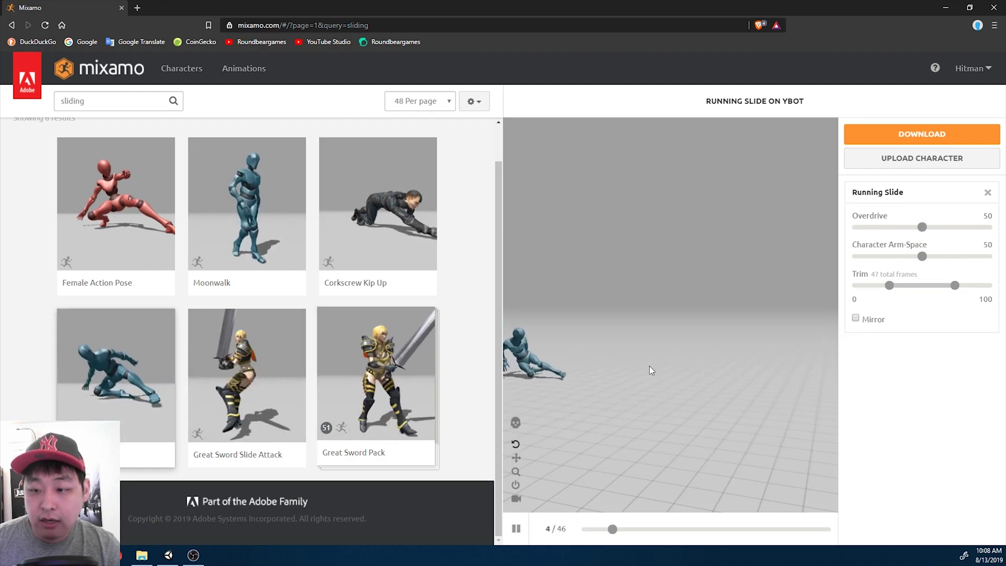
Download the Running Slide animation as FBX with skin at 60 frames per second, without keyframe reduction.
left_click(888, 136)
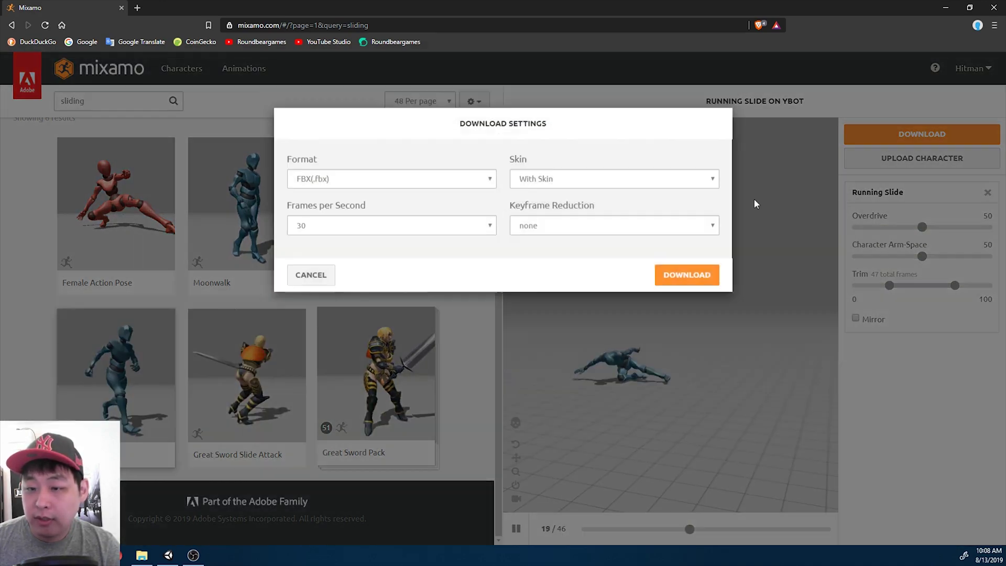
left_click(385, 237)
left_click(378, 260)
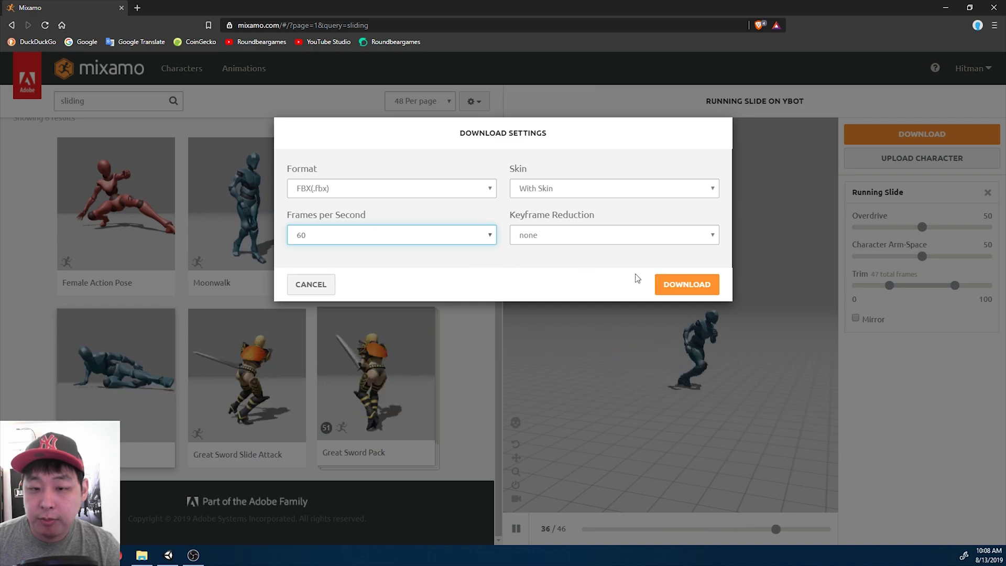
left_click(692, 285)
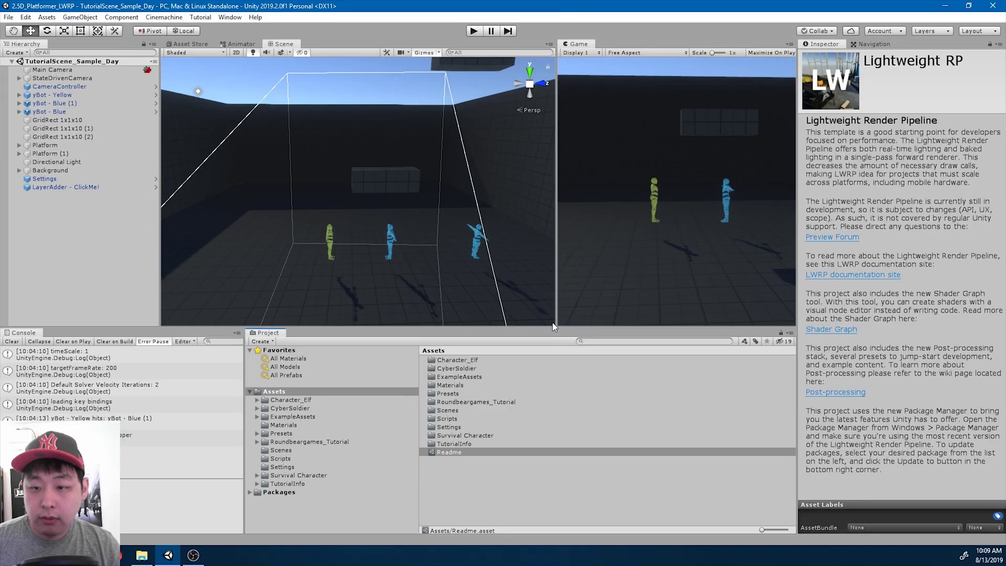
In the Unity project, open the MixamoAnimations folder inside Roundbeargames_Tutorial/RB_Characters.
left_click(320, 441)
left_click(471, 393)
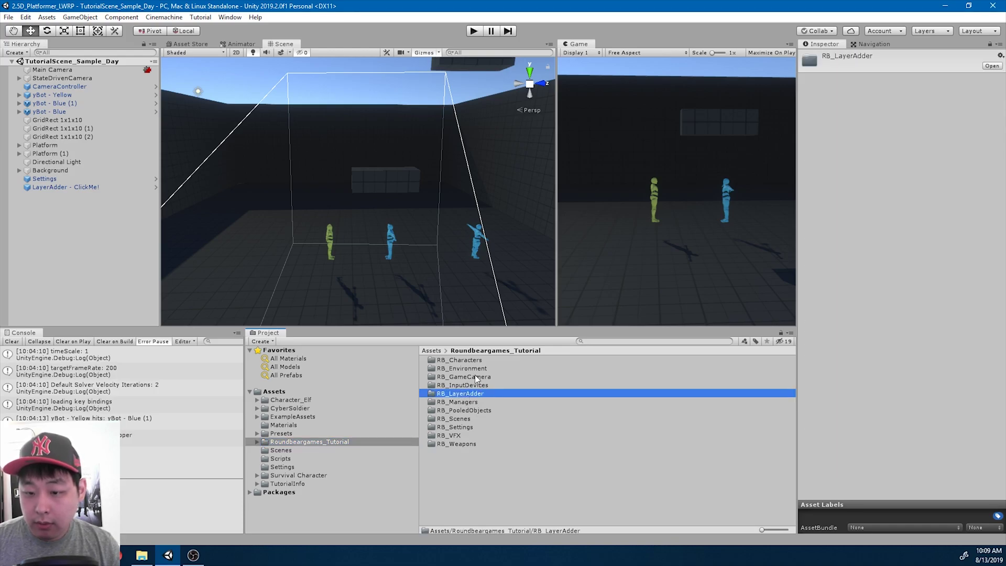
double_click(472, 360)
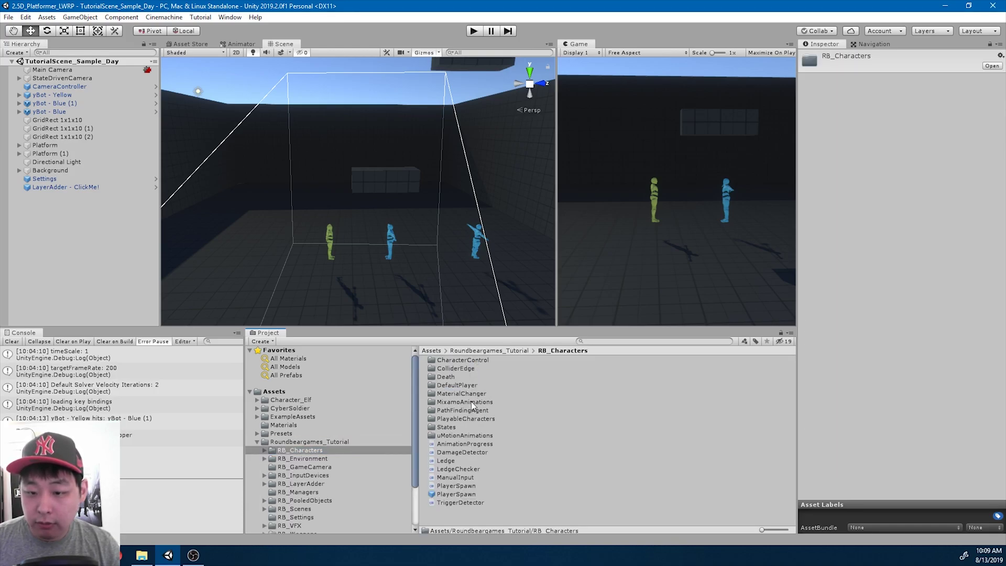
double_click(471, 402)
scroll(513, 441, "down", 2)
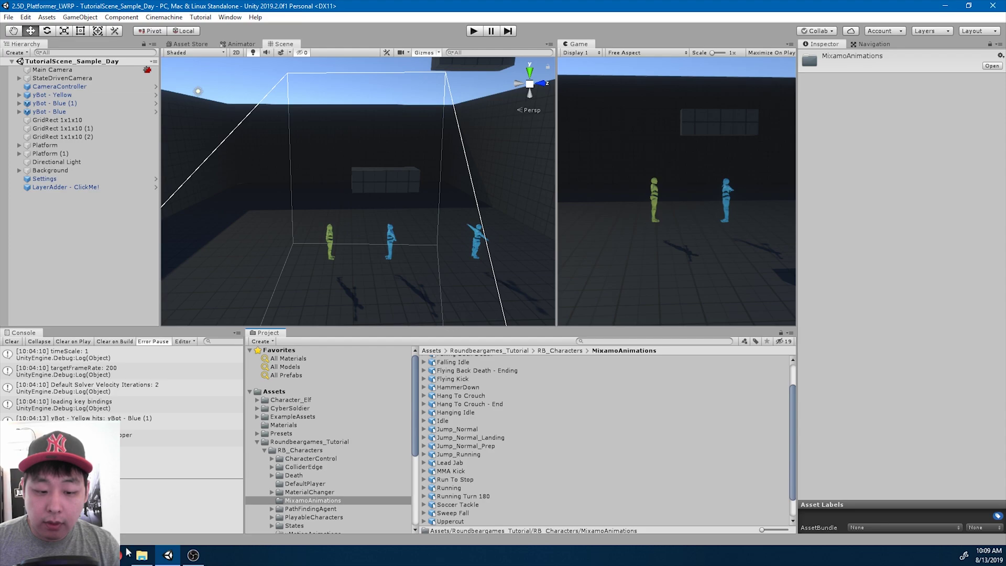
Import the Running Slide file from the Downloads folder into the project's MixamoAnimations folder.
left_click(141, 554)
left_click(768, 261)
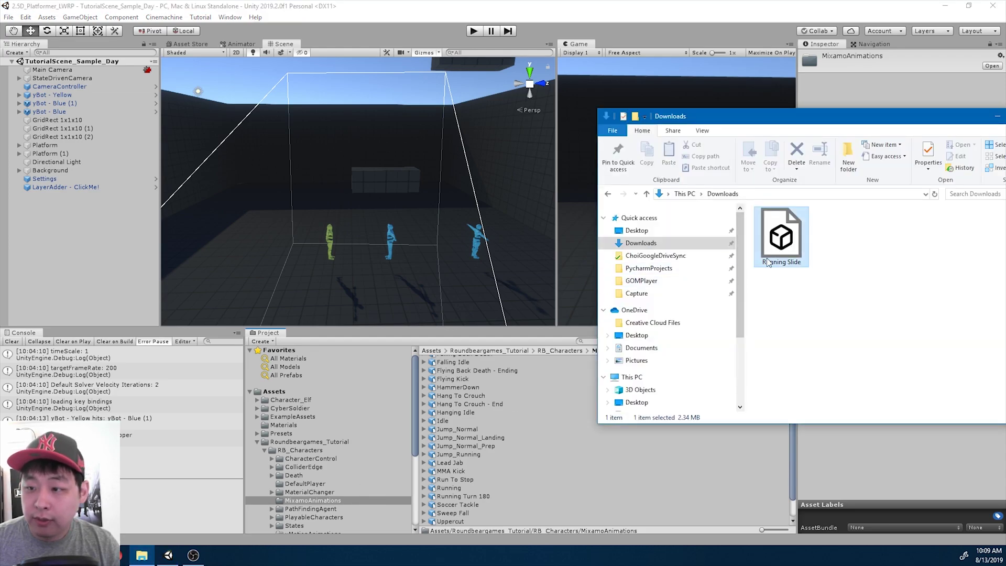
left_click_drag(768, 262, 513, 407)
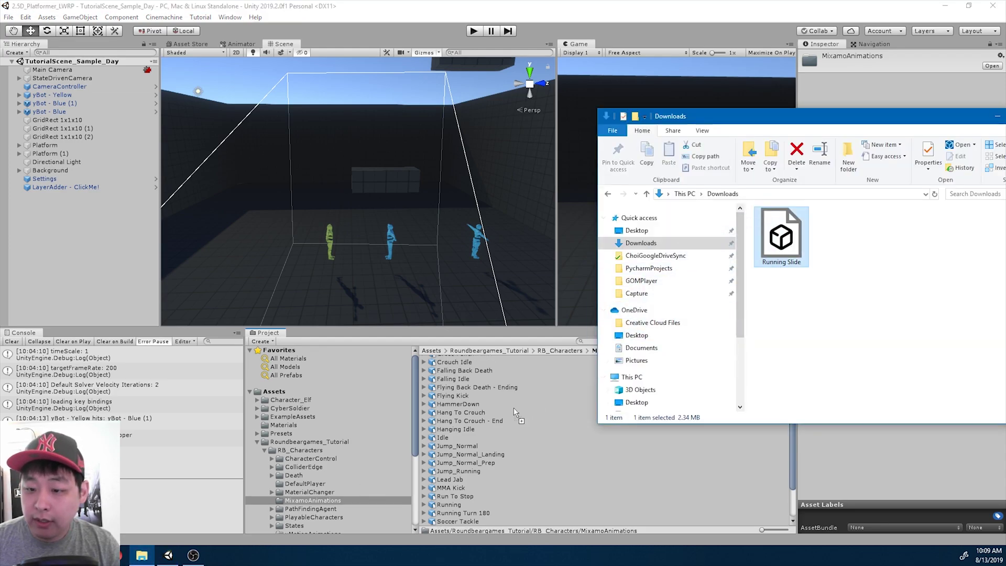
Rename the imported Running Slide asset as RunningSlide.
left_click(477, 403)
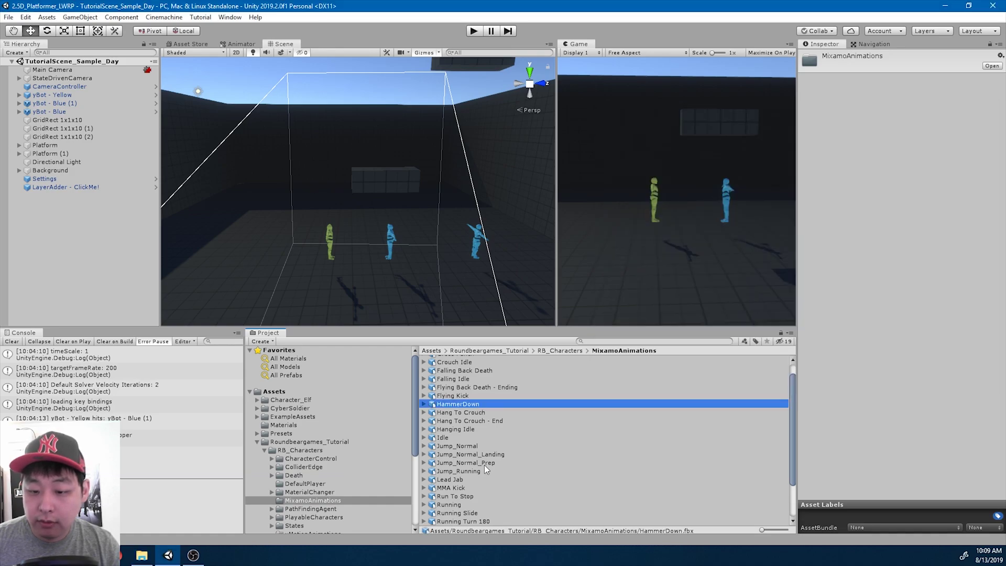
scroll(477, 495, "down", 3)
left_click(464, 482)
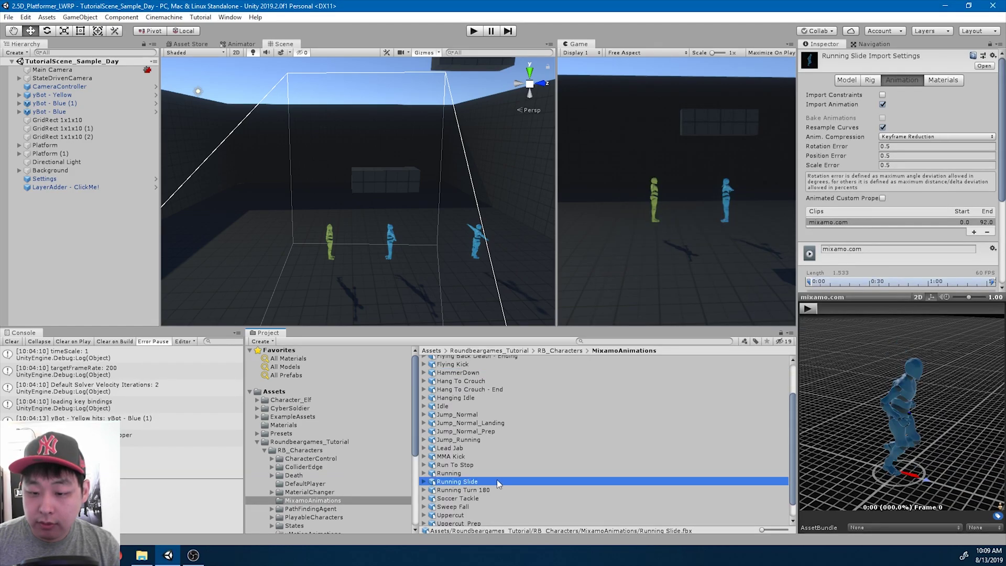
left_click(501, 479)
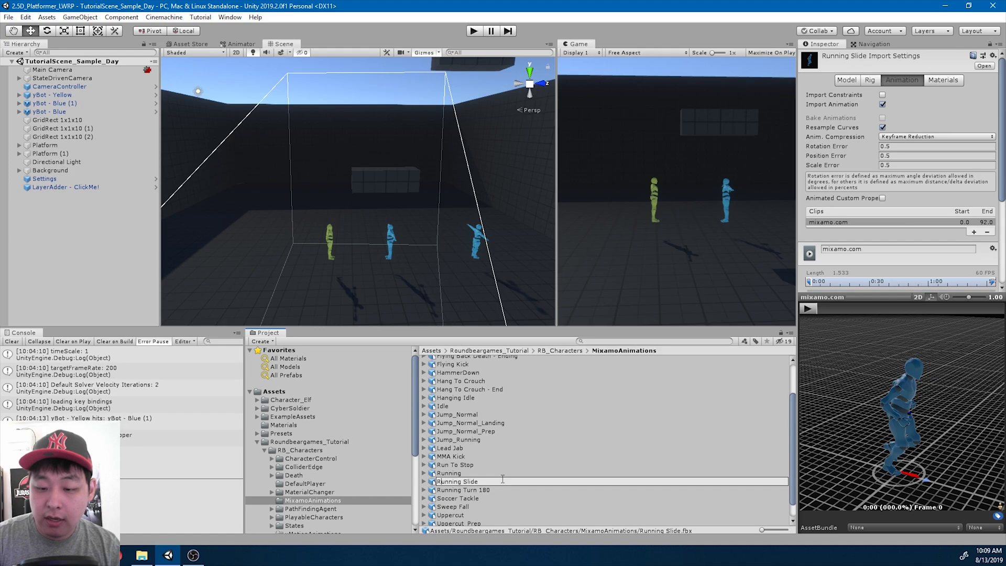
key("Delete")
key("Return")
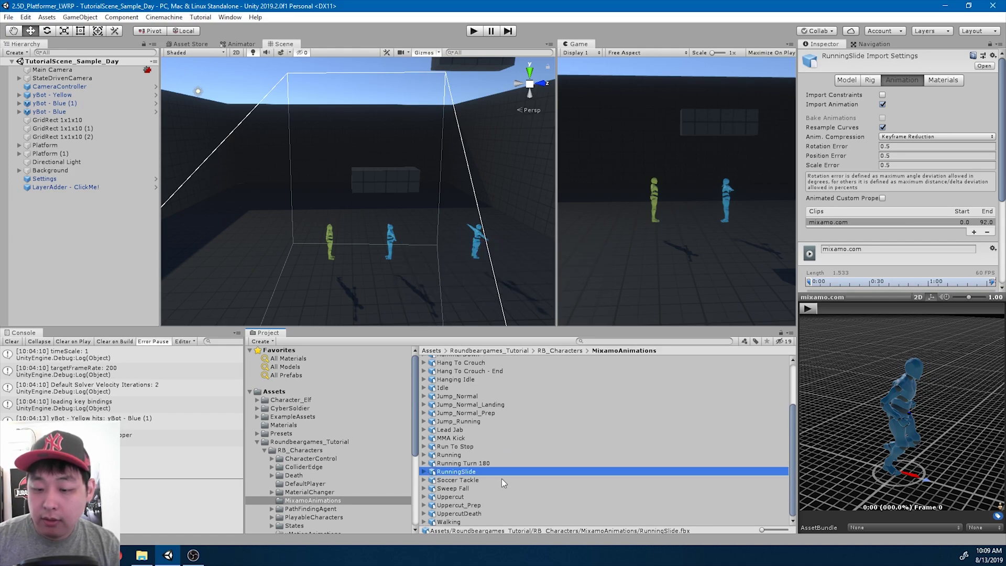
Set the RunningSlide rig's animation type to Humanoid and apply the import settings.
left_click(870, 81)
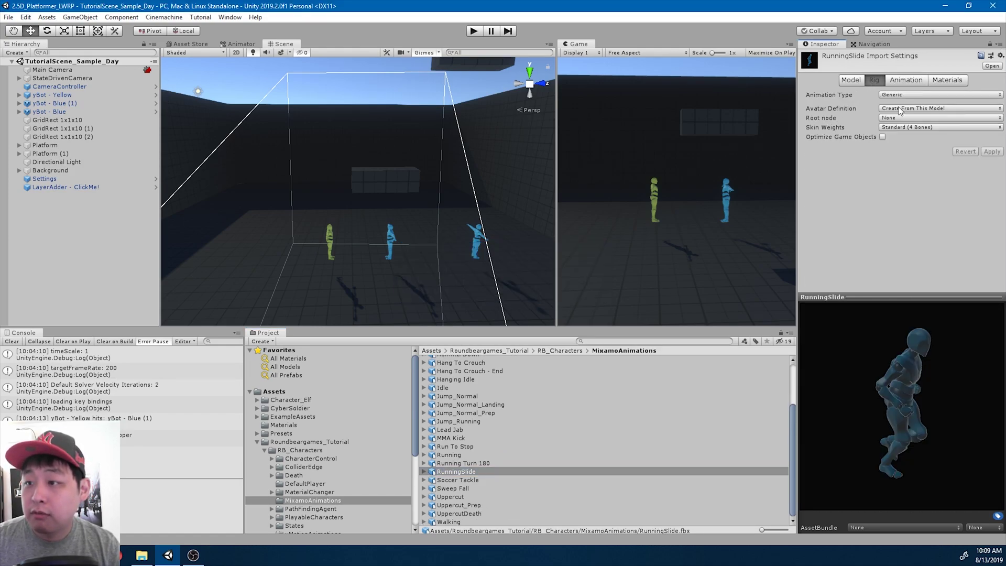
left_click(901, 96)
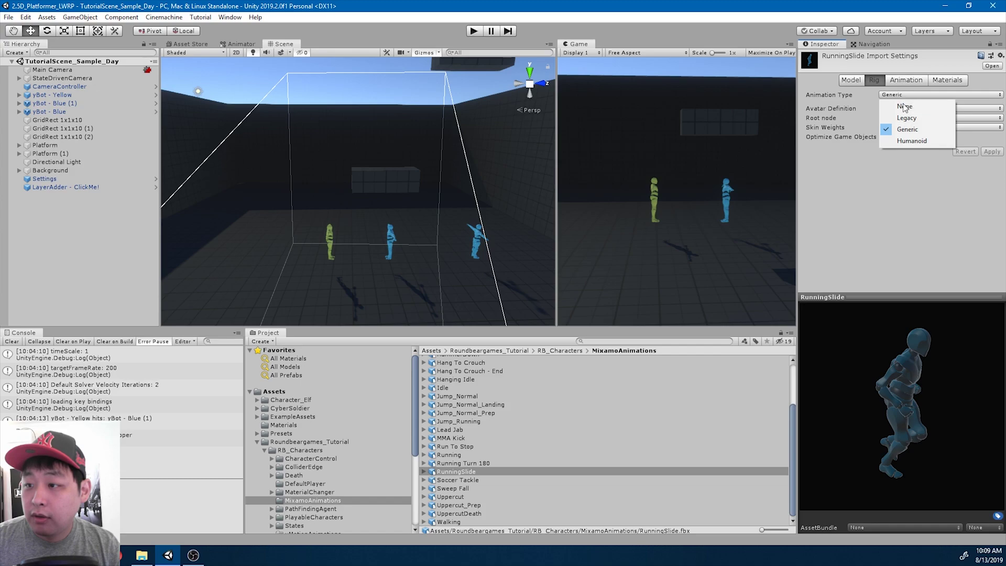
left_click(904, 142)
left_click(993, 168)
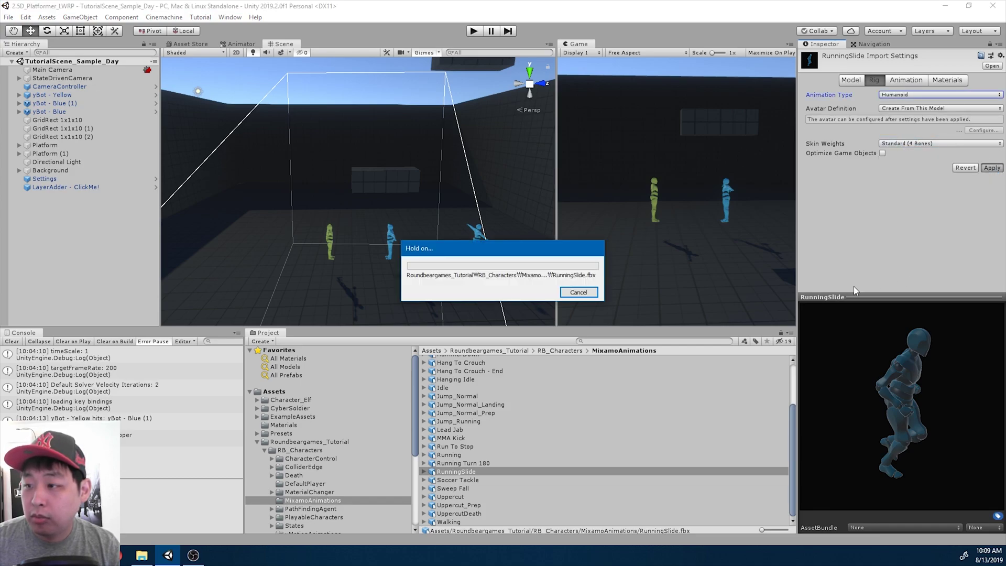
Configure the RunningSlide avatar by sampling its bind-pose, apply the change and finish the avatar configuration.
left_click(486, 470)
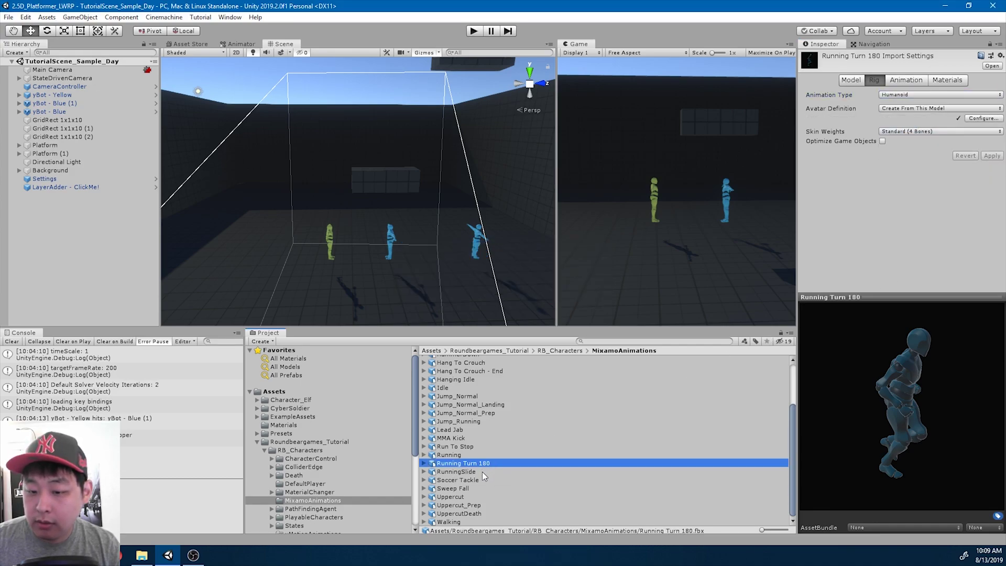
left_click(975, 118)
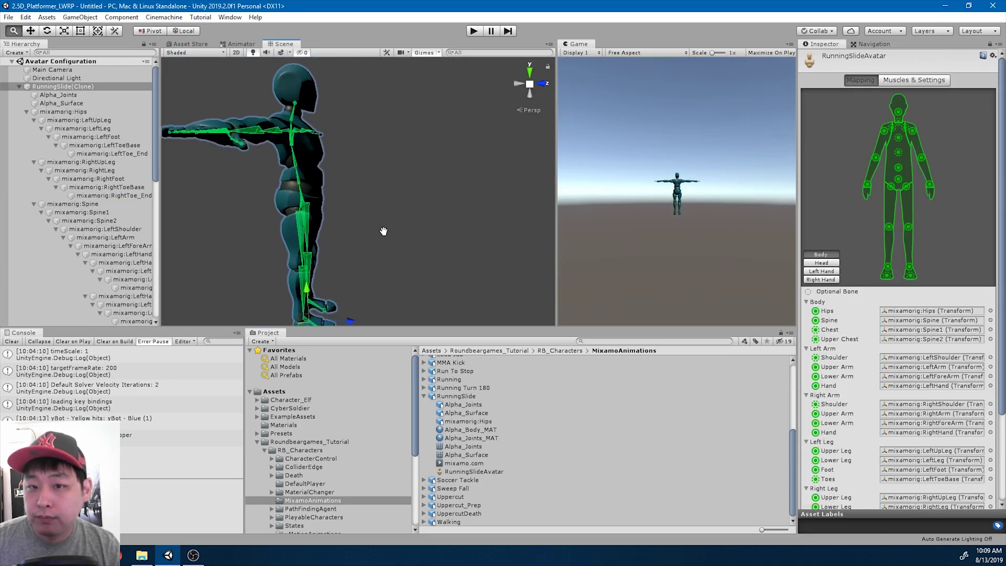
scroll(930, 391, "down", 3)
left_click(842, 444)
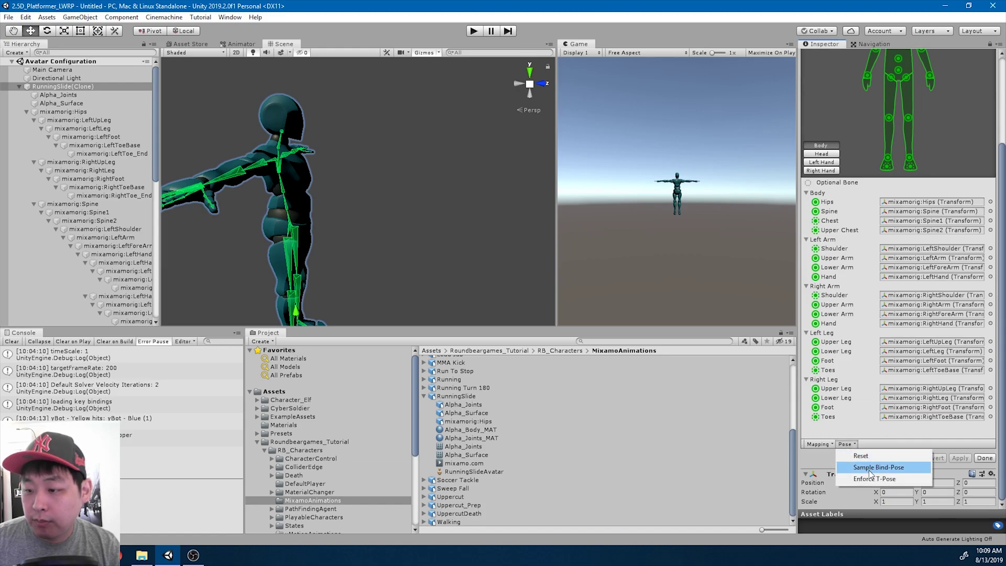
left_click(869, 466)
left_click(960, 458)
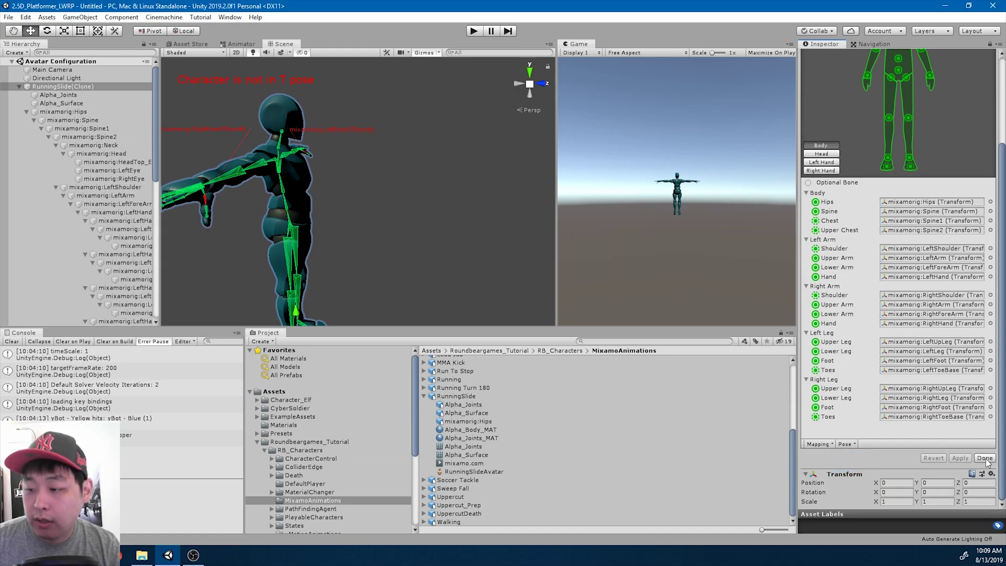
left_click(984, 458)
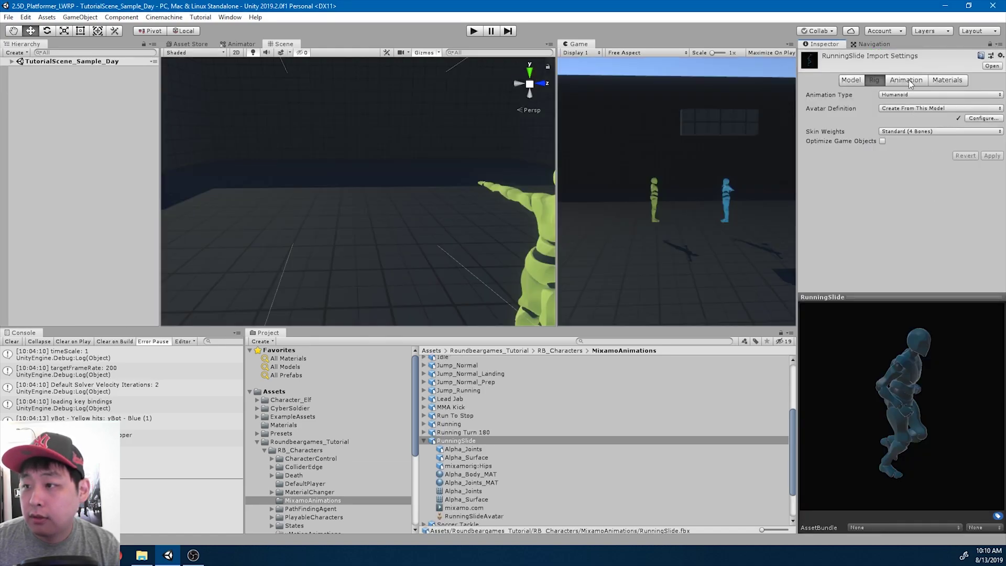
Rename the mixamo.com clip in the RunningSlide animation import settings as RunningSlide.
left_click(908, 81)
left_click(875, 239)
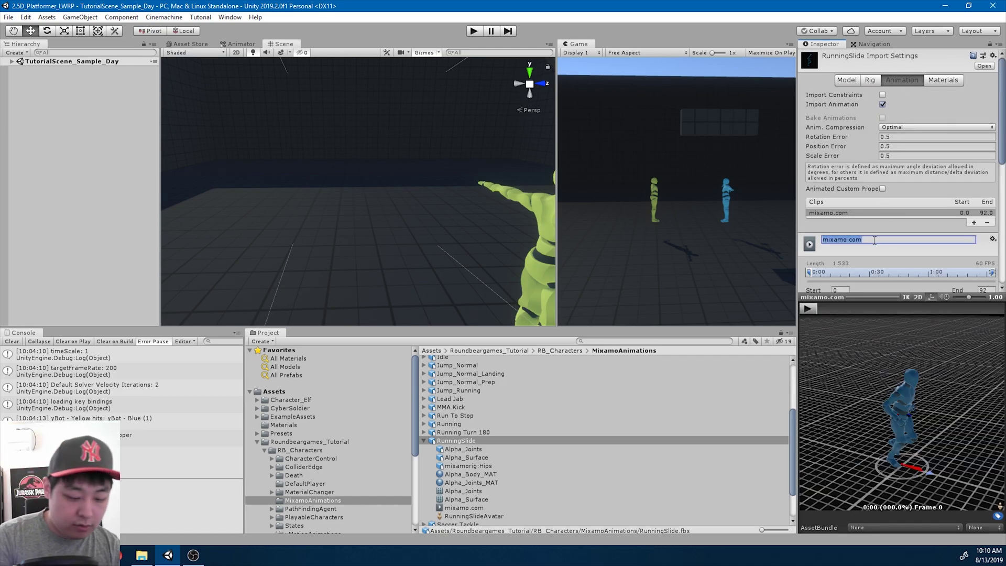
type("RunningSlide")
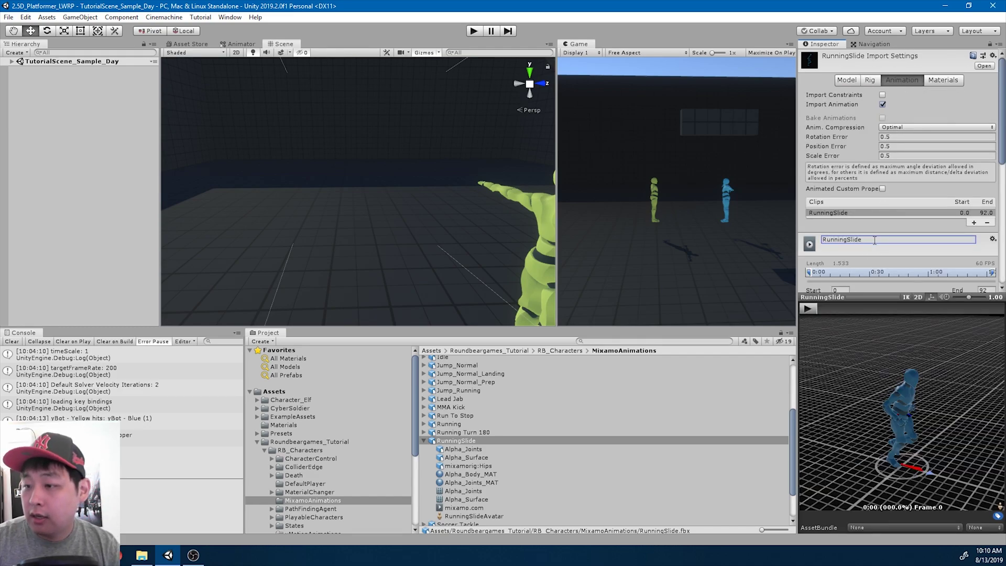
Bake the clip's root transform rotation and Y position into the pose, apply the settings and preview the animation.
scroll(891, 157, "down", 5)
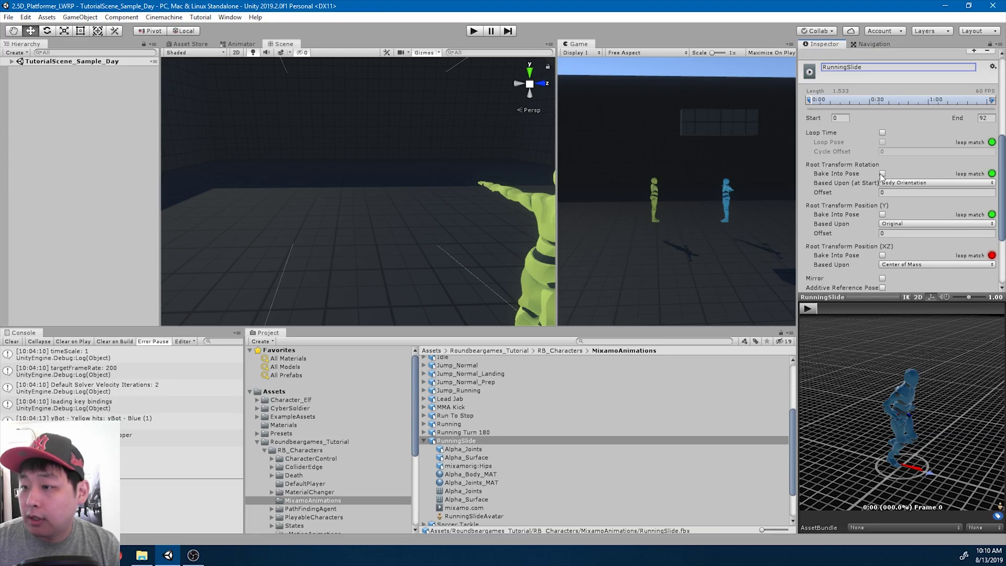
left_click(882, 173)
left_click(883, 214)
scroll(885, 214, "down", 3)
left_click(984, 284)
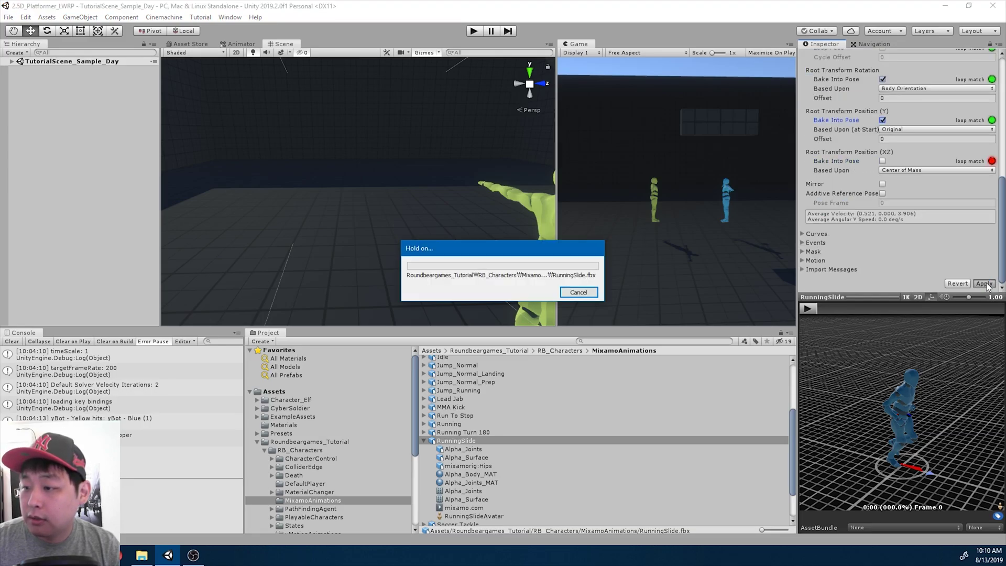
left_click(807, 309)
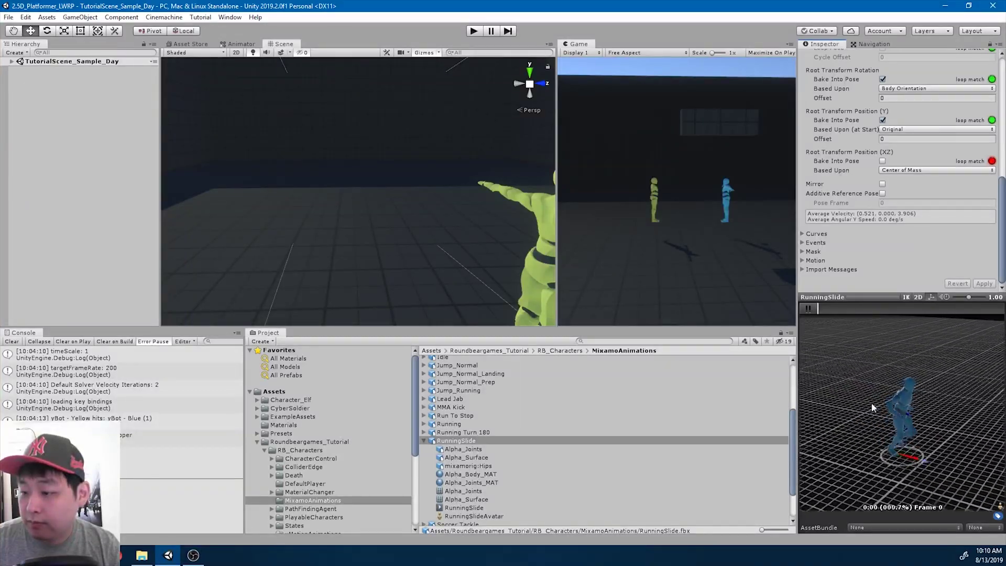
left_click(809, 309)
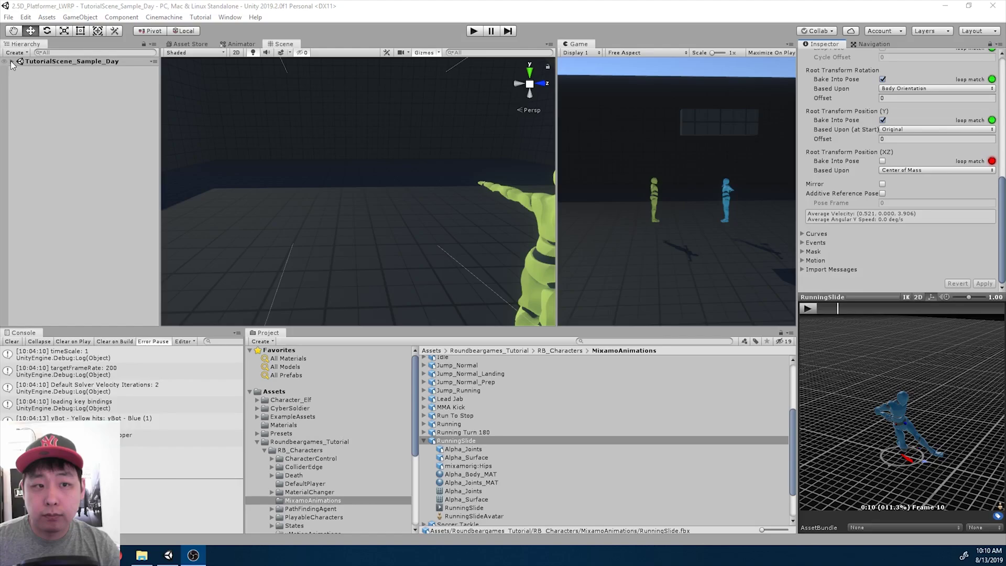
Frame yBot - Yellow in the scene and deactivate both blue characters, yBot - Blue (1) and yBot - Blue.
left_click(12, 62)
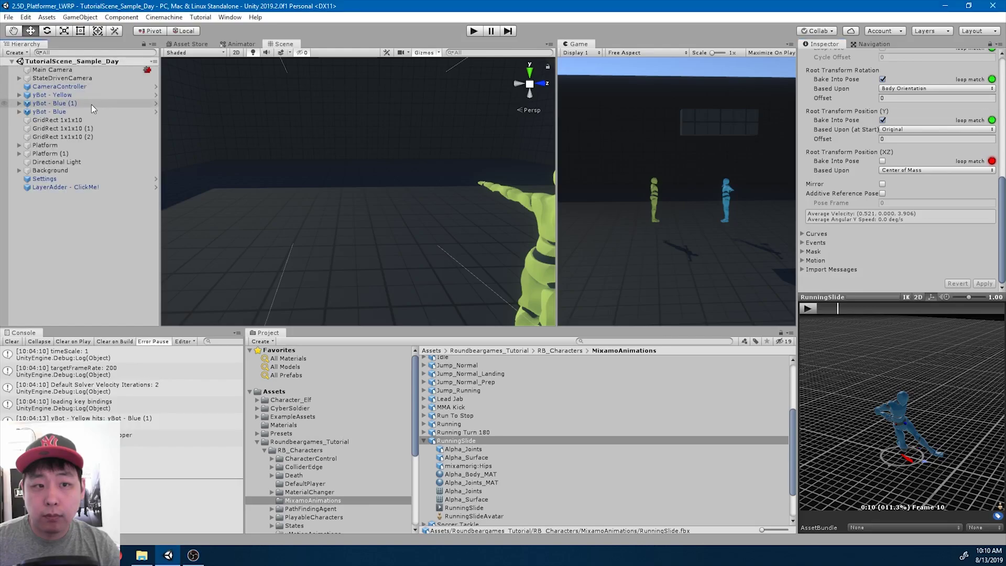
double_click(56, 95)
right_click_drag(427, 187, 459, 164)
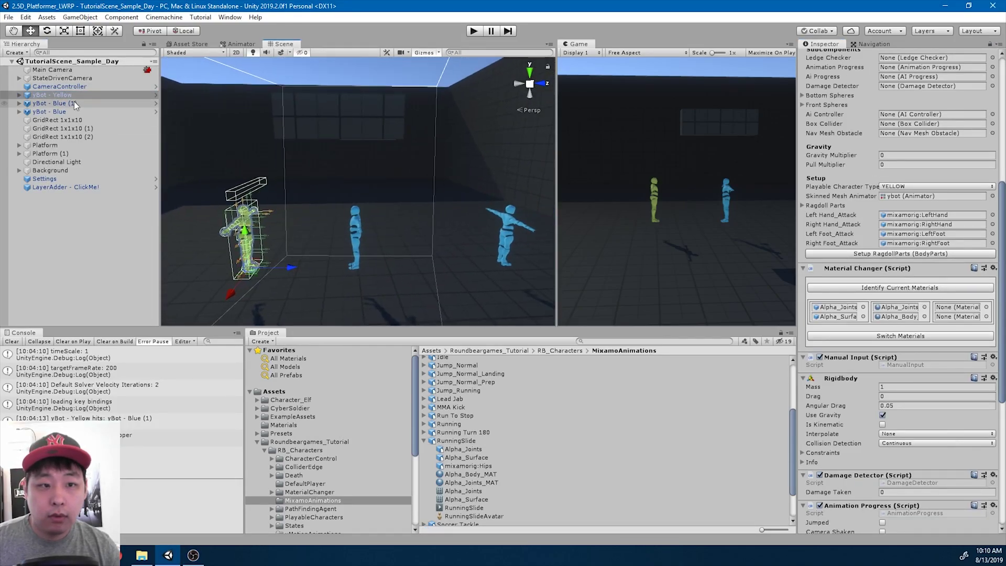
left_click(74, 104)
key("alt+shift+a")
left_click(75, 113)
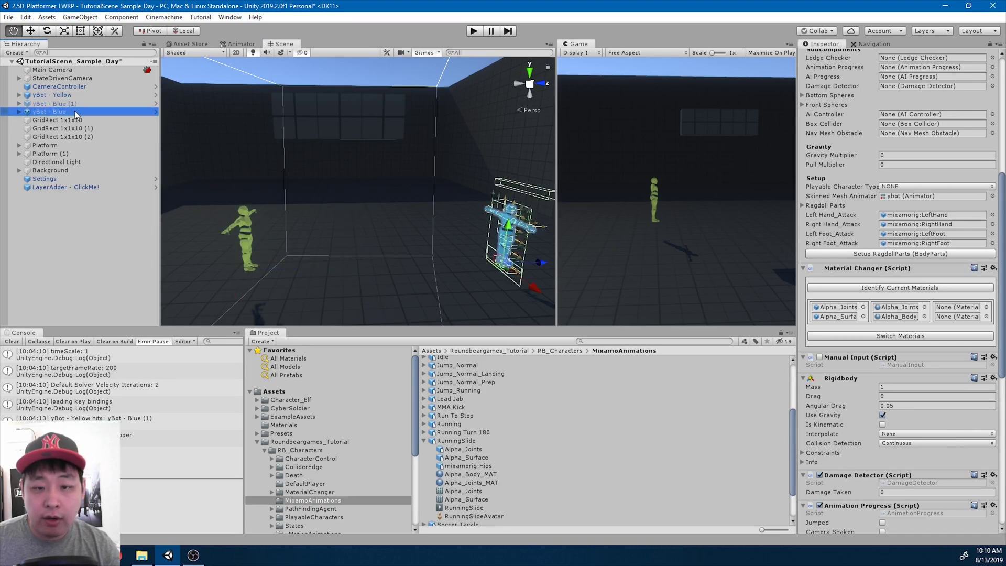
key("alt+shift+a")
Select the ybot child of yBot - Yellow and show its DefaultPlayer animator controller graph.
left_click(83, 97)
key("Right")
key("Down")
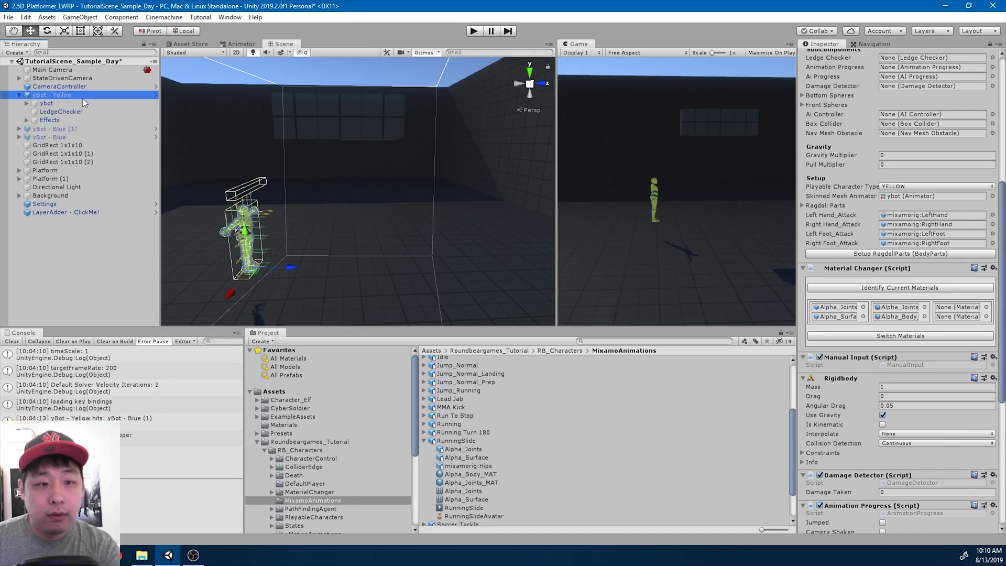
left_click(251, 46)
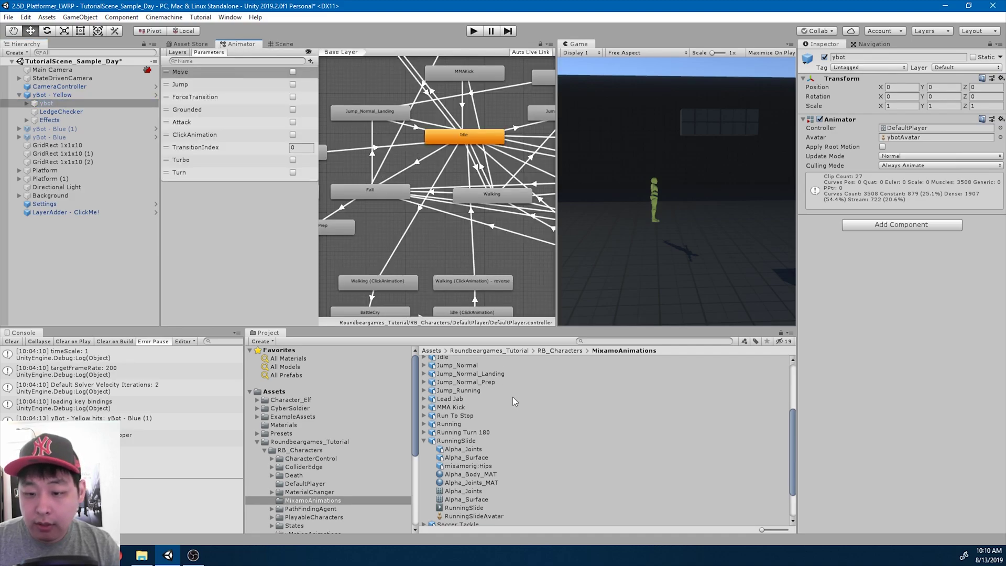
Add the RunningSlide animation as a new state in free space below the Running and FlyingKick states.
middle_click_drag(487, 186, 375, 216)
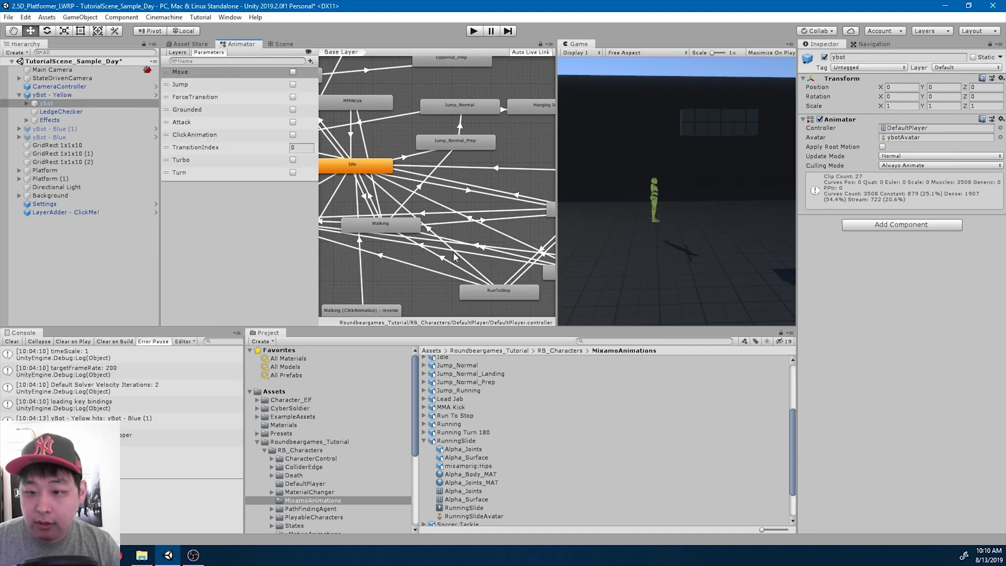
middle_click_drag(457, 262, 369, 244)
middle_click_drag(450, 243, 420, 202)
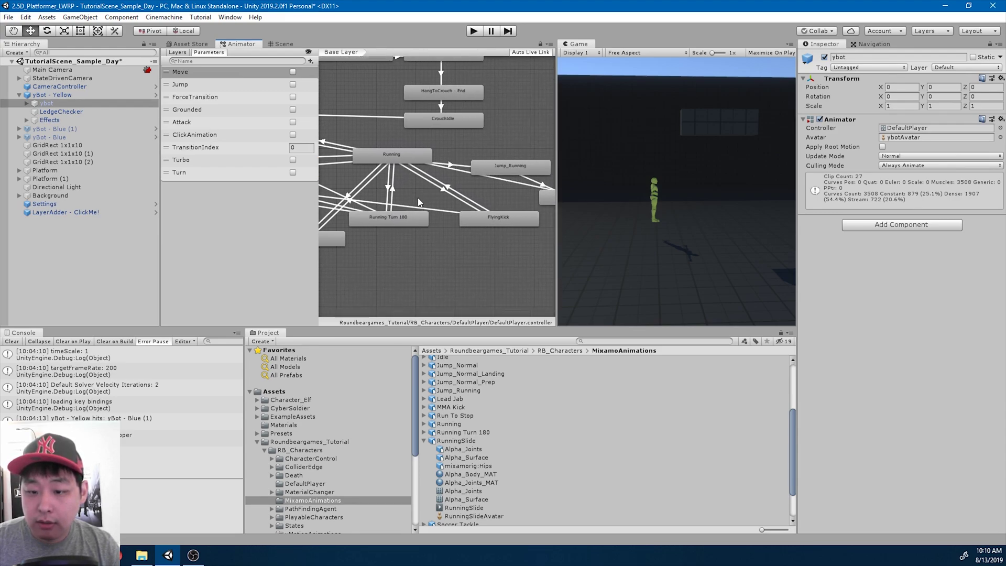
left_click_drag(464, 441, 470, 271)
Create a transition from the Running state to the RunningSlide state.
right_click(401, 157)
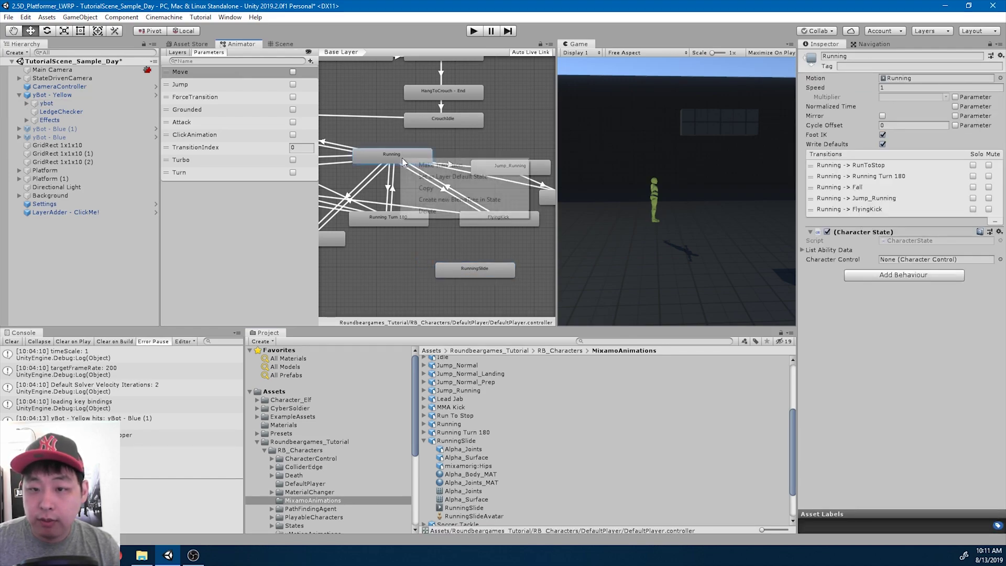
left_click(424, 163)
left_click(475, 272)
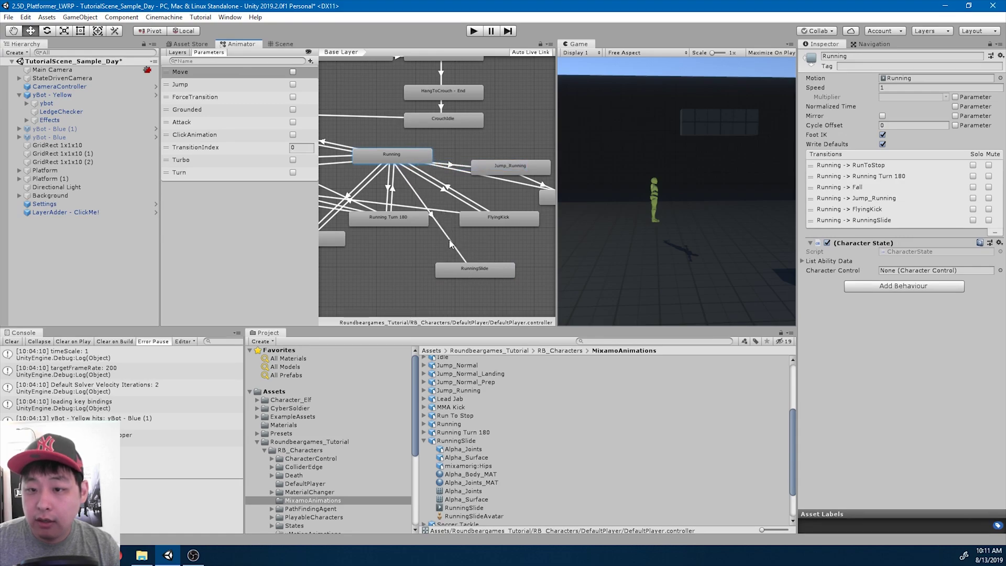
Turn off exit time on the Running to RunningSlide transition and shift the RunningSlide clip to the right on the blend timeline.
left_click(451, 244)
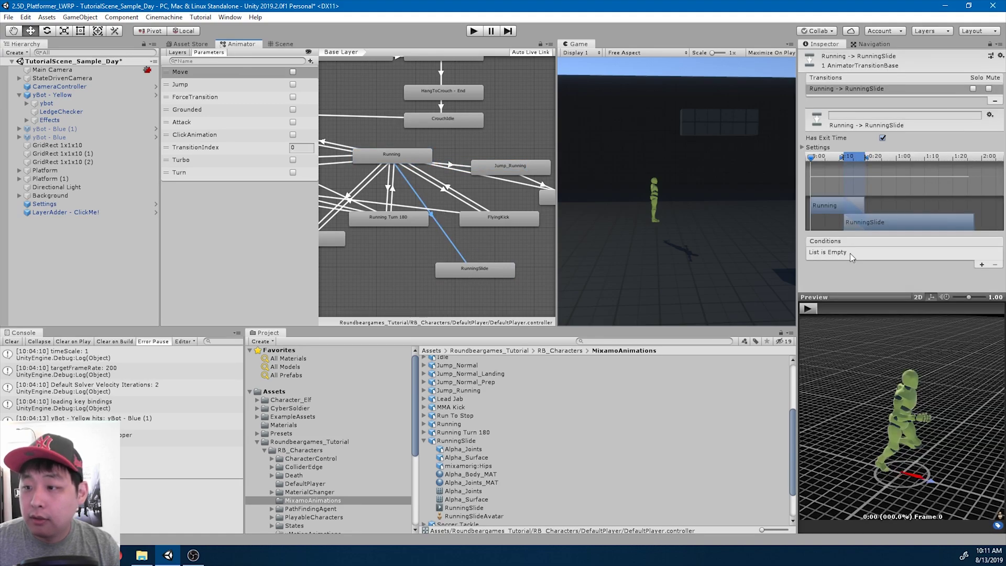
left_click(883, 138)
left_click_drag(841, 156, 860, 162)
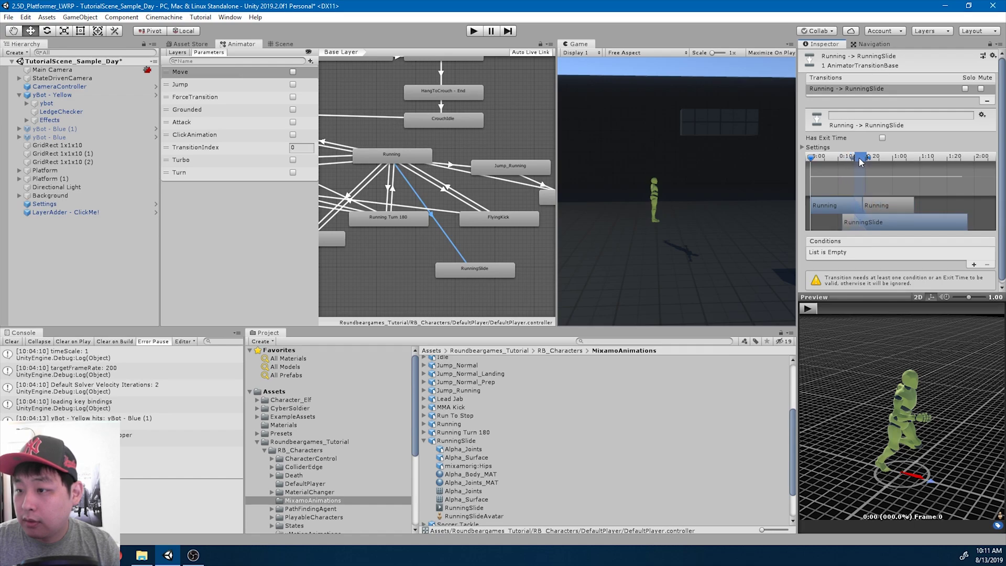
mouse_move(866, 218)
left_mouse_down()
mouse_move(916, 220)
mouse_move(880, 219)
left_mouse_up()
Preview the Running to RunningSlide transition and move the blend's start slightly earlier.
left_click(809, 309)
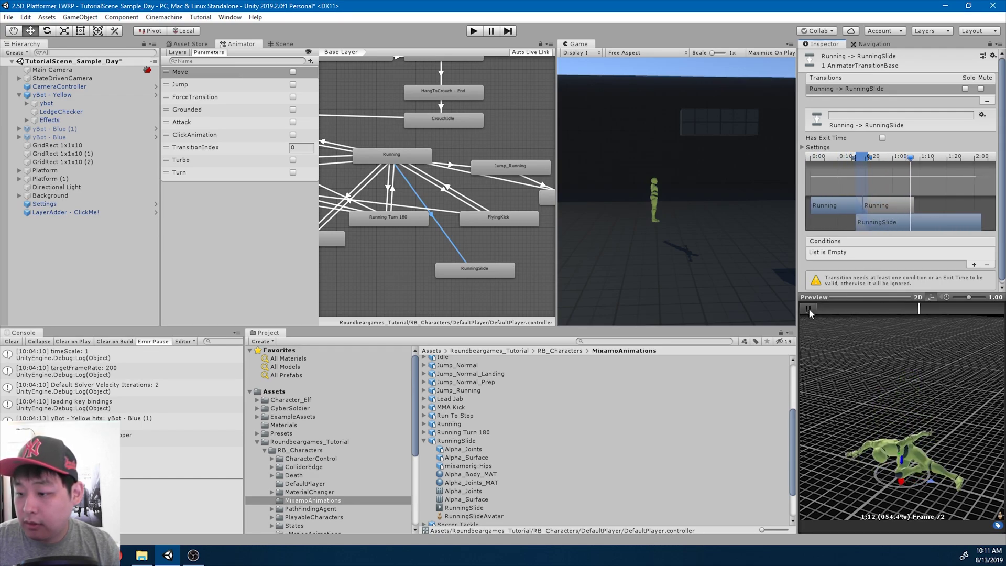
left_click_drag(854, 158, 850, 158)
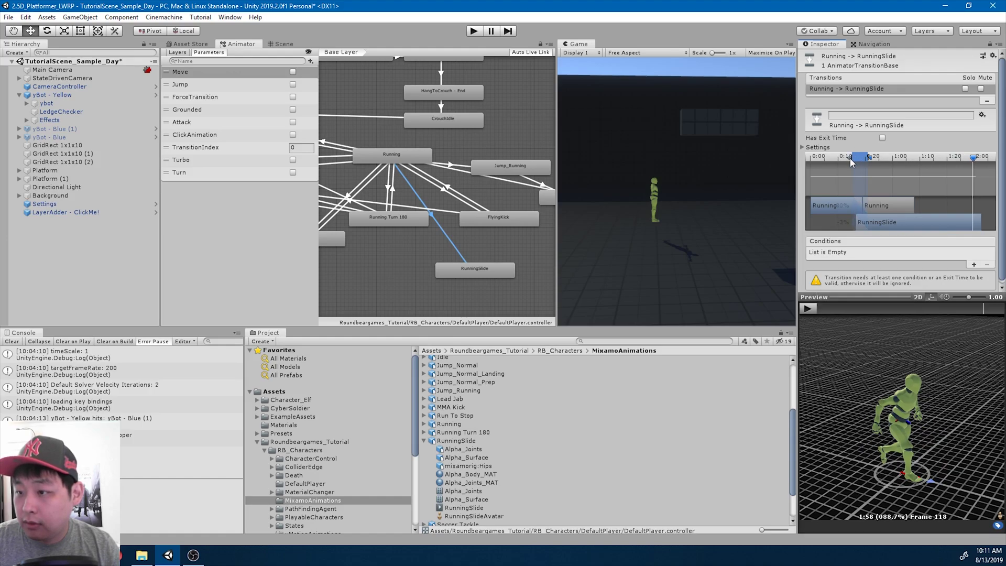
left_click(807, 310)
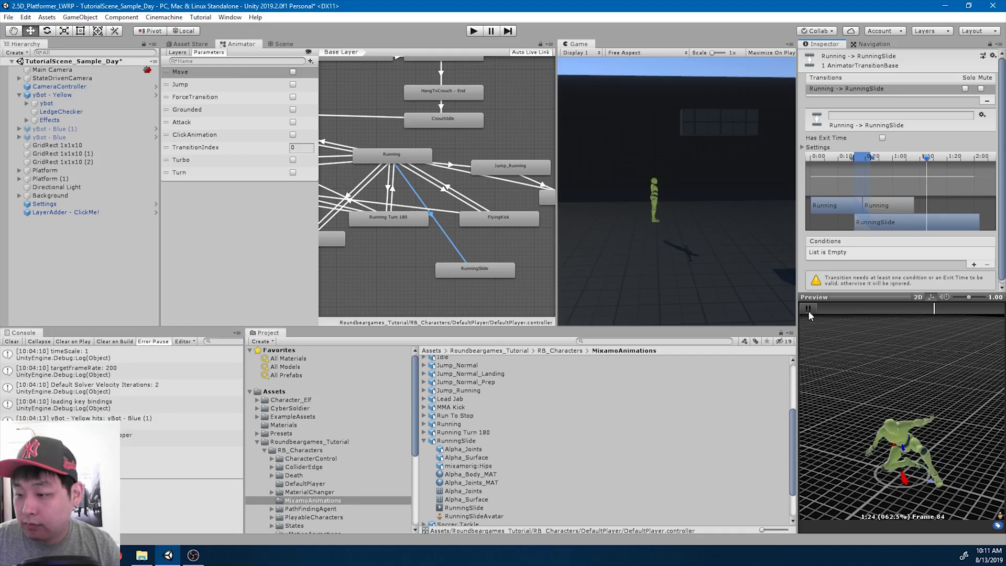
left_click(808, 310)
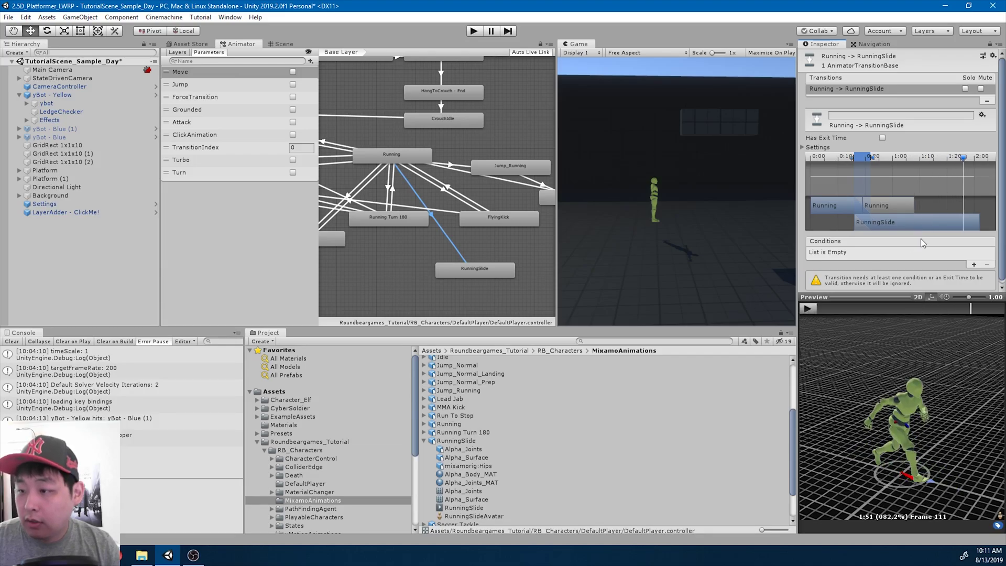
Expand the Running state's List Ability Data and locate its FlyingKick transition indexer asset in the project.
left_click(416, 157)
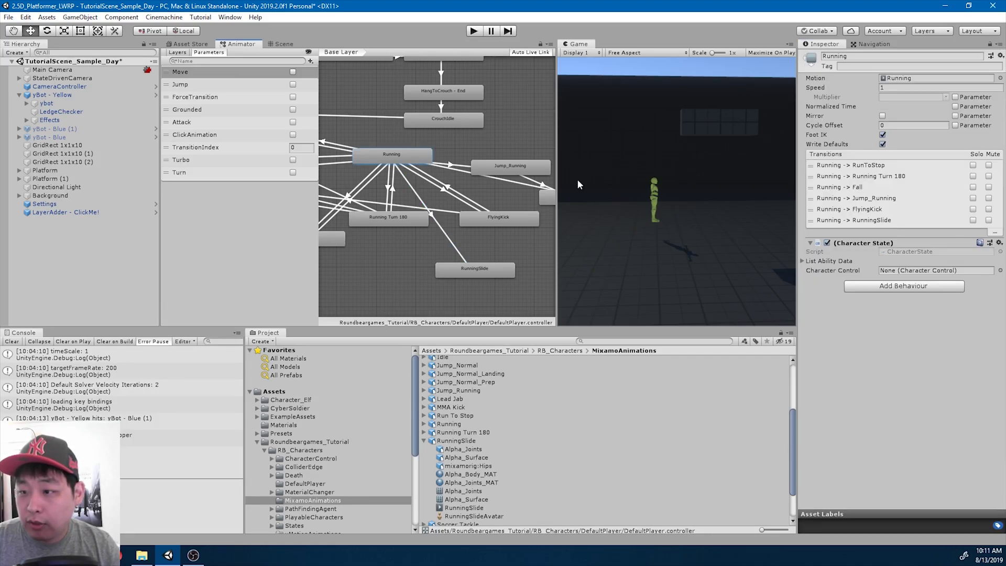
left_click(803, 262)
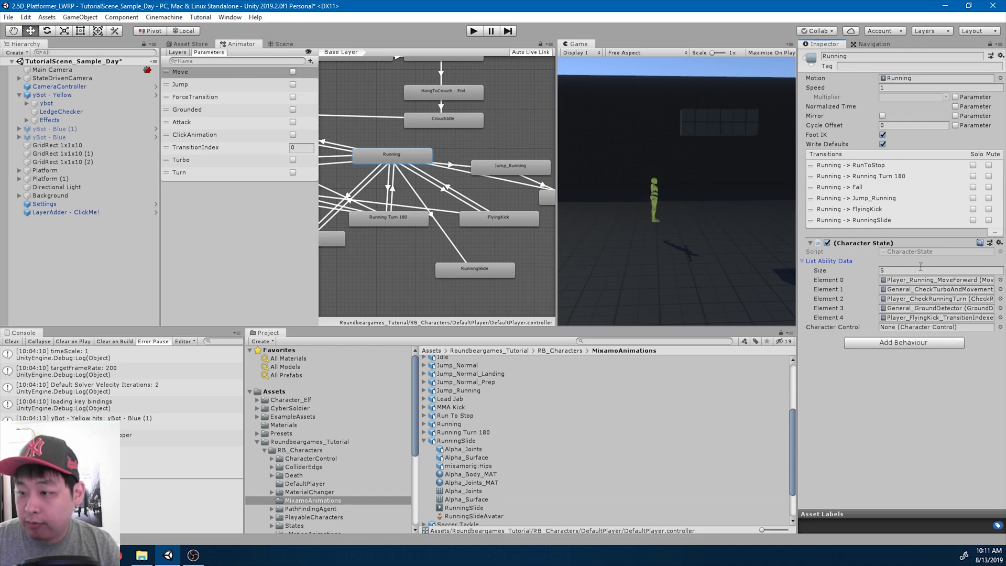
left_click(917, 318)
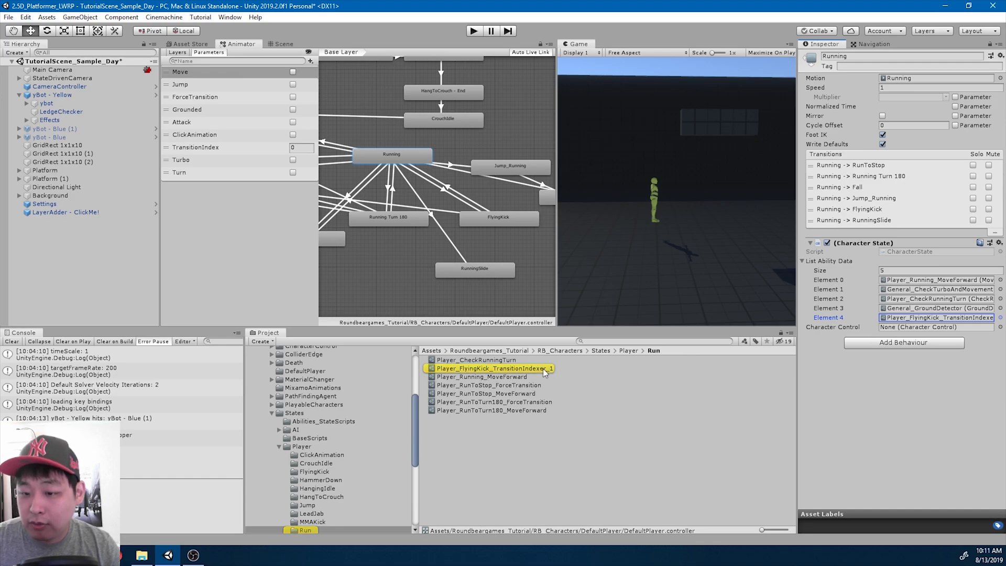
Create a TransitionIndexer ability asset named Player_RunningSlideTransitionIndexer_2 in the player's Run folder.
right_click(514, 439)
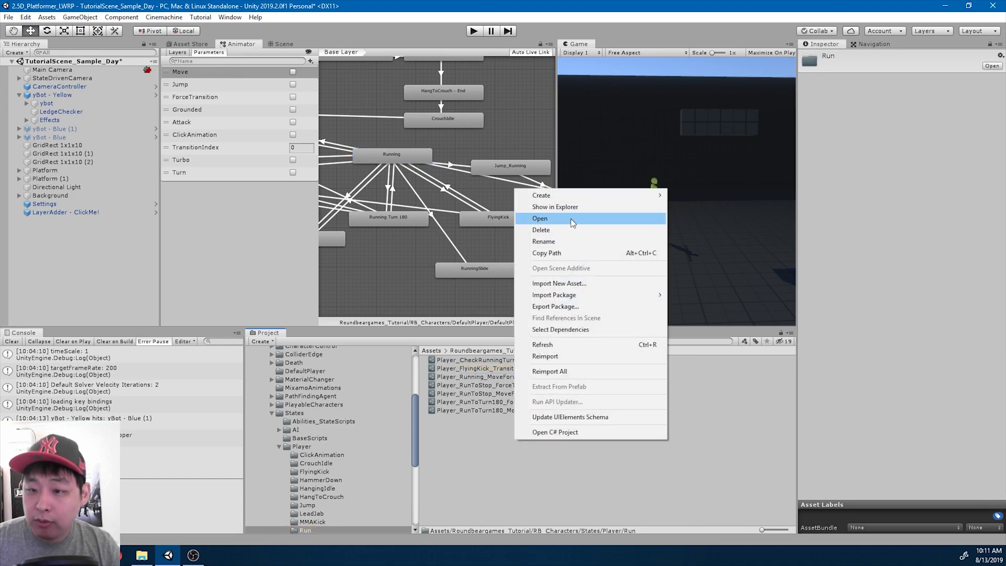
mouse_move(582, 200)
mouse_move(768, 71)
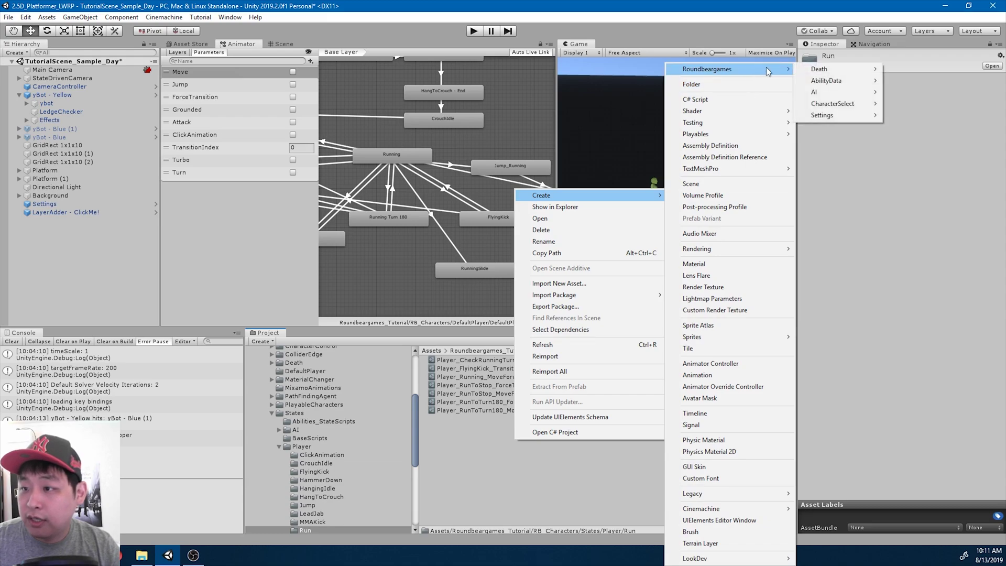
mouse_move(829, 82)
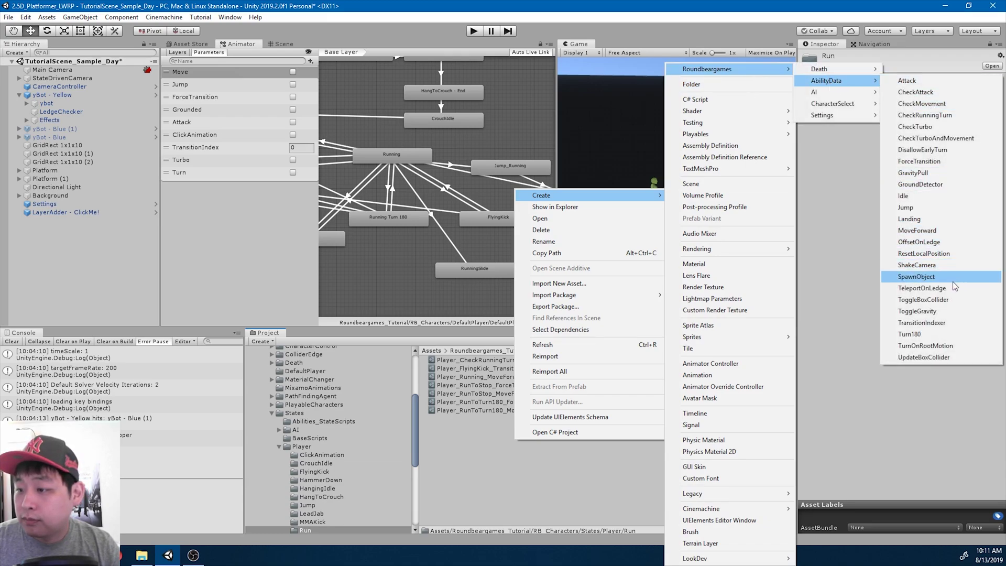
left_click(943, 322)
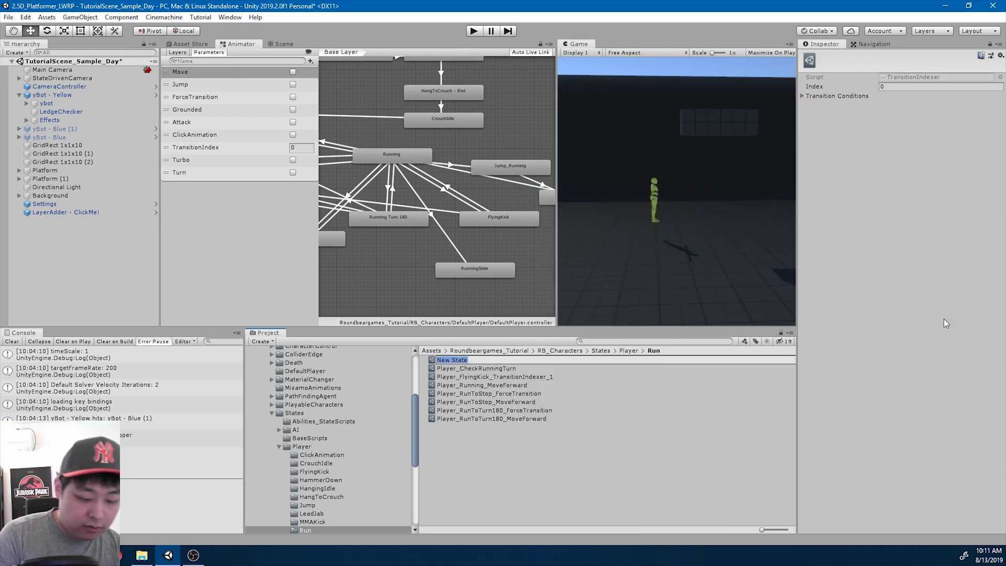
type("Player_RunningSlideTransitionIndexer")
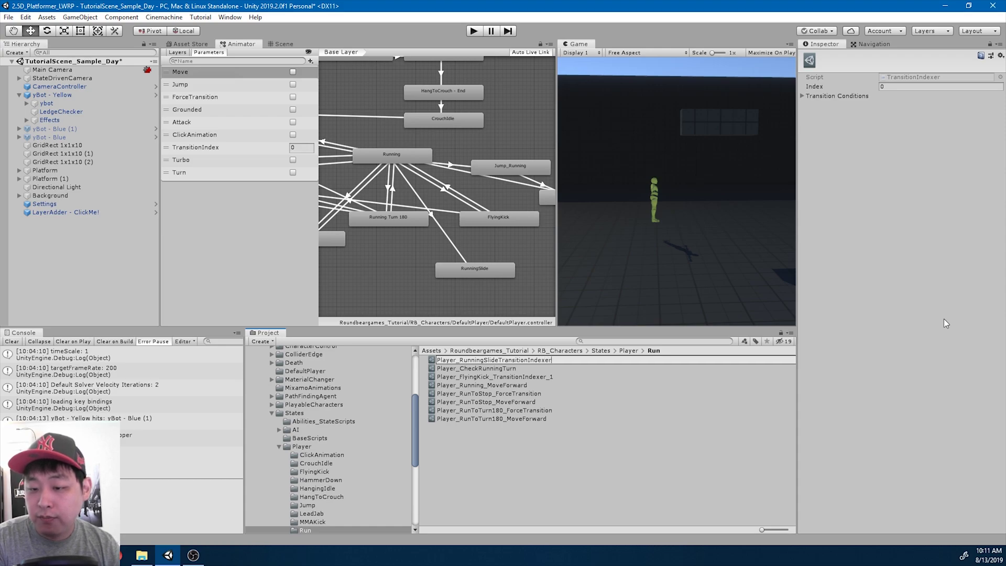
type("_2")
key("Return")
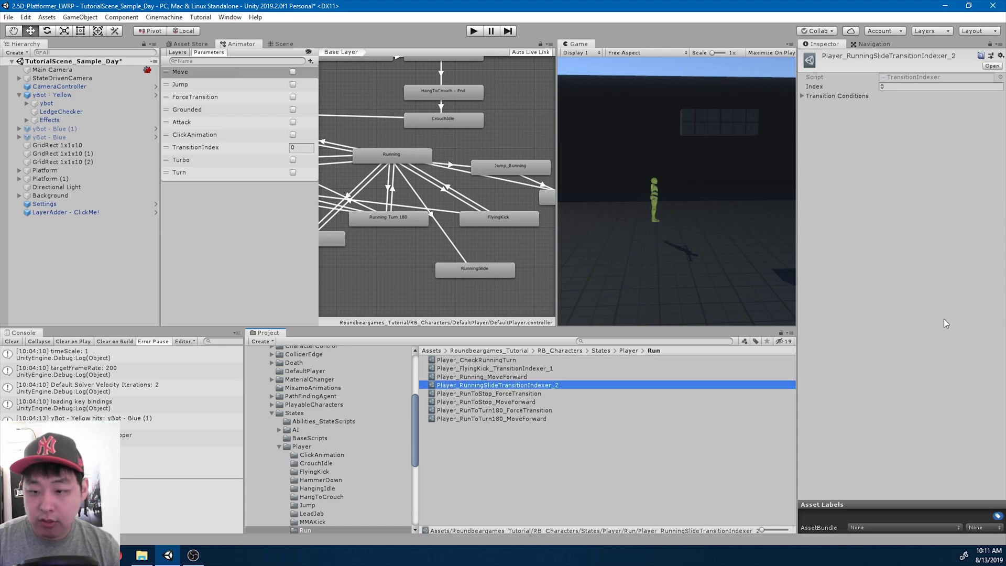
Set the new indexer's Index to 2 and its Transition Conditions size to 2.
left_click(907, 86)
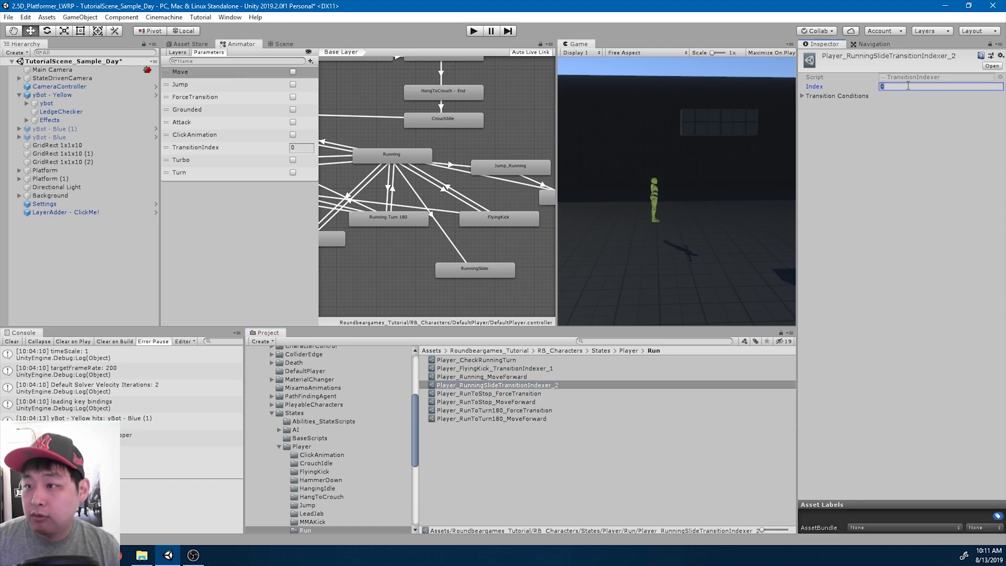
left_click(803, 96)
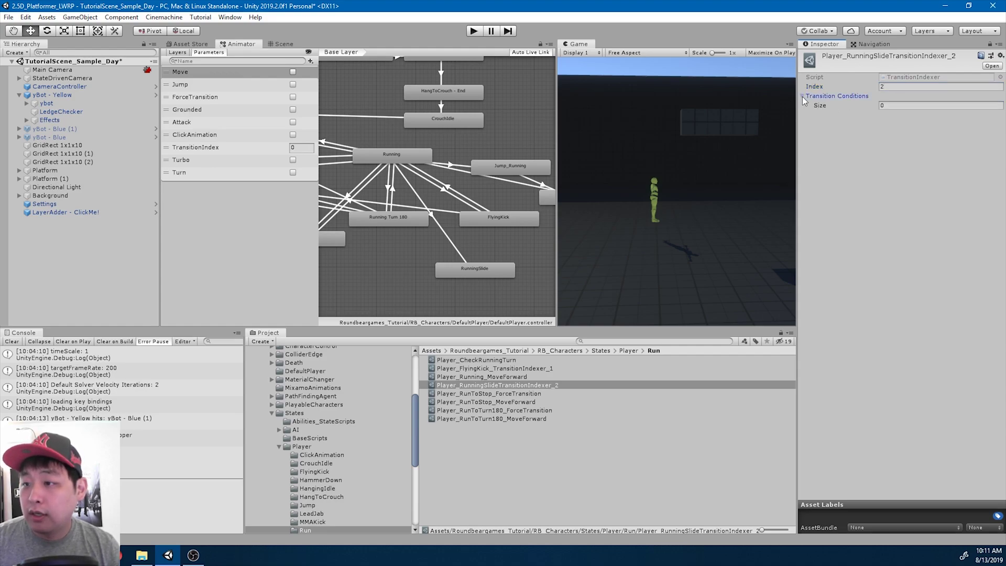
left_click(900, 106)
type("2")
key("Return")
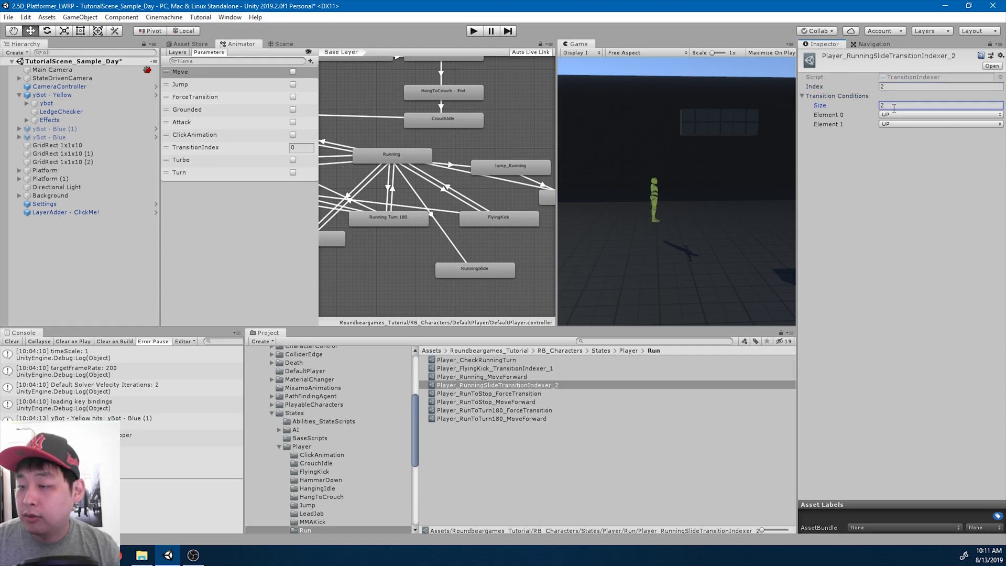
Set the indexer's first transition condition to LEFT_OR_RIGHT and the second to DOWN.
left_click(892, 115)
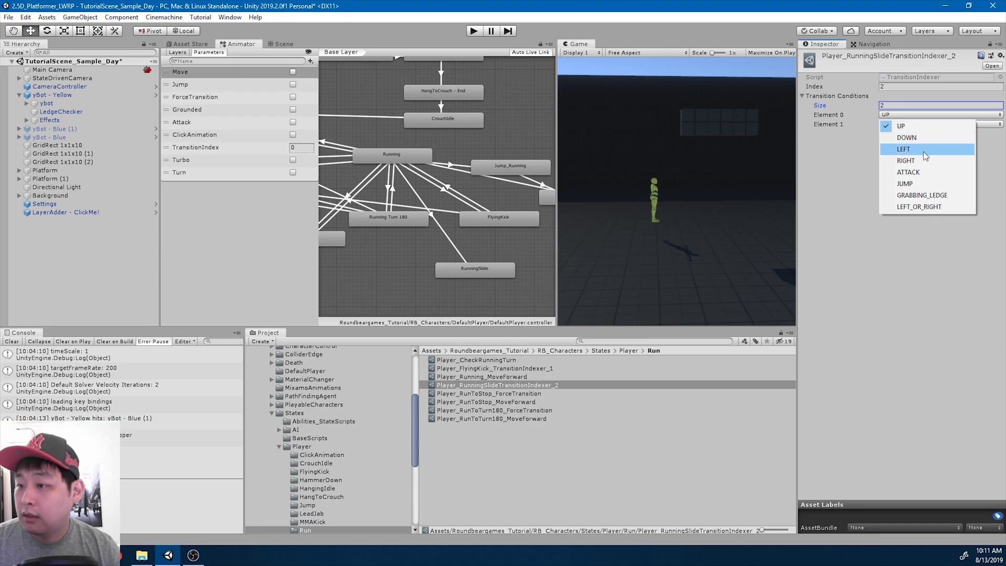
left_click(916, 207)
left_click(907, 125)
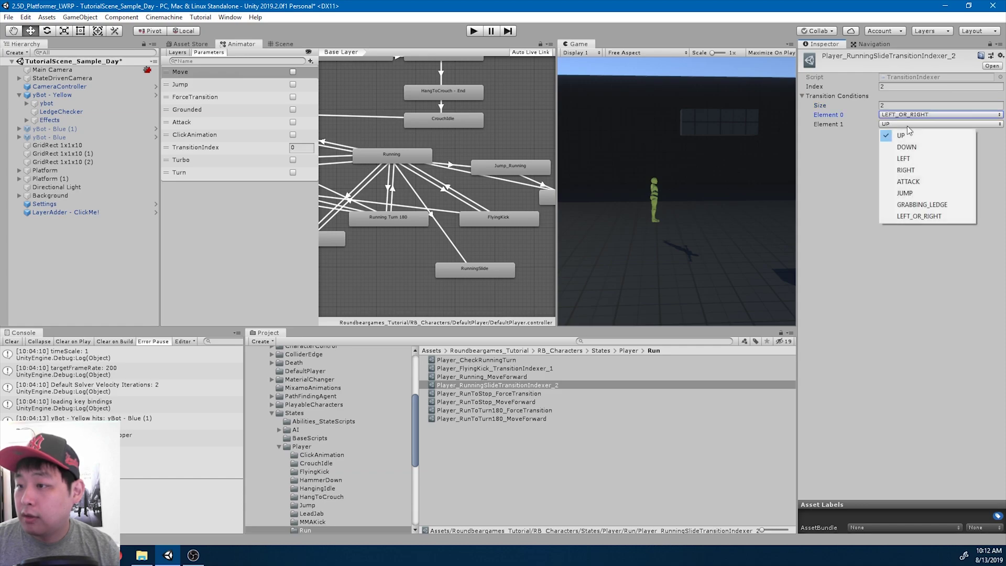
left_click(910, 148)
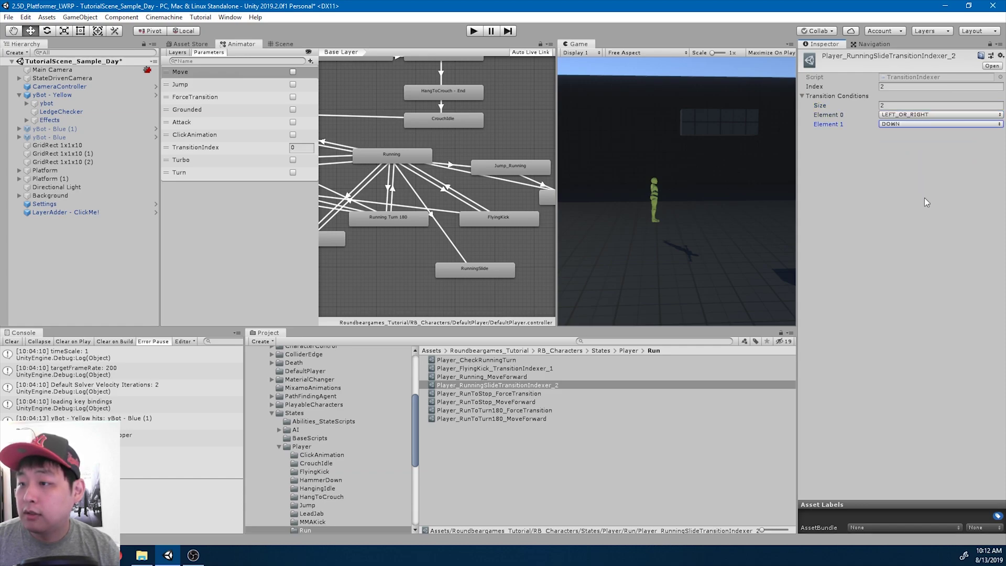
Reduce the indexer's Transition Conditions size to 1 and set the remaining condition to DOWN.
left_click(904, 105)
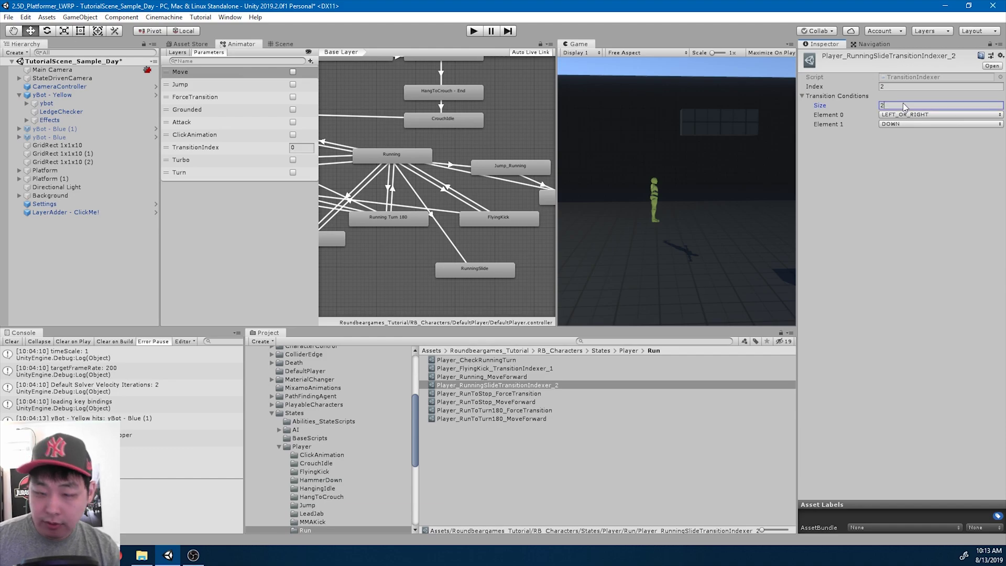
key("BackSpace")
type("1")
key("Return")
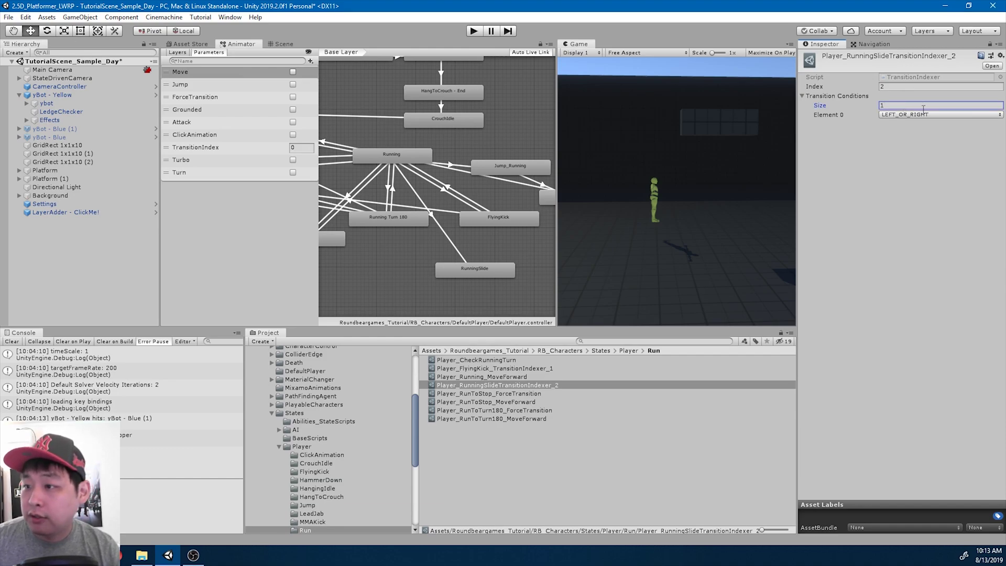
left_click(922, 114)
left_click(912, 139)
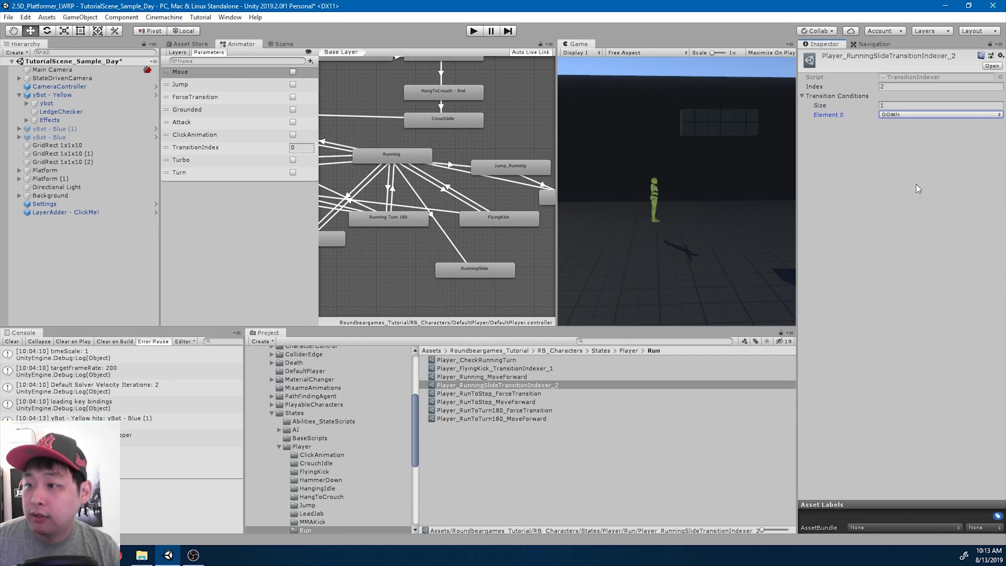
left_click(909, 184)
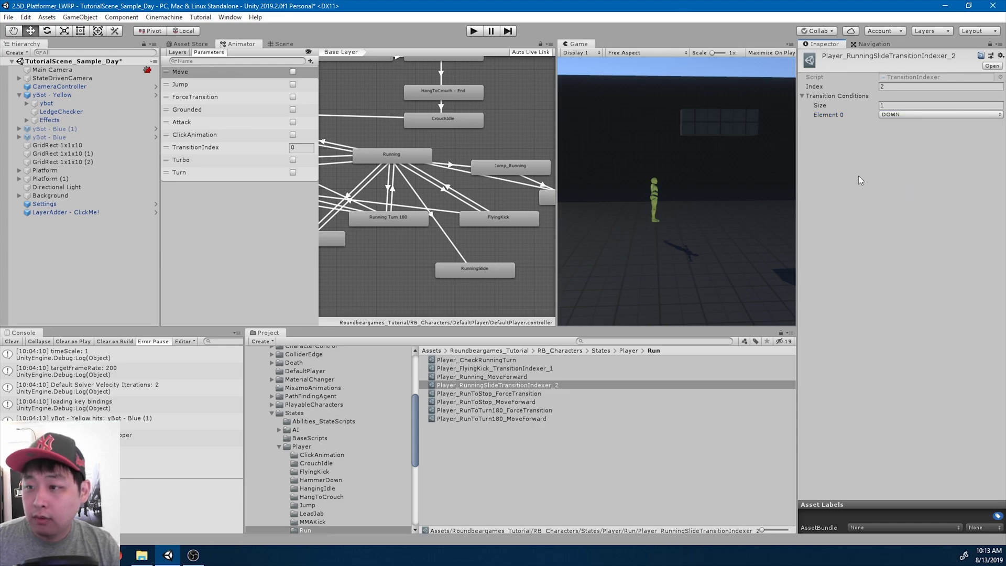
Add a condition to the Running to RunningSlide transition requiring TransitionIndex Equals 2.
left_click(446, 237)
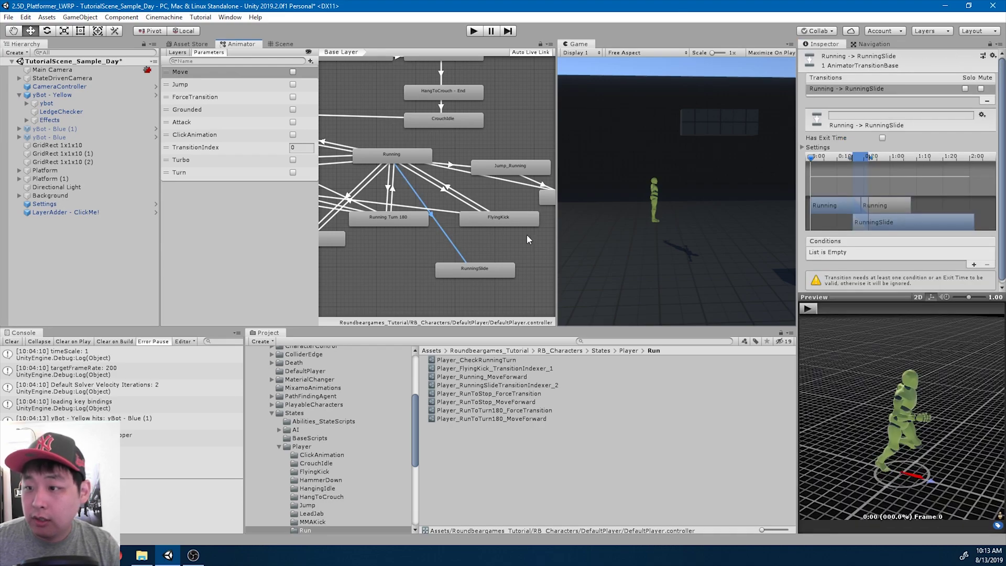
left_click(972, 266)
left_click(856, 253)
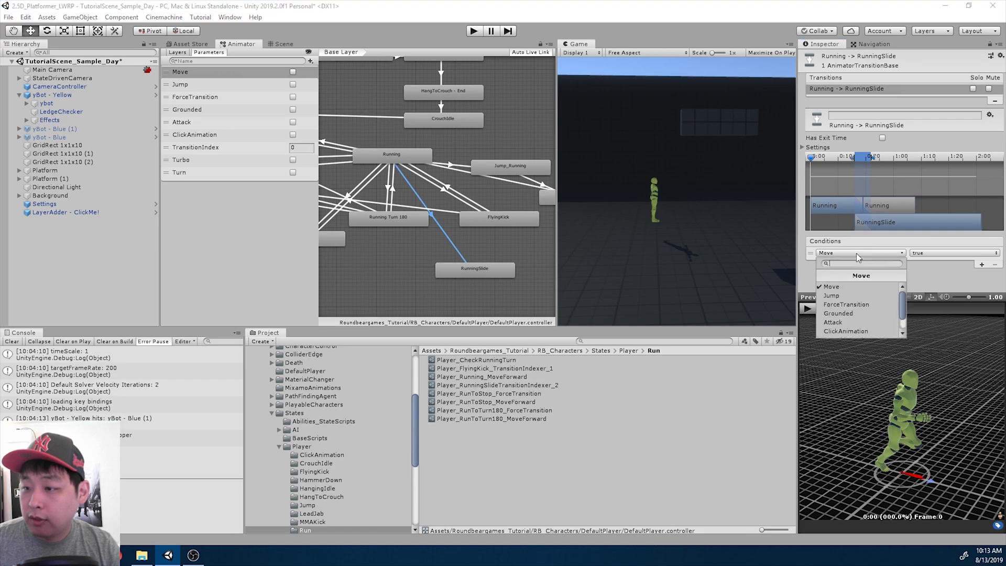
scroll(859, 306, "down", 1)
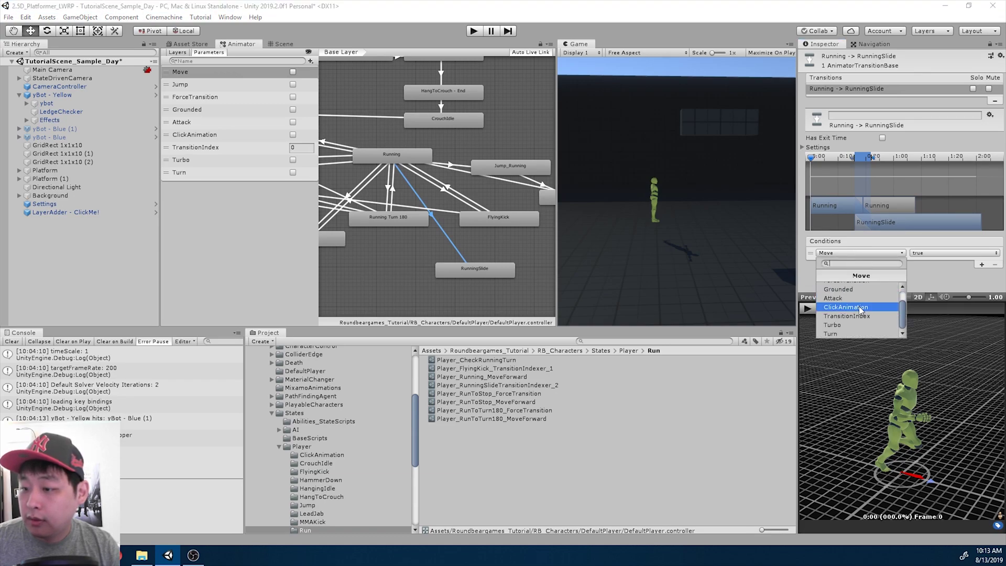
left_click(857, 314)
left_click(929, 253)
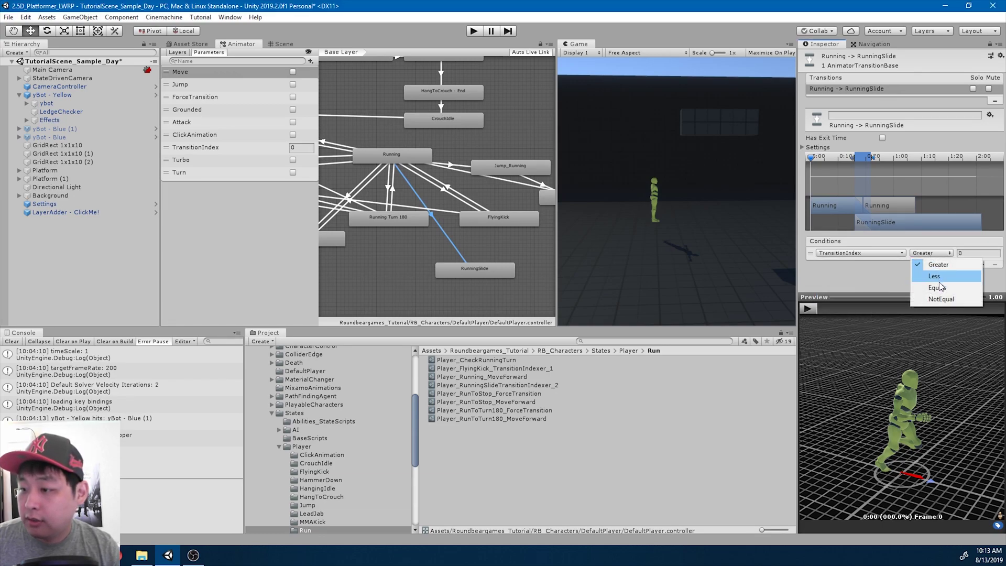
left_click(927, 283)
left_click(974, 253)
type("2")
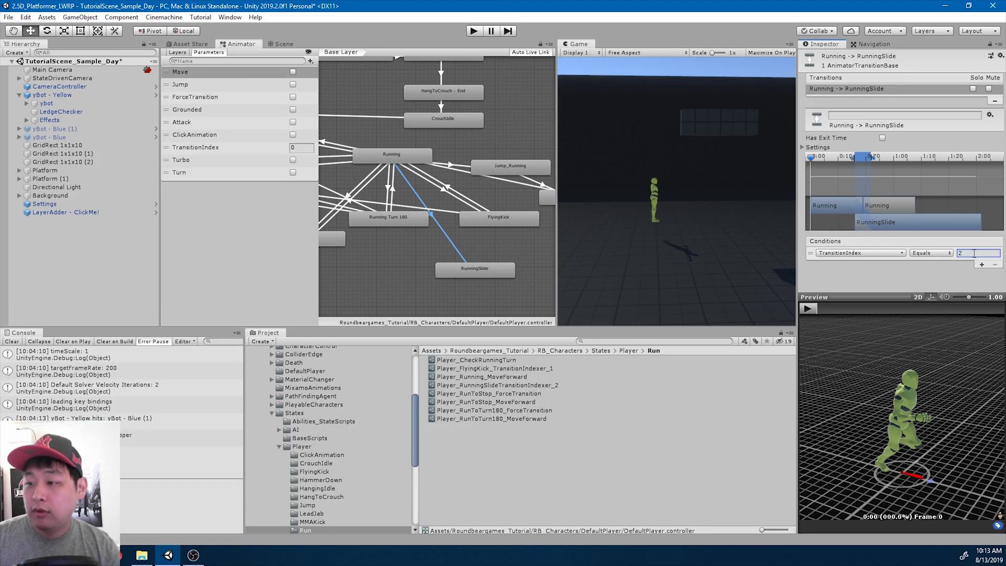
Play-test the scene by making the yellow character run, and stop play mode.
left_click(474, 32)
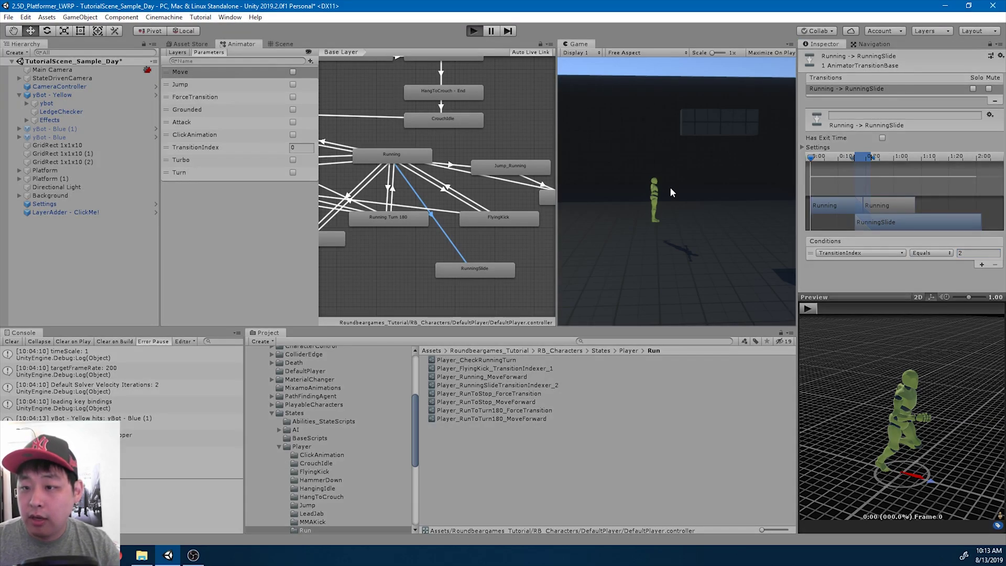
key("shift+a")
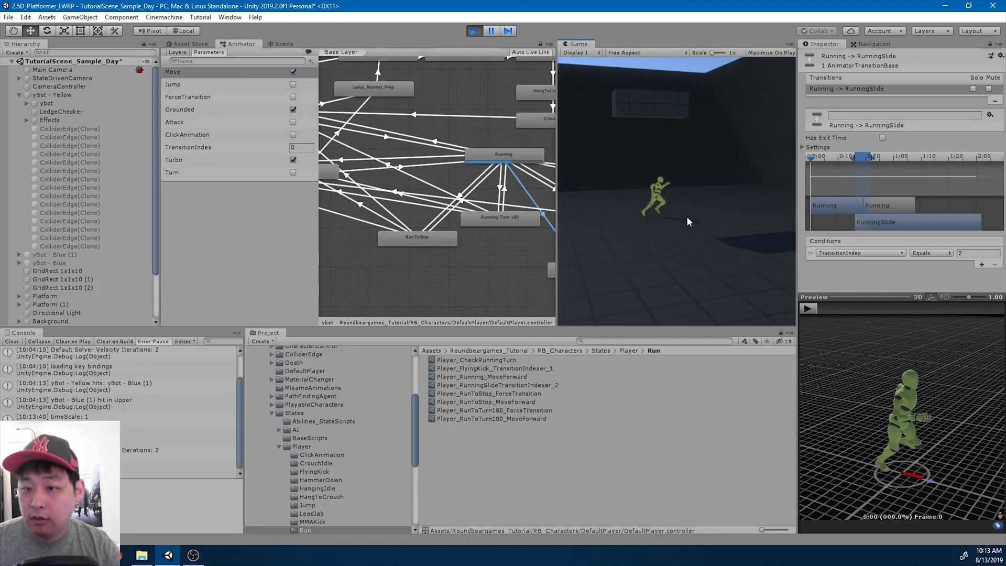
left_click(473, 31)
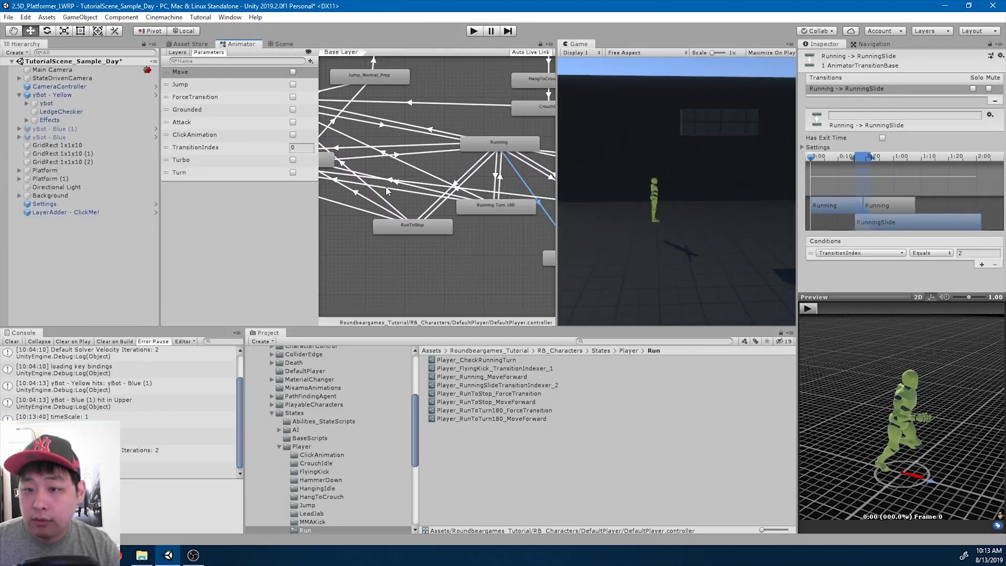
Set the List Ability Data size of the Running state to 6.
left_click(447, 146)
left_click(908, 270)
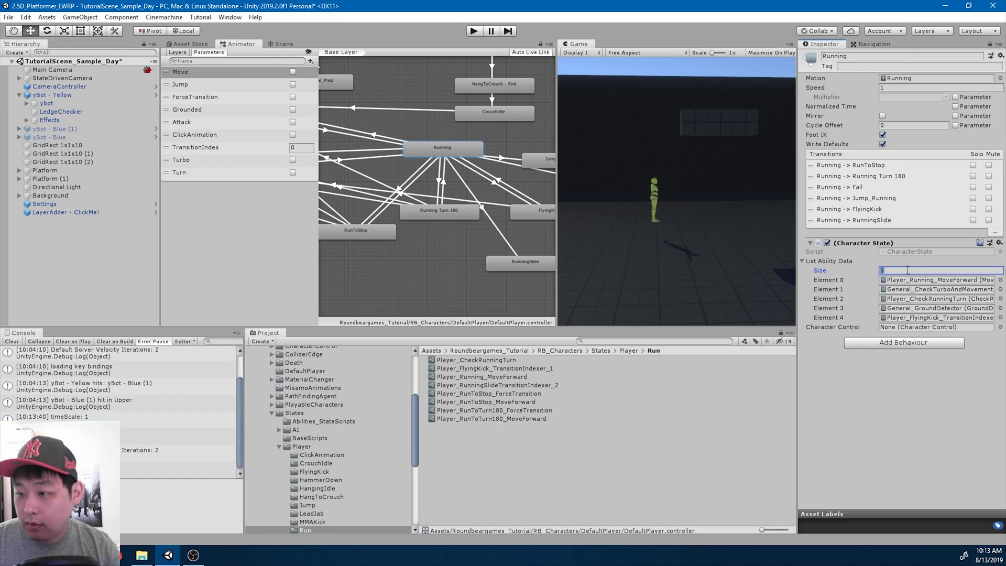
type("6")
key("Return")
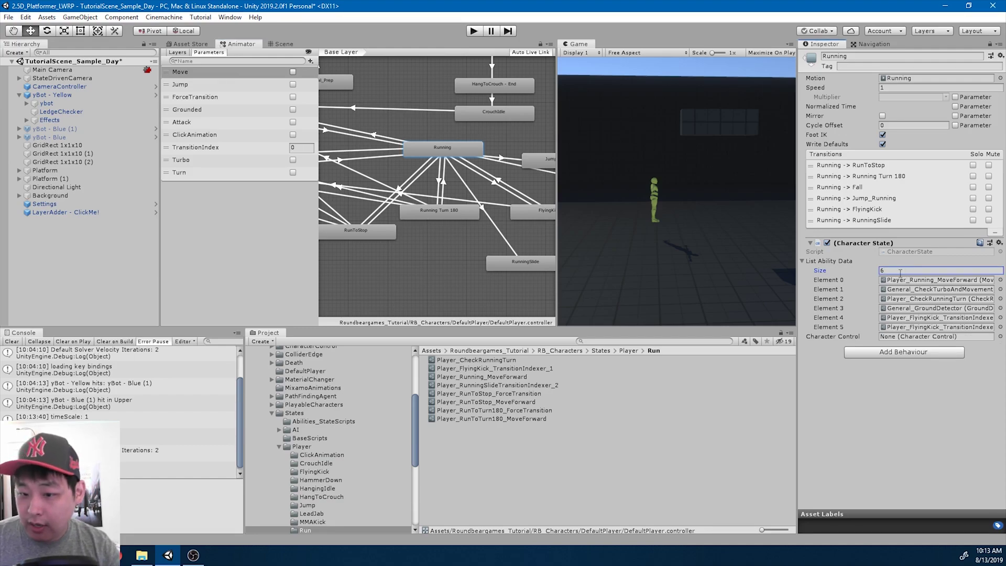
Assign Player_RunningSlideTransitionIndexer_2 as Element 5 of the Running state's List Ability Data, and play-test running into a slide.
left_click_drag(553, 391, 906, 332)
key("ctrl+p")
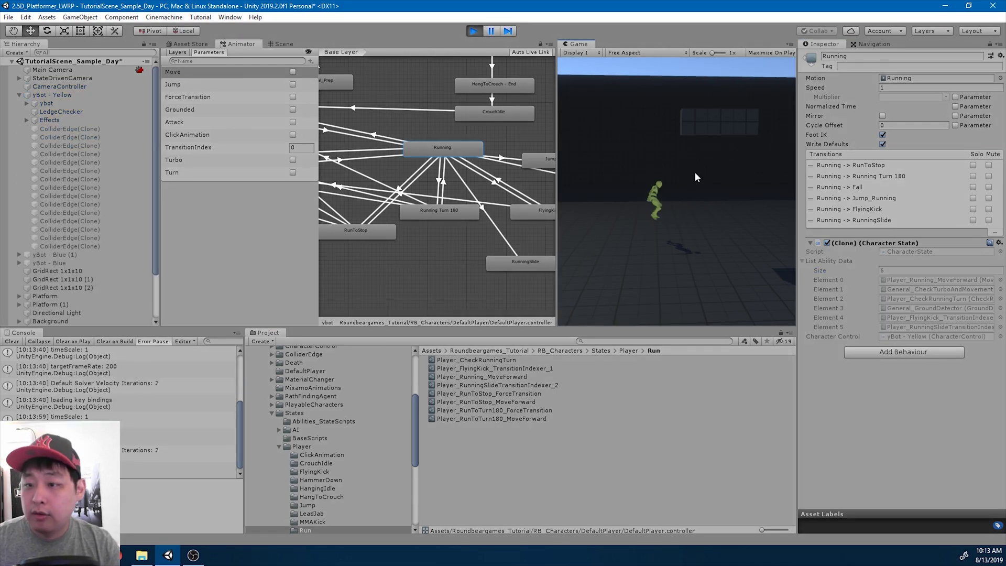
key("shift+a")
key("s")
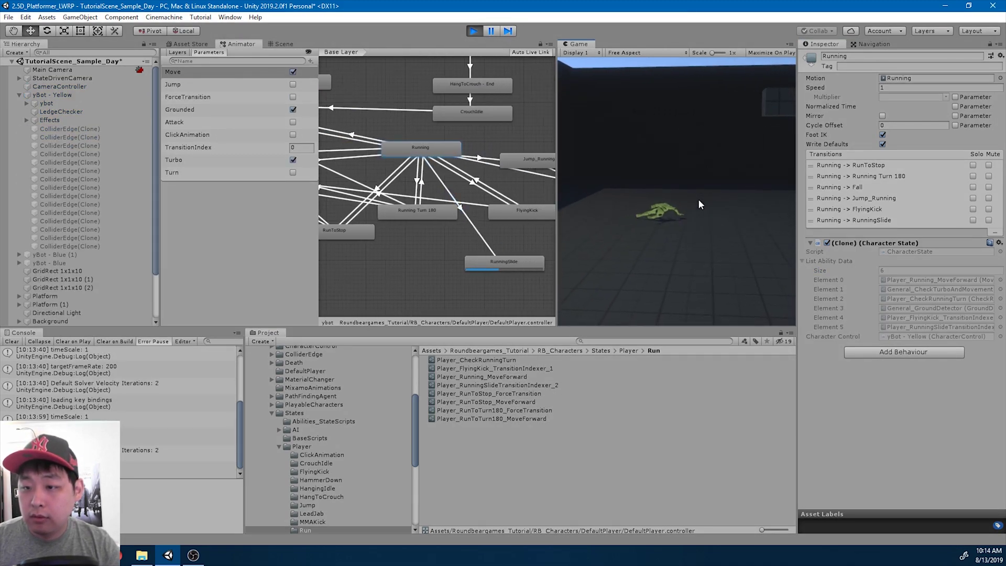
left_click(473, 31)
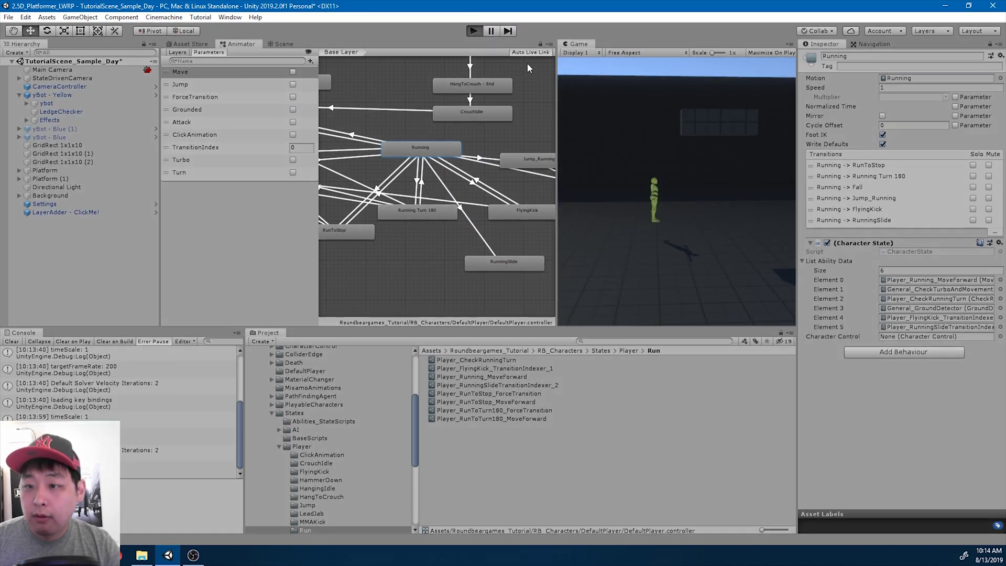
Play-test the scene again by running the yellow character and triggering the slide, and stop play mode.
key("ctrl+p")
key("shift+Left")
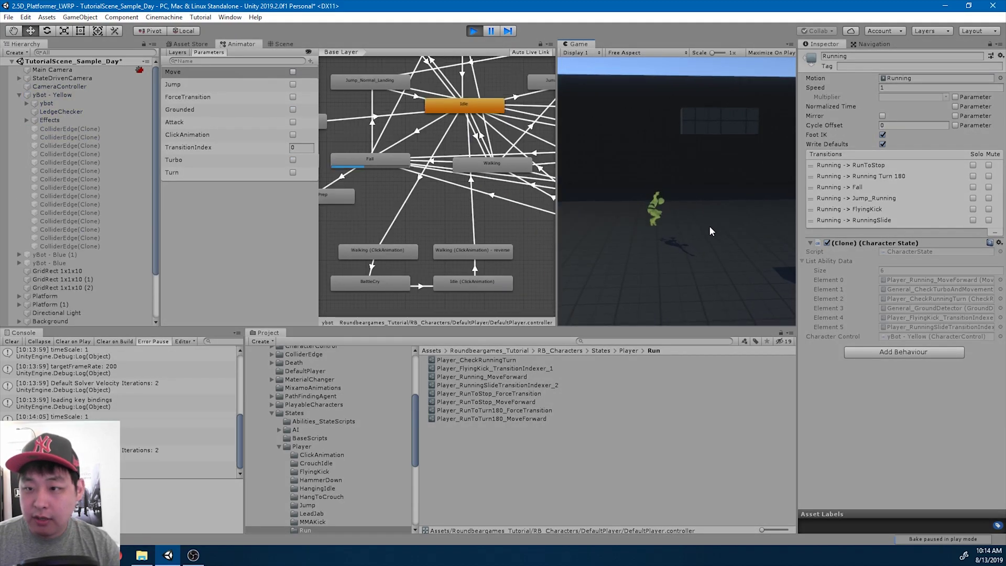
key("s")
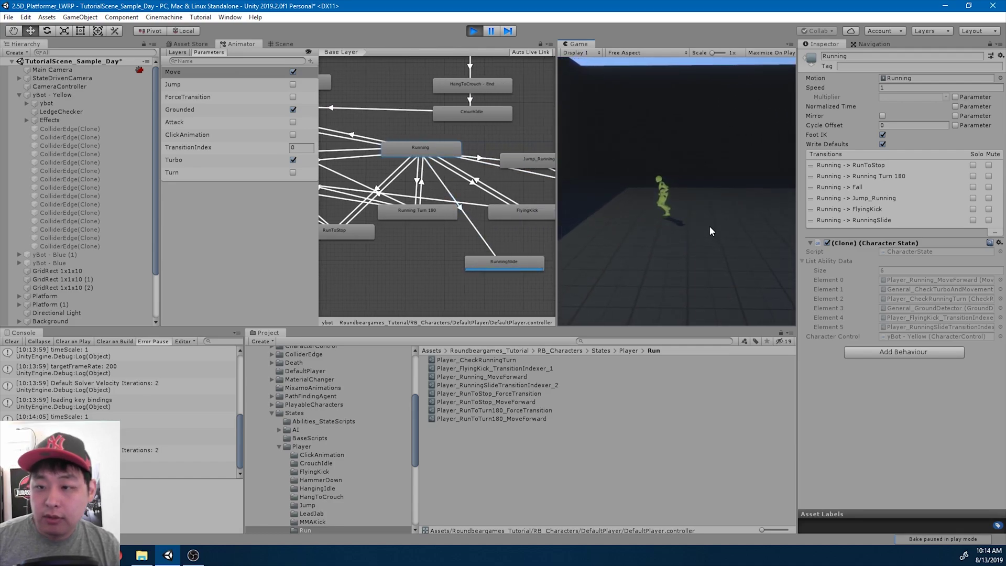
left_click(473, 31)
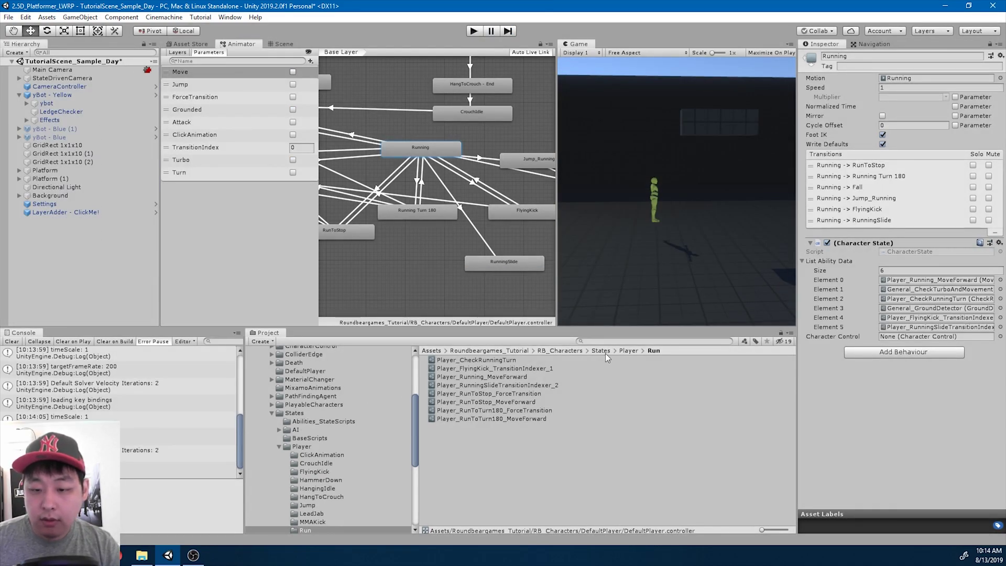
Create a folder named RunningSlide inside States/Player and open it.
left_click(296, 413)
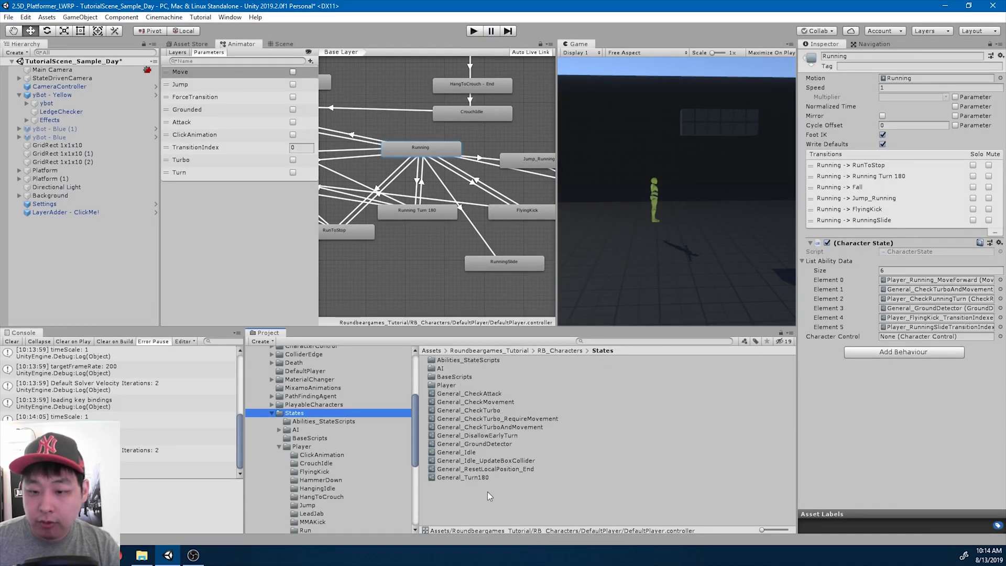
left_click(303, 447)
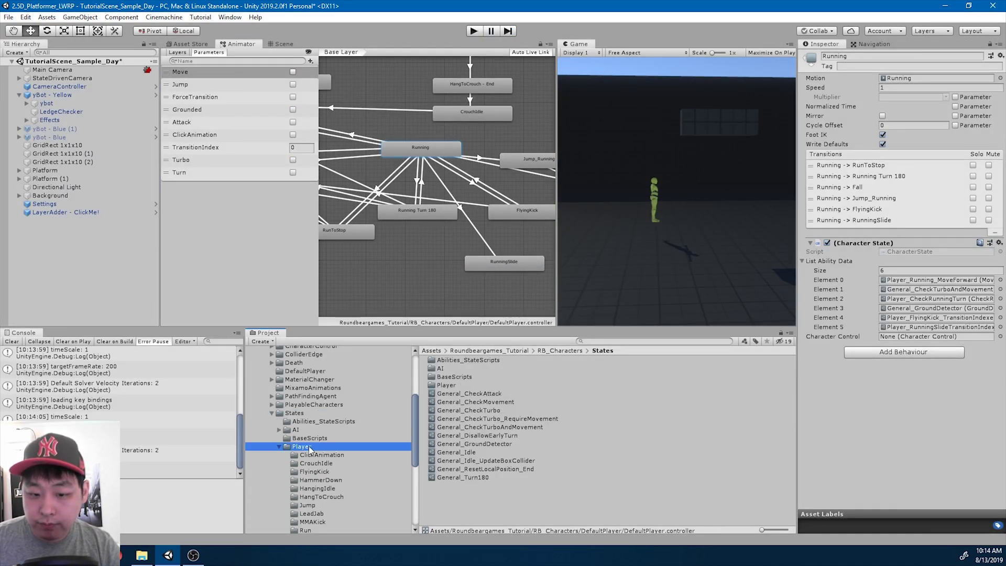
right_click(499, 513)
mouse_move(622, 268)
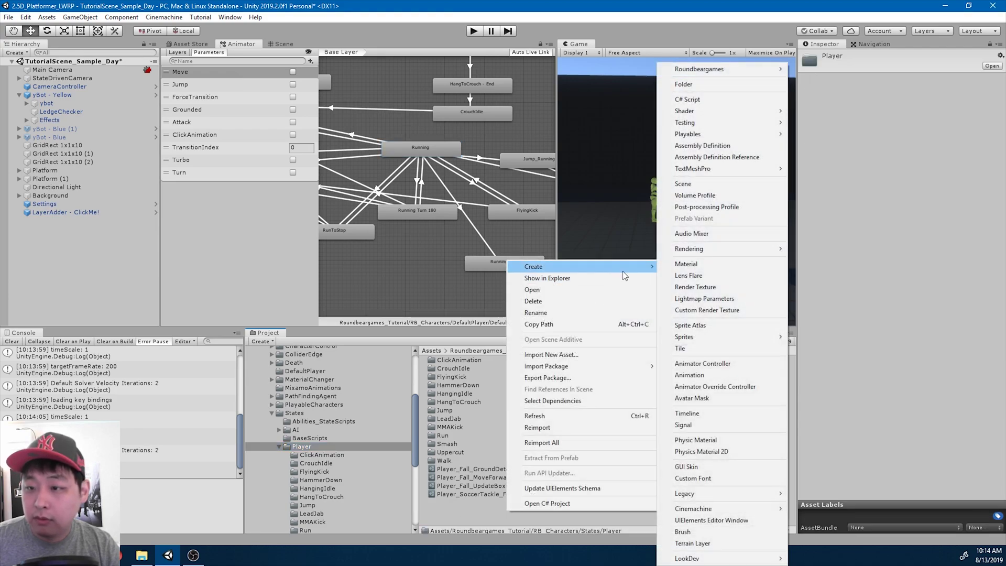
left_click(726, 86)
type("Runn")
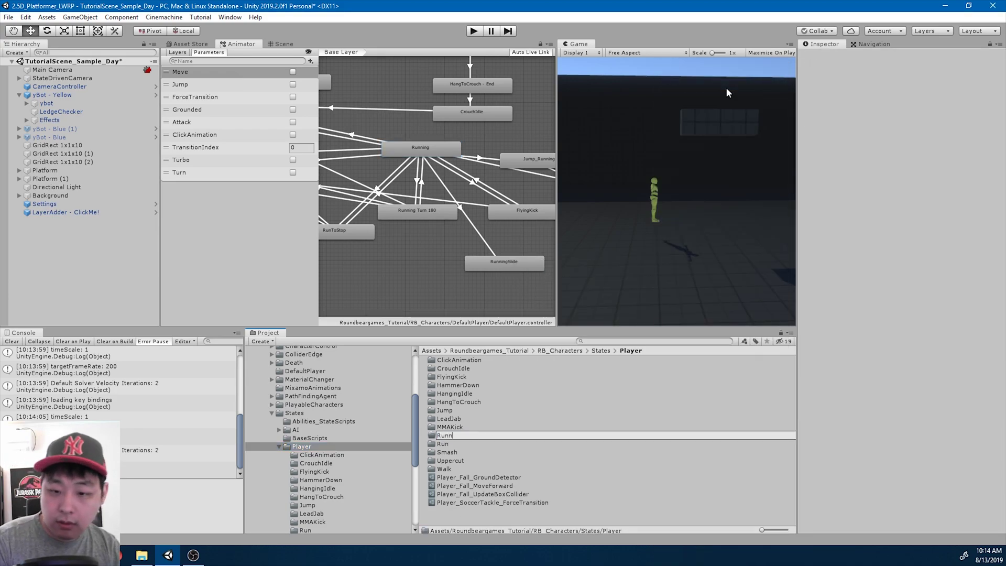
type("ingSlide")
key("Return")
key("Return")
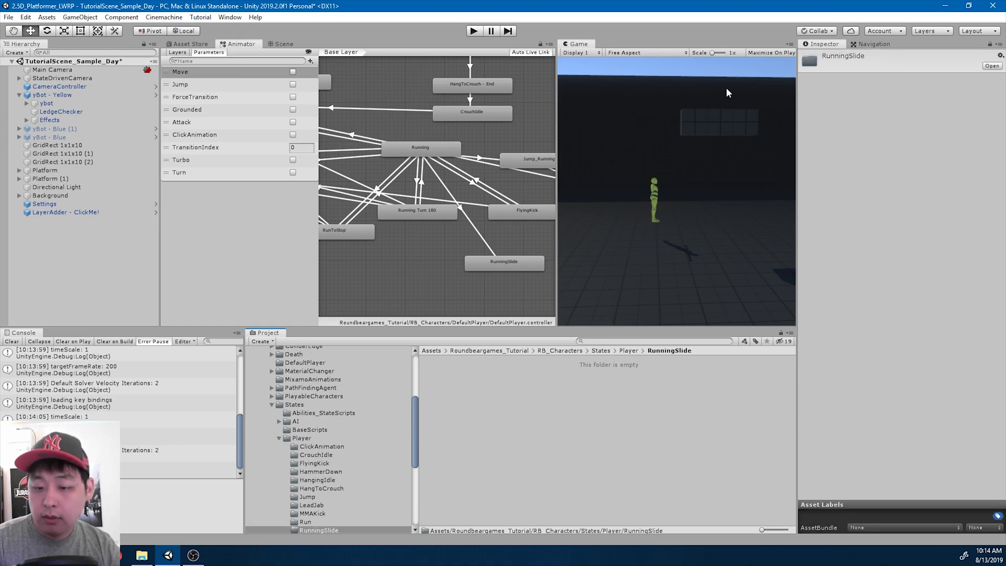
Create a MoveForward ability data asset named Player_RunningSlide_MoveForward in the RunningSlide folder.
right_click(540, 392)
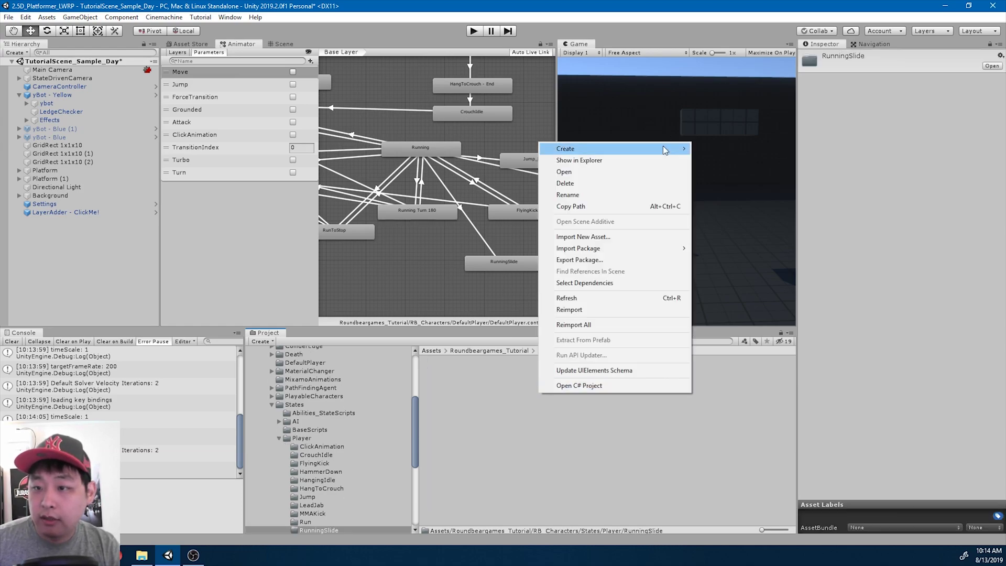
mouse_move(662, 146)
mouse_move(760, 71)
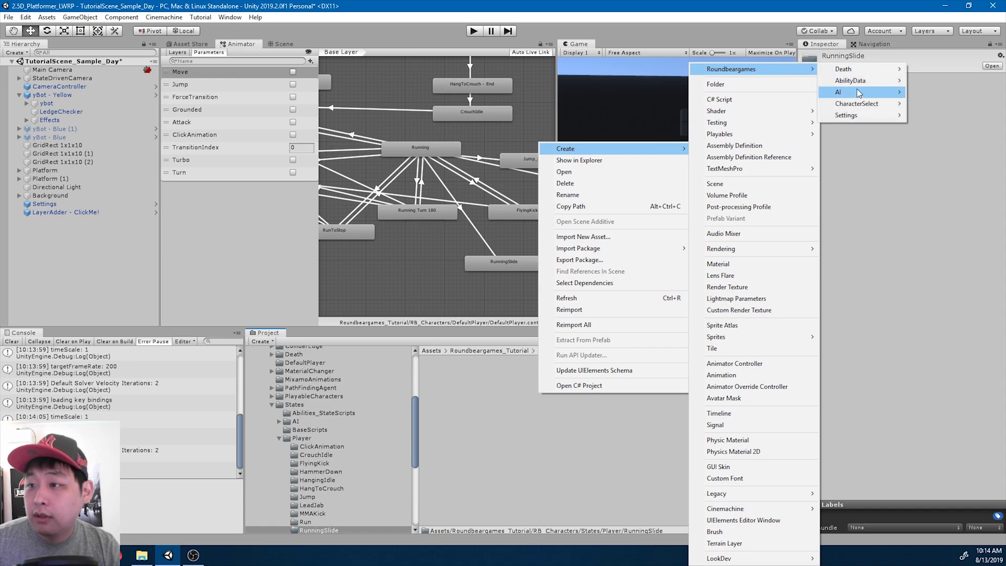
mouse_move(850, 81)
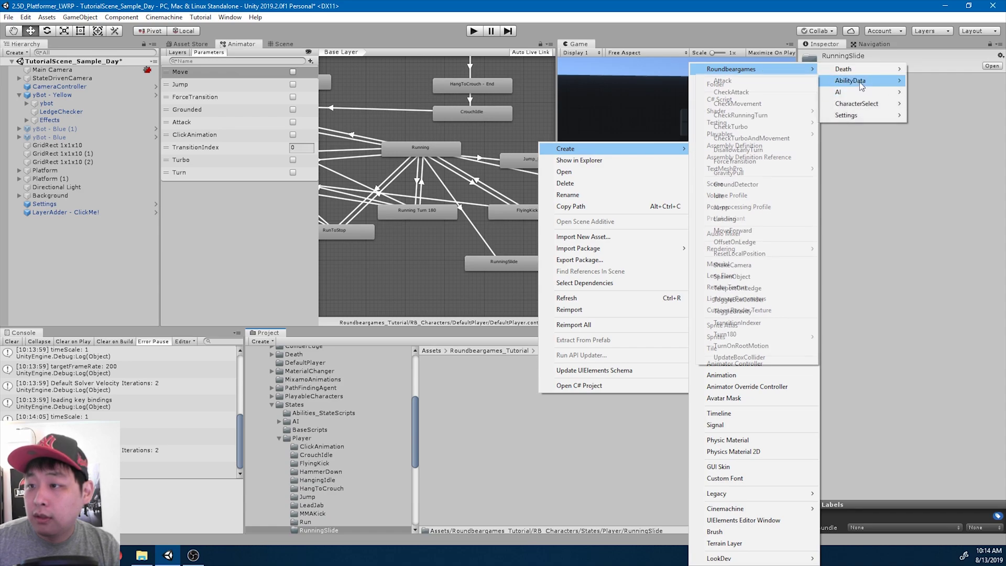
left_click(747, 231)
type("Play")
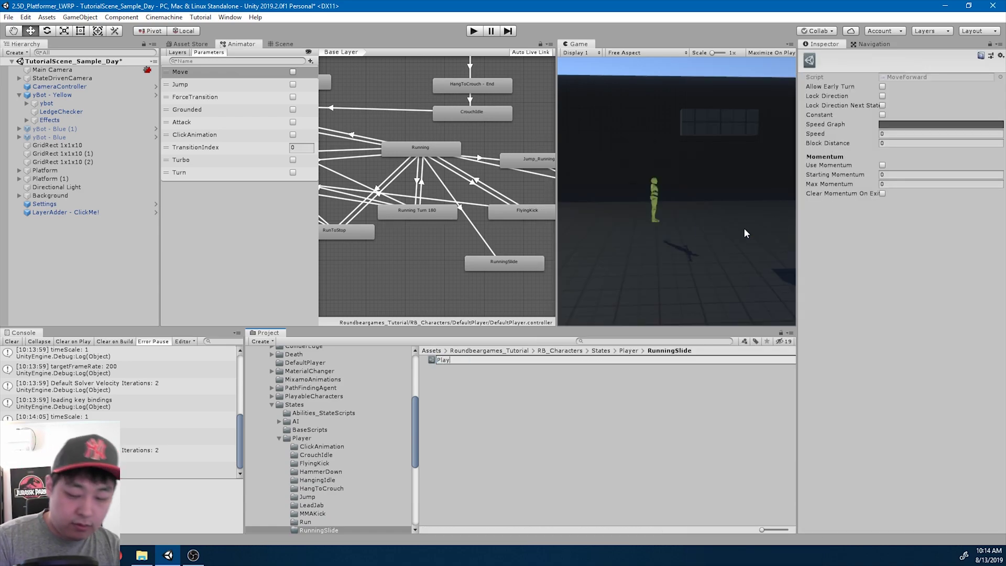
type("er_")
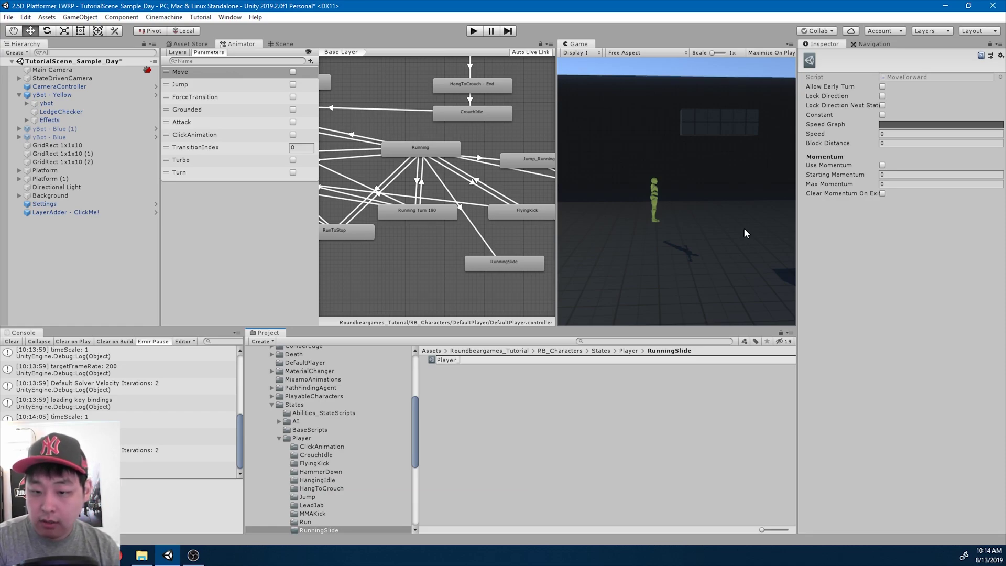
type("RunningSl")
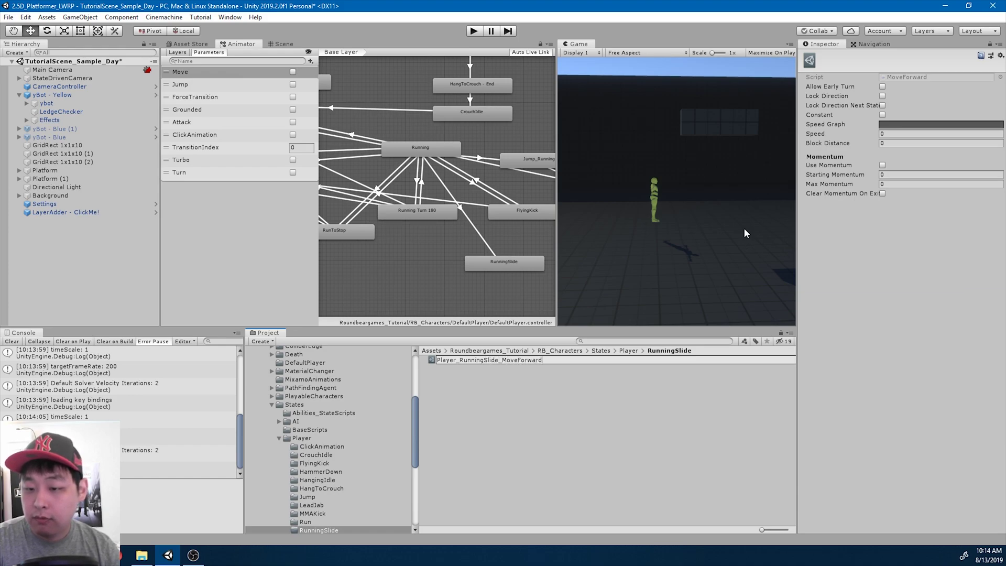
type("ide_MoveForward")
key("Return")
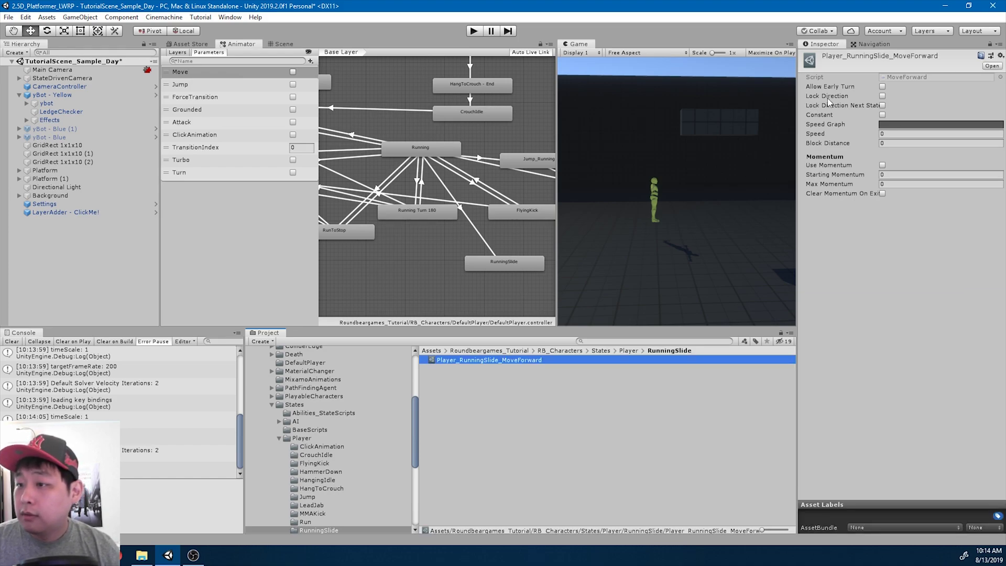
Enable Lock Direction, Lock Direction Next State and Constant on the Player_RunningSlide_MoveForward asset.
left_click(882, 96)
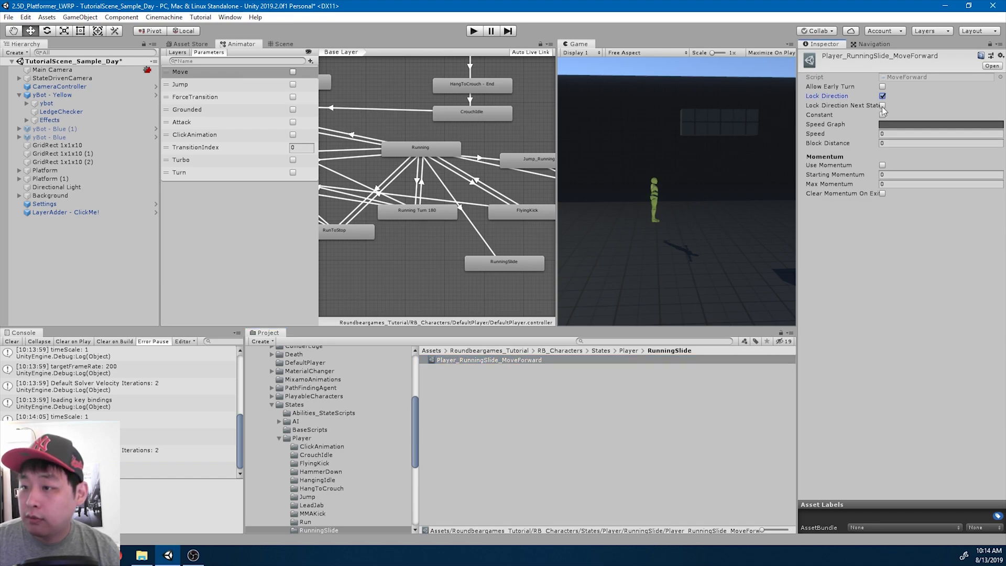
left_click(883, 105)
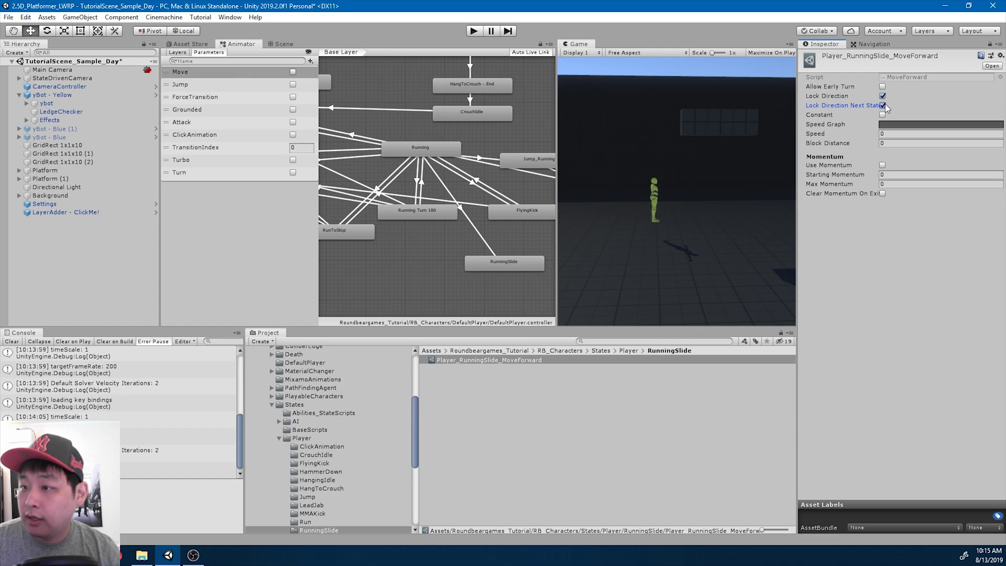
left_click(883, 115)
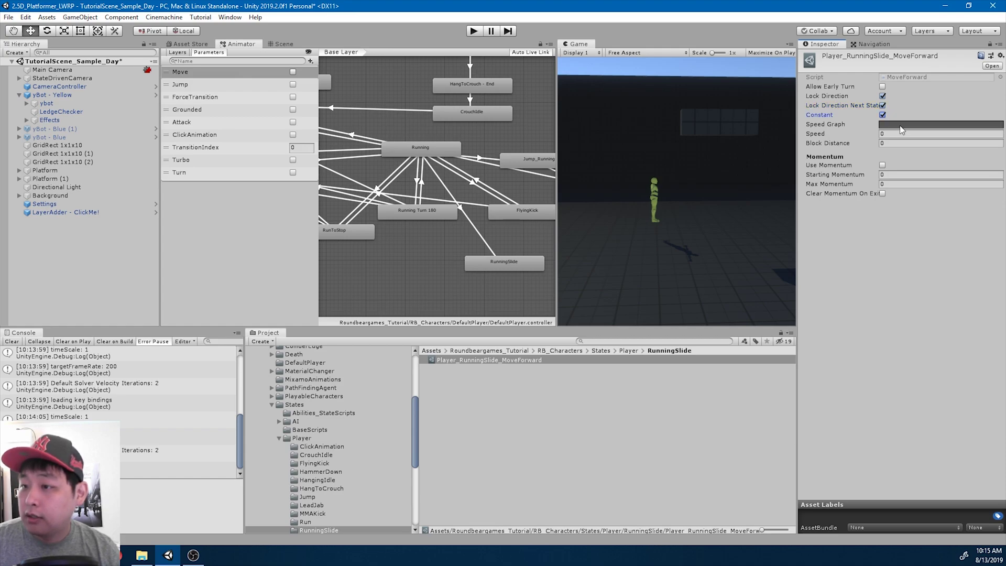
Give the Speed Graph the flat preset curve and lower its end key at time 1 to about 0.7.
left_click(900, 126)
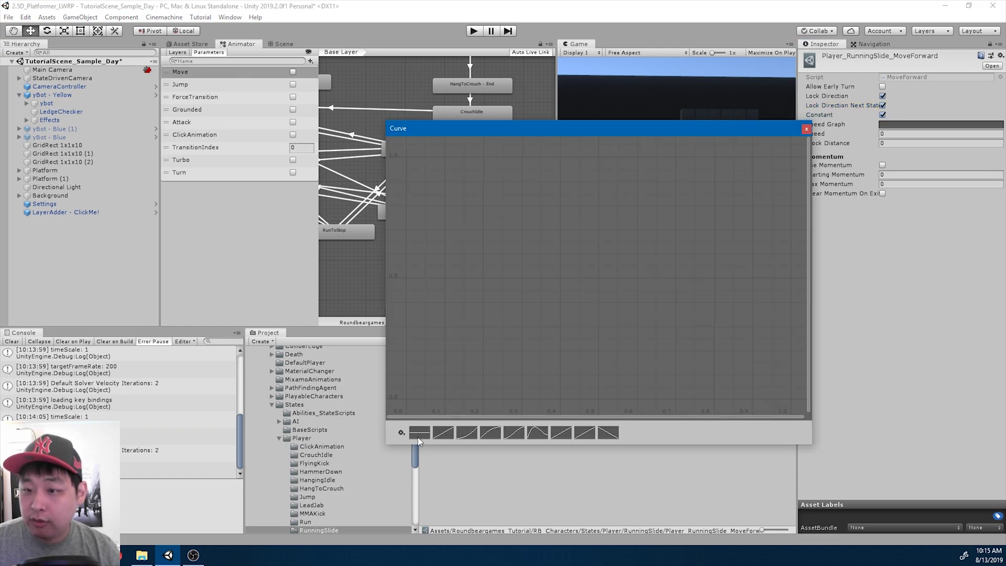
left_click(419, 433)
right_click(792, 158)
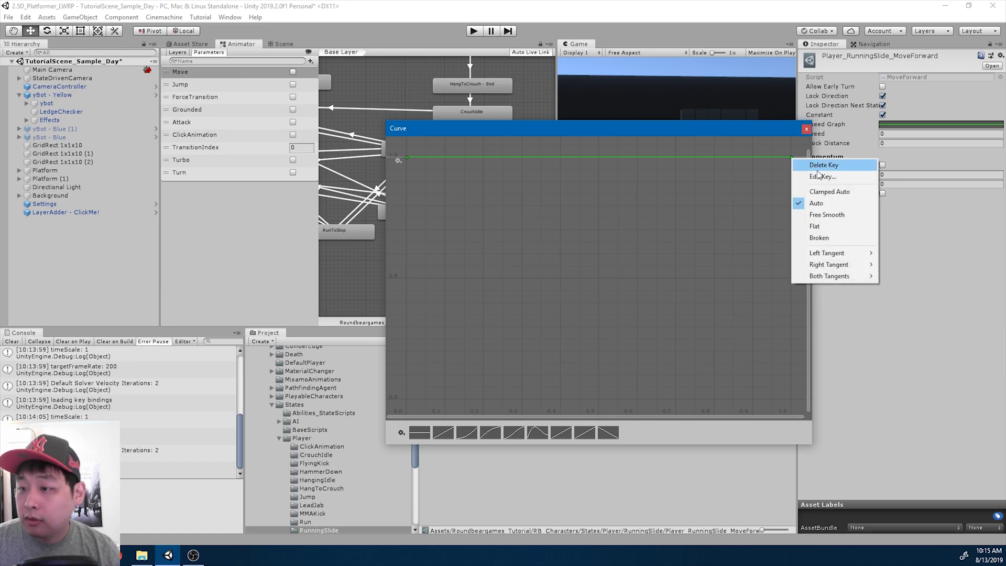
left_click(822, 177)
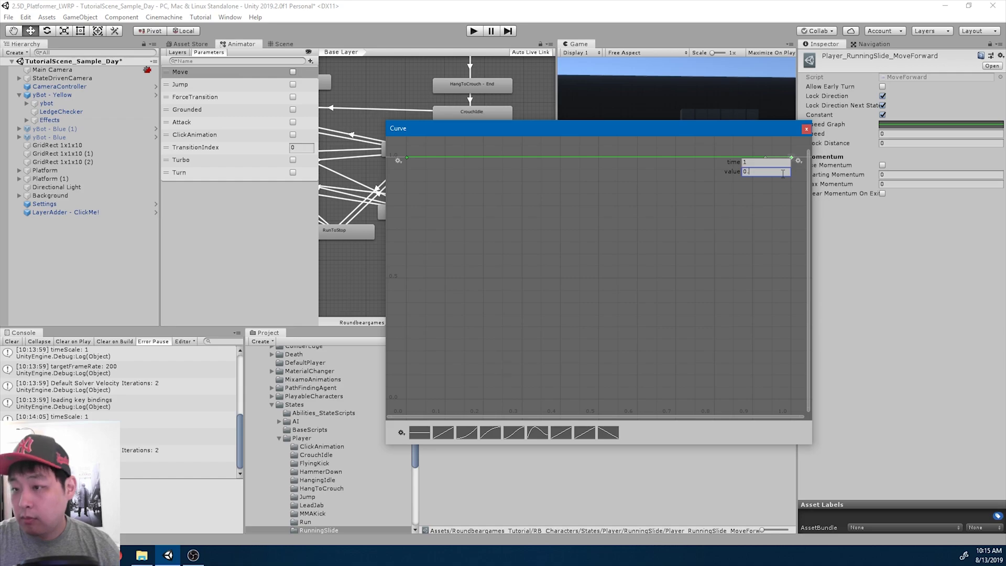
key("Return")
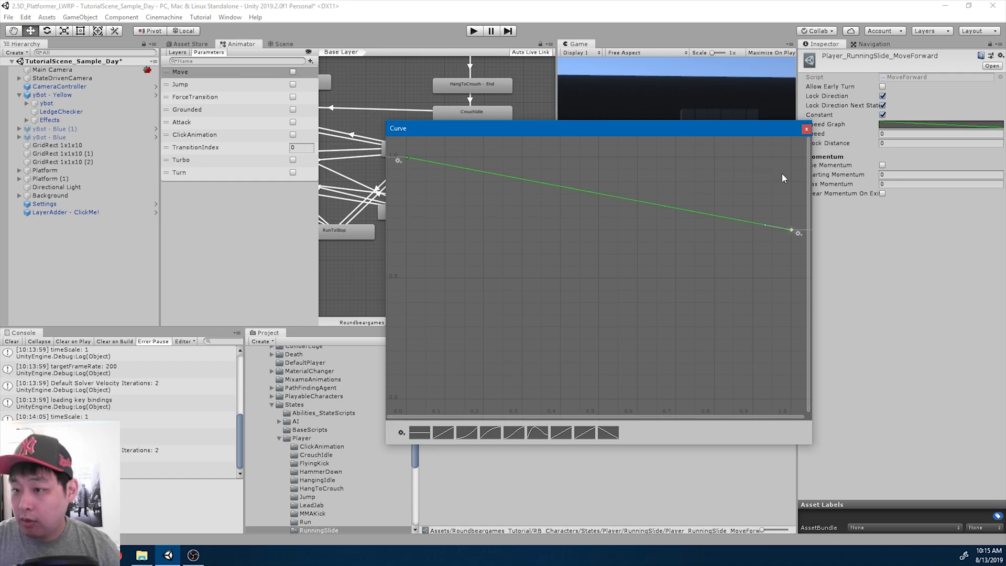
left_click(807, 130)
Set the slide's MoveForward Speed to 4 and Block Distance to 0.1.
left_click(907, 135)
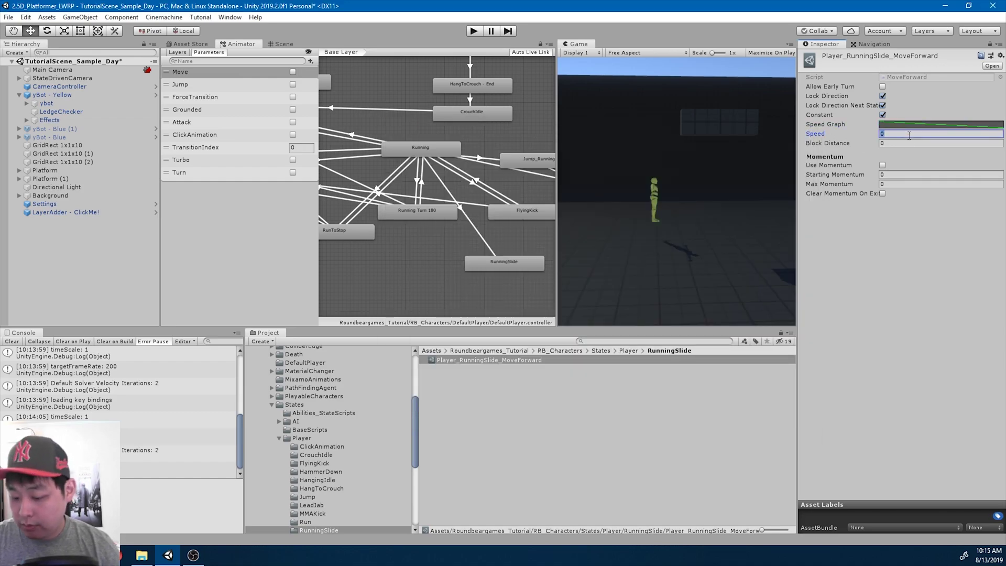
left_click(895, 144)
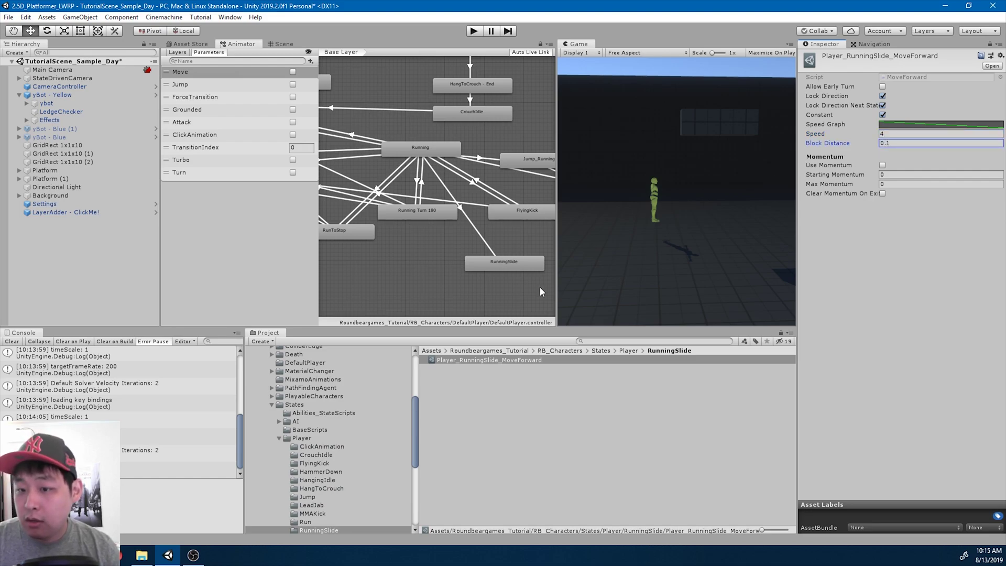
Add a CharacterState behaviour to the RunningSlide state with one List Ability Data element, Player_RunningSlide_MoveForward.
left_click(519, 263)
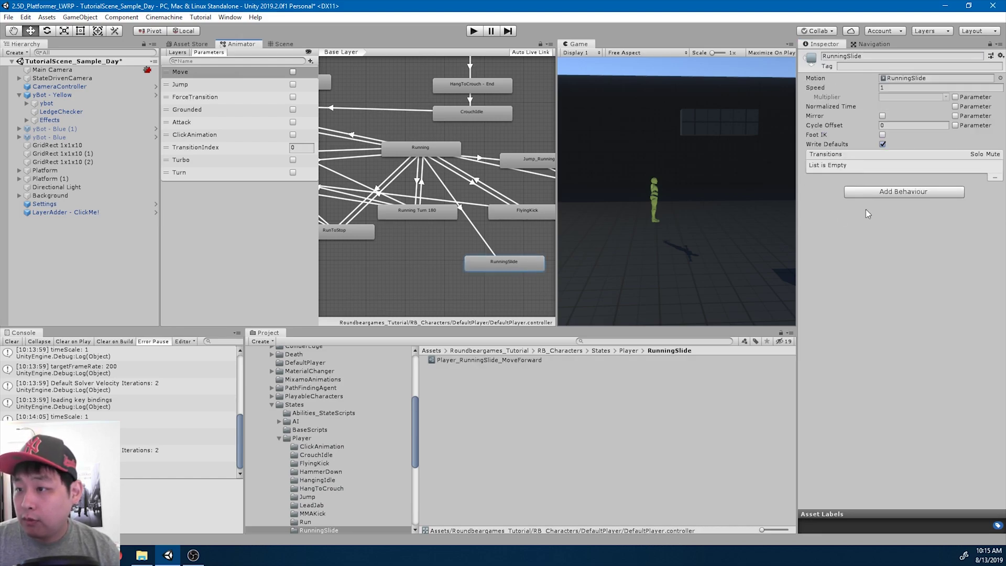
left_click(909, 190)
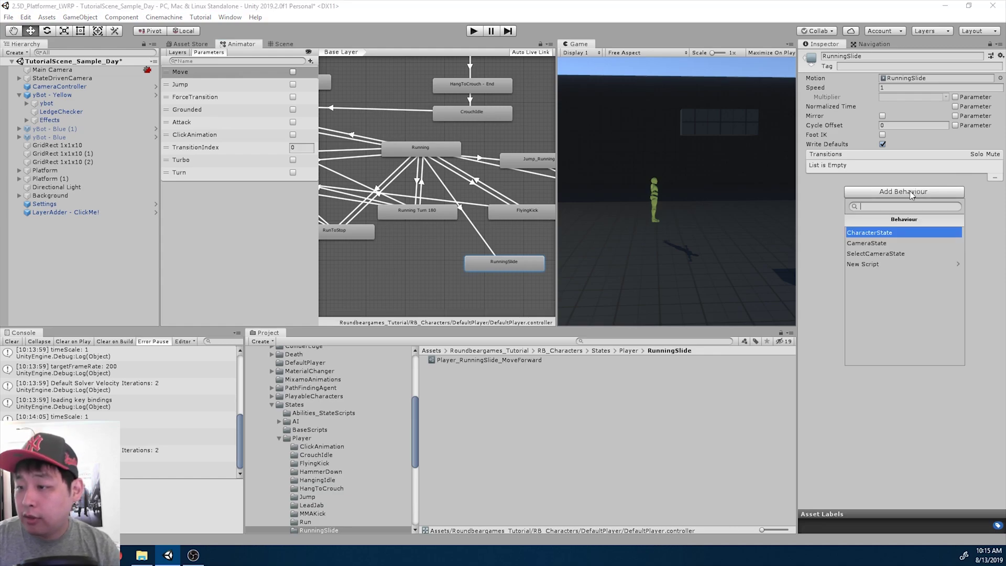
key("Return")
left_click(896, 215)
type("1")
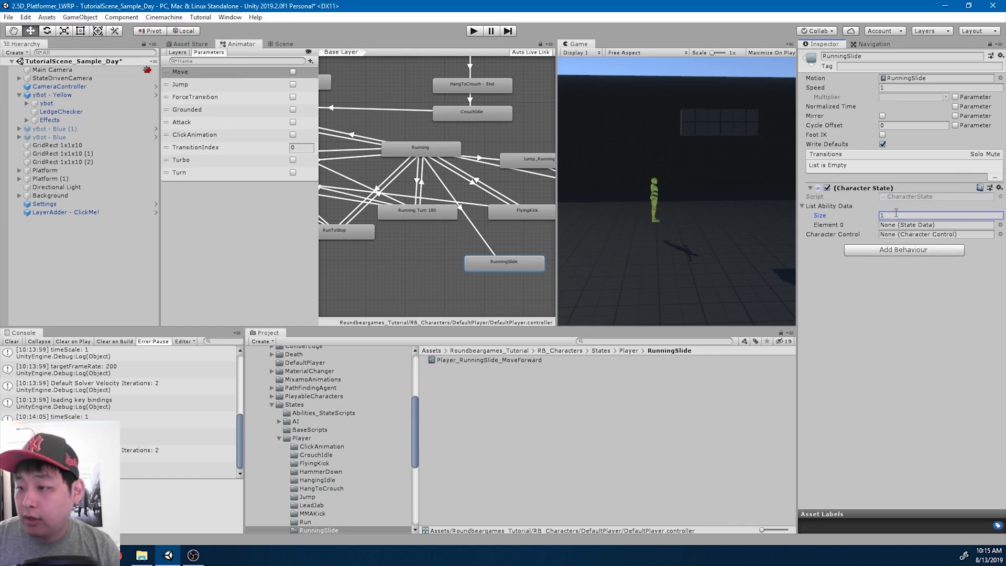
left_click_drag(487, 364, 906, 225)
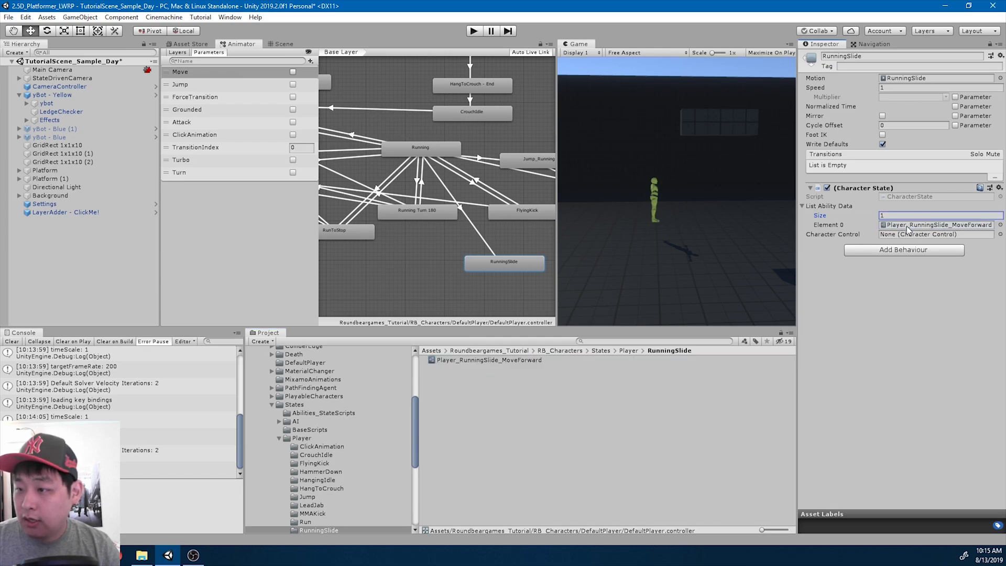
Play-test the slide's forward movement by running the yellow character and sliding, and stop play mode.
left_click(473, 30)
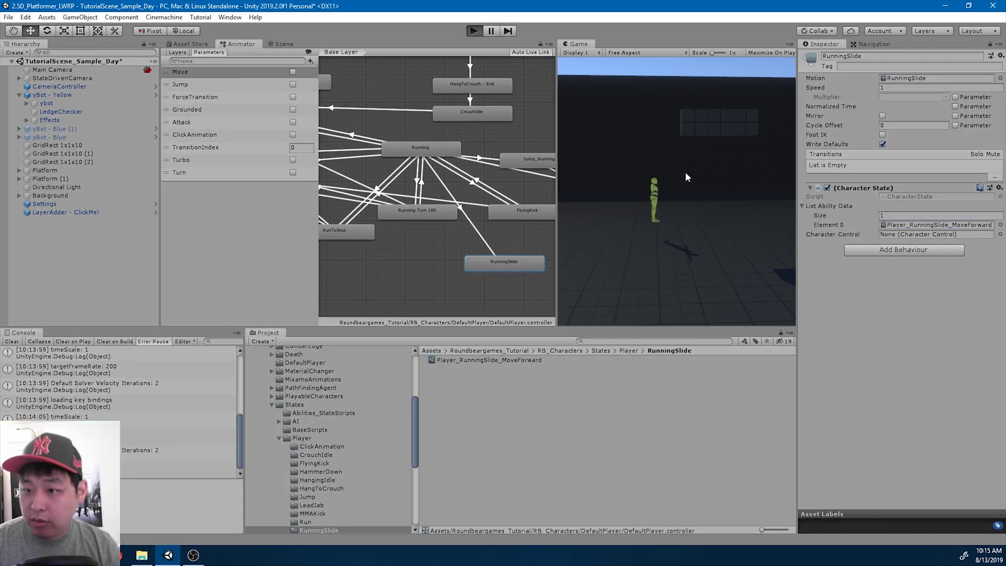
key("a")
key("shift")
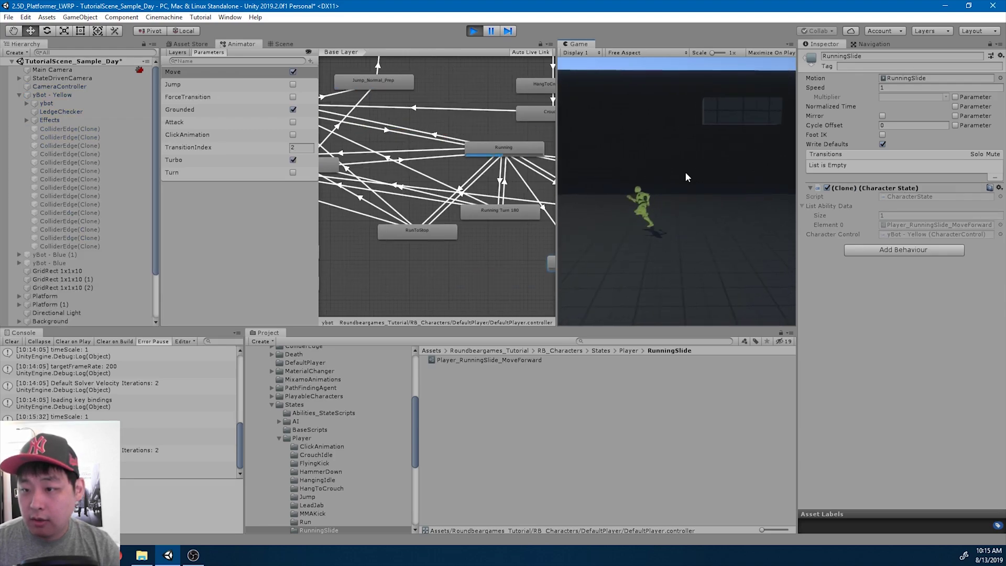
key("s")
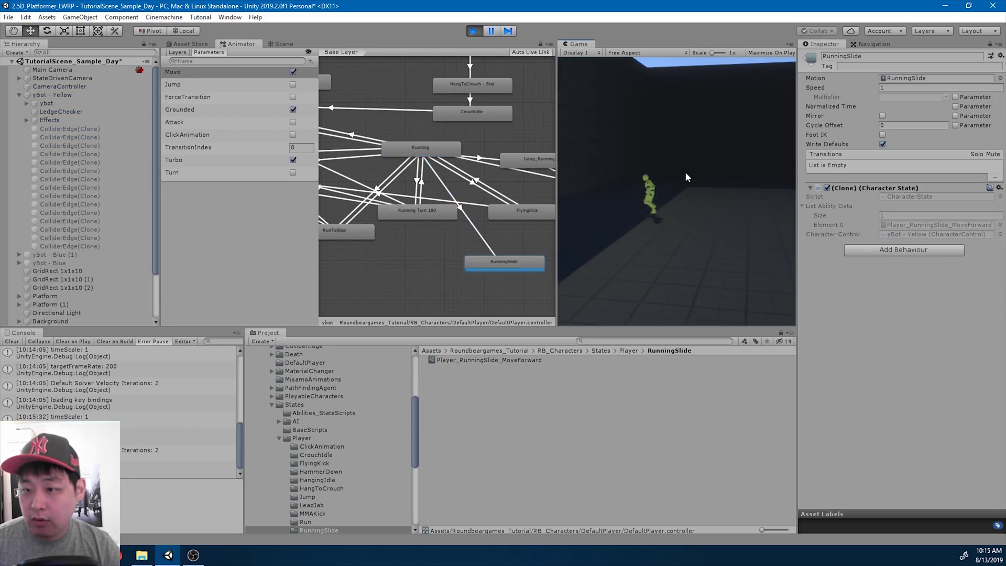
left_click(474, 32)
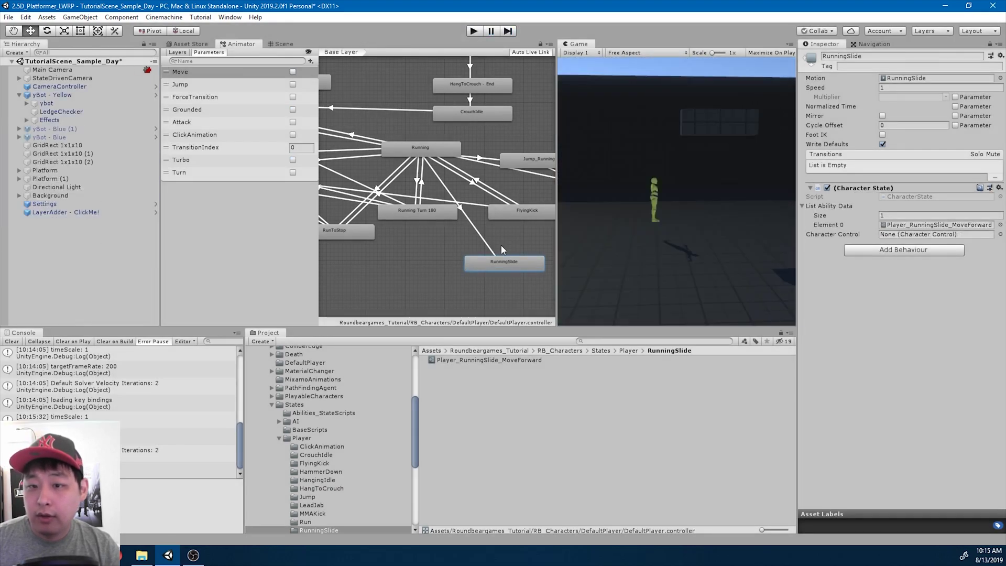
Create a transition from RunningSlide back to Running and shift its blend range to start at about 1:10.
right_click(498, 262)
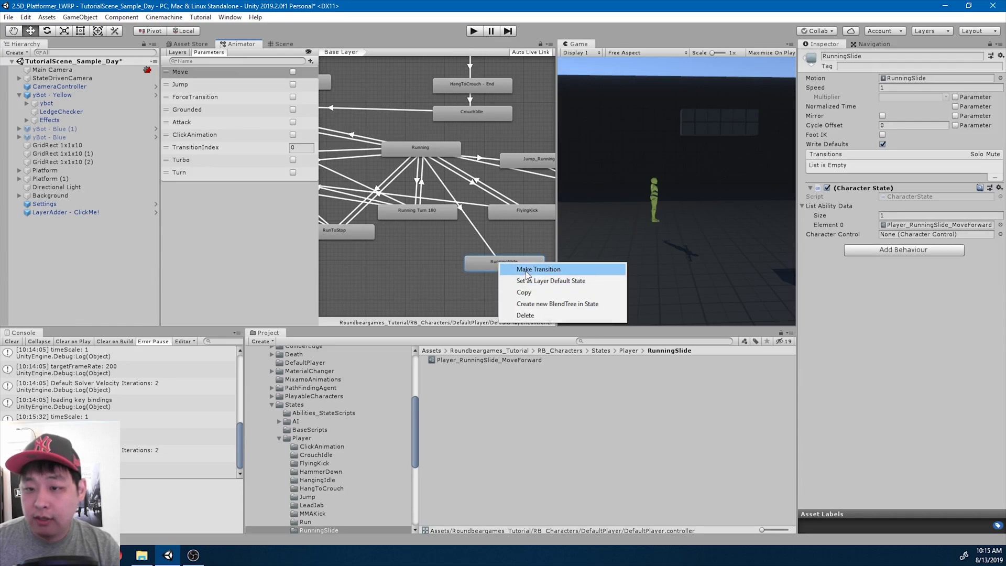
left_click(538, 269)
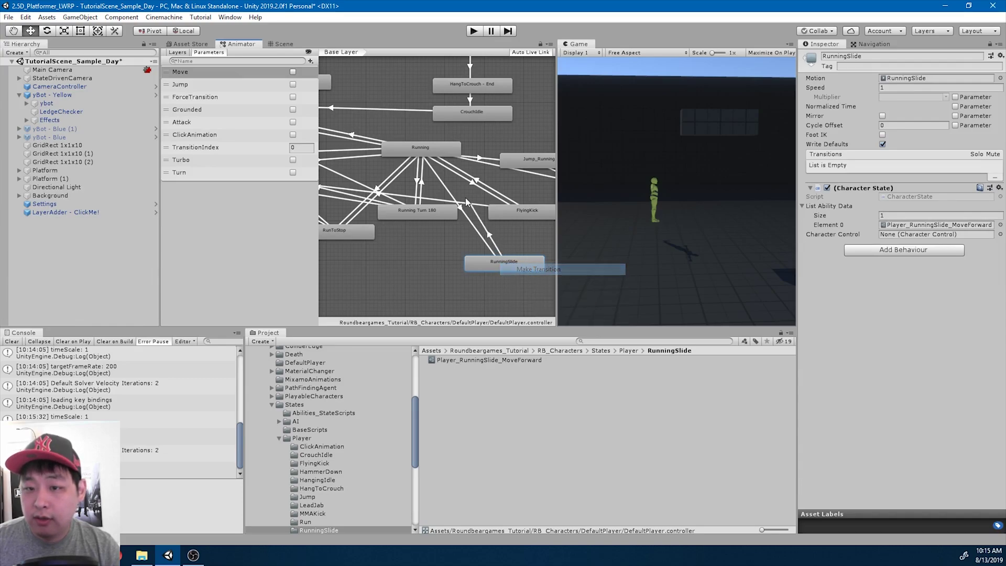
left_click(436, 157)
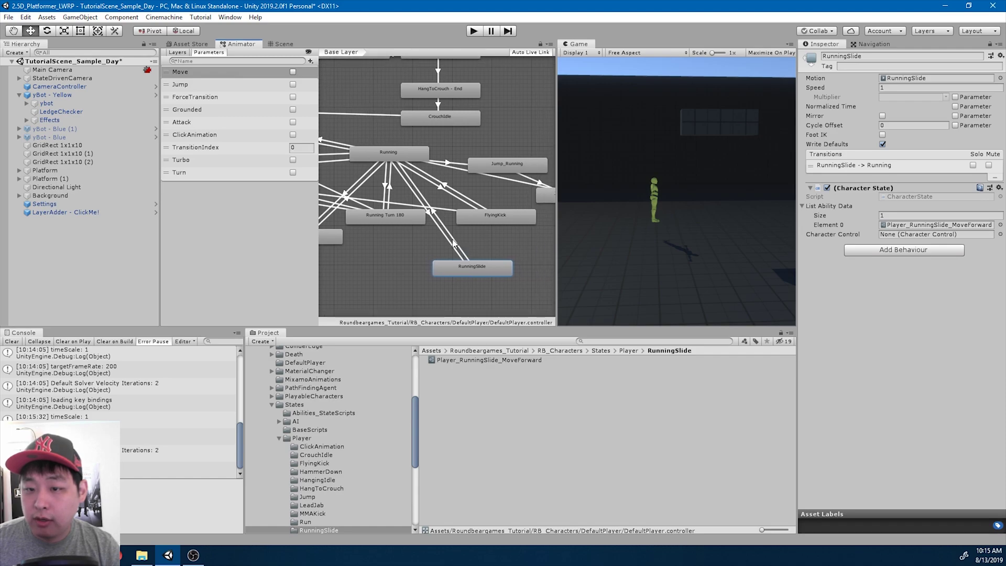
left_click(454, 243)
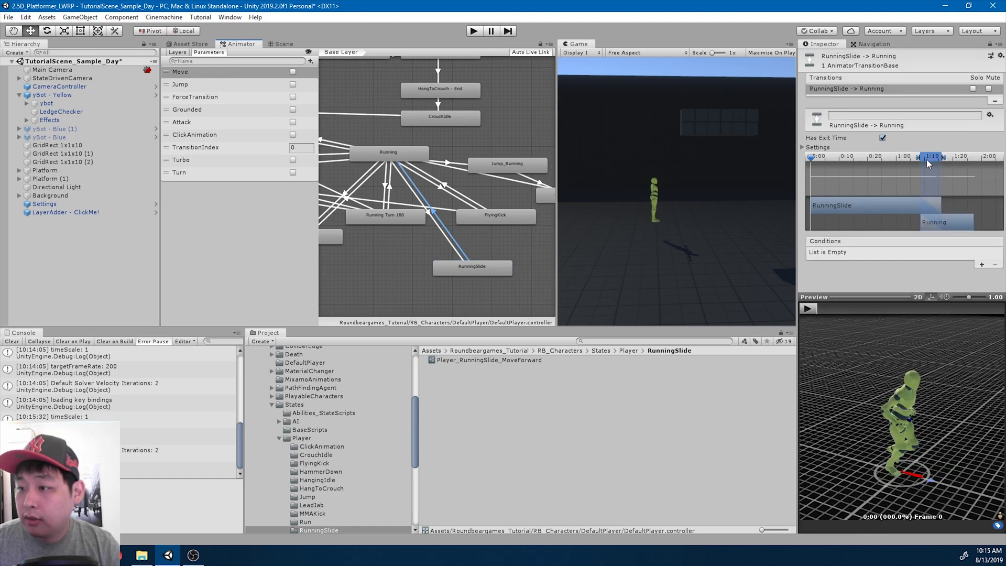
left_click_drag(926, 160, 938, 159)
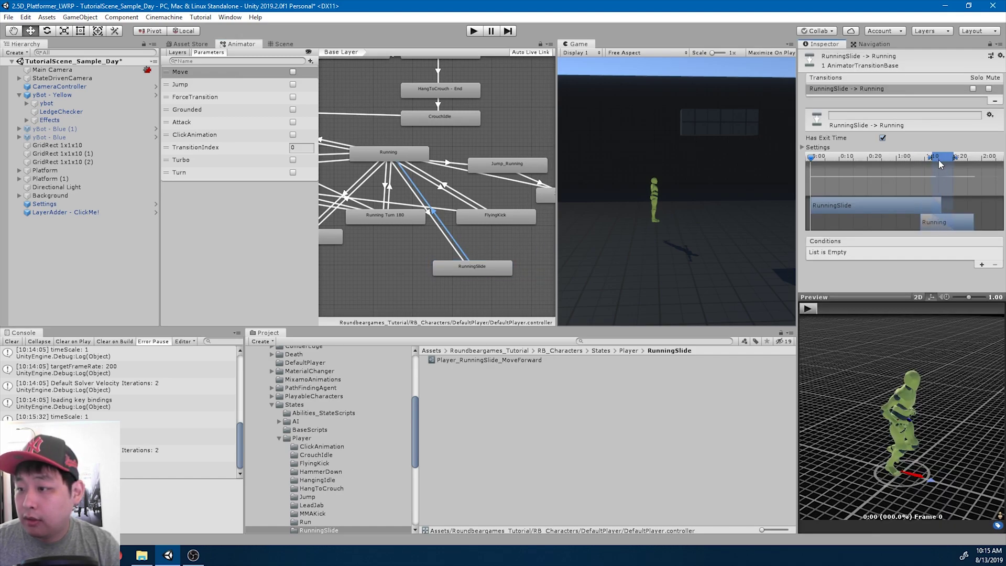
left_click(810, 309)
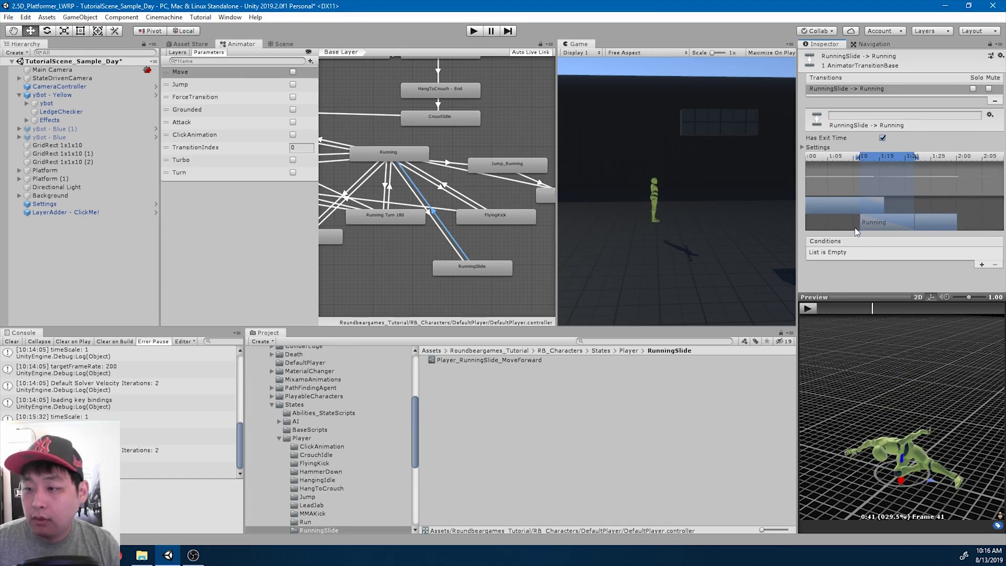
Add three conditions to the RunningSlide -> Running transition: Turbo true, Move true and Grounded true.
left_click(982, 265)
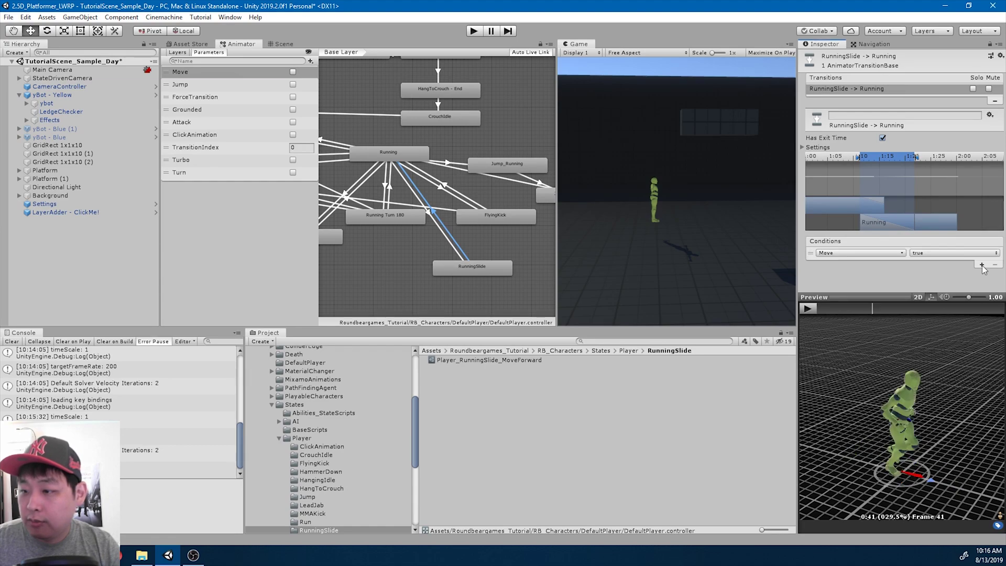
left_click(875, 254)
scroll(884, 304, "down", 1)
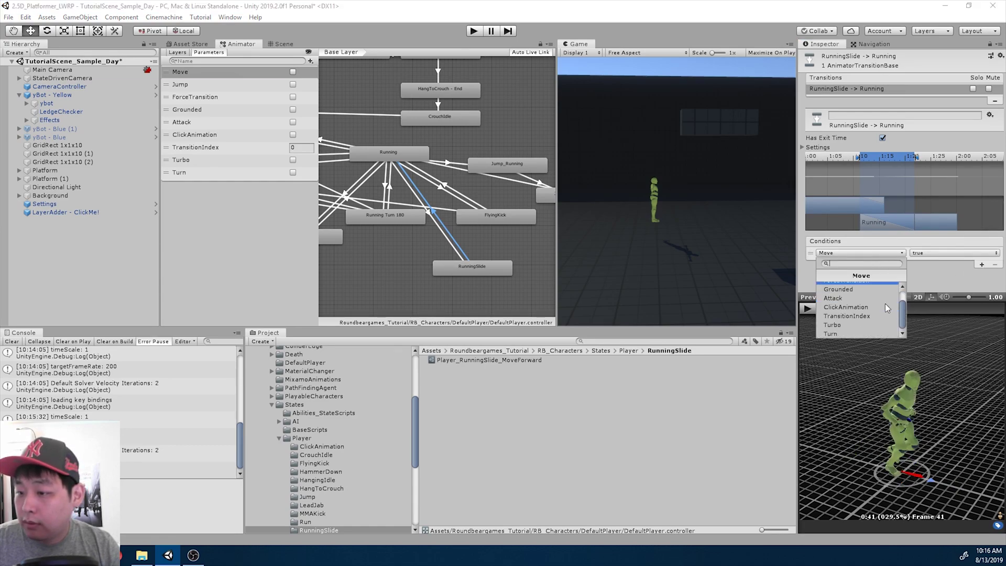
left_click(856, 326)
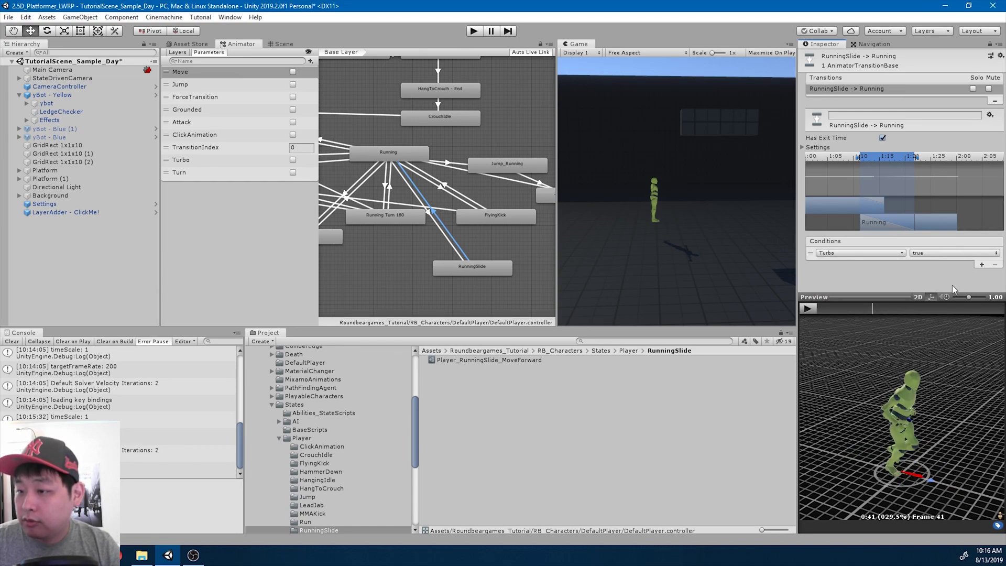
left_click(982, 264)
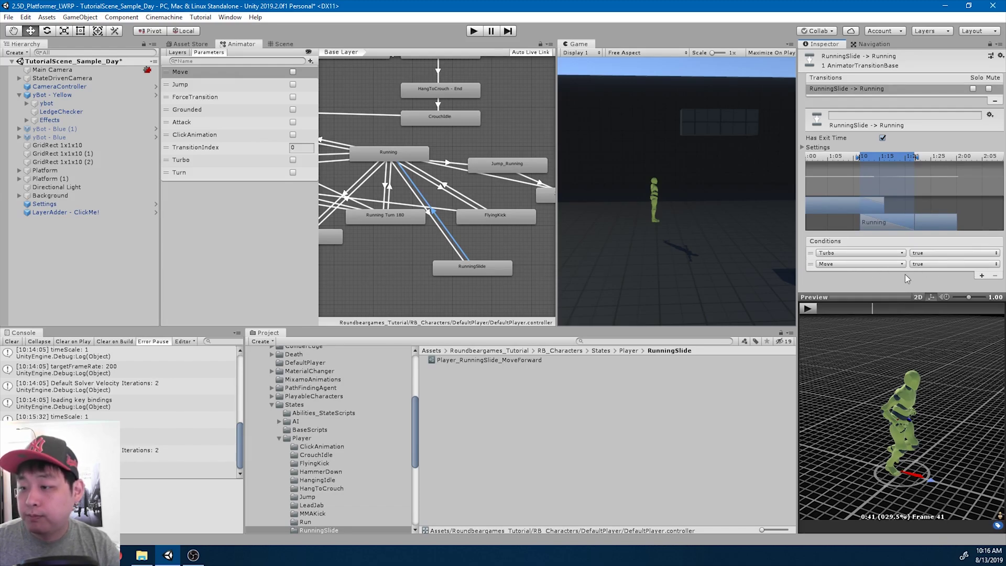
left_click(982, 276)
left_click(855, 274)
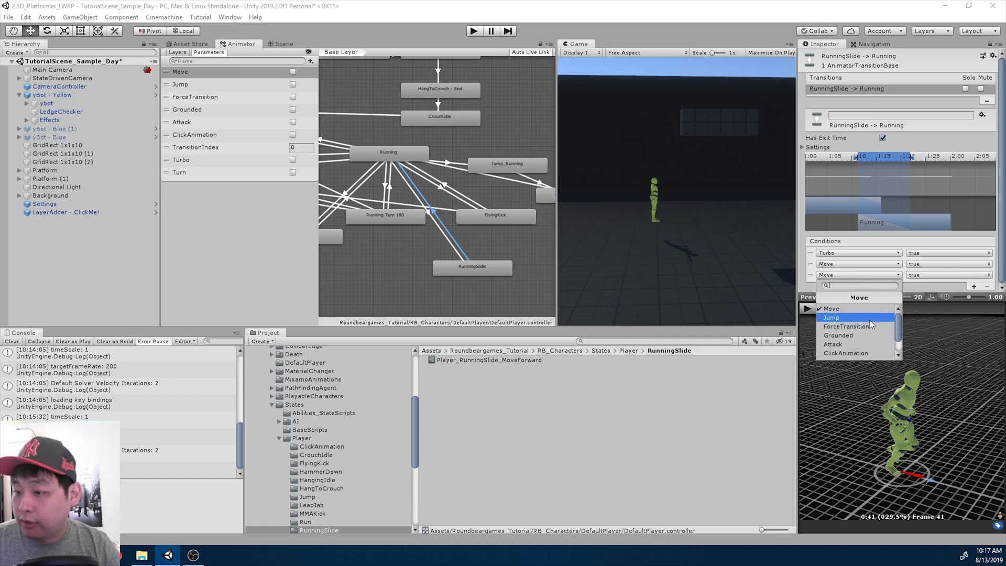
left_click(863, 334)
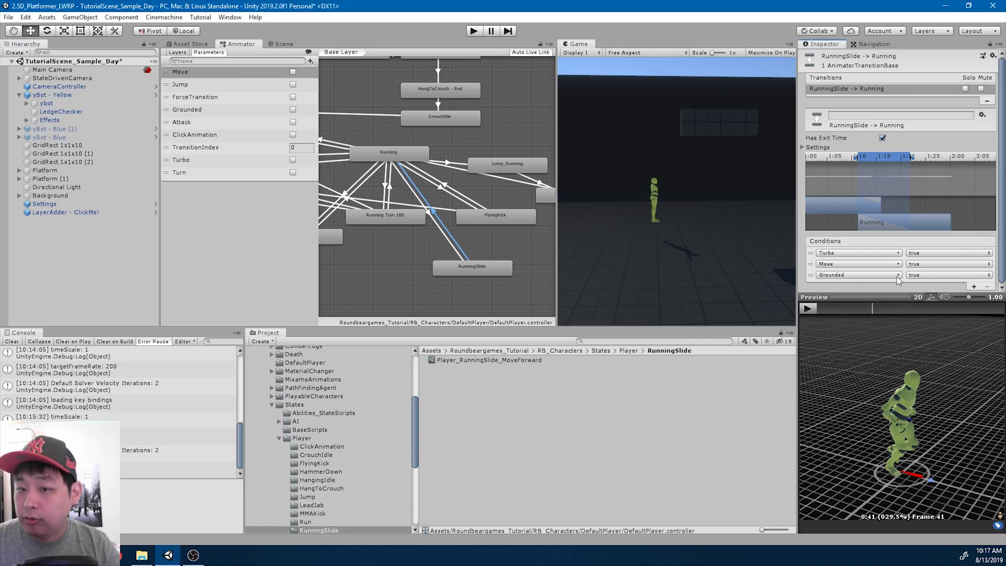
Enlarge the RunningSlide state's List Ability Data to 2 and assign General_GroundDetector as Element 1.
left_click(463, 269)
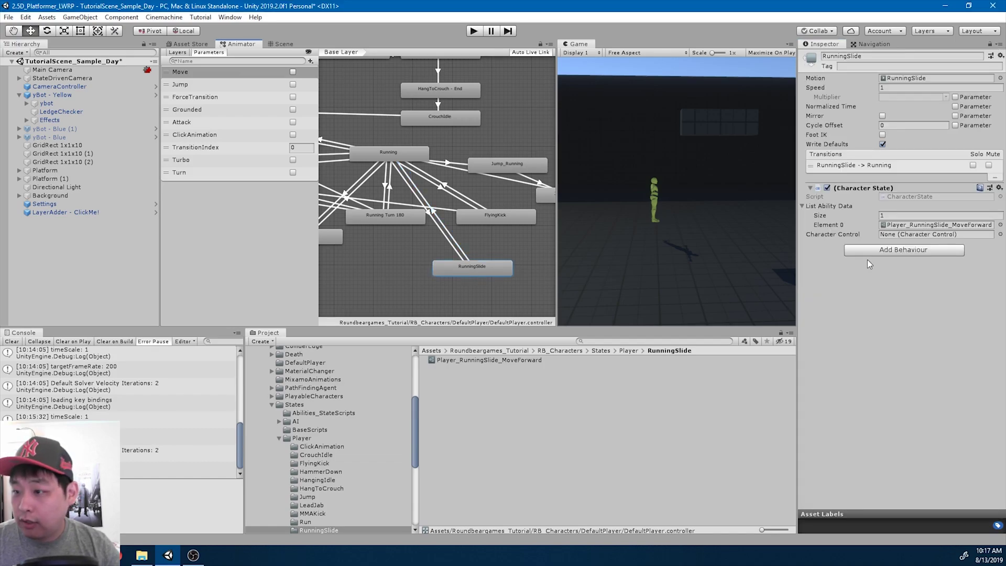
left_click(906, 215)
type("2")
key("Return")
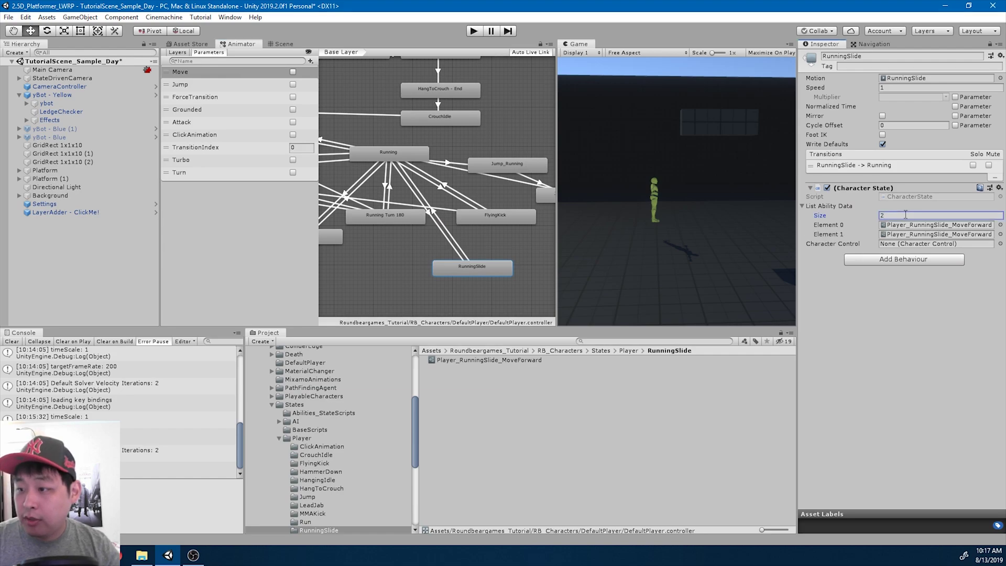
left_click(1000, 234)
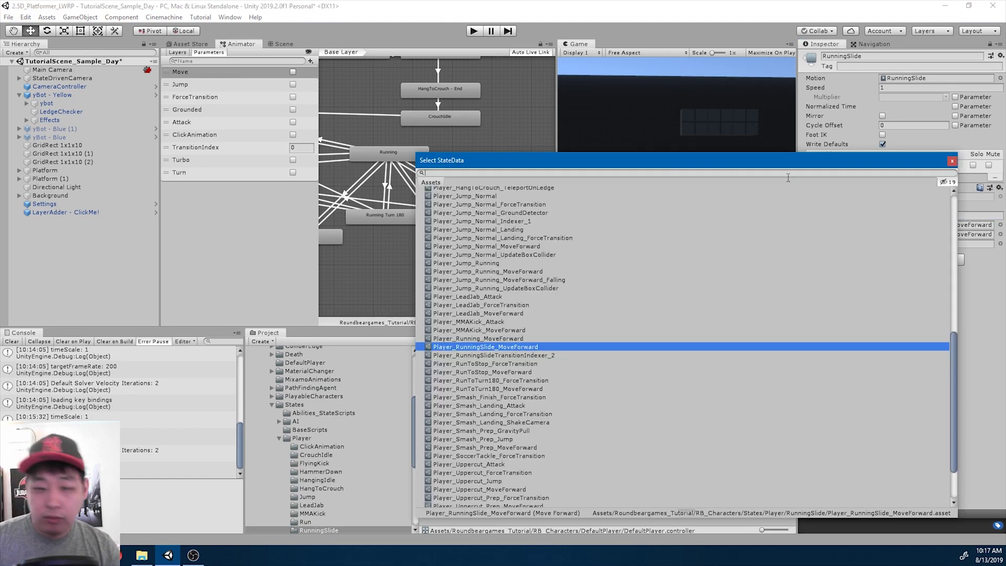
type("ground")
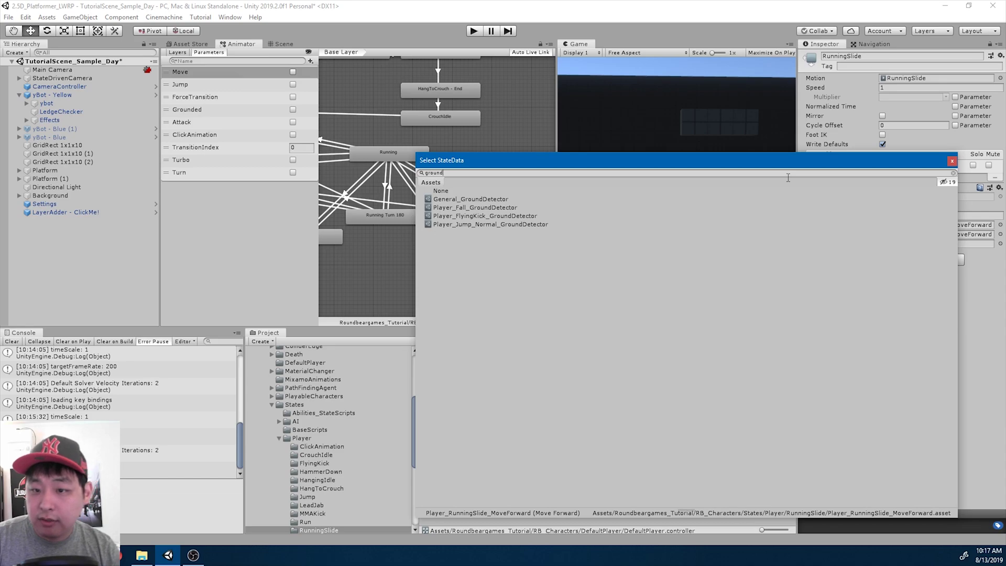
key("Down")
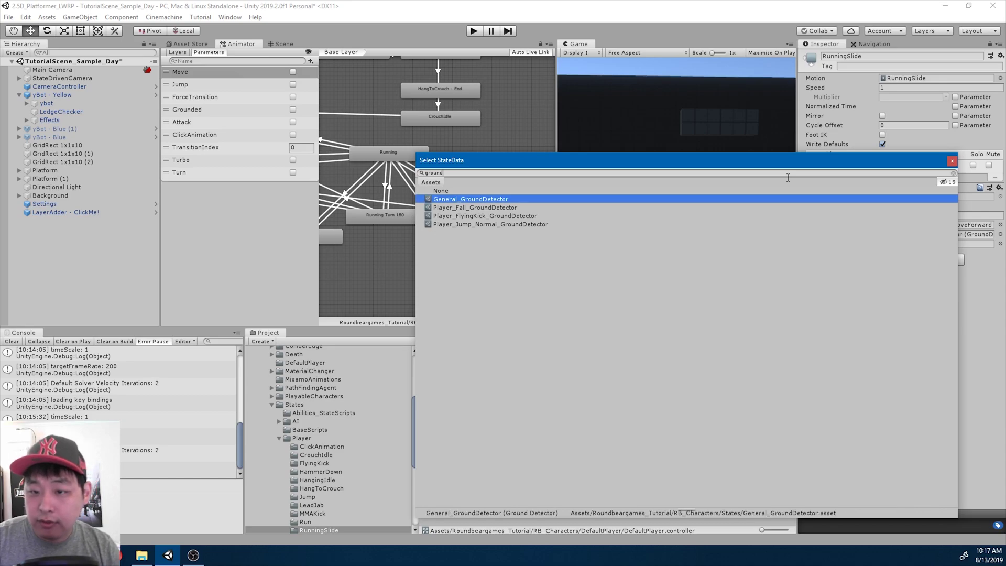
double_click(504, 198)
Play-test the transition from the slide back to running with the yellow character, and stop play mode.
left_click(459, 250)
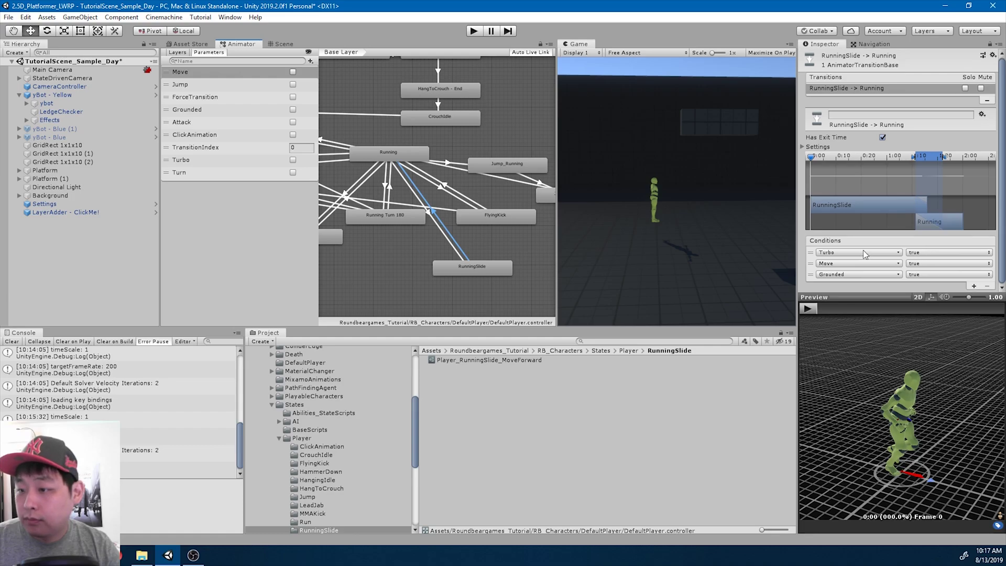
left_click(475, 31)
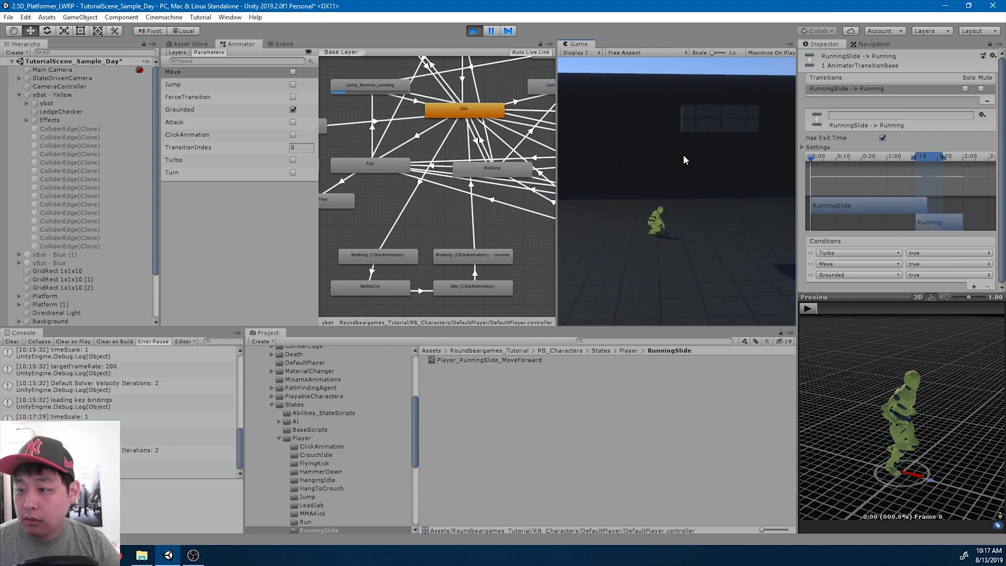
key("shift")
key("s")
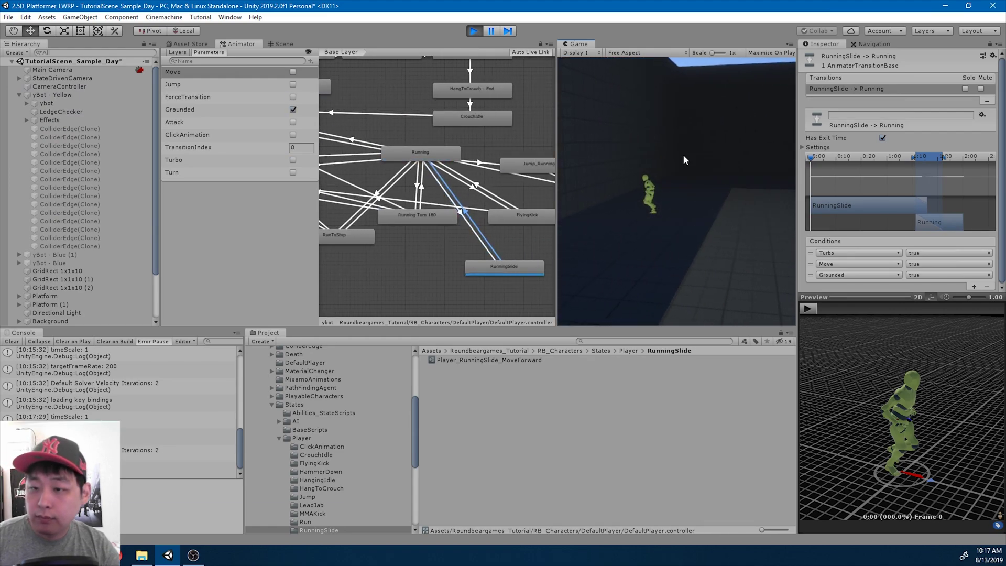
left_click(474, 31)
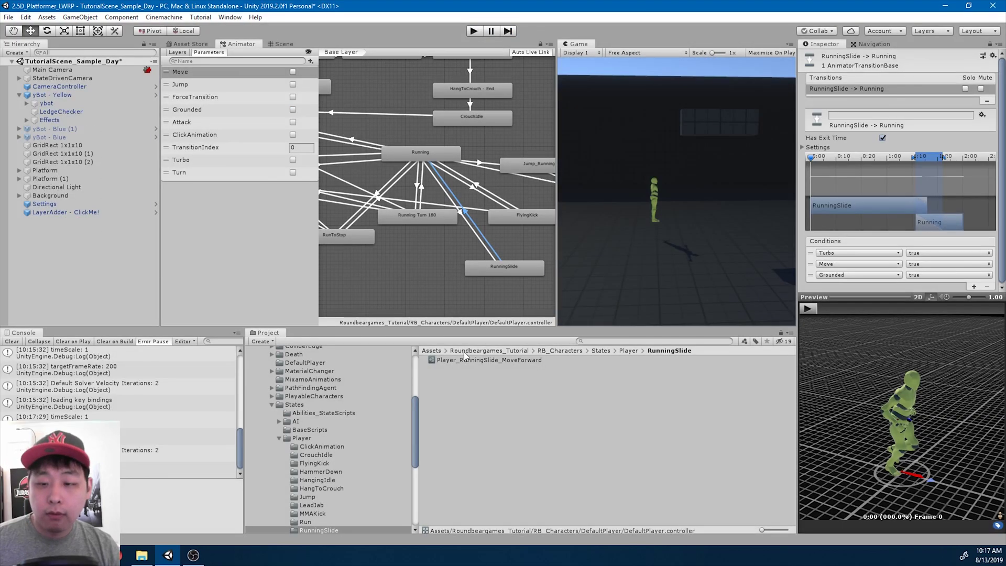
Search the project for "move" and open the MoveForward script at its UpdateAbility method.
left_click(636, 340)
type("move")
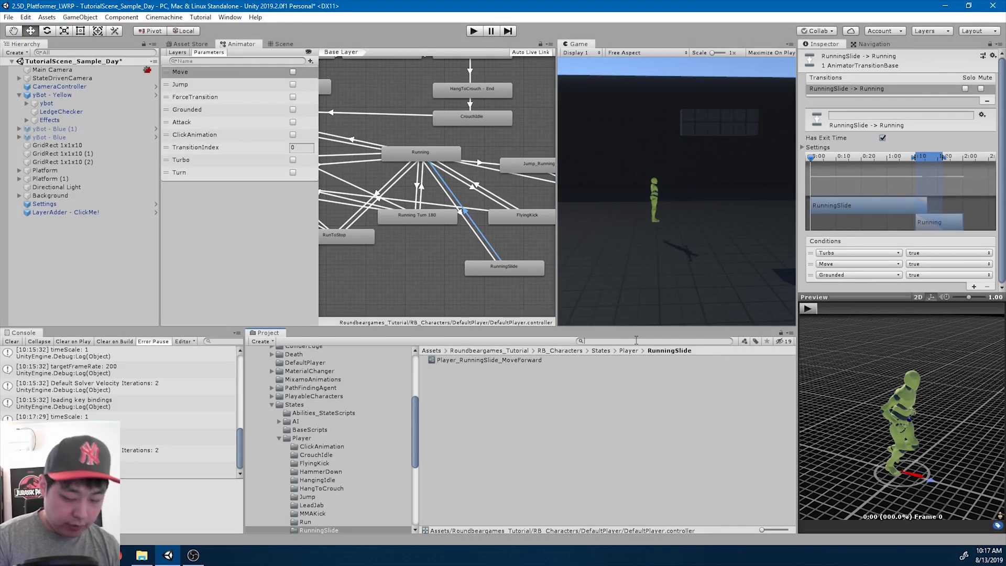
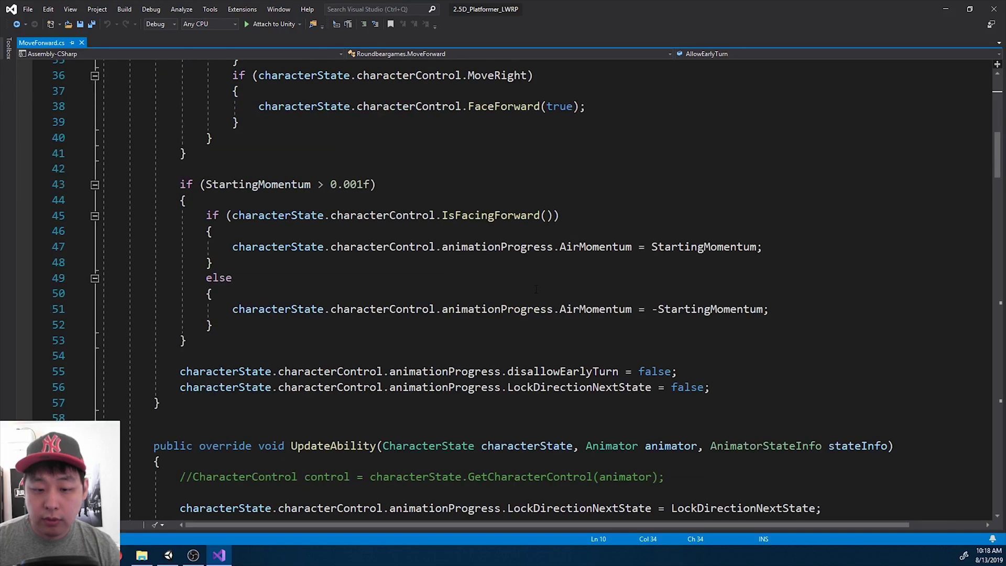
scroll(487, 325, "down", 5)
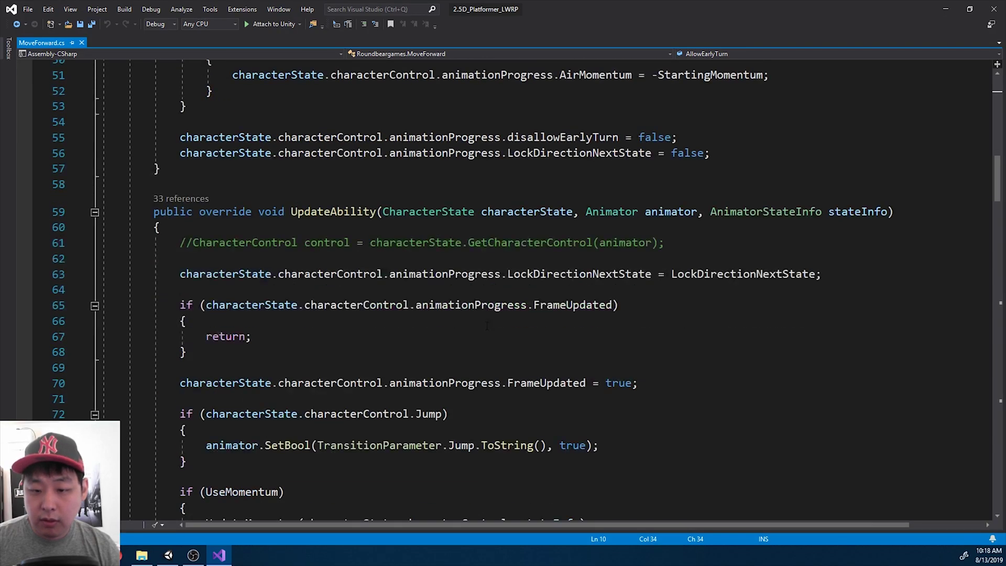
Duplicate the characterControl.Jump if block directly below itself in UpdateAbility.
left_click(389, 329)
left_click(393, 320)
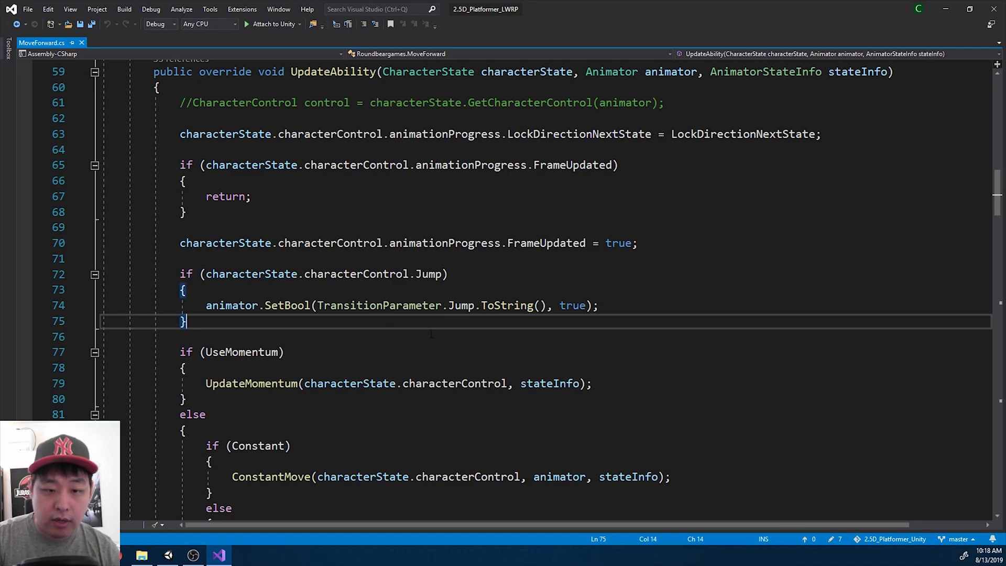
key("Return")
key("Return")
left_click_drag(267, 325, 180, 274)
key("ctrl+c")
left_click(205, 361)
key("ctrl+v")
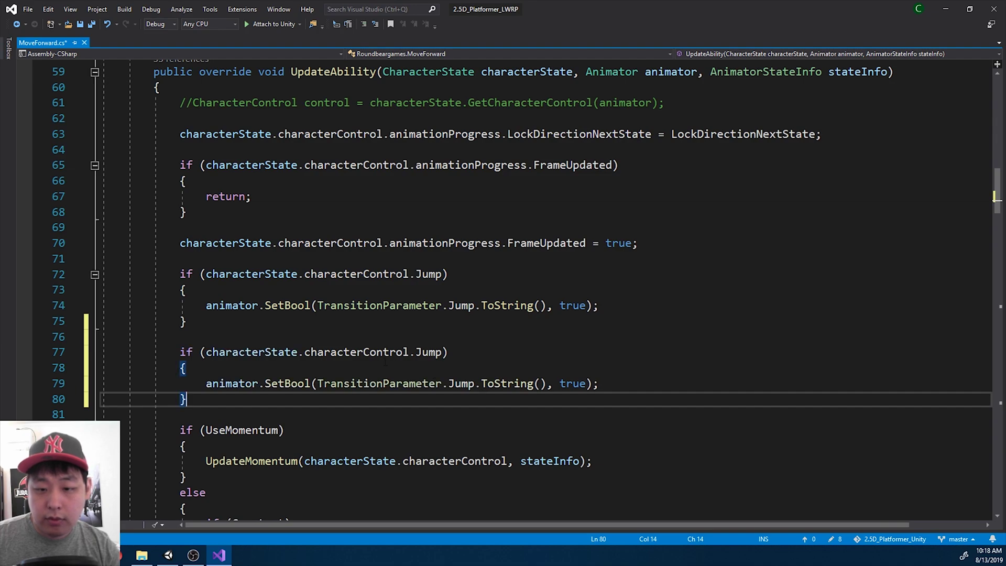
Change Jump to Turbo in the duplicated block's condition and in its SetBool transition parameter.
scroll(429, 314, "down", 1)
double_click(429, 305)
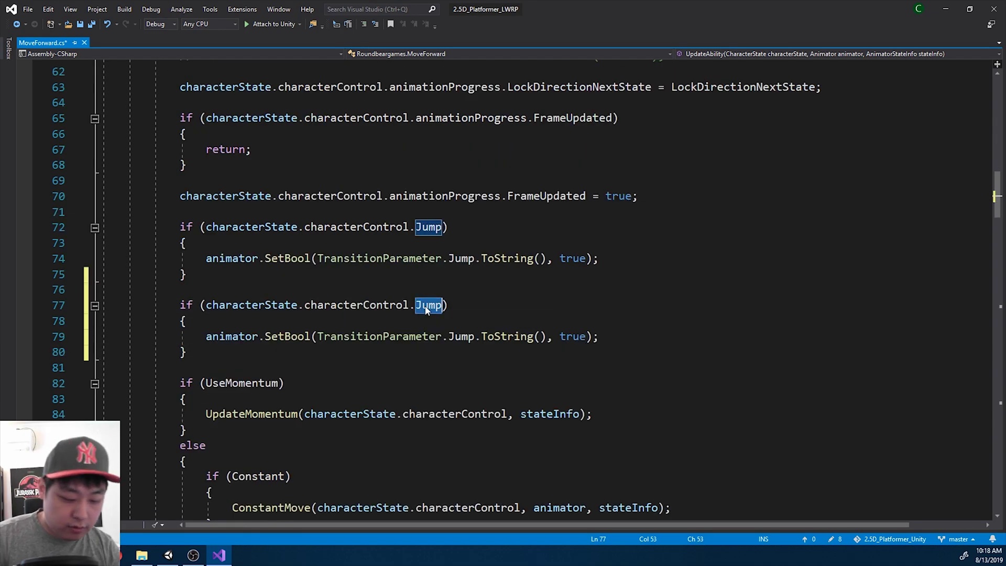
type("Tur")
key("Tab")
double_click(462, 337)
type("Tur")
key("Tab")
Add an else branch to the Turbo check that sets TransitionParameter.Turbo to false, and save MoveForward.cs.
left_click(429, 352)
key("Return")
type("else {")
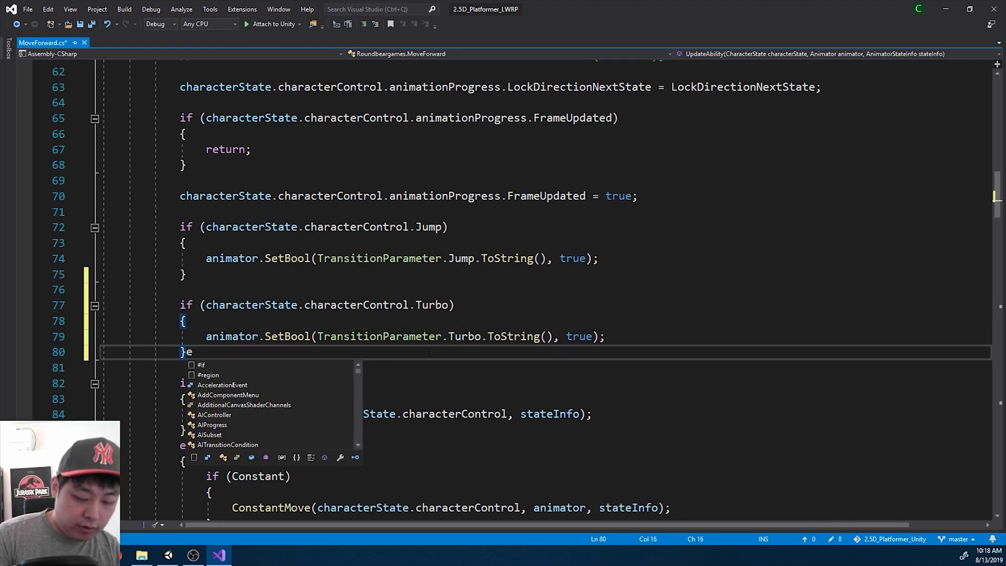
key("Return")
left_click_drag(626, 333, 206, 335)
key("ctrl+c")
left_click(446, 400)
key("ctrl+v")
double_click(575, 400)
type("false")
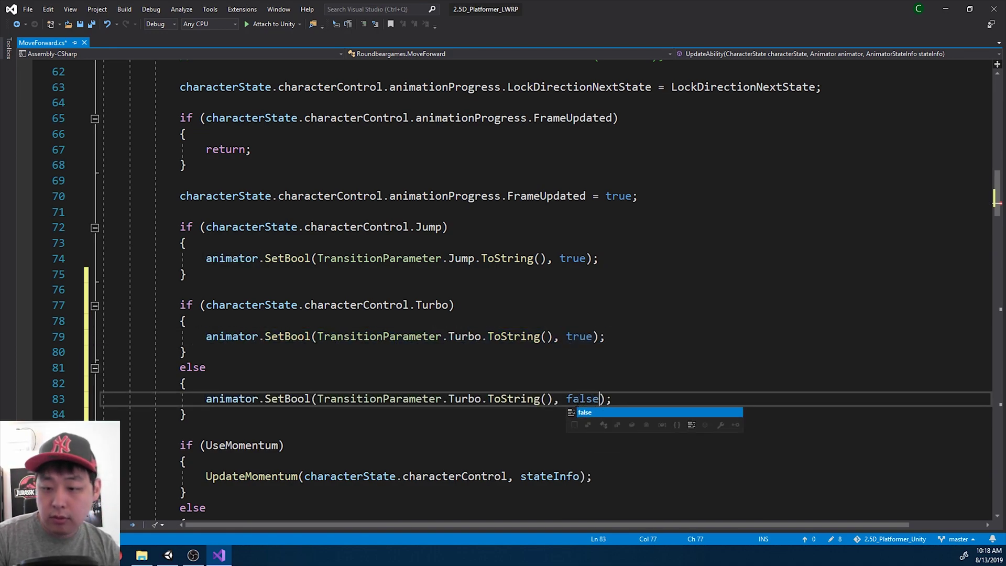
key("ctrl+s")
Review the rest of MoveForward.cs below the Turbo check, through OnExit, UpdateMomentum and ConstantMove.
scroll(652, 424, "down", 5)
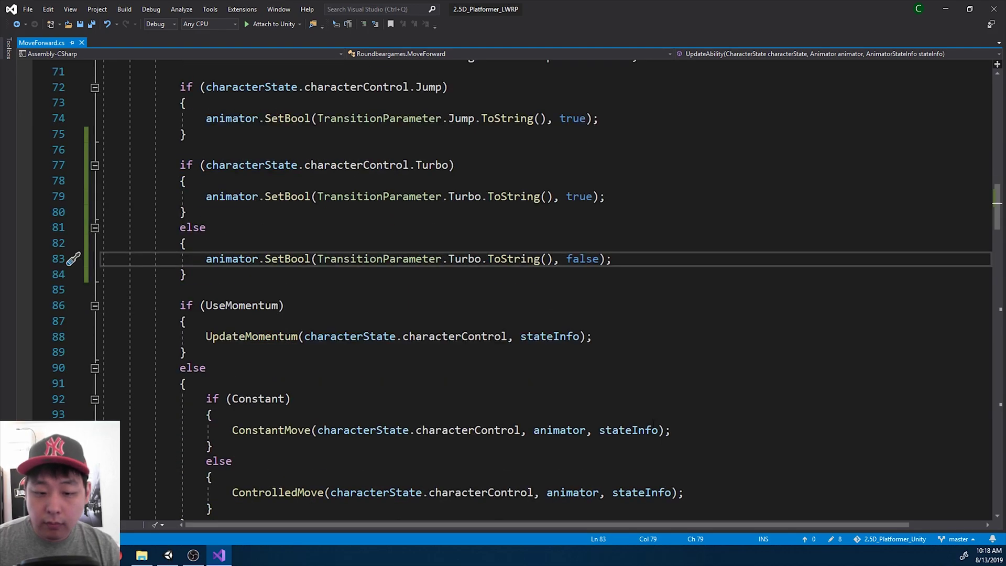
scroll(654, 414, "down", 1)
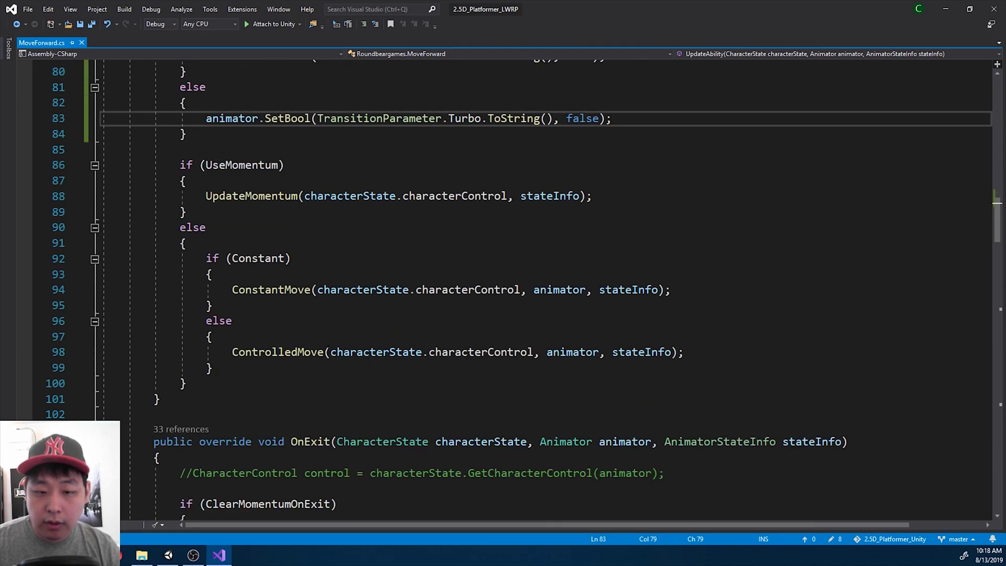
scroll(654, 414, "down", 2)
scroll(555, 289, "down", 9)
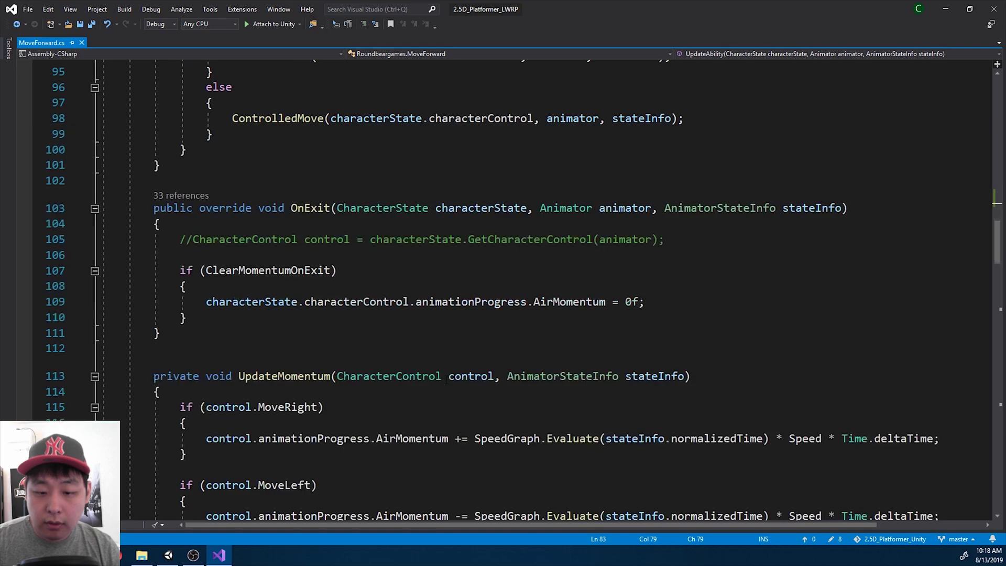
scroll(445, 375, "down", 9)
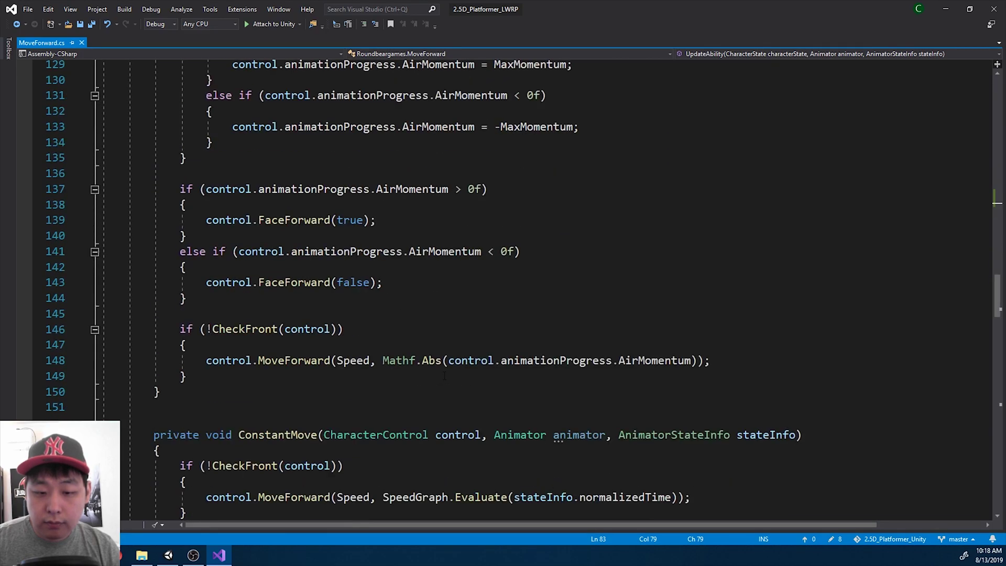
left_click(505, 373)
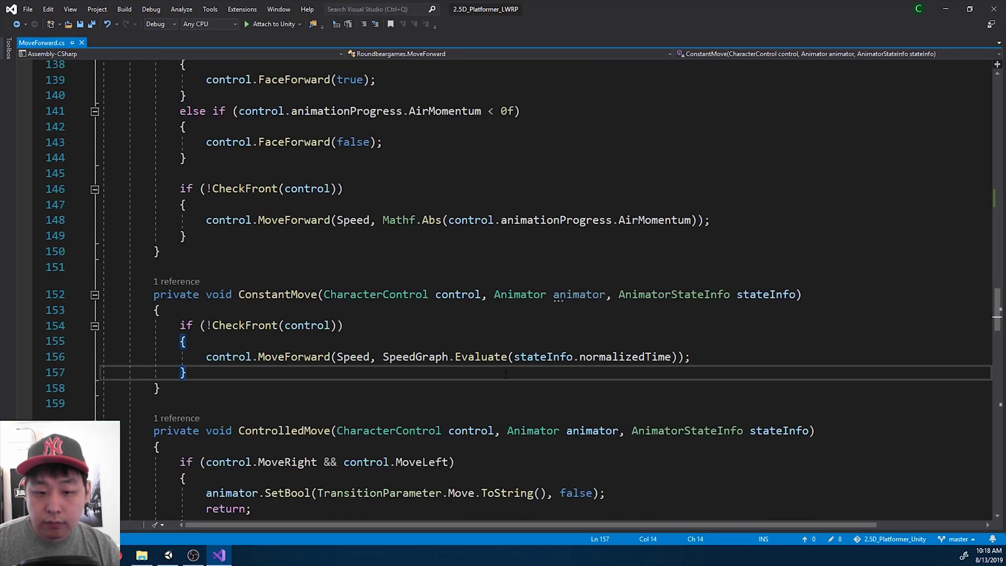
scroll(596, 385, "up", 3)
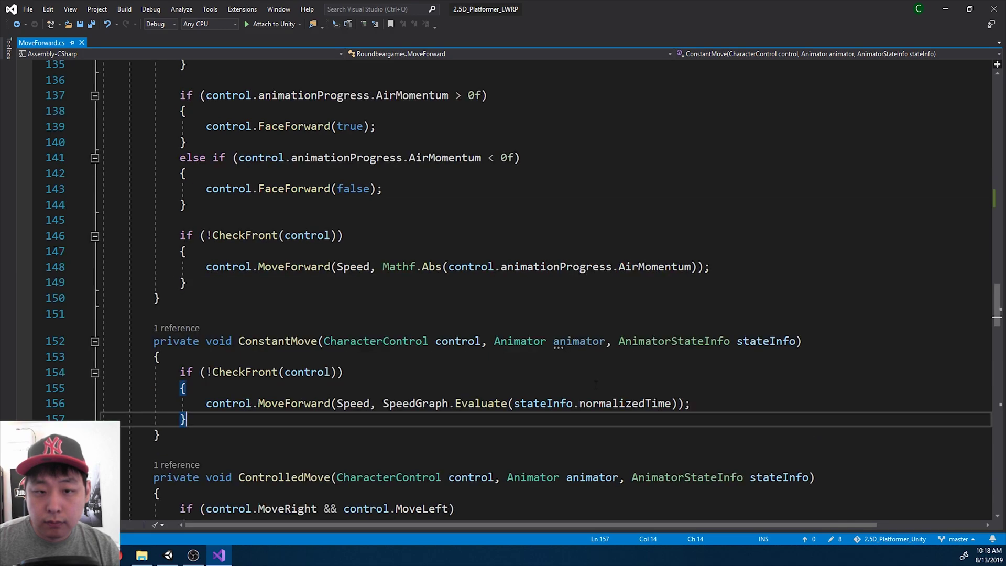
Copy the !control.MoveRight && !control.MoveLeft block from ControlledMove and paste it after the CheckFront block in ConstantMove.
scroll(595, 386, "up", 2)
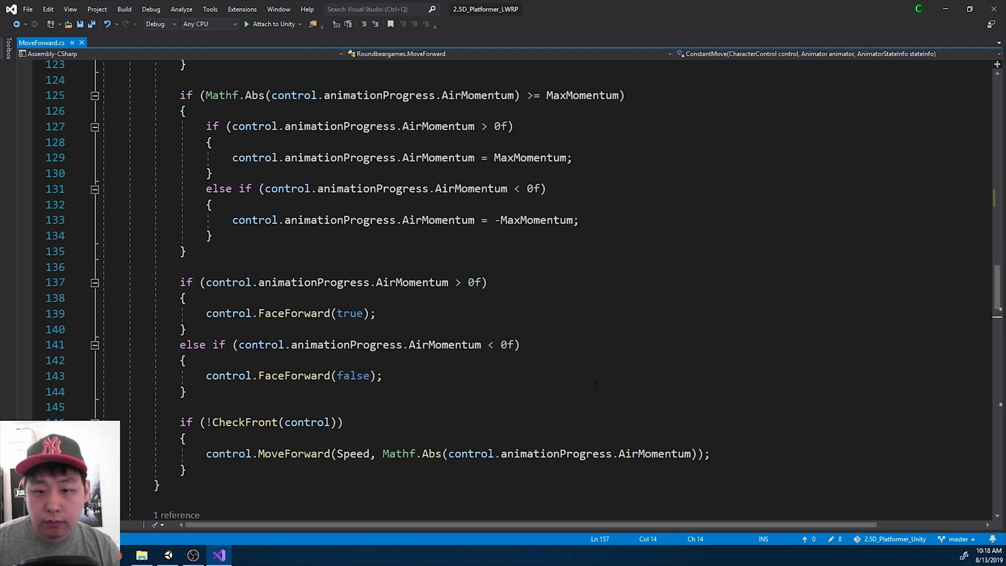
scroll(596, 385, "up", 5)
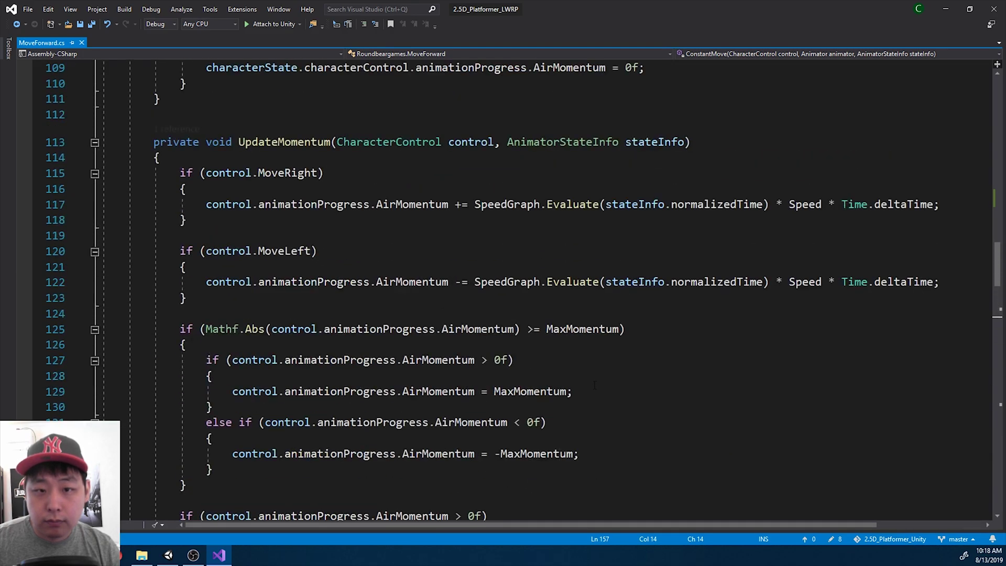
scroll(595, 385, "down", 6)
scroll(594, 385, "down", 9)
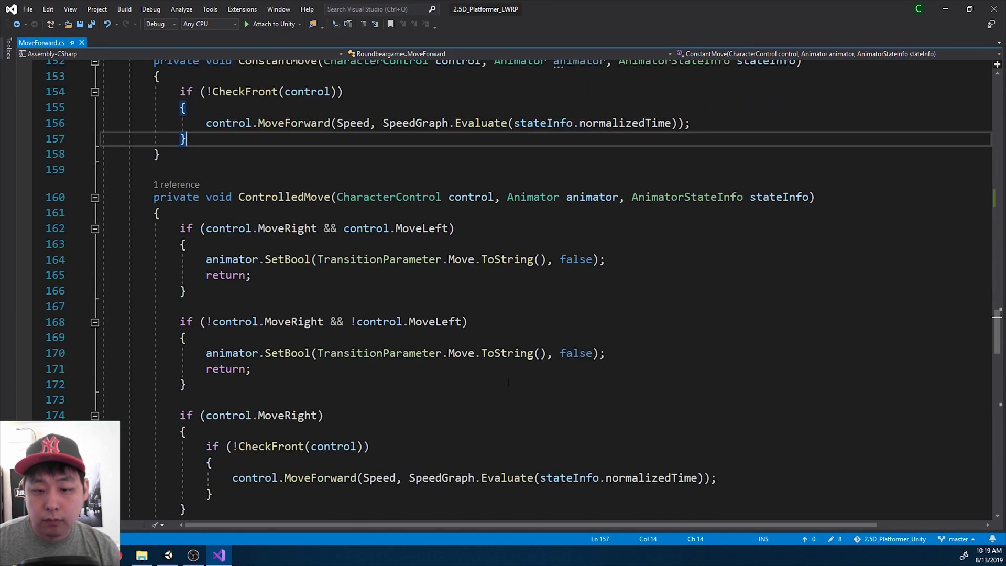
left_click_drag(283, 379, 110, 321)
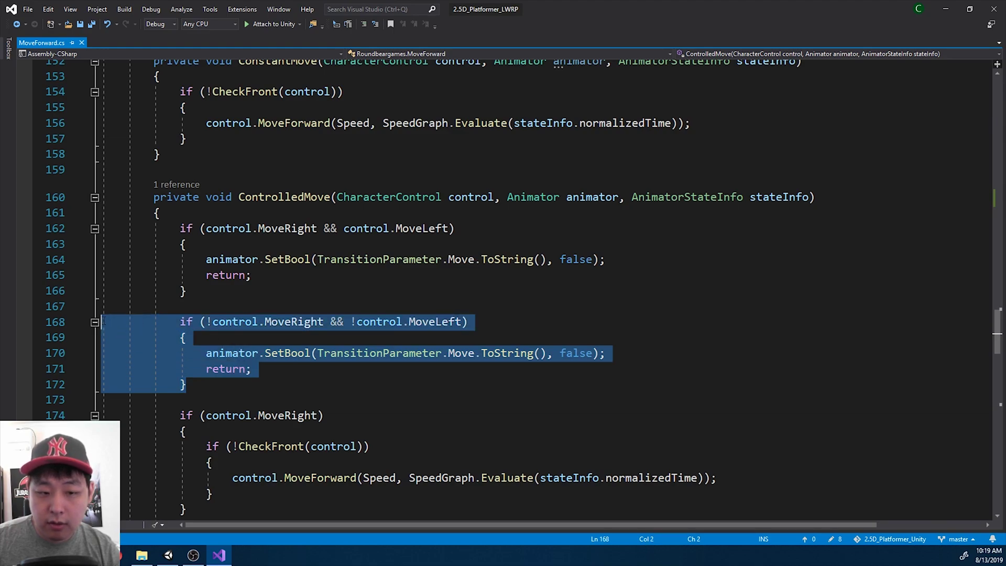
scroll(591, 286, "up", 1)
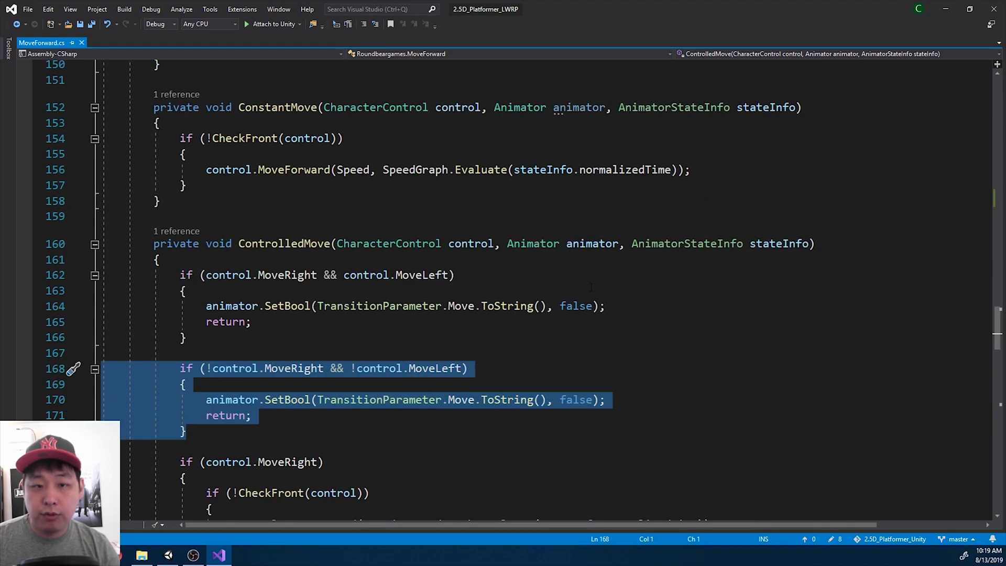
left_click(211, 185)
key("Return")
key("Return")
key("ctrl+v")
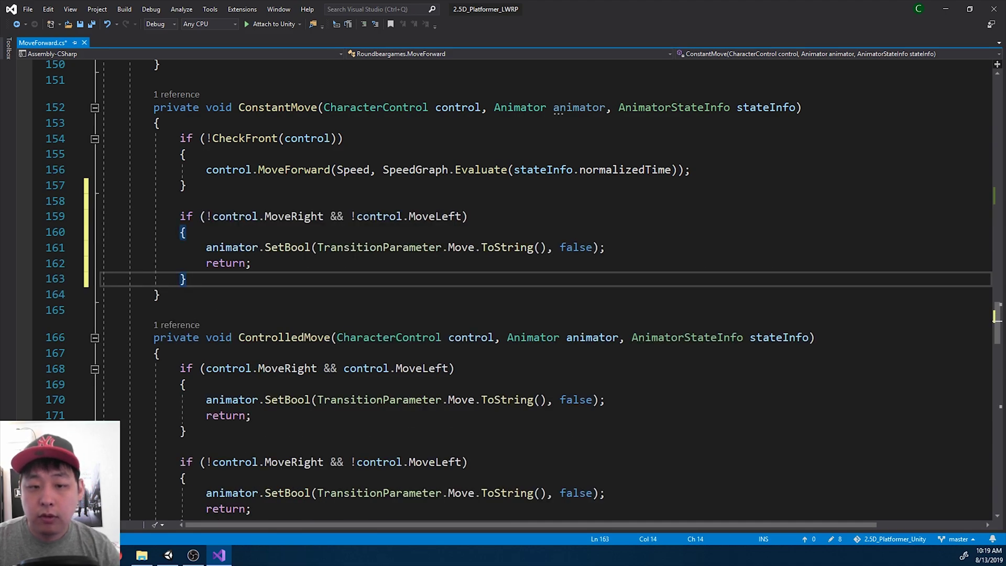
Remove the return statement from the pasted no-direction block in ConstantMove.
left_click_drag(446, 267, 636, 253)
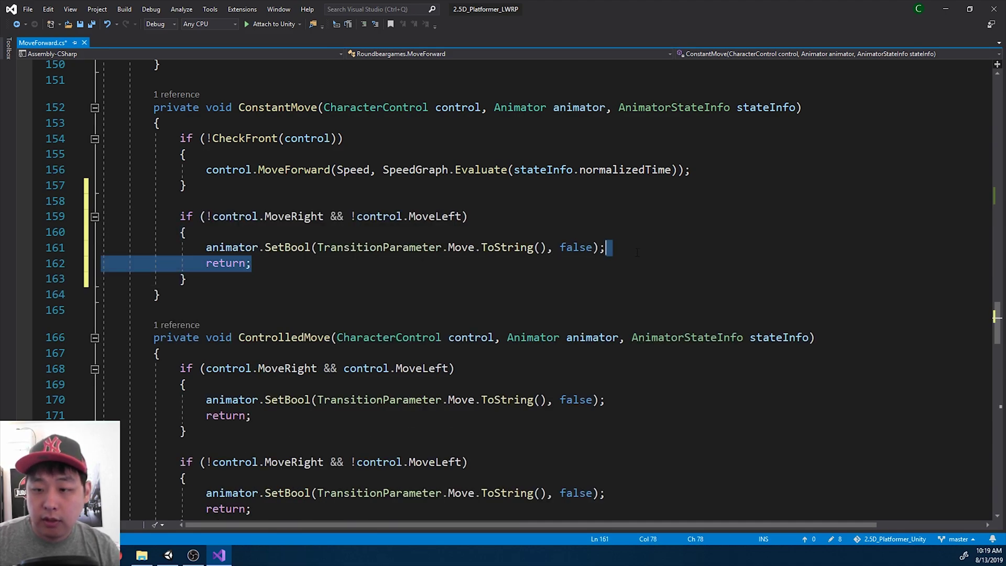
key("Delete")
key("Down")
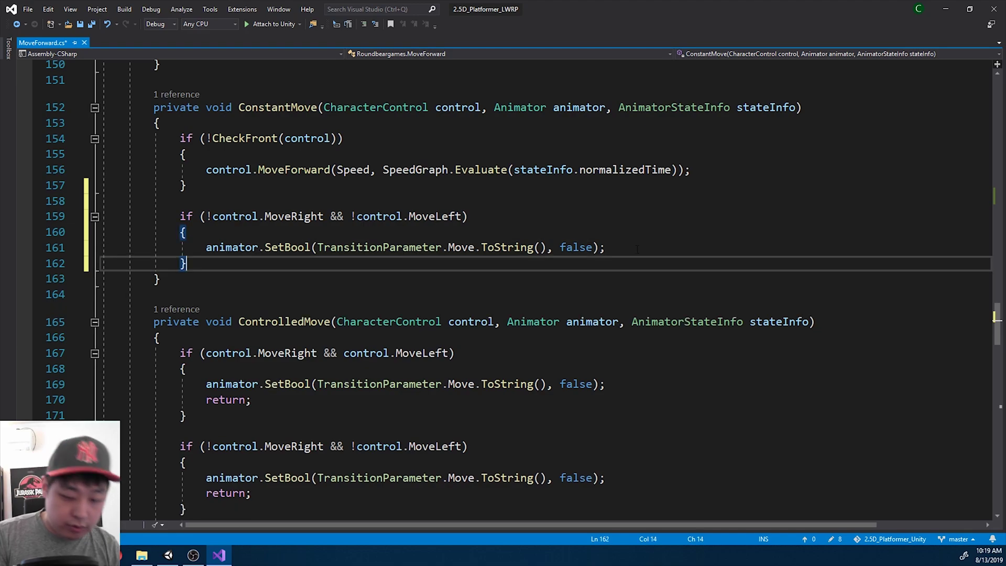
Add an else branch to ConstantMove's no-direction check that sets TransitionParameter.Move to true, and save MoveForward.cs.
type("else {")
key("Return")
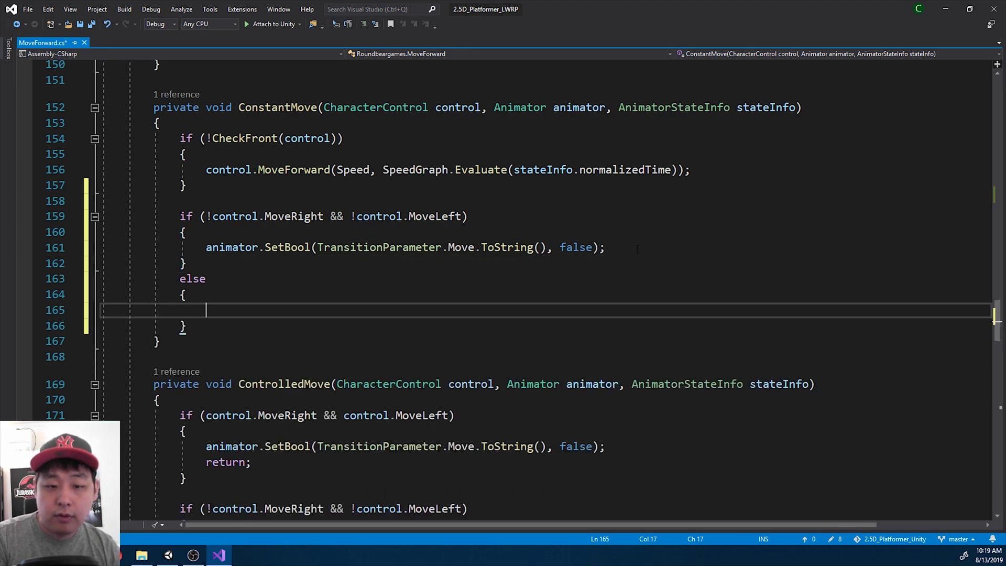
type("animator.Set")
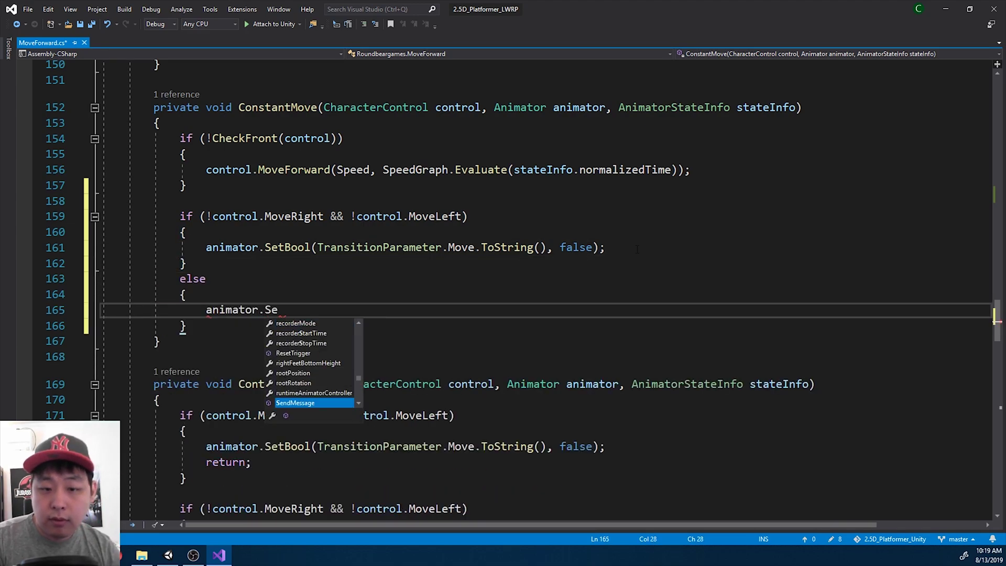
left_click_drag(607, 247, 210, 247)
key("ctrl+c")
left_click(586, 314)
key("shift+Home")
key("ctrl+v")
double_click(578, 309)
type("true")
key("Right")
key("ctrl+s")
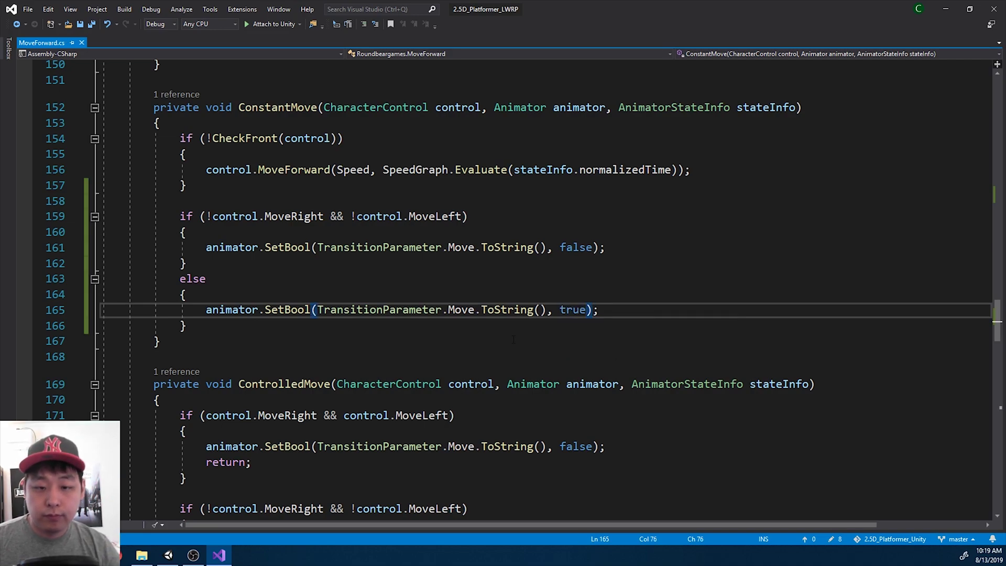
Switch to Unity, play-test sliding out of a turbo run, and stop play mode.
left_click(169, 556)
left_click(474, 31)
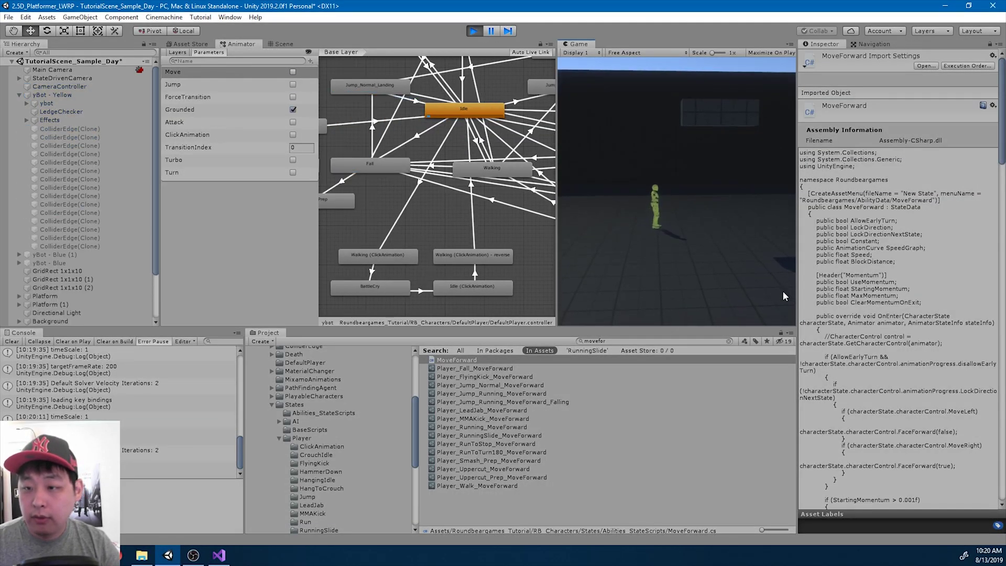
key("shift+d")
key("s")
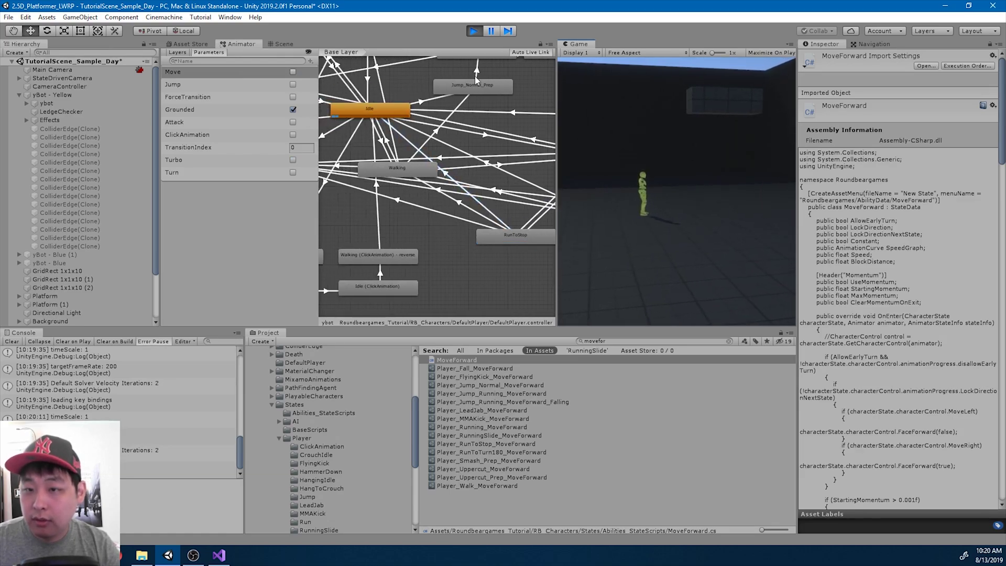
left_click(475, 30)
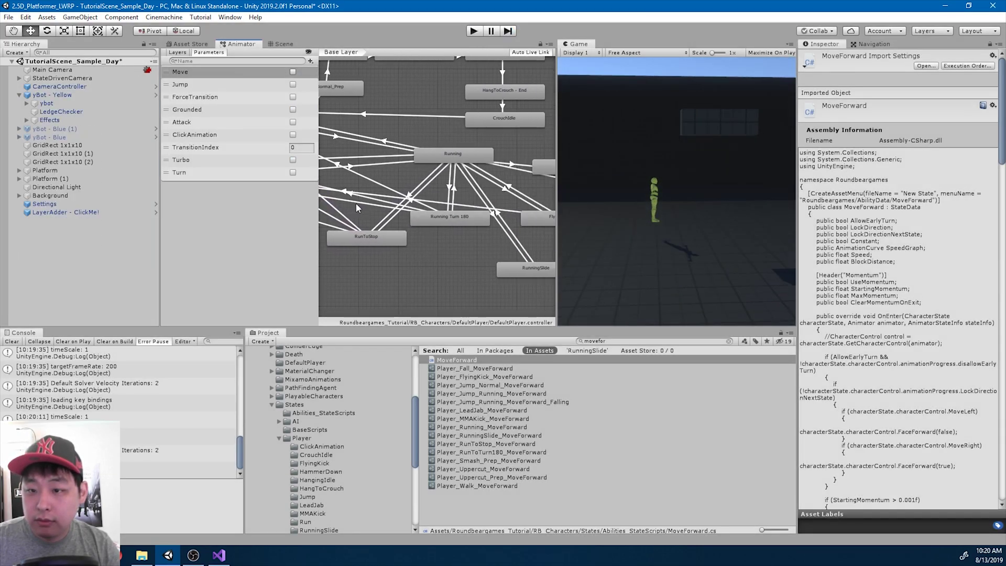
Preview the RunningSlide to Running transition, and shorten the RunningSlide clip in MixamoAnimations to end at frame 54, applying the import change.
left_click(448, 228)
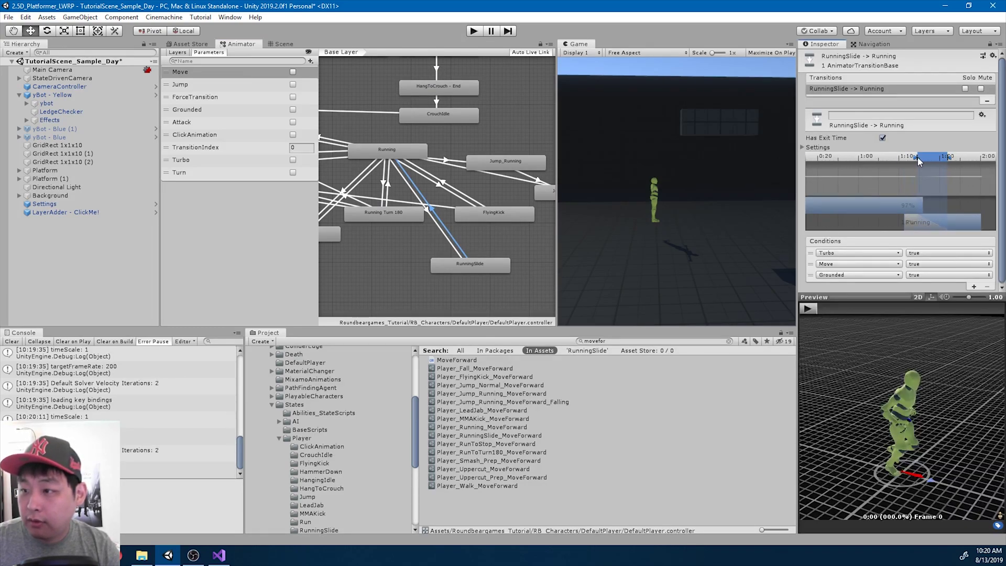
left_click(807, 309)
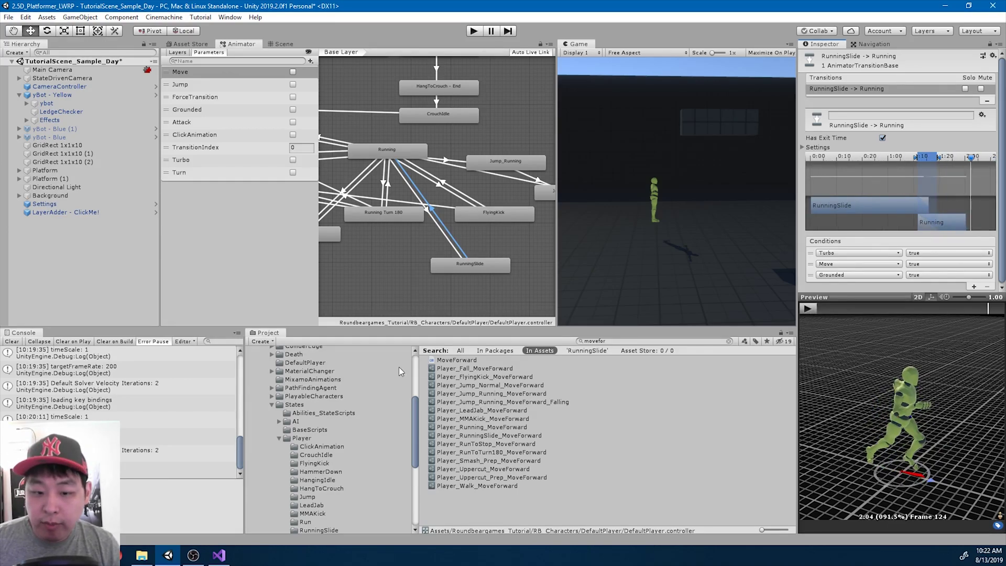
scroll(345, 445, "down", 3)
scroll(324, 455, "down", 3)
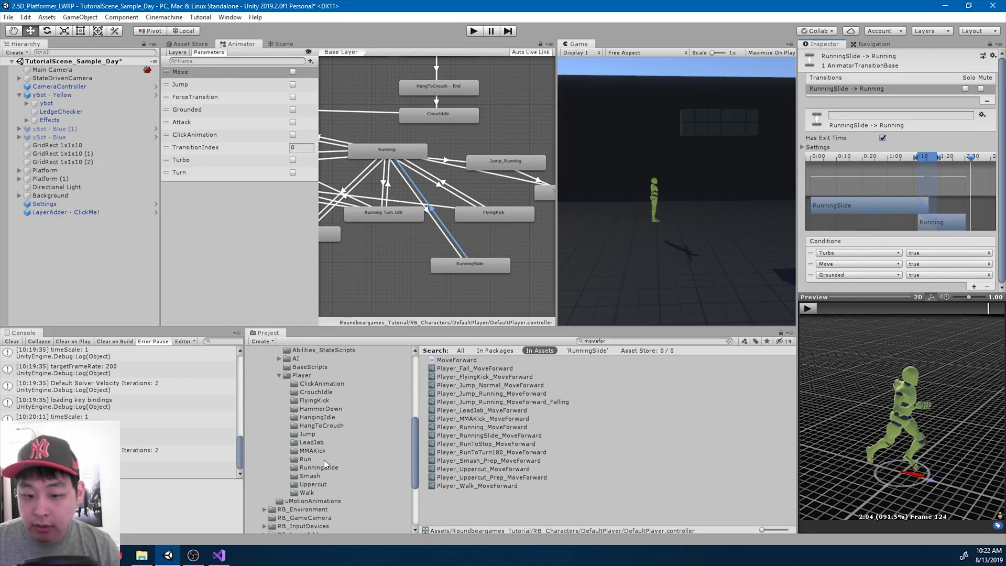
scroll(334, 453, "up", 5)
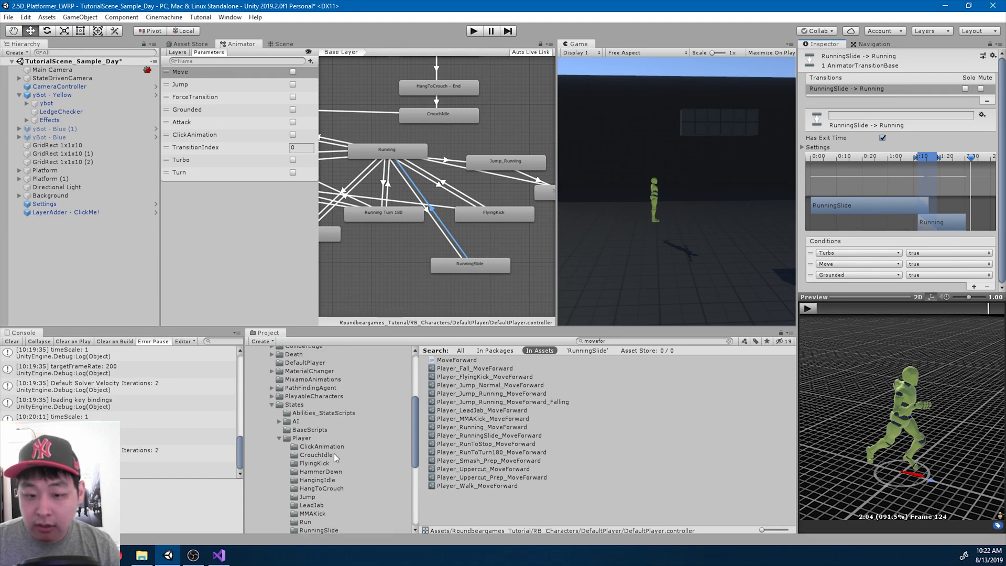
left_click(322, 379)
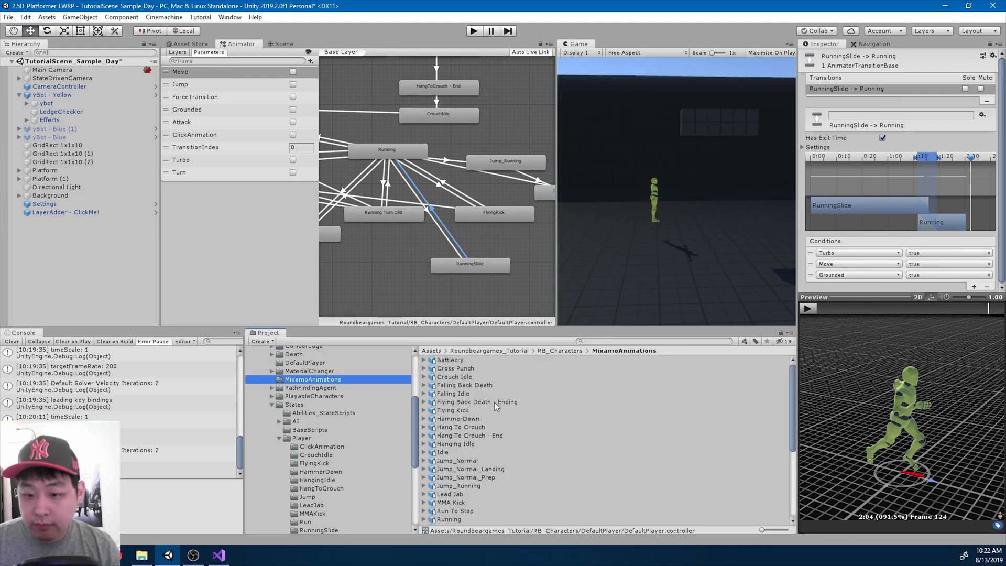
scroll(484, 419, "down", 6)
left_click(478, 471)
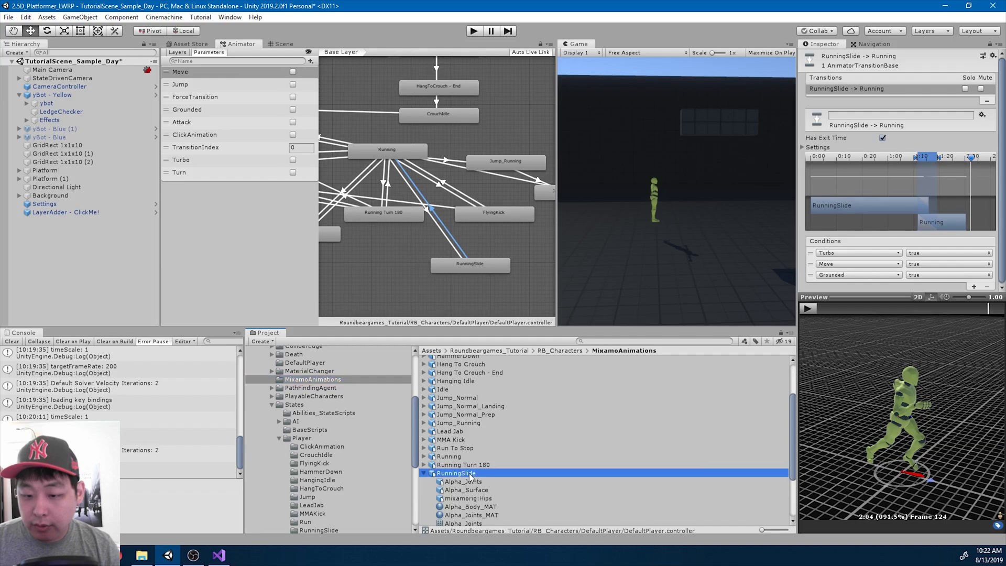
scroll(959, 249, "down", 6)
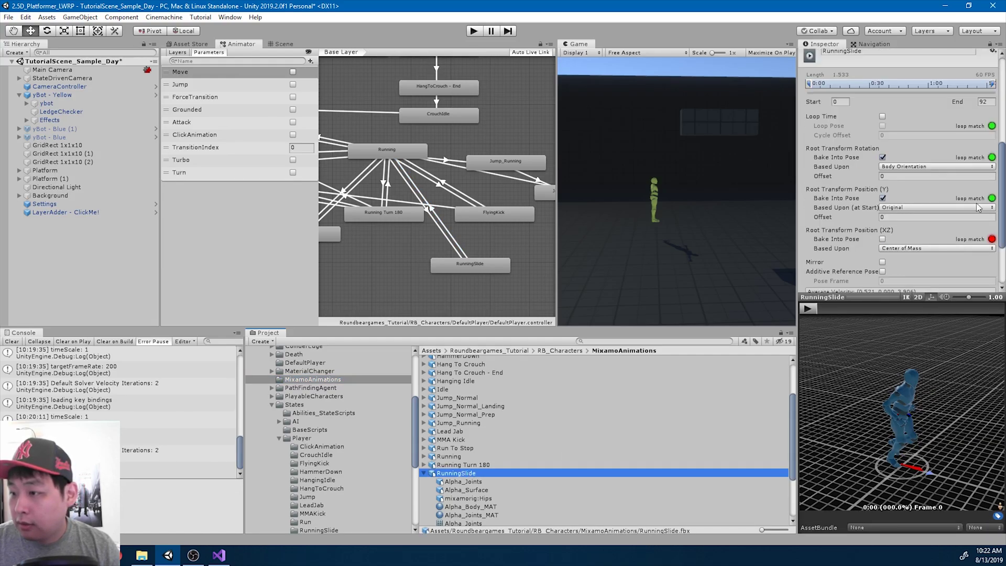
left_click_drag(993, 85, 917, 89)
left_click_drag(1000, 157, 999, 260)
left_click(992, 284)
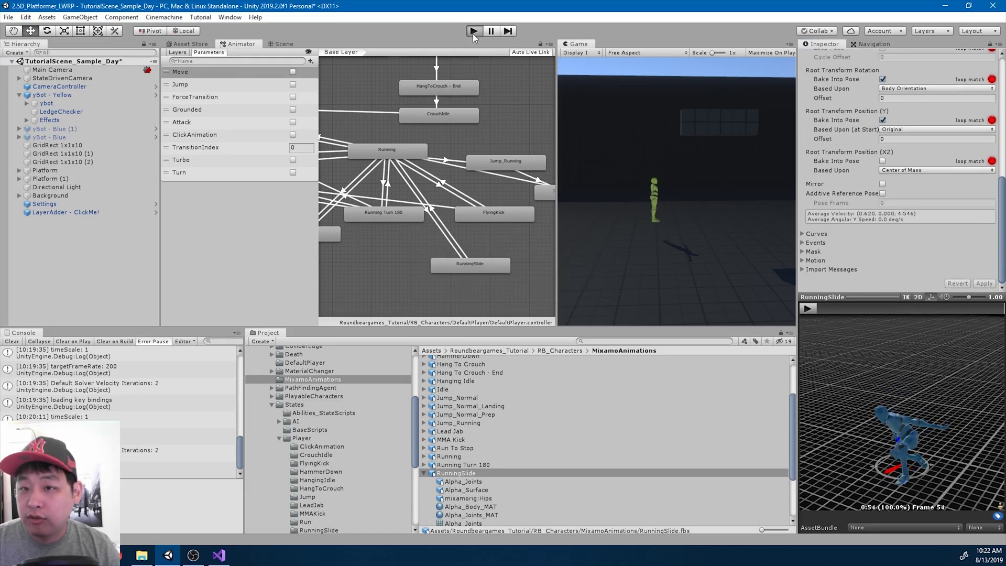
Play-test the shortened slide while running in both directions, and stop play mode.
left_click(473, 33)
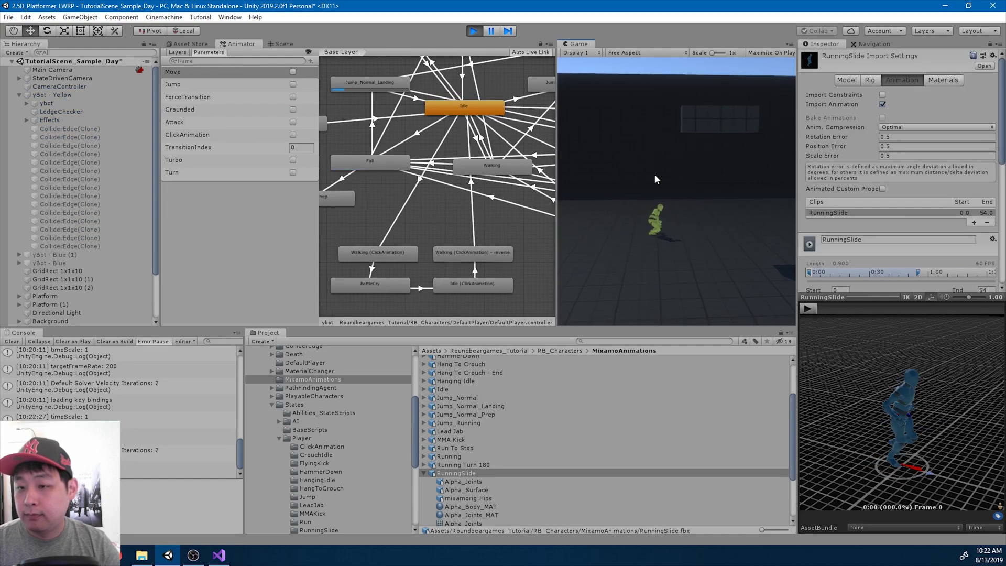
key("shift+a")
key("s")
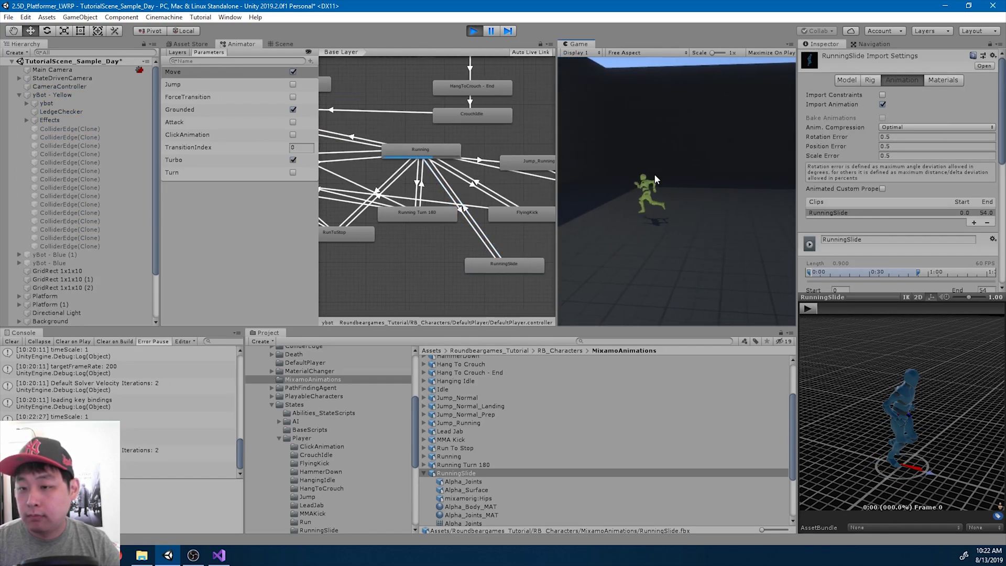
key("shift+d")
key("s")
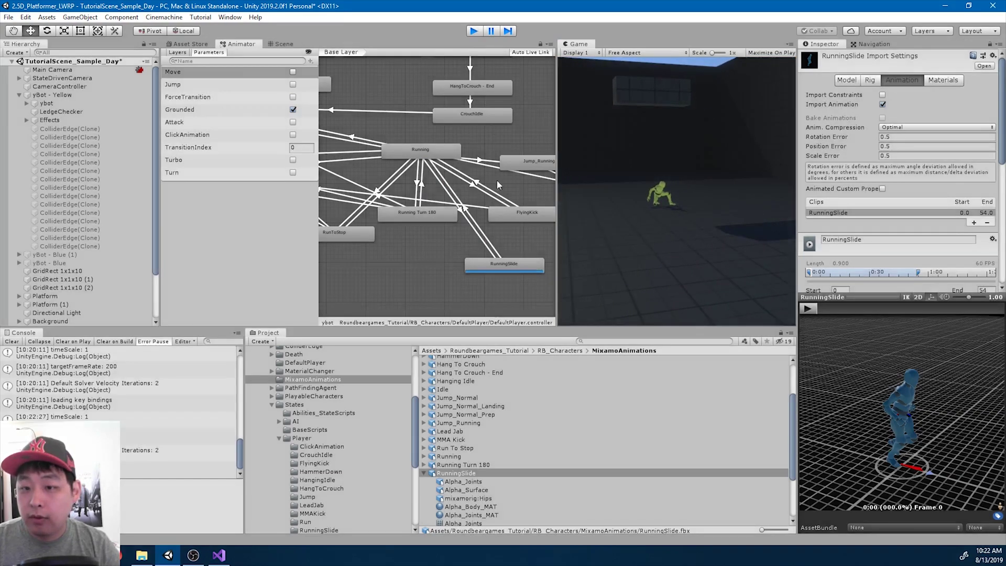
left_click(473, 30)
Widen the RunningSlide to Running transition to blend from about 0:16 to about 1:01, previewing the result.
left_click(474, 225)
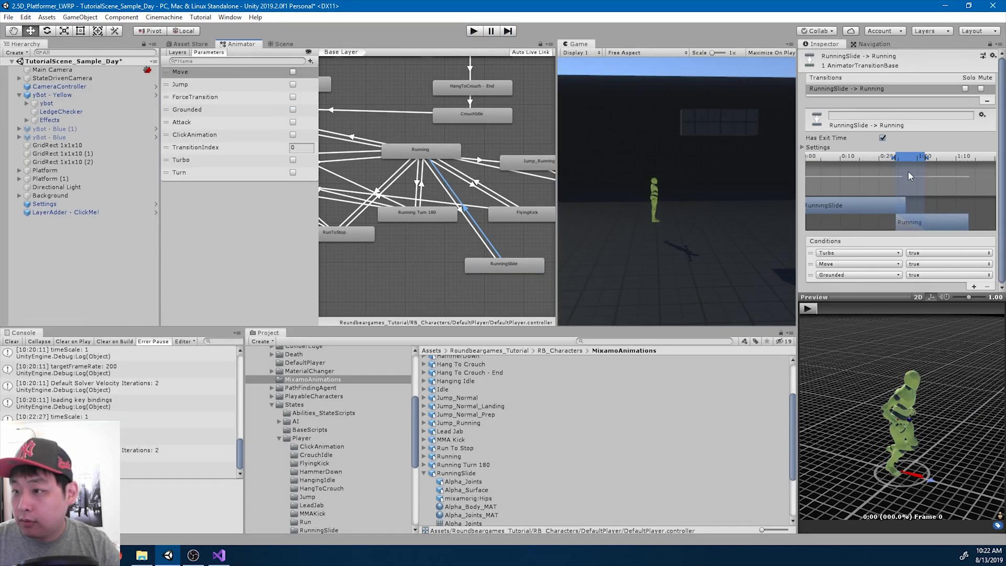
left_click_drag(897, 158, 890, 159)
left_click(806, 308)
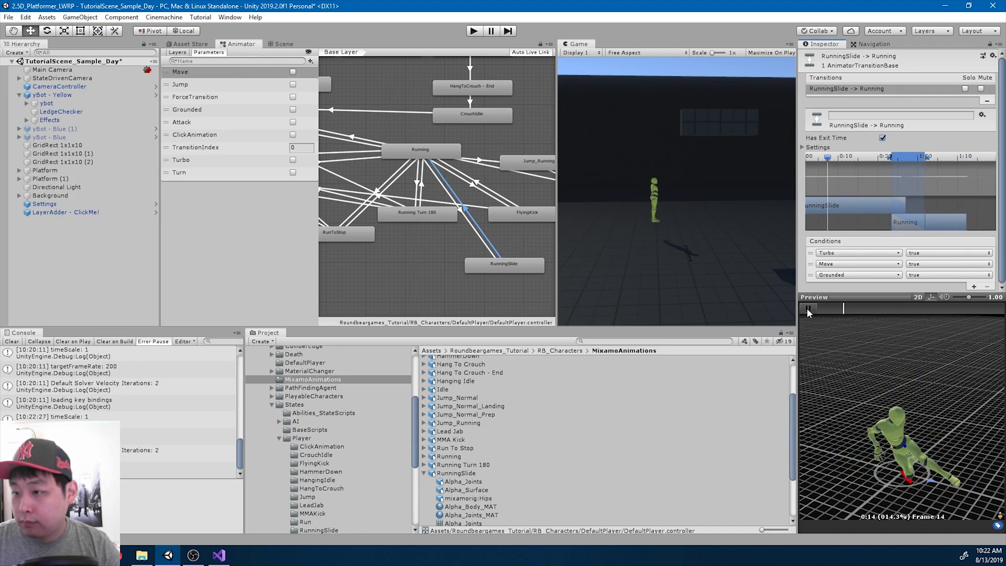
left_click_drag(889, 158, 876, 160)
left_click(809, 309)
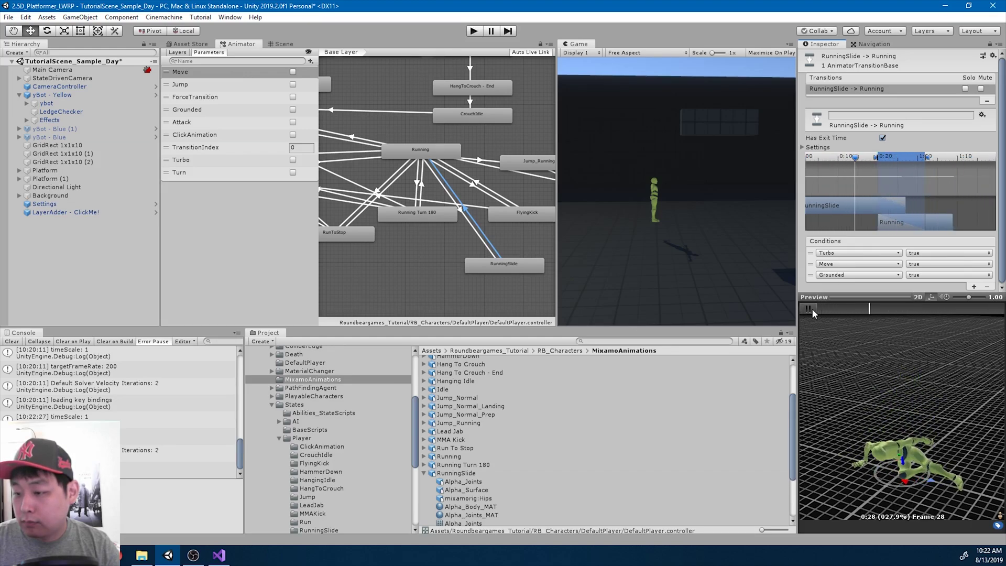
left_click_drag(873, 159, 867, 158)
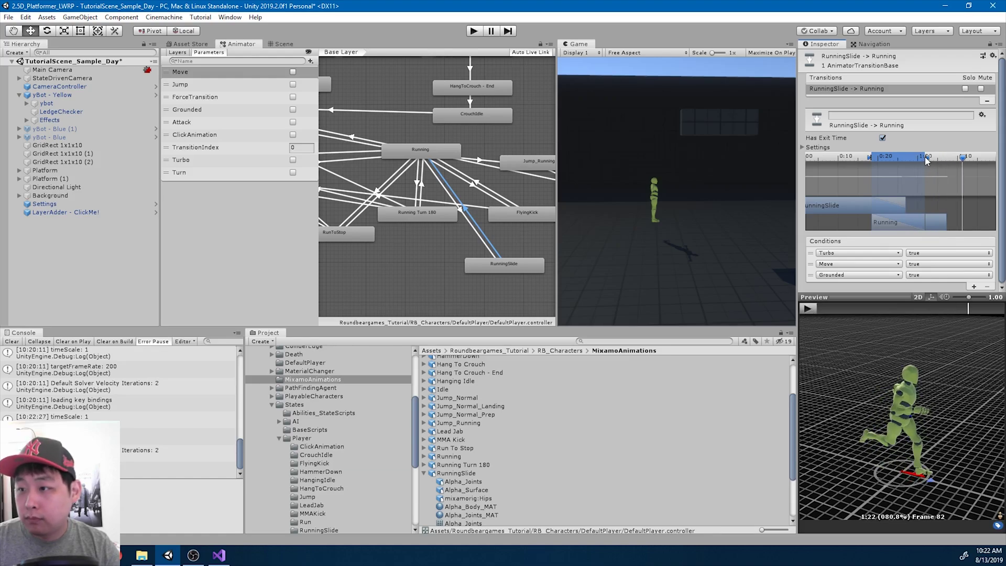
left_click_drag(928, 156, 933, 157)
left_click(807, 309)
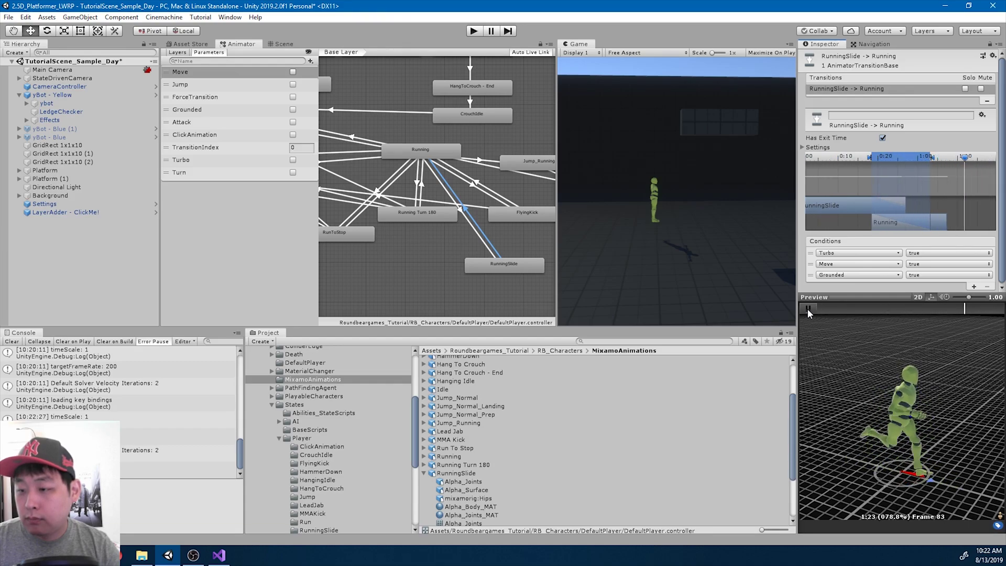
left_click(807, 309)
Play-test a slide out of a turbo run with the widened transition, and stop play mode.
left_click(477, 33)
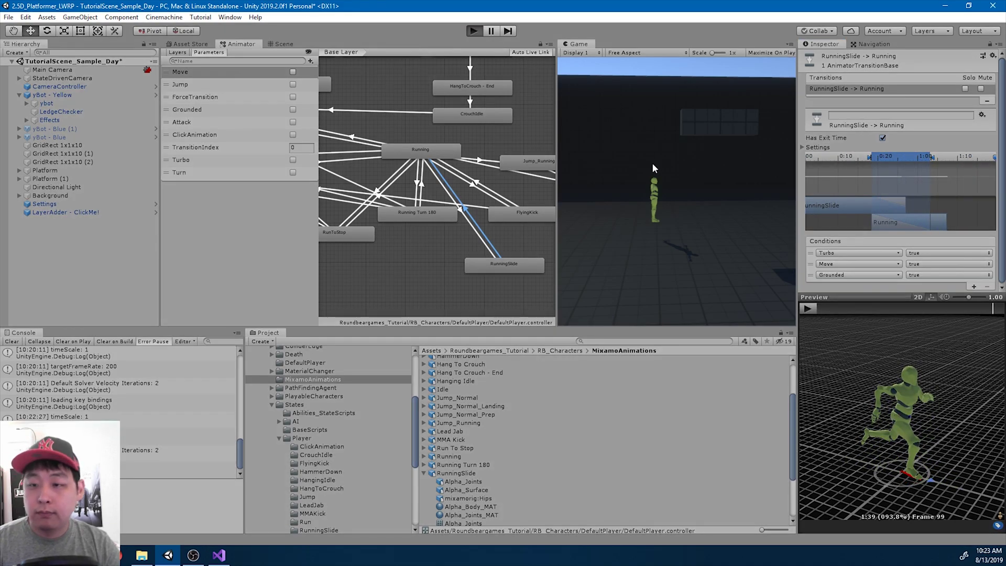
key("shift+a")
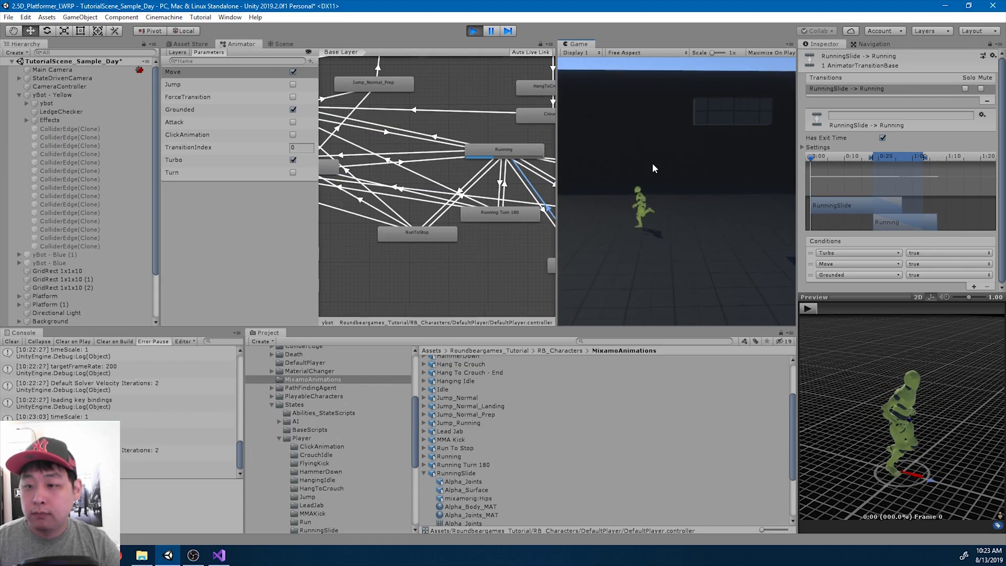
key("s")
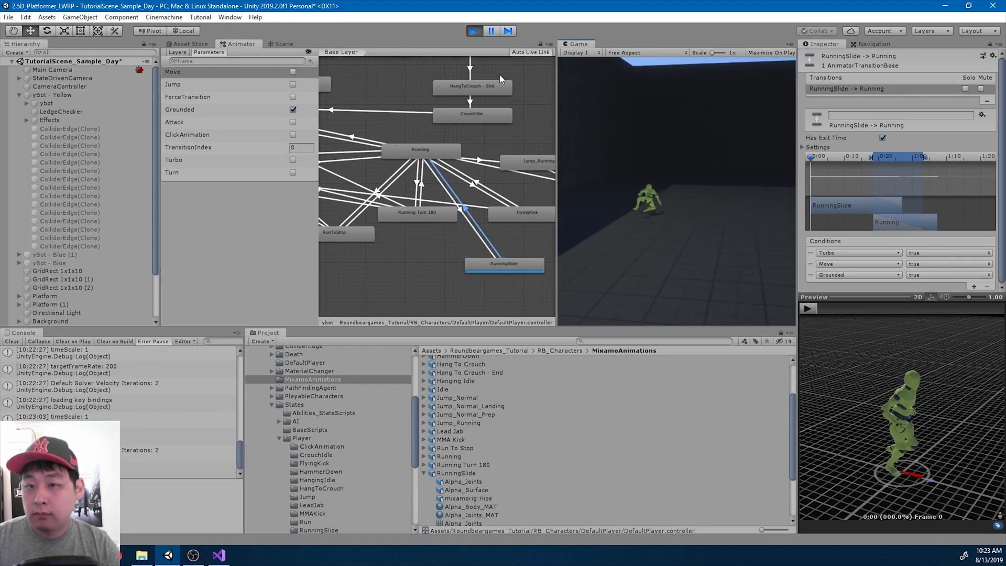
key("ctrl+p")
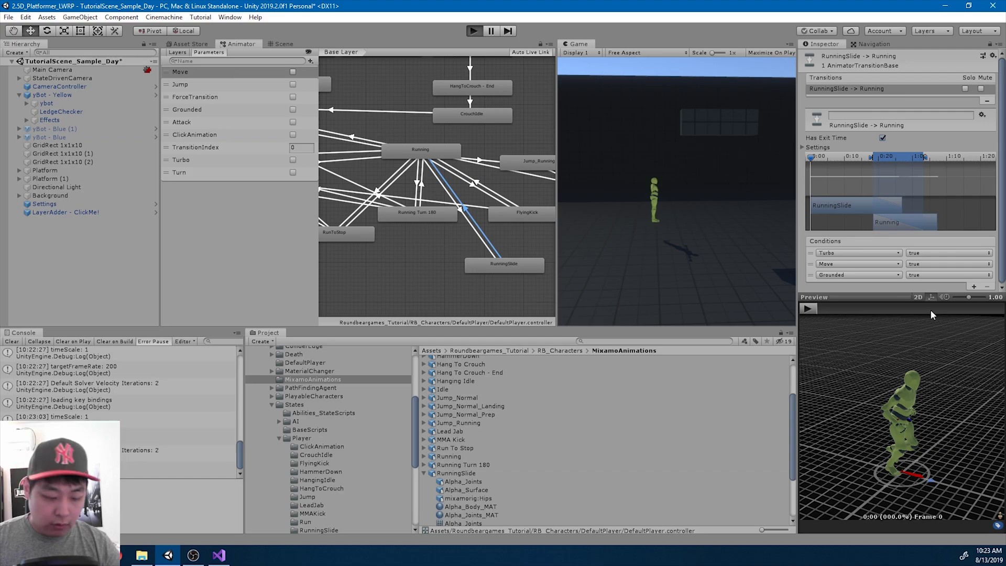
Start play mode again and test repeated slides while turbo running and turning in both directions.
key("ctrl+p")
key("shift+Left")
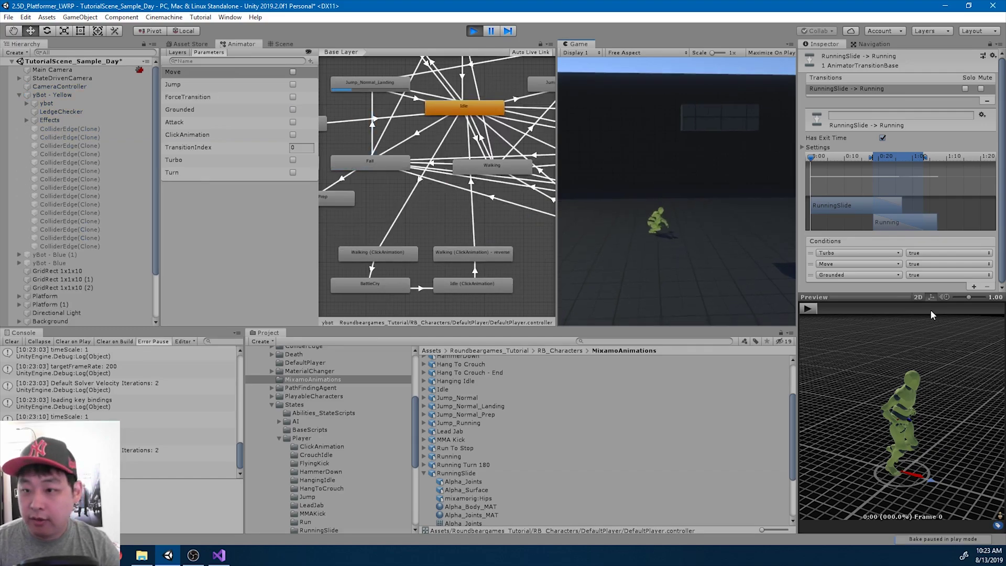
key("d")
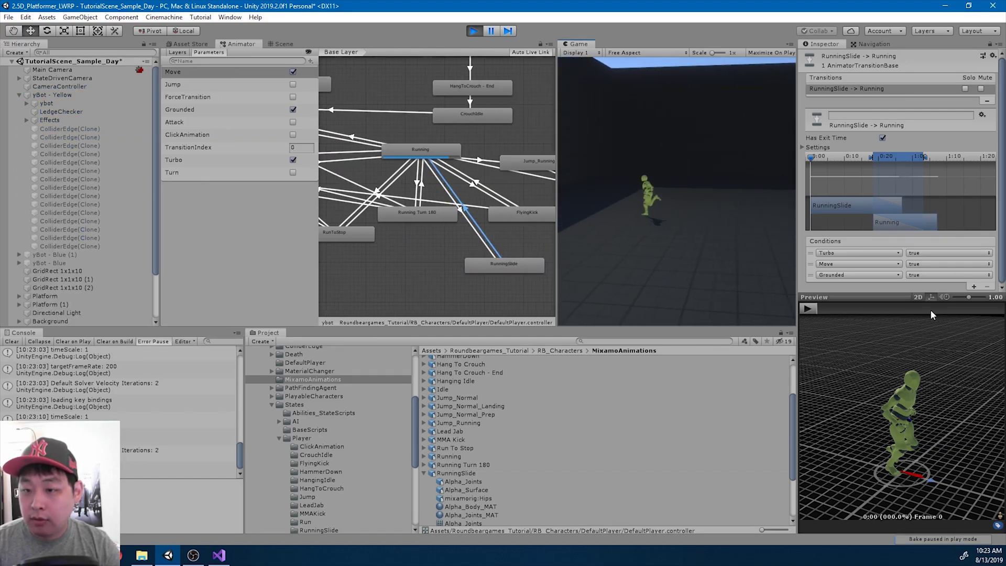
key("s")
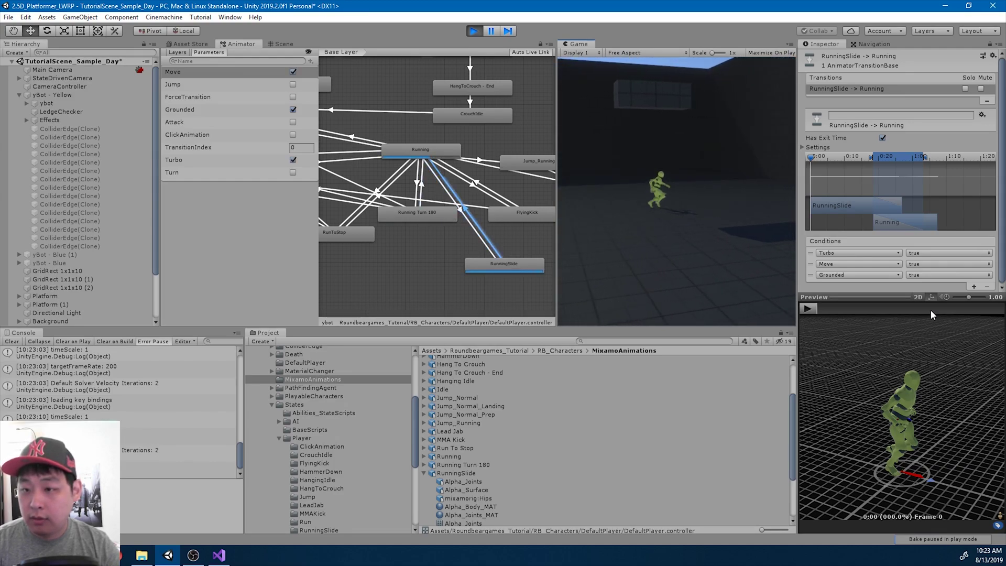
key("s")
key("a")
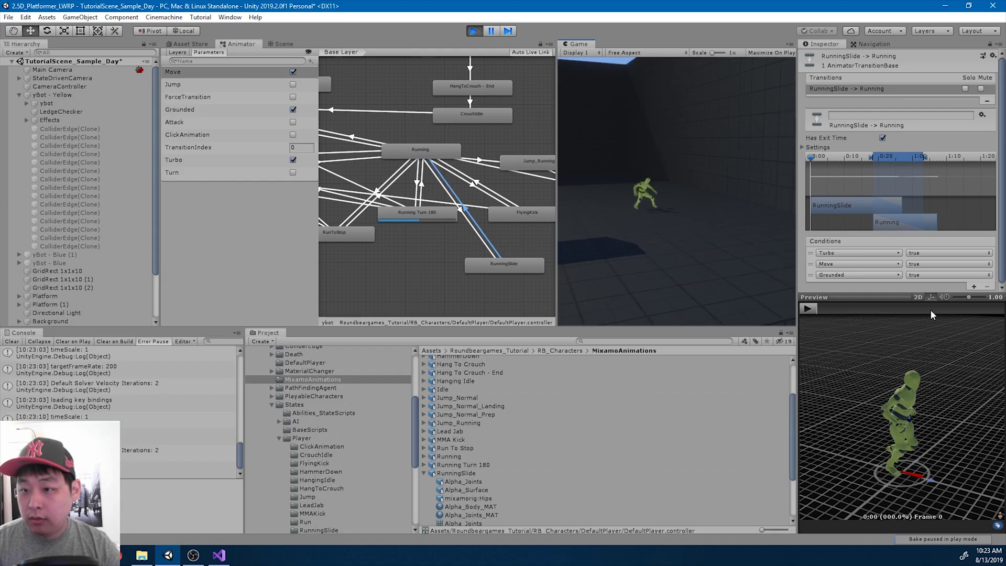
key("s")
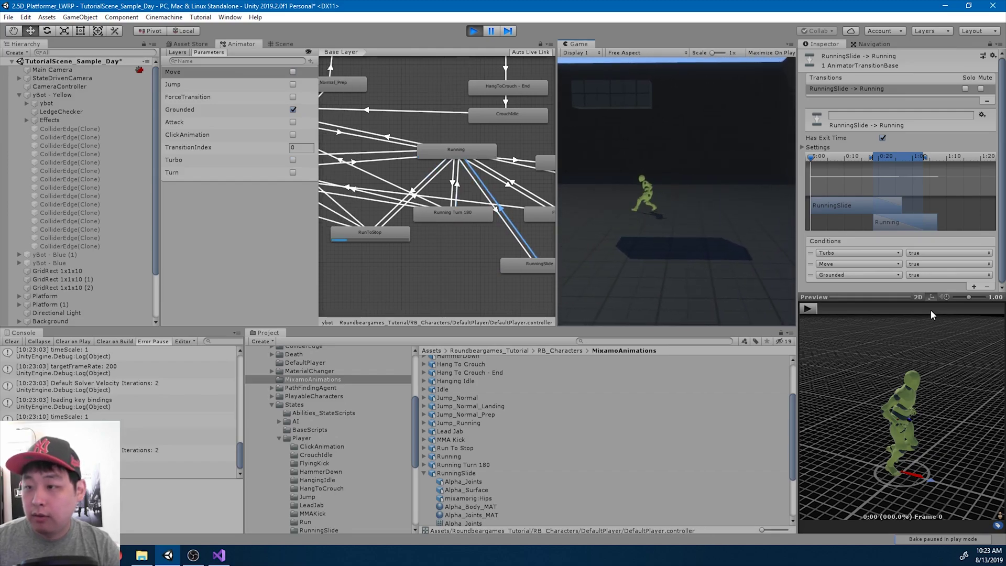
Narrow the RunningSlide to Running blend to start at about 0:21, and test slides in both directions during play.
left_click_drag(886, 158, 904, 158)
key("shift+a")
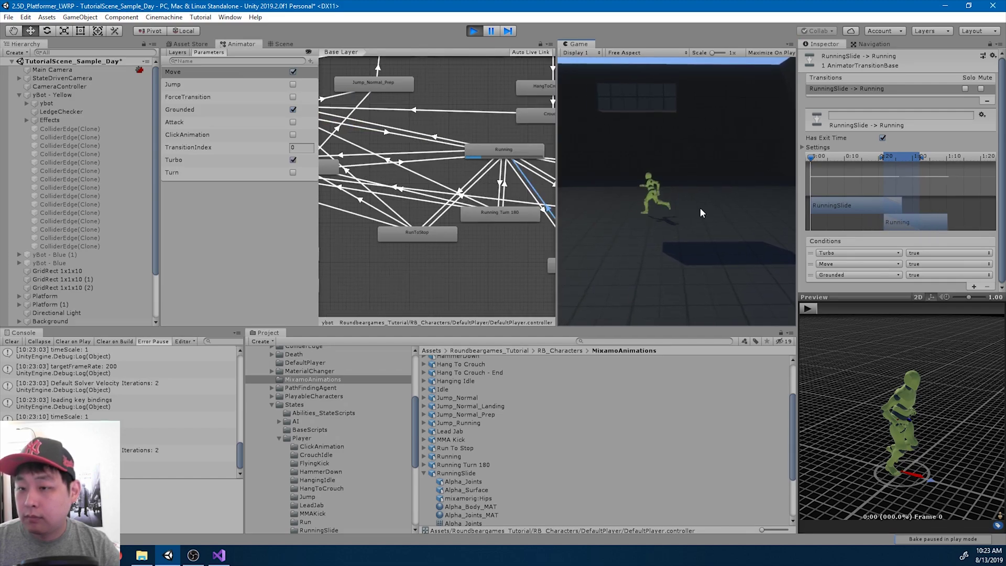
key("s")
key("shift+d")
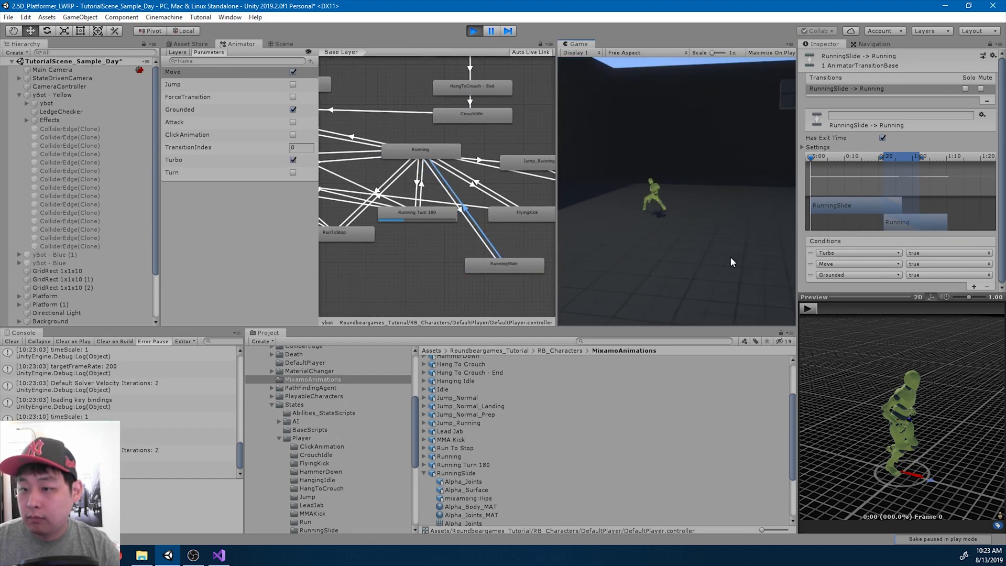
key("s")
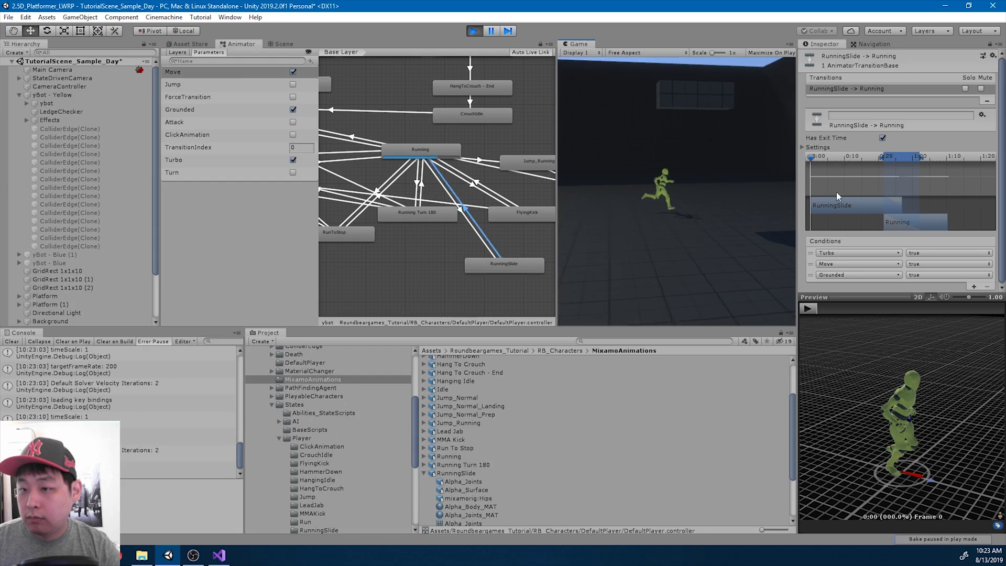
Shift the RunningSlide to Running blend to run from about 0:25 to about 1:06, and test repeated slides during play.
left_click_drag(894, 158, 926, 162)
left_click_drag(907, 215, 914, 223)
left_click(715, 207)
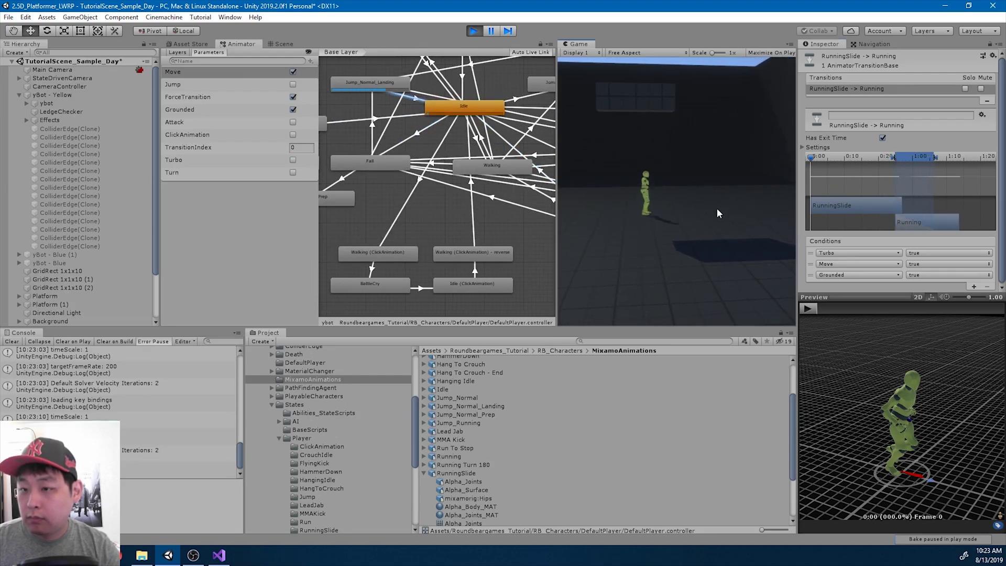
key("shift+d")
key("s")
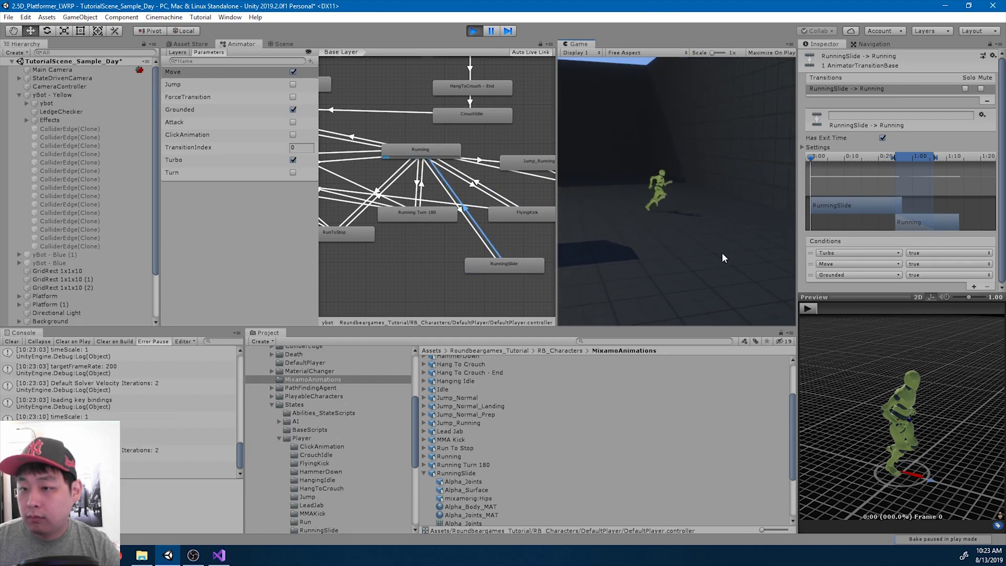
key("s")
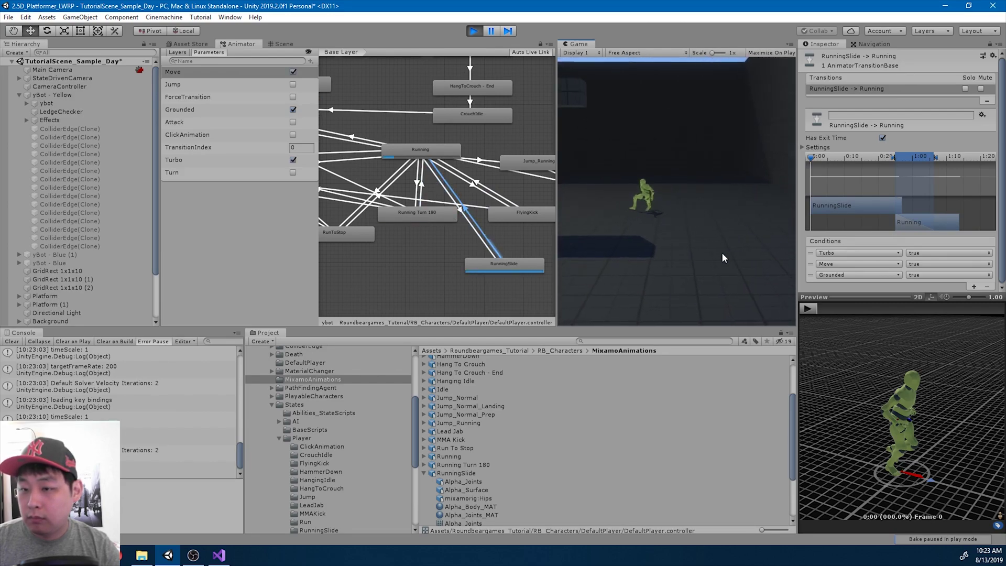
Shorten the RunningSlide to Running blend to end at about 1:03, play-test slides in both directions, and stop play mode.
left_click_drag(936, 157, 925, 158)
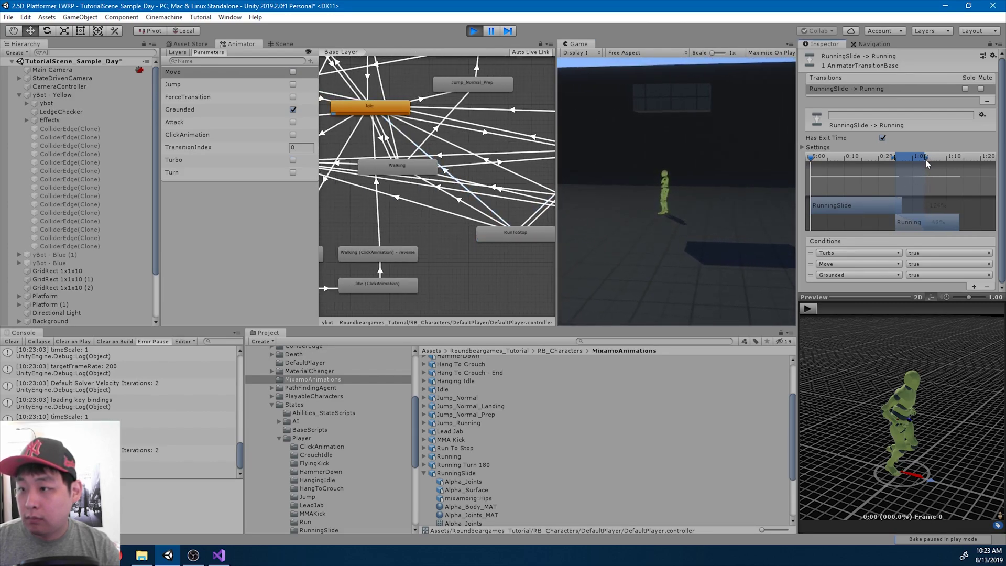
left_click(733, 197)
key("shift+a")
key("s")
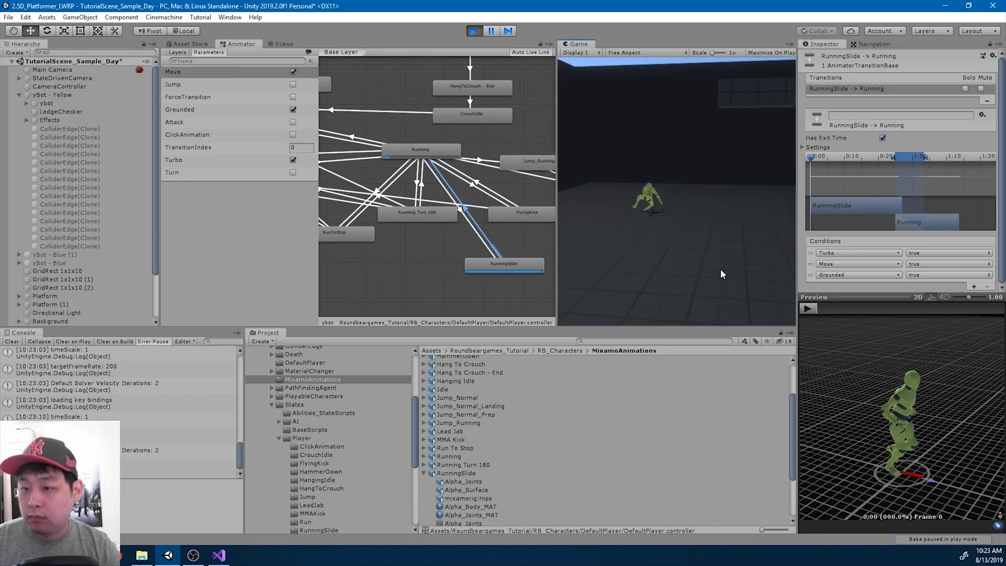
key("shift+d")
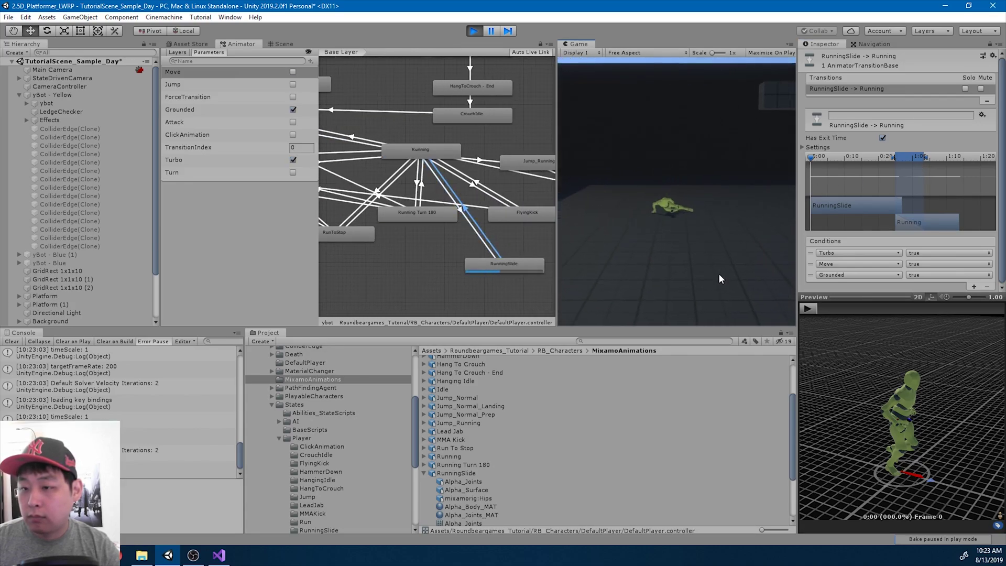
key("s")
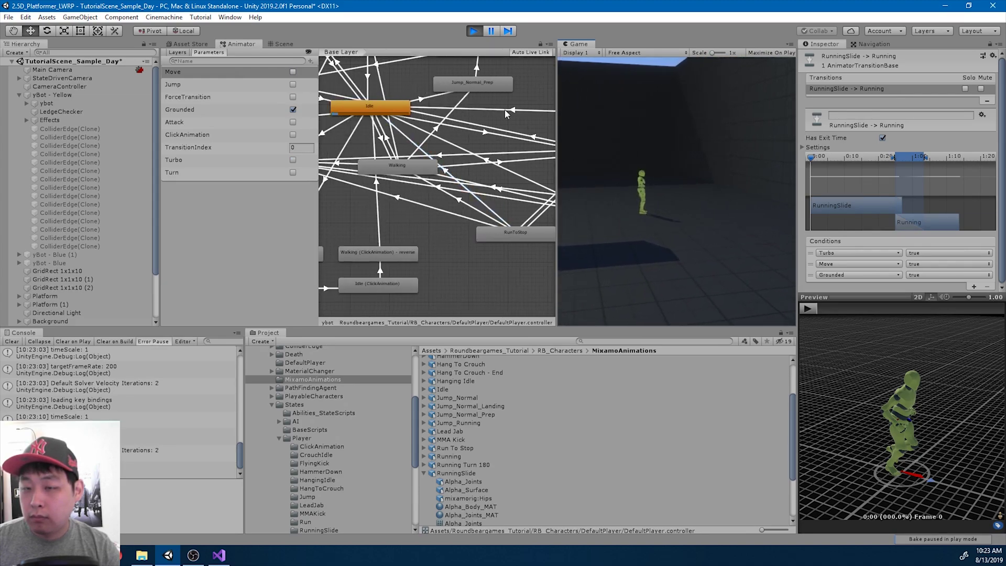
left_click(473, 31)
Preview the Running to RunningSlide transition, and play-test slides in both directions before stopping play mode.
left_click(520, 210)
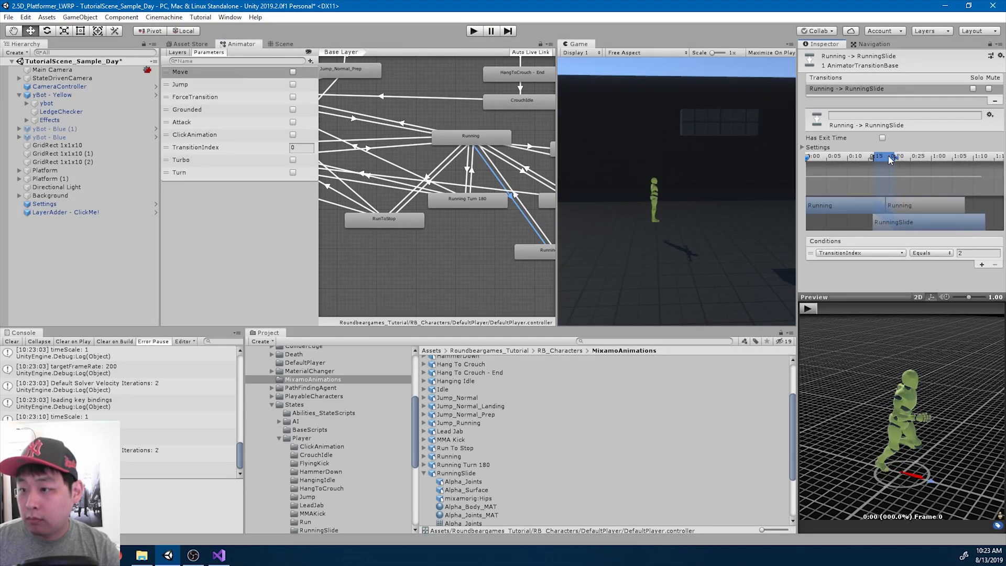
left_click(808, 309)
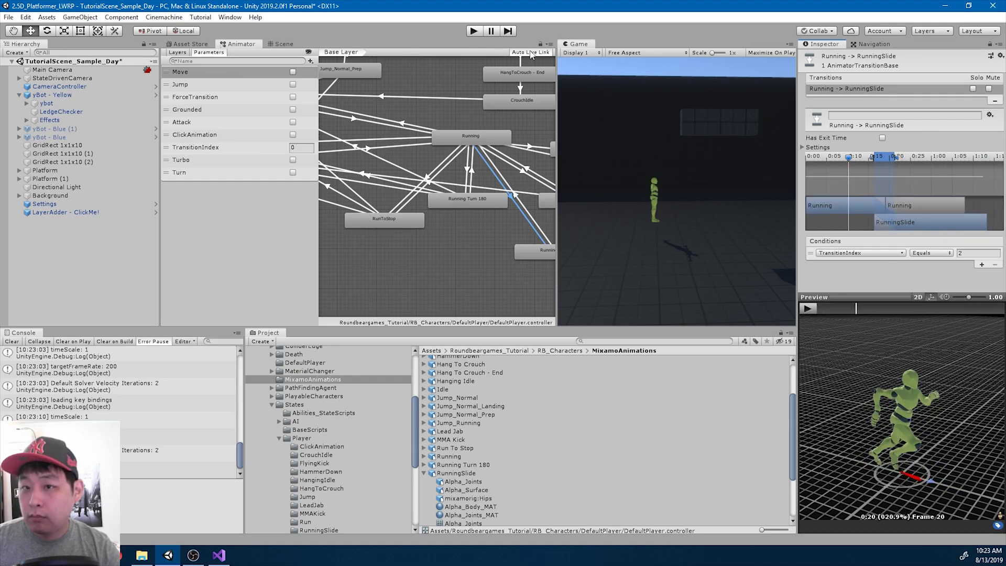
left_click(473, 31)
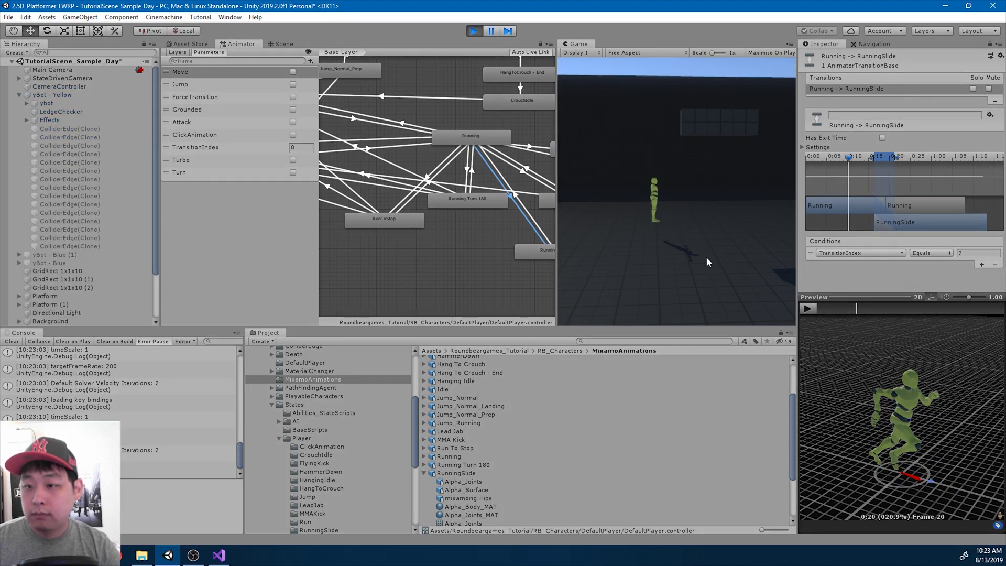
key("shift+a")
key("s")
key("s")
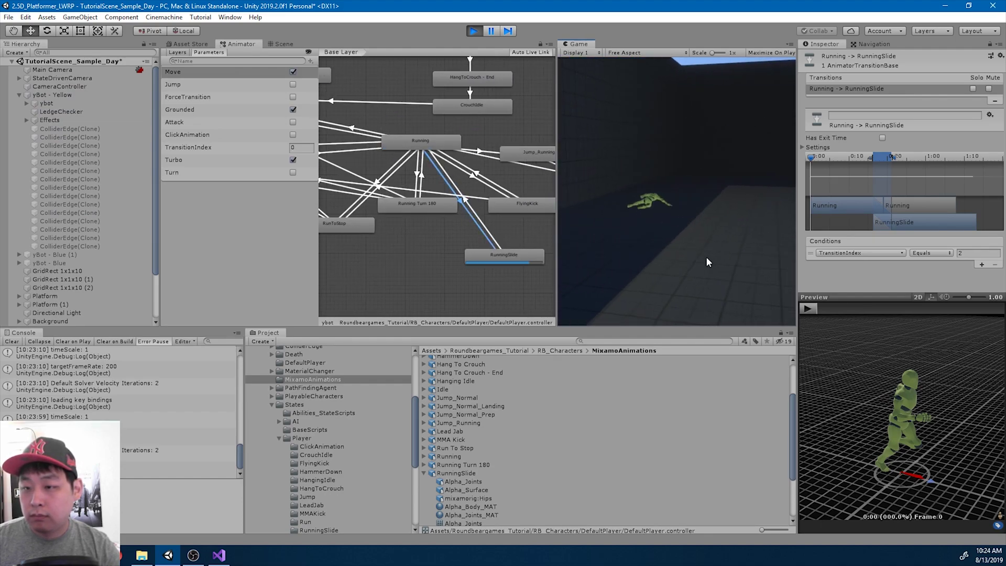
key("shift+d")
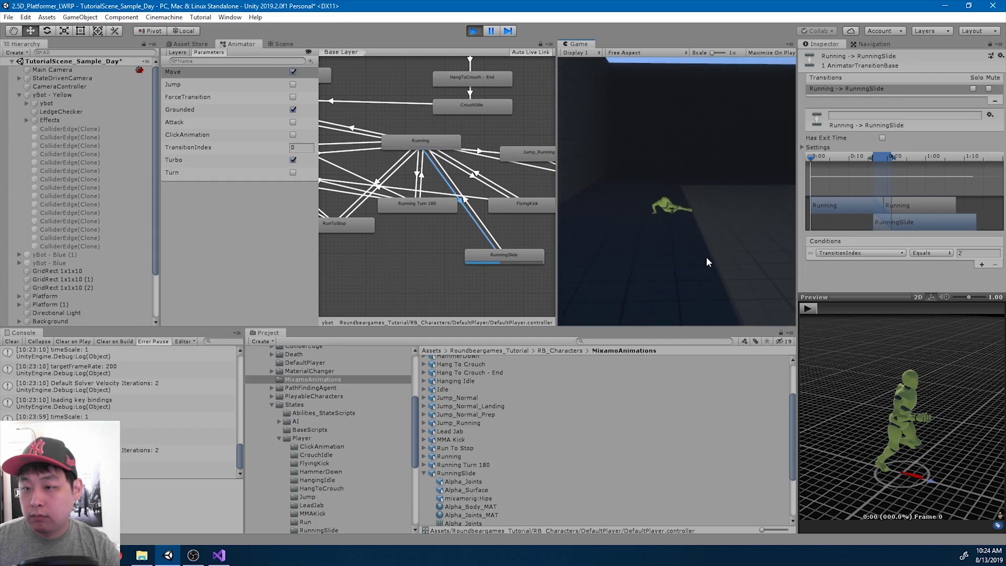
key("s")
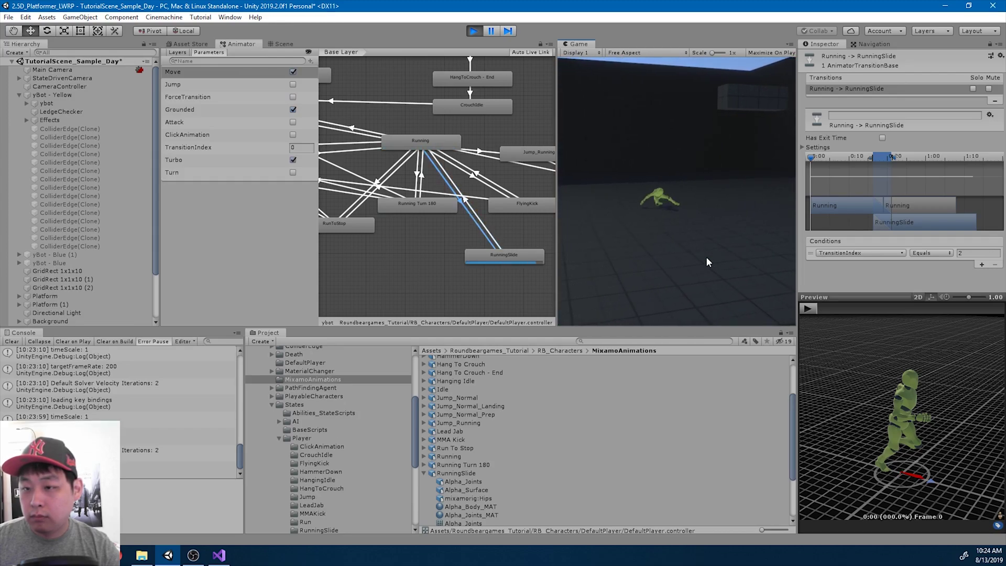
key("d")
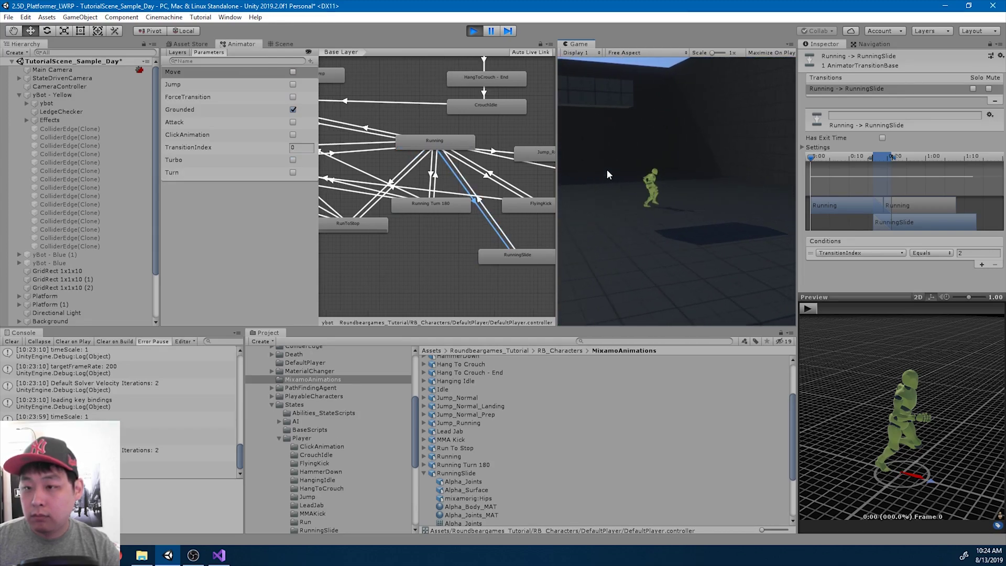
left_click(473, 30)
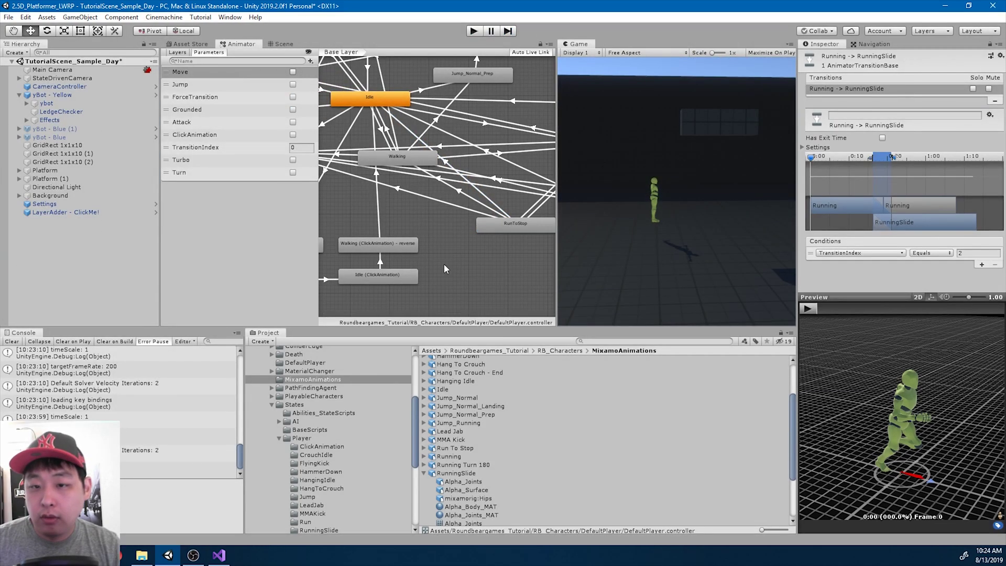
Create a transition from the RunningSlide state to the Walking state in the Animator.
middle_click_drag(489, 258, 457, 220)
scroll(475, 251, "down", 1)
scroll(457, 222, "down", 1)
right_click(545, 223)
left_click(582, 229)
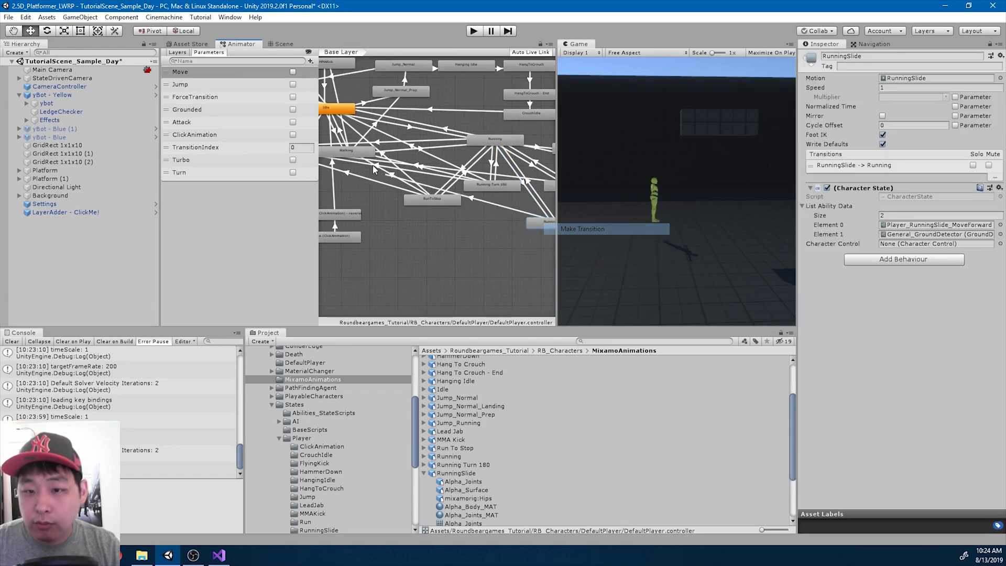
left_click(353, 156)
Shift the RunningSlide to Walking blend to run from about 0:25 to about 1:04, previewing the transition before and after.
middle_click_drag(504, 242, 449, 253)
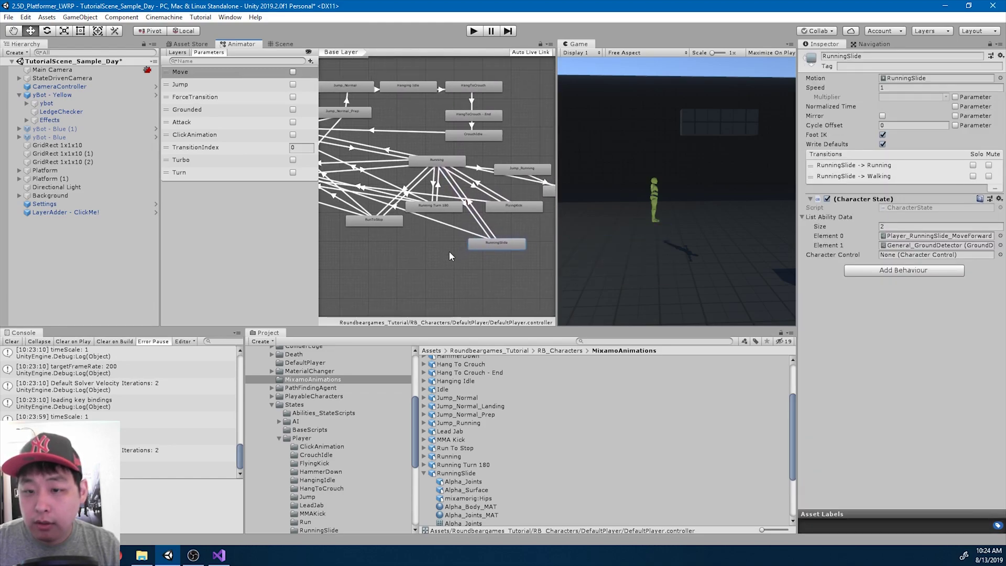
scroll(449, 252, "up", 1)
mouse_move(493, 244)
left_mouse_down()
mouse_move(483, 262)
mouse_move(492, 252)
left_mouse_up()
left_click(457, 232)
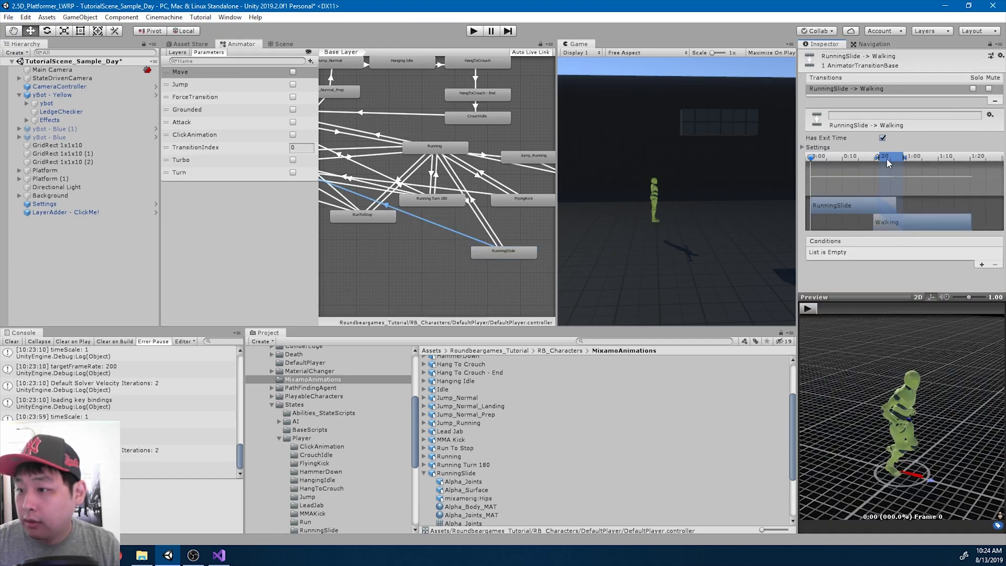
left_click(808, 309)
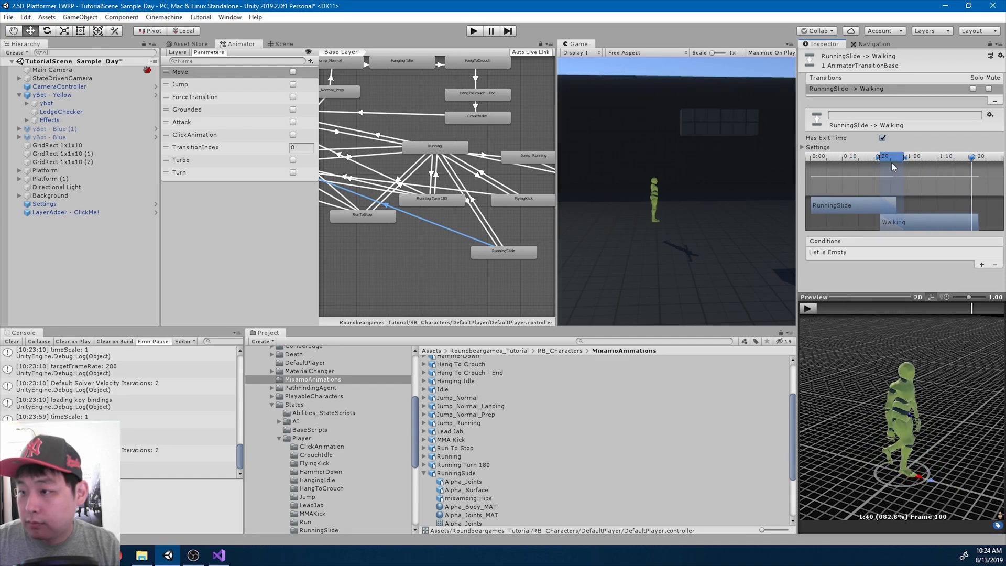
left_click_drag(902, 157, 917, 161)
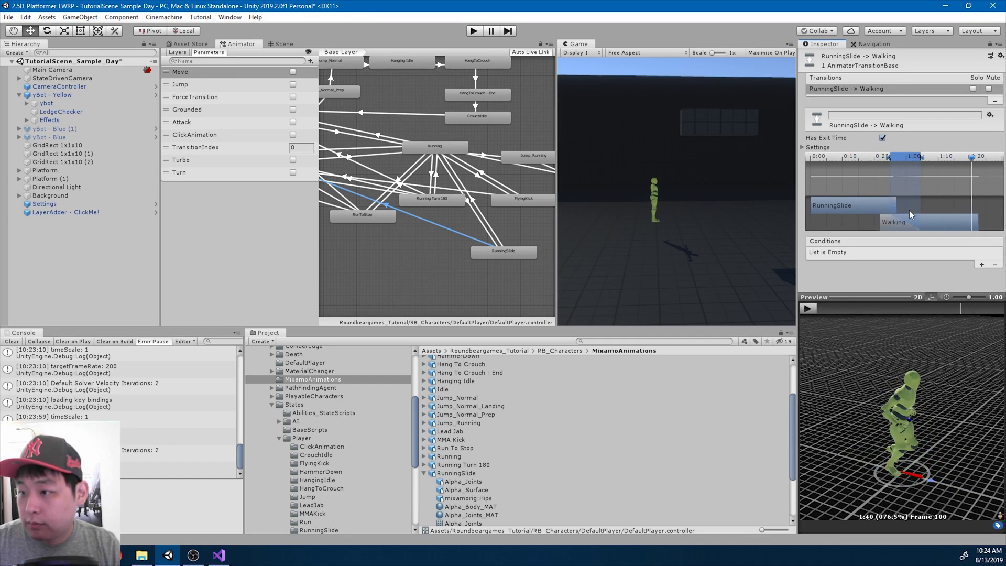
left_click(809, 310)
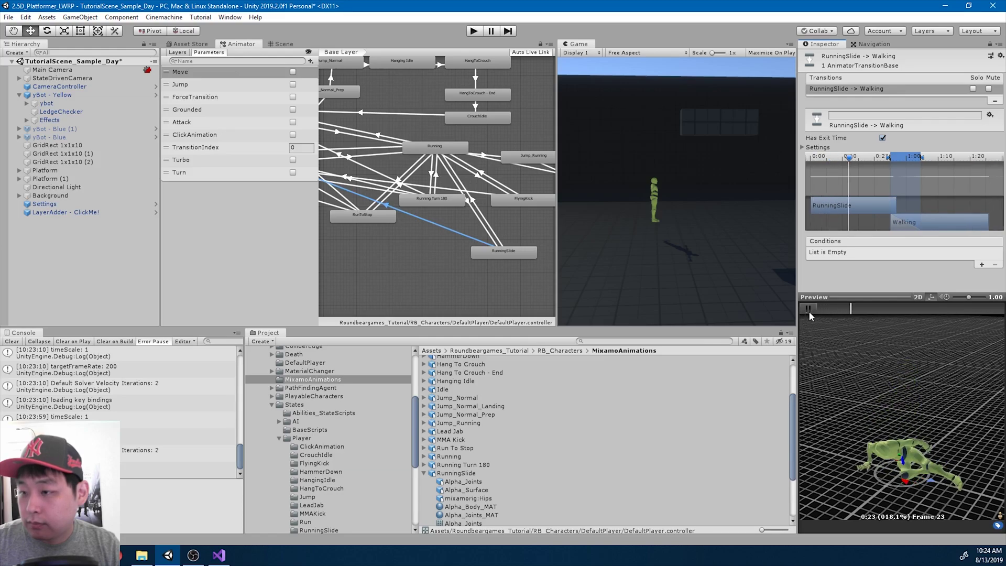
left_click(808, 309)
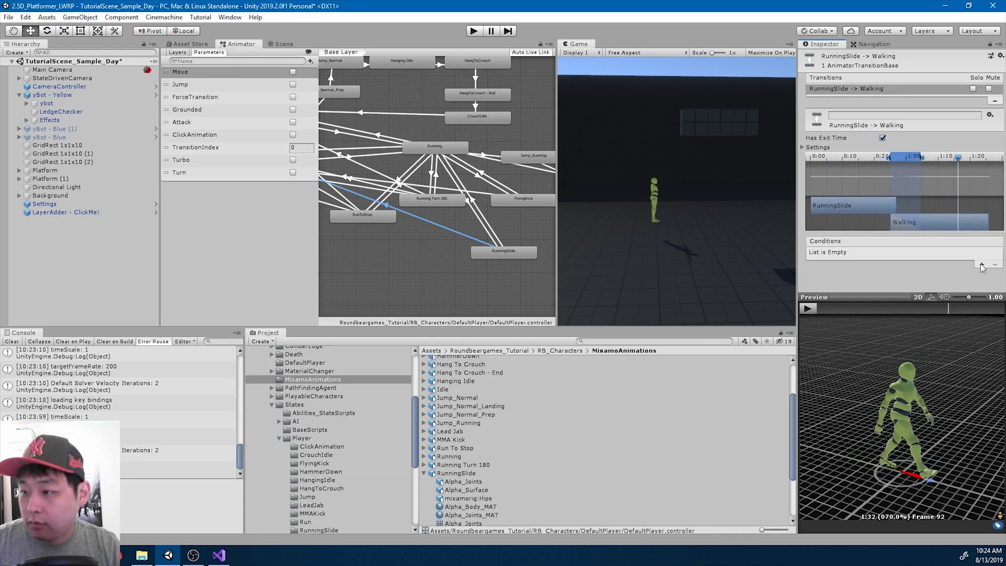
Give the RunningSlide to Walking transition three conditions: Move true, Grounded true, and Turbo false.
left_click(982, 265)
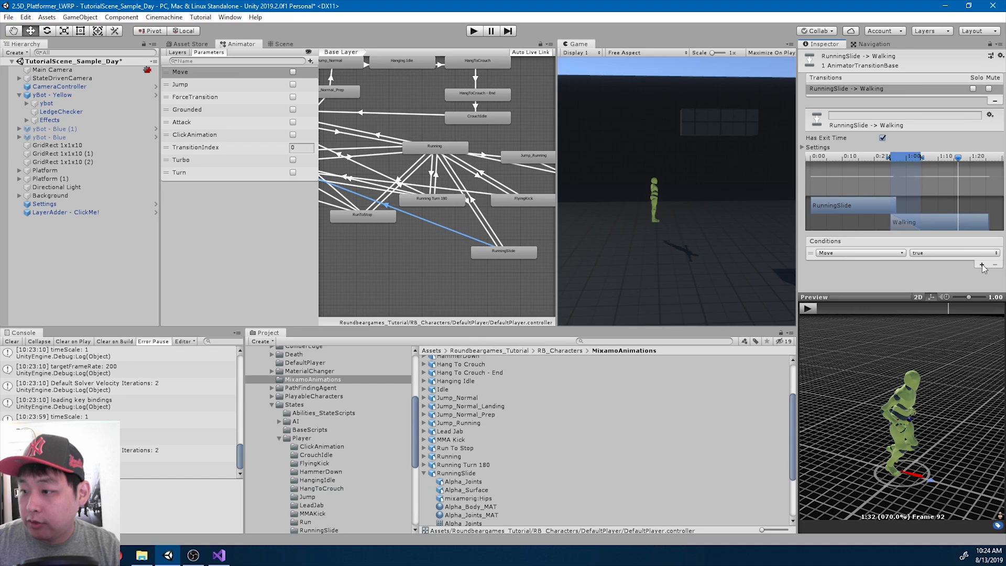
left_click(982, 265)
left_click(845, 264)
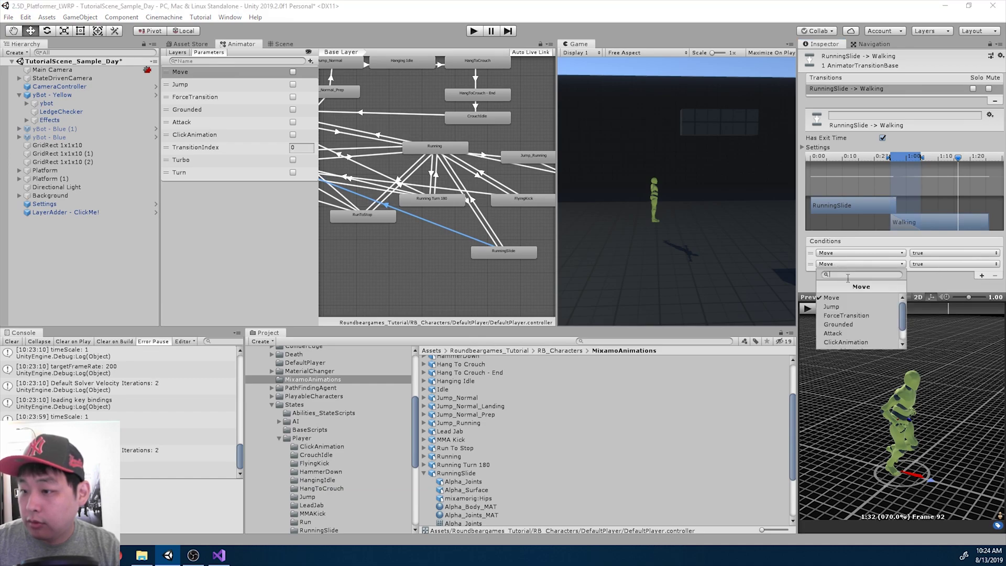
left_click(861, 325)
left_click(982, 275)
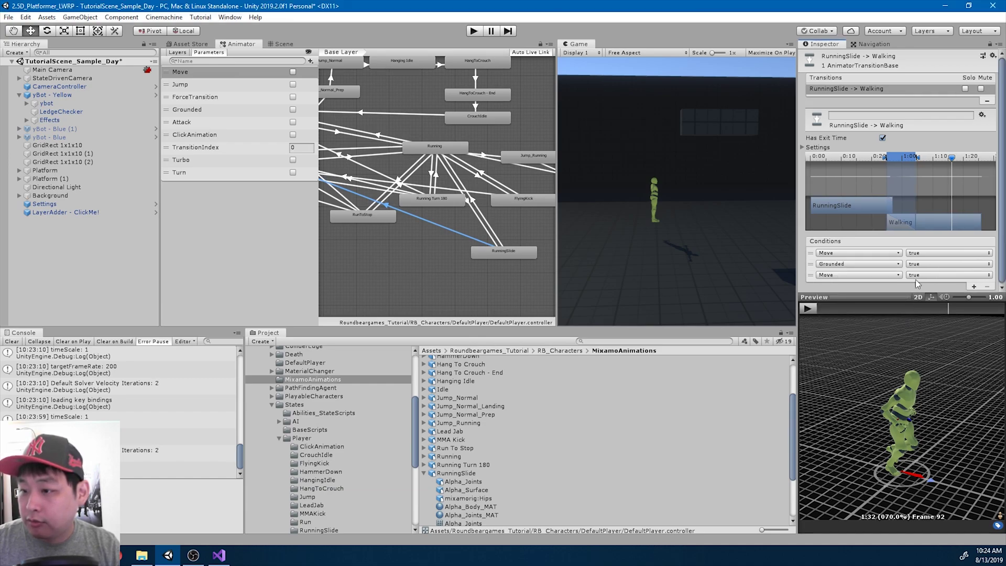
left_click(853, 274)
scroll(857, 329, "down", 2)
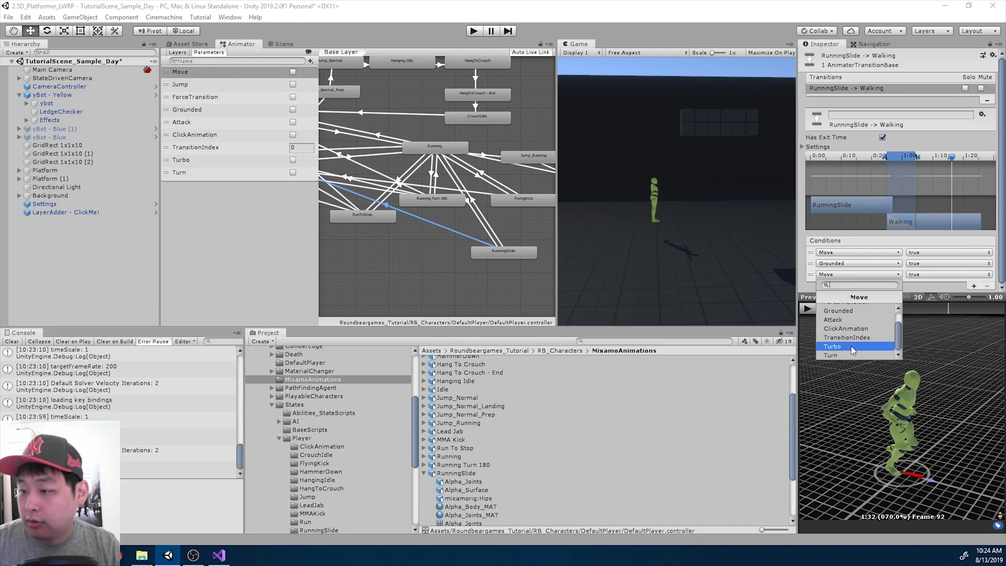
left_click(851, 346)
left_click(923, 274)
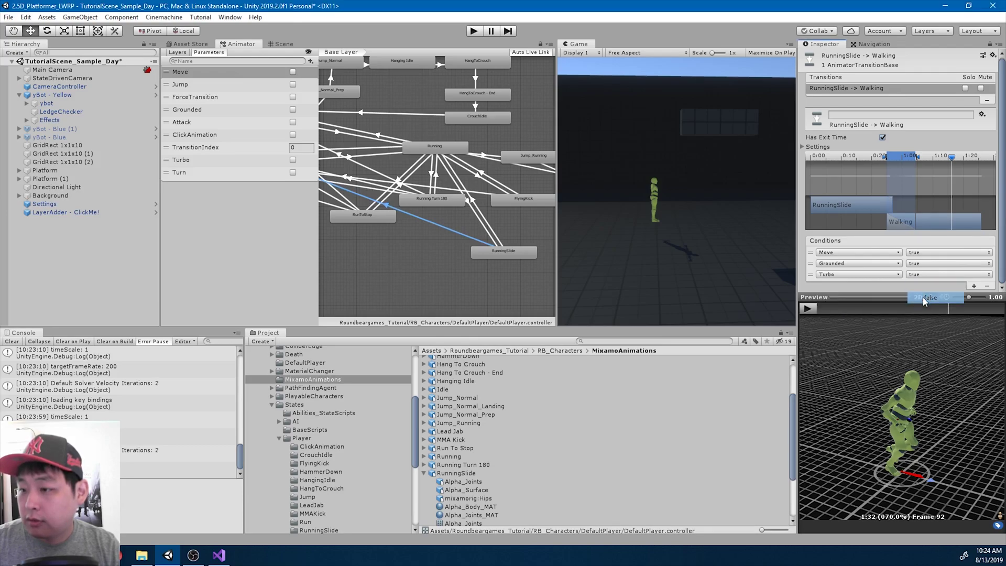
Narrow the RunningSlide to Walking blend to run from about 0:26 to about 1:03, previewing it before and after.
left_click(812, 312)
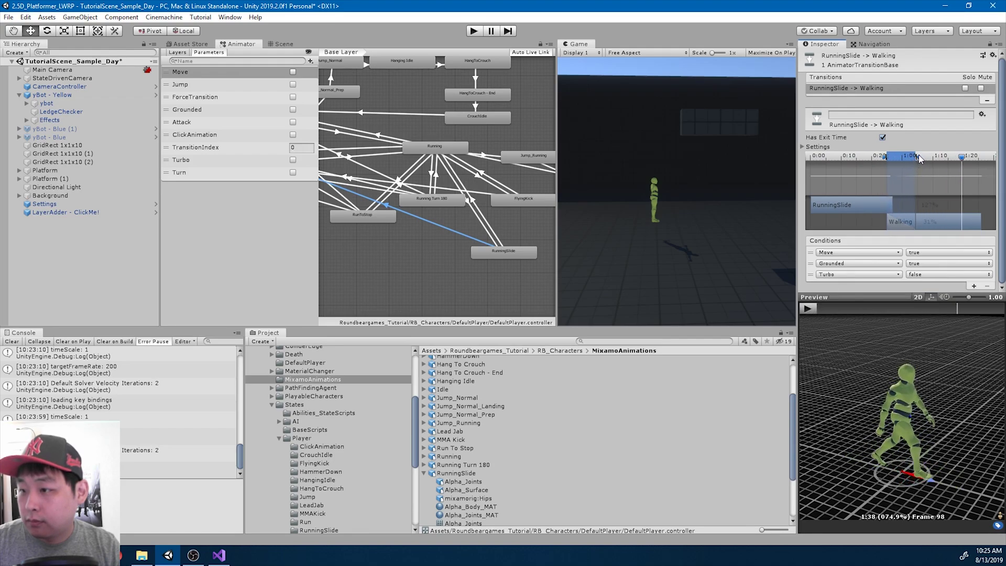
scroll(920, 159, "up", 2)
left_click(807, 310)
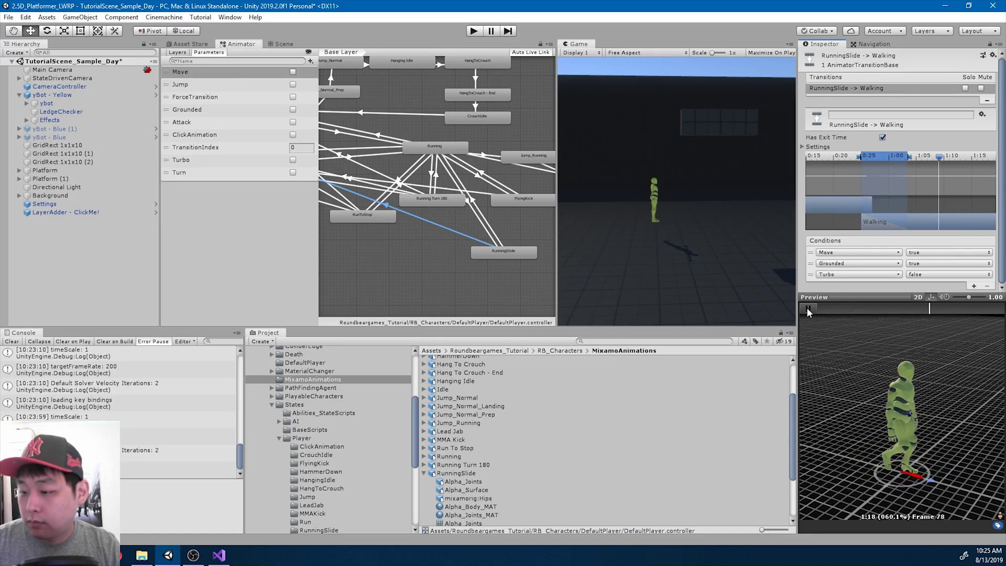
left_click(807, 310)
mouse_move(902, 163)
left_mouse_down()
mouse_move(880, 167)
mouse_move(886, 156)
left_mouse_up()
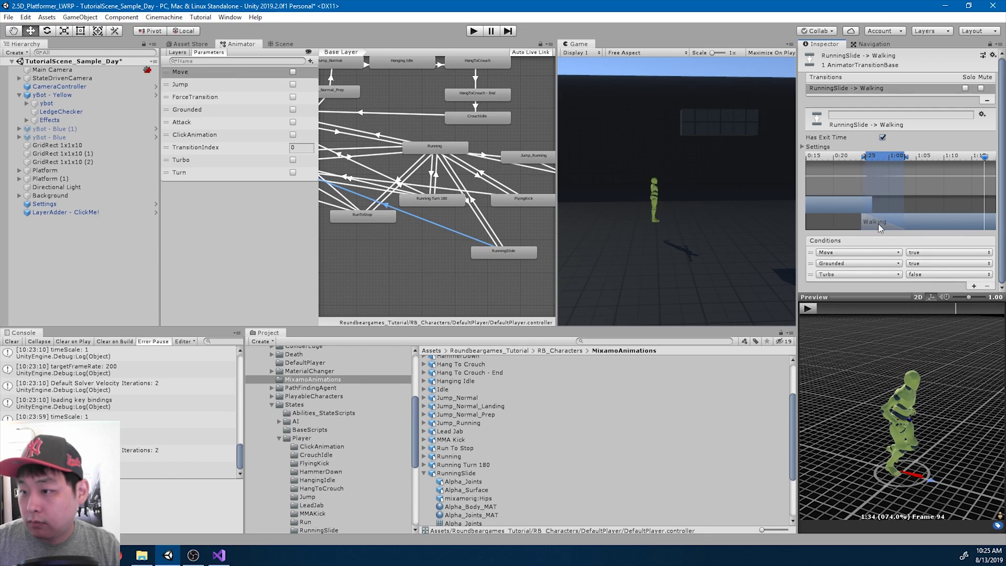
left_click(807, 309)
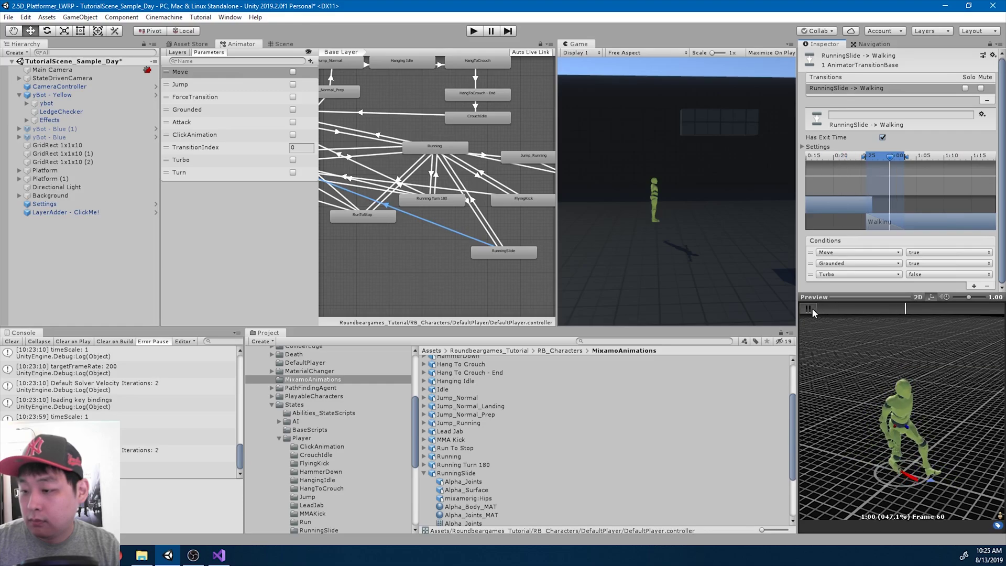
Play-test running slides that end in walking or running, and stop play mode.
left_click(475, 32)
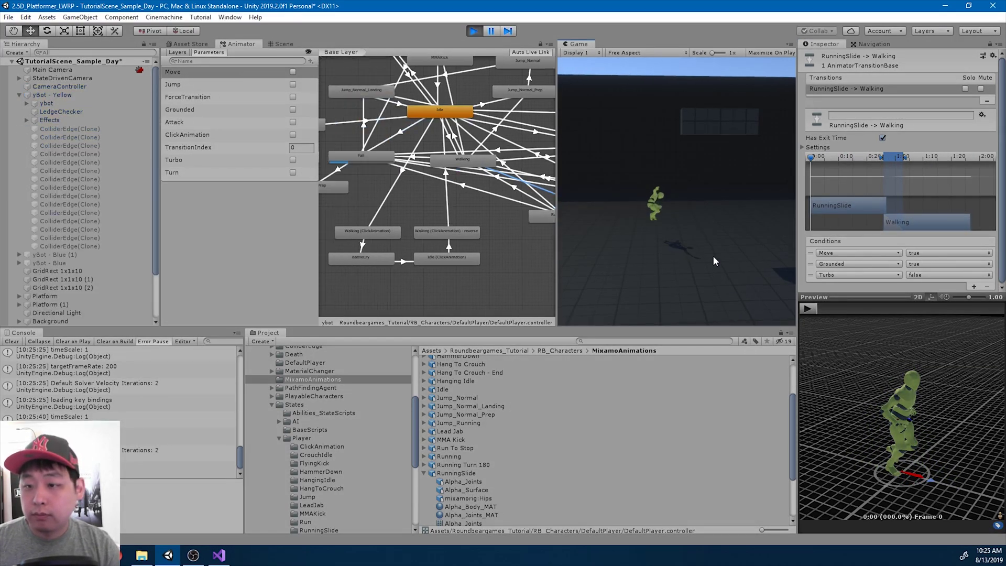
key("shift+a")
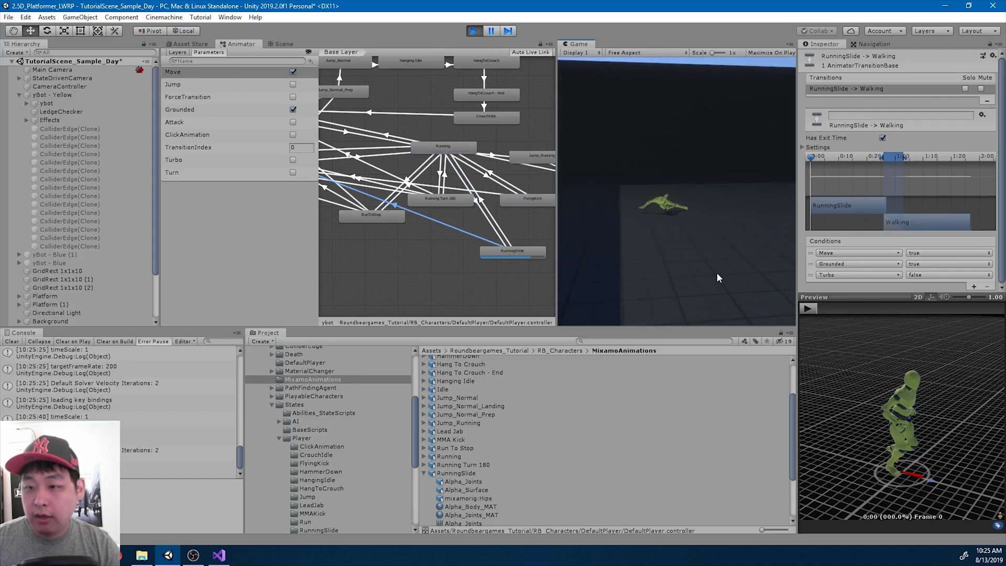
key("s")
key("s")
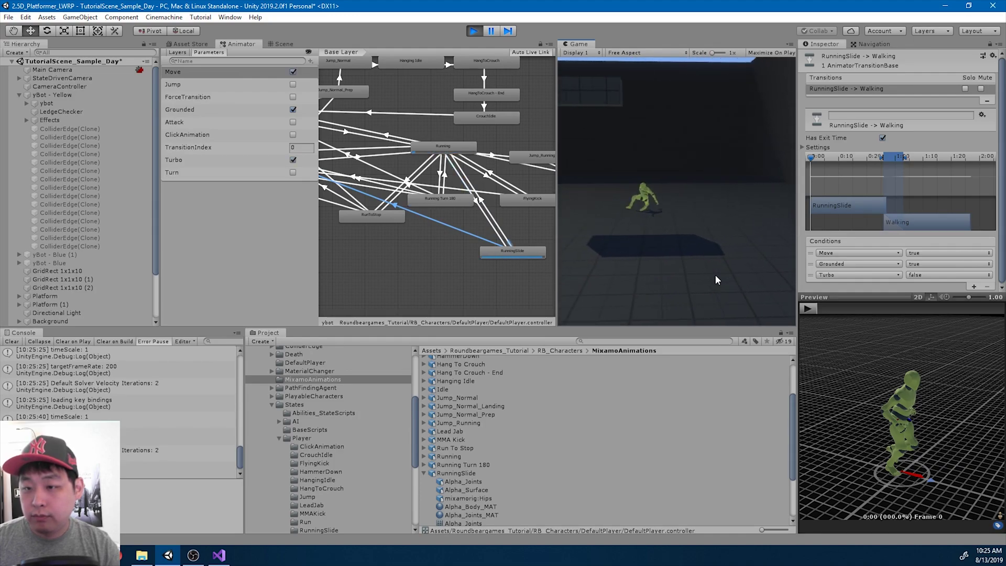
left_click(471, 31)
Select the Player_RunningSlide_MoveForward asset referenced by the RunningSlide state's ability list.
scroll(480, 271, "up", 3)
left_click(486, 271)
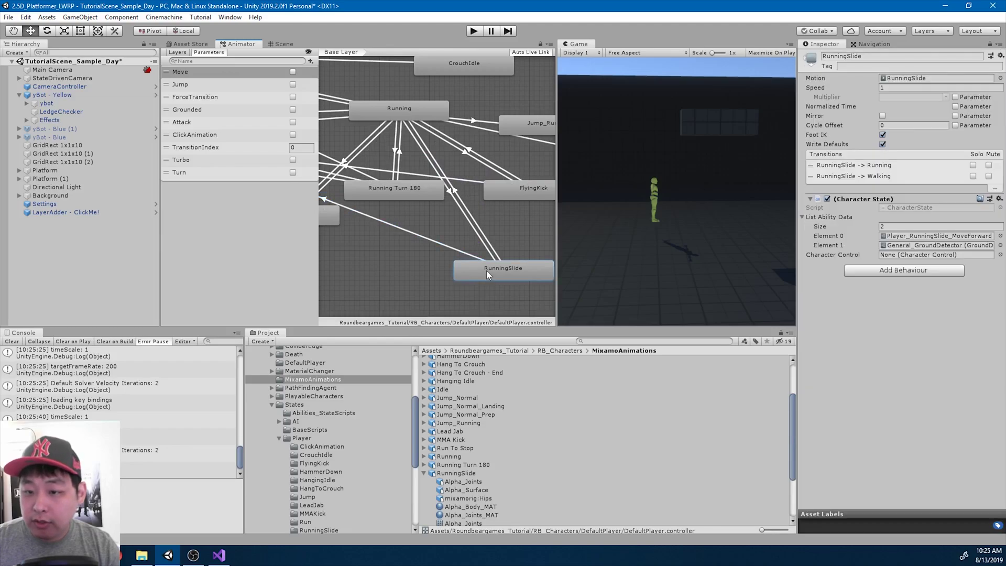
left_click(923, 237)
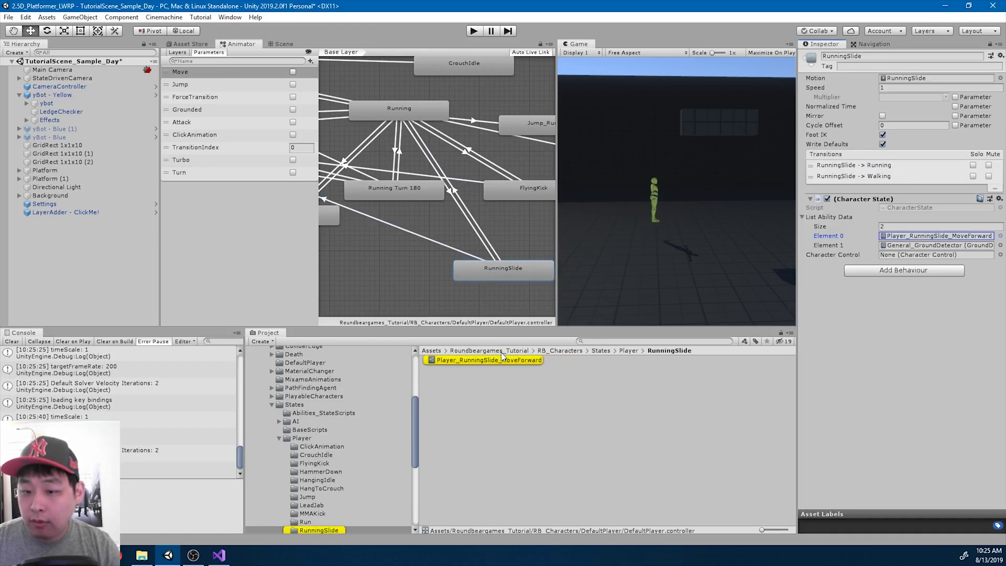
left_click(502, 361)
Set the end key of the slide's Speed Graph curve to a value of 0.5.
left_click(925, 126)
right_click(796, 402)
left_click(821, 418)
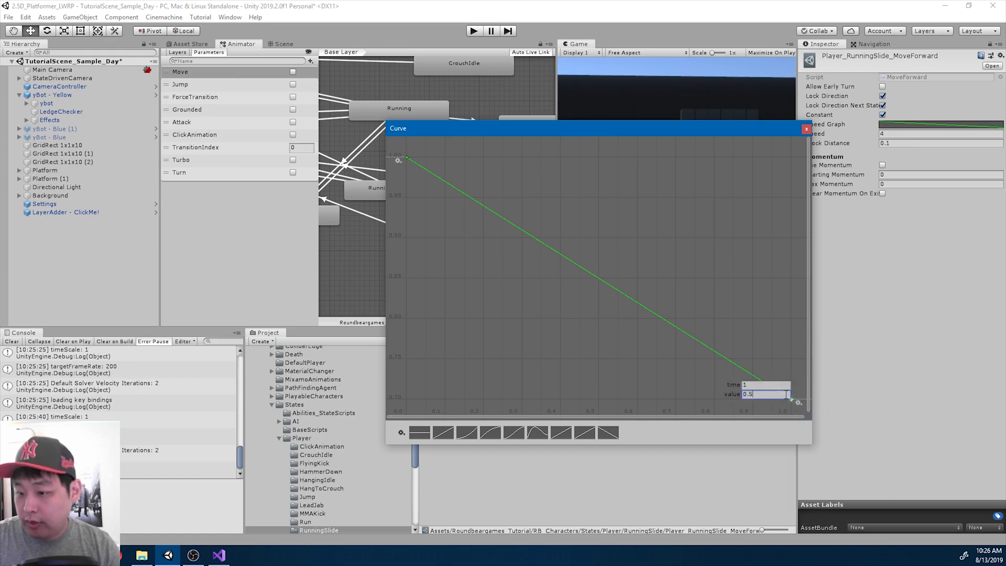
type("0.5")
key("Return")
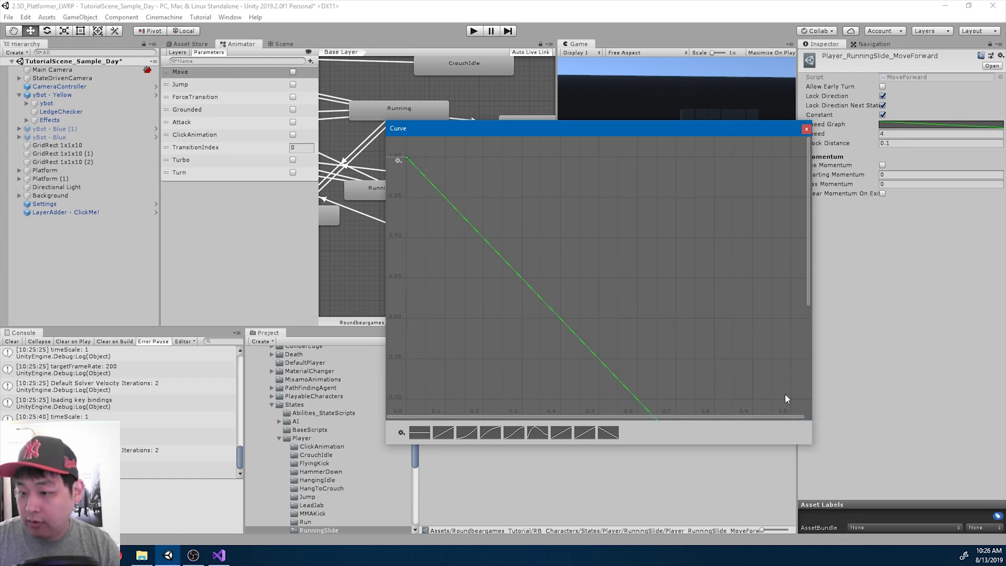
left_click(807, 129)
Enter play mode and test a running slide with the Speed Graph curve ending at 0.5.
left_click(473, 30)
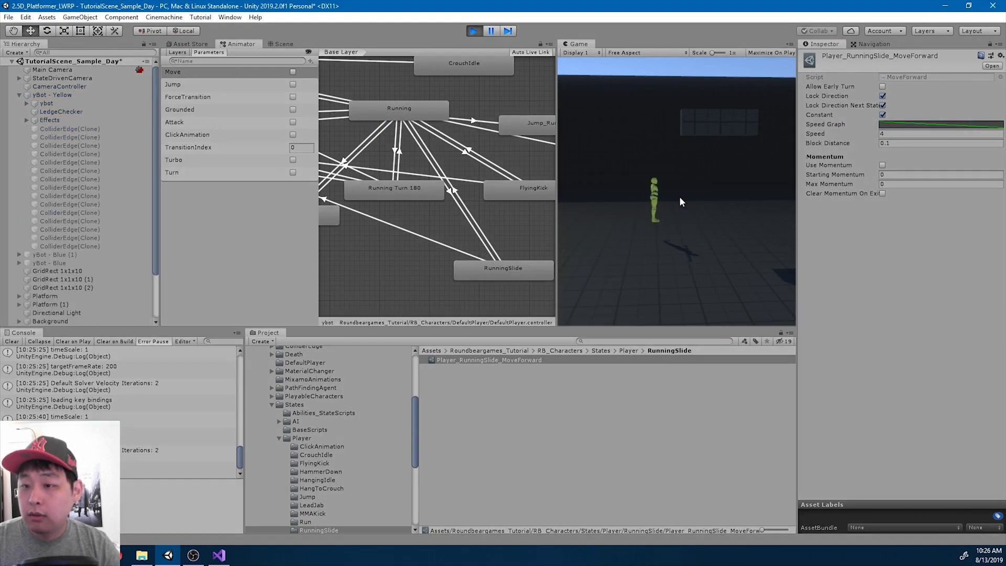
left_click(680, 197)
key("shift+a")
key("s")
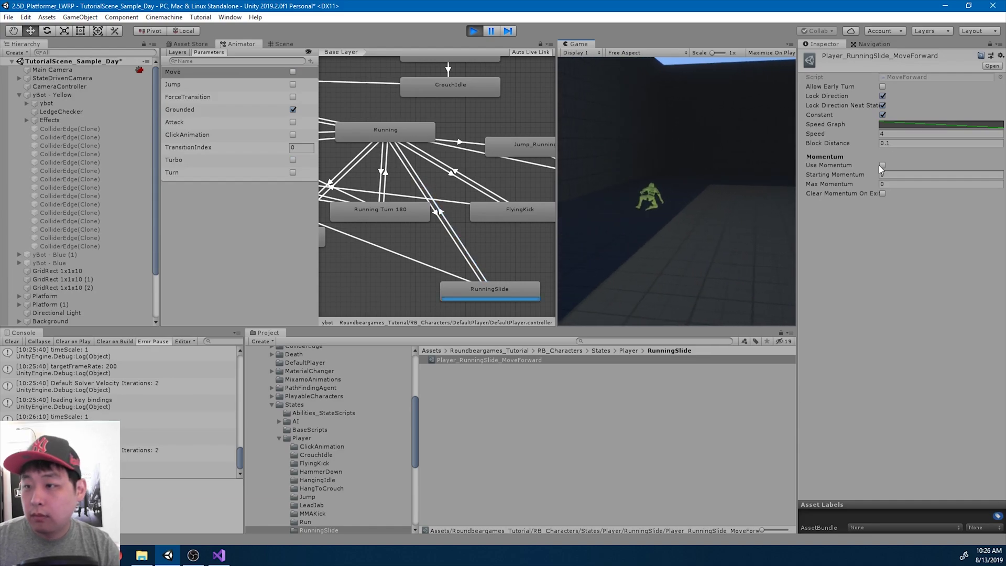
Raise the end key of the slide's Speed Graph curve to a value of 0.6.
left_click(894, 125)
right_click(790, 398)
left_click(821, 418)
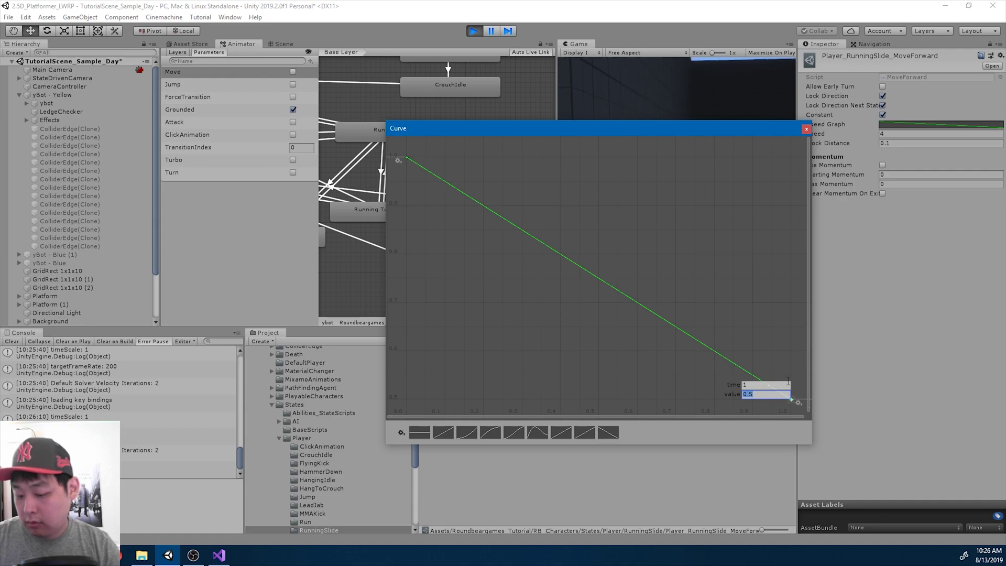
type("0.6")
key("Return")
left_click(806, 128)
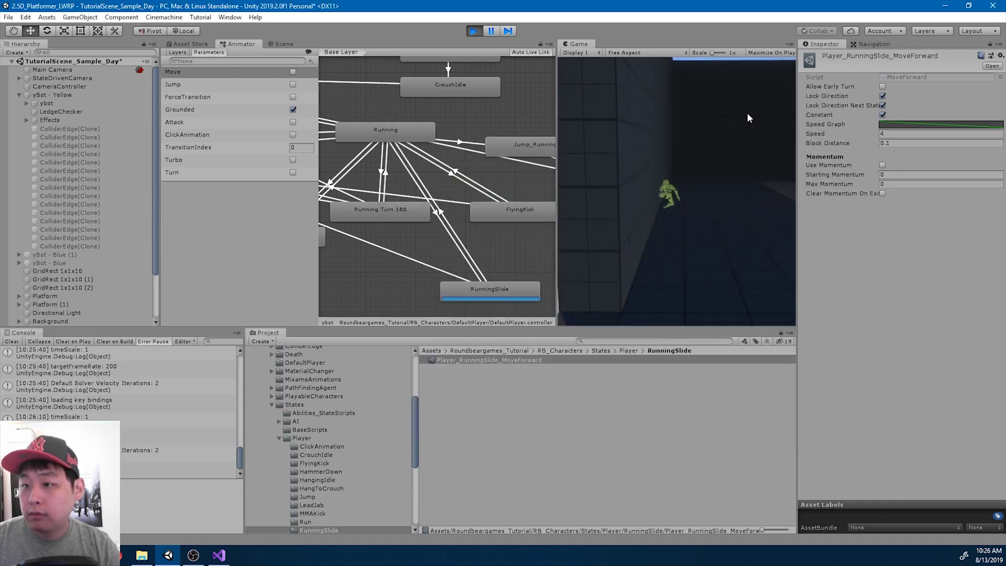
Restart play mode and test running slides with the Speed Graph curve ending at 0.6.
left_click(473, 31)
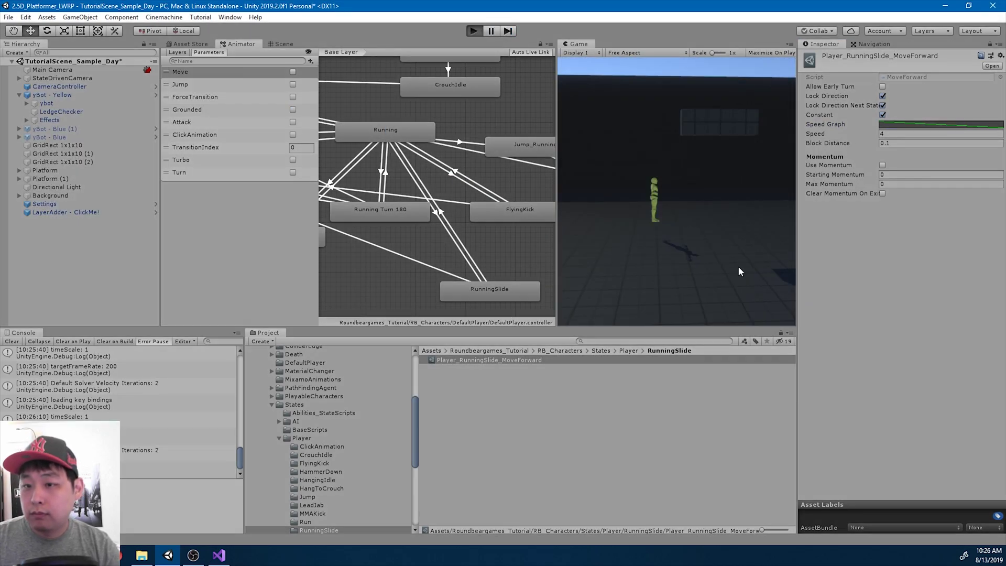
key("shift+d")
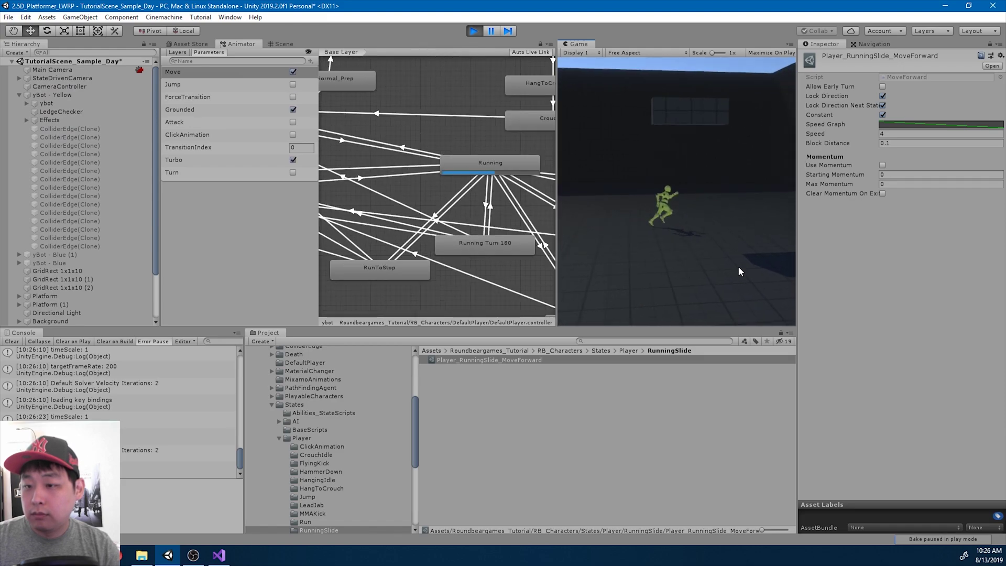
key("s")
key("s")
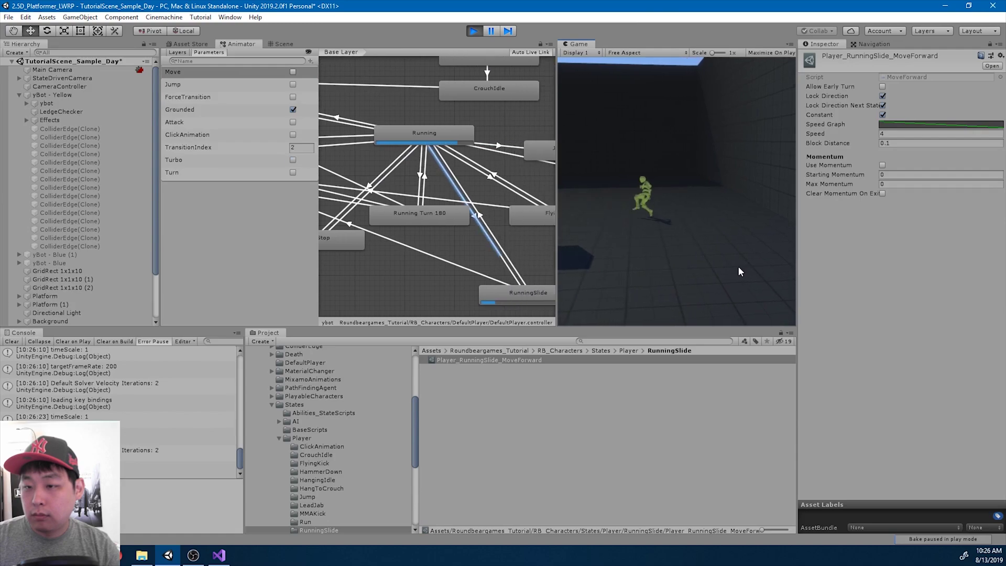
Raise the end key of the slide's Speed Graph curve to a value of 0.65.
left_click(887, 124)
right_click(788, 399)
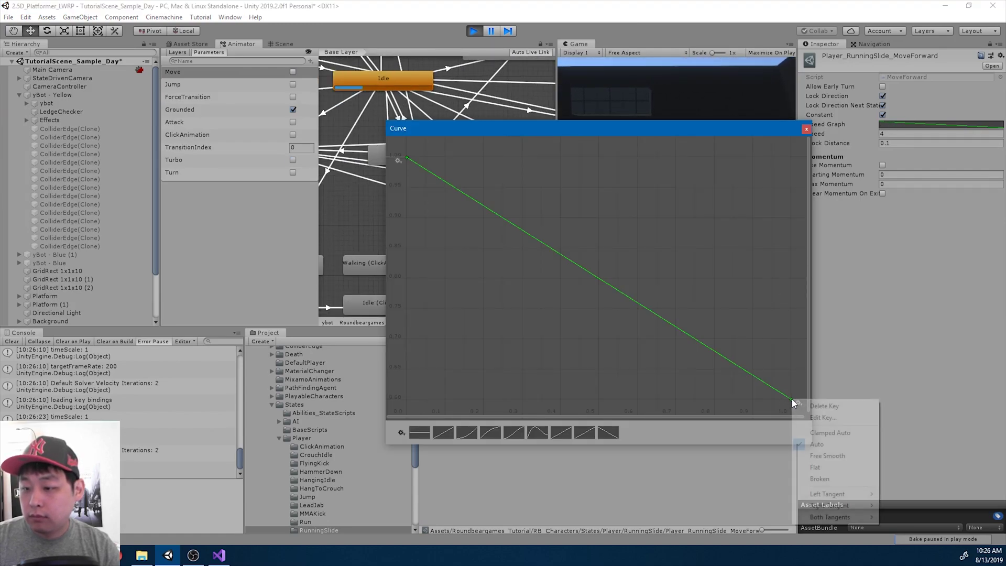
left_click(819, 416)
type("0.65")
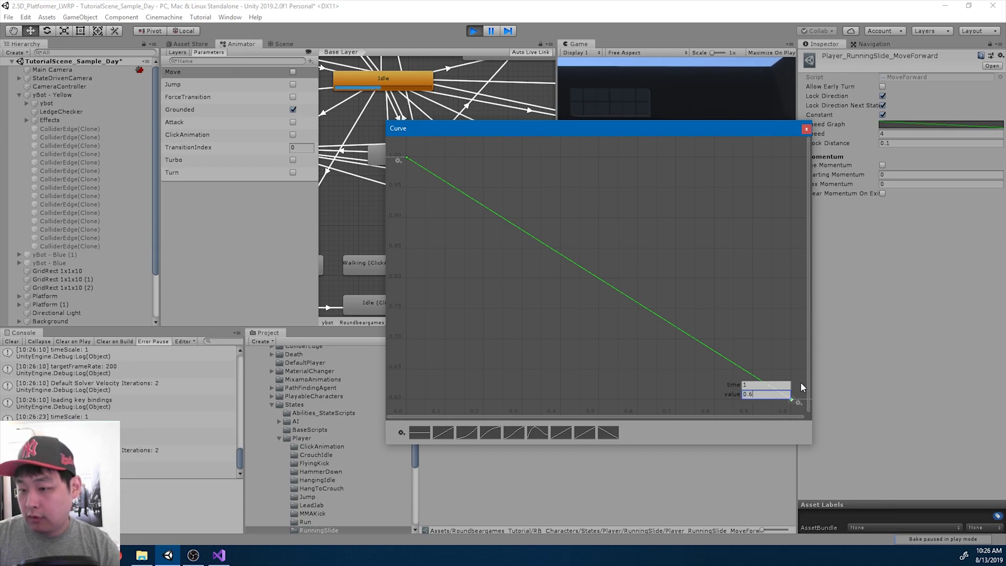
key("Return")
left_click(806, 128)
Play-test running slides in both directions with the Speed Graph curve ending at 0.65.
left_click(706, 177)
key("shift+a")
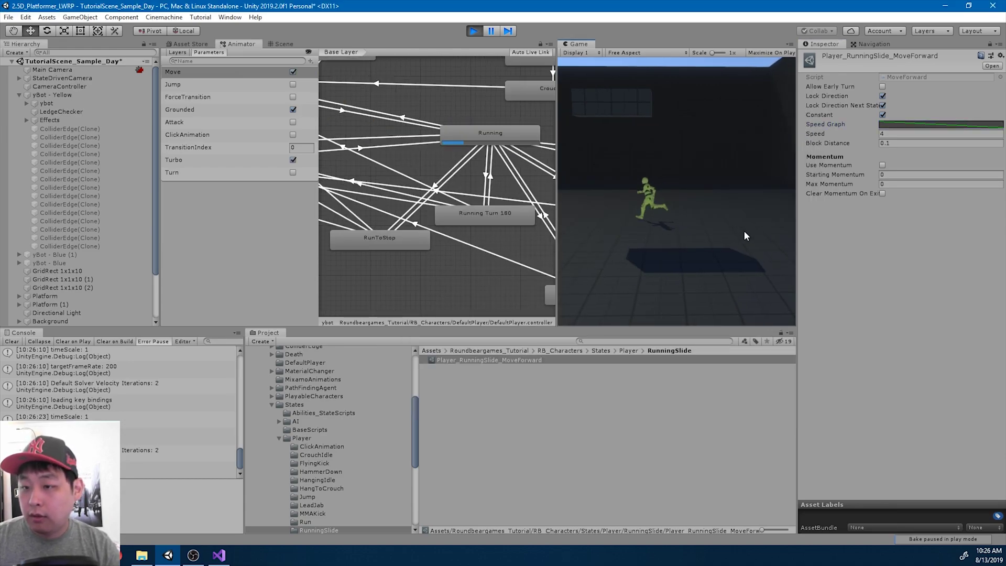
key("s")
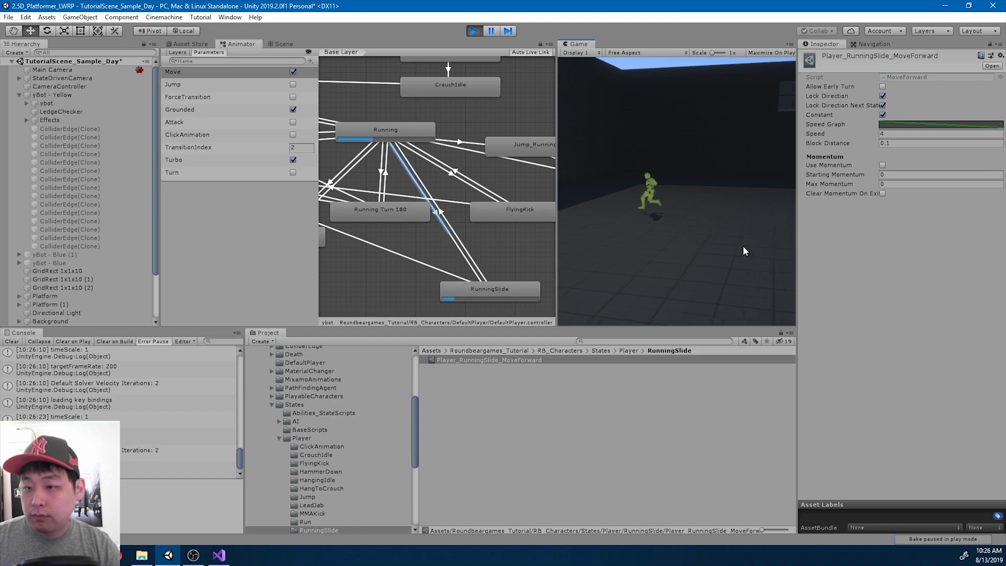
key("shift+d")
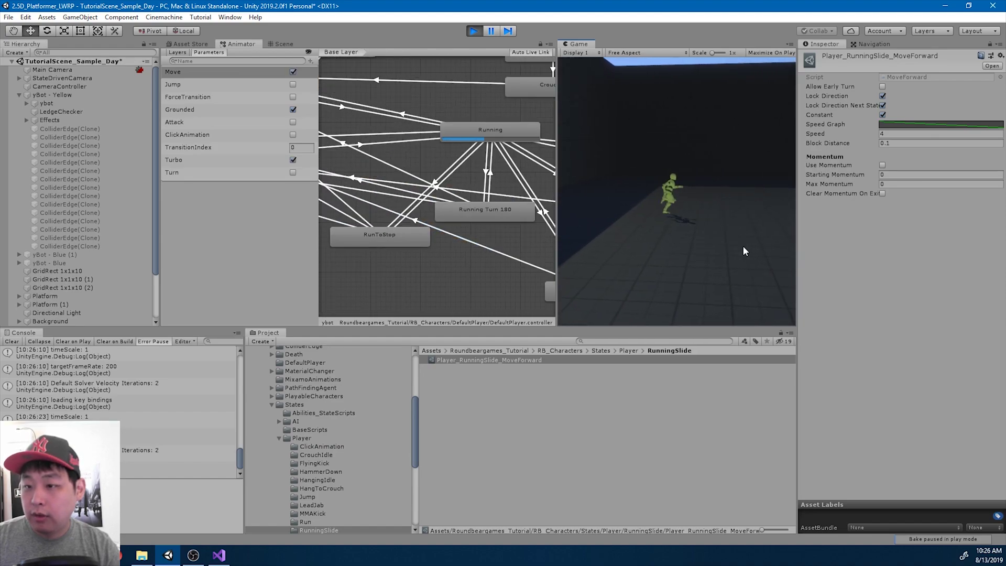
key("s")
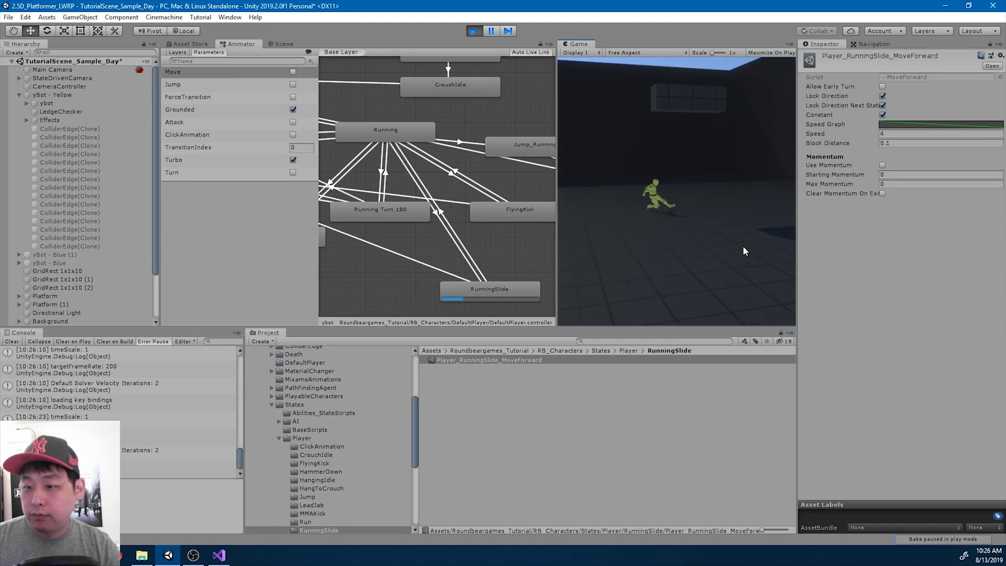
Set the Speed of Player_RunningSlide_MoveForward to 4.2, play-test the slide, and stop play mode.
left_click(894, 133)
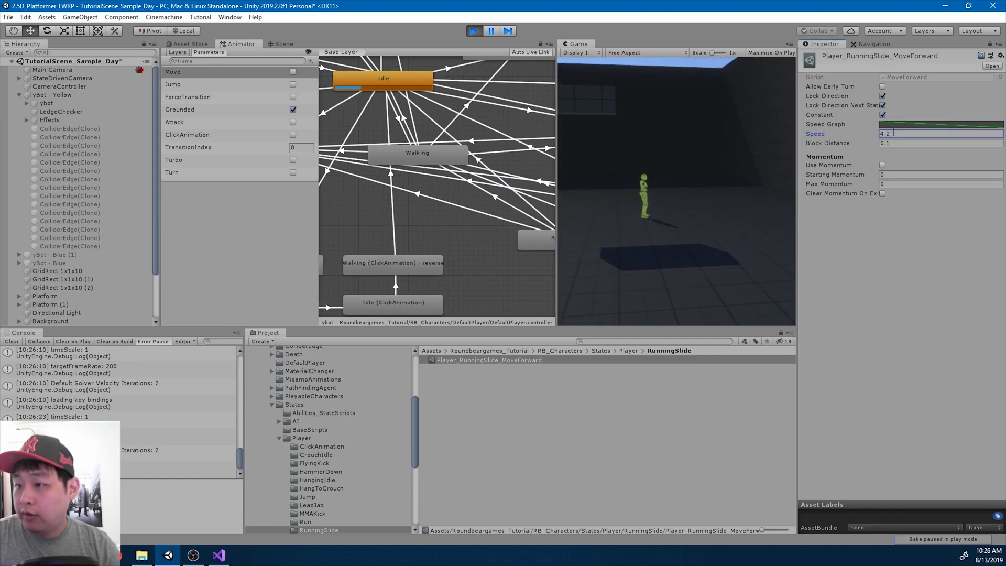
left_click(659, 191)
key("shift+d")
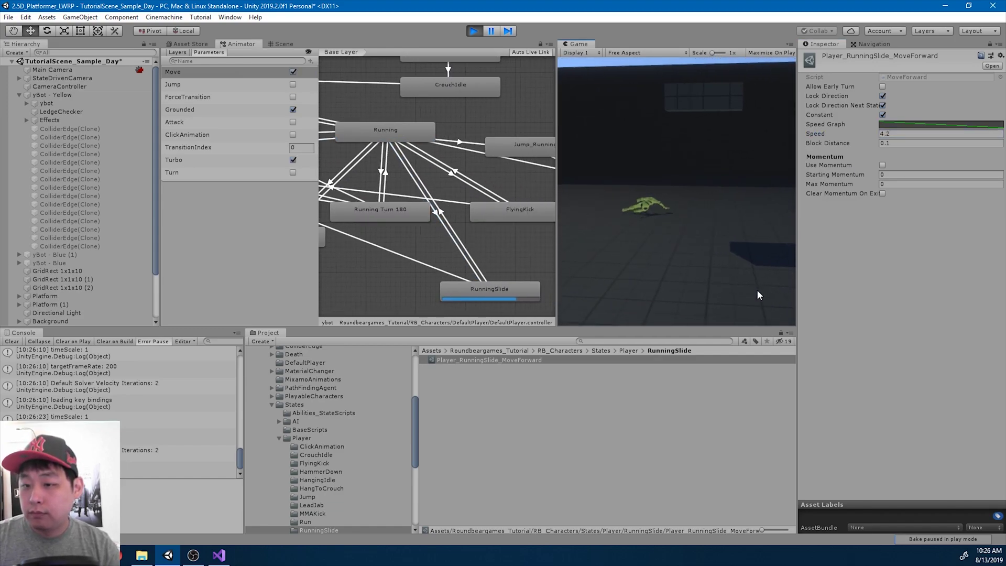
key("s")
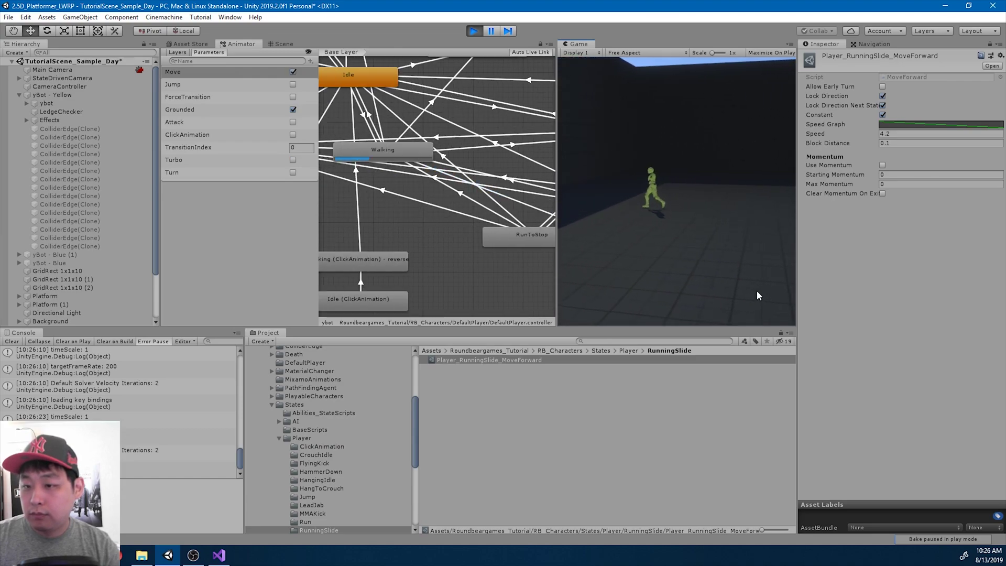
left_click(473, 31)
Create a transition from the RunningSlide state to the Idle state, and move the RunningSlide node slightly lower in the graph.
middle_click_drag(488, 199, 465, 228)
scroll(430, 215, "down", 3)
left_click(494, 257)
right_click(495, 257)
left_click(521, 262)
left_click(356, 138)
middle_click_drag(489, 275, 344, 242)
left_click_drag(475, 256, 465, 276)
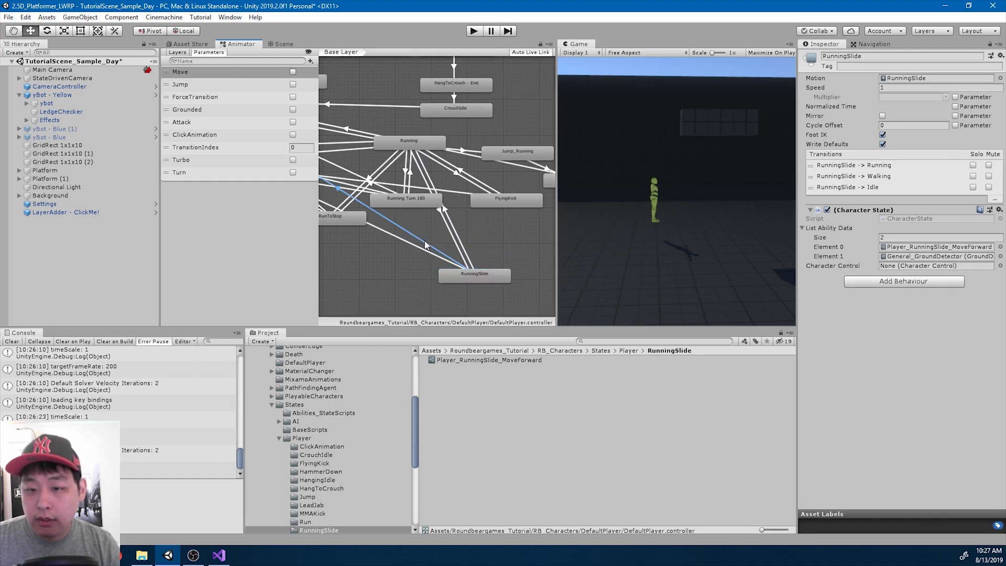
Give the RunningSlide-to-Idle transition three conditions: Move false, Grounded true and Turbo false.
left_click(426, 244)
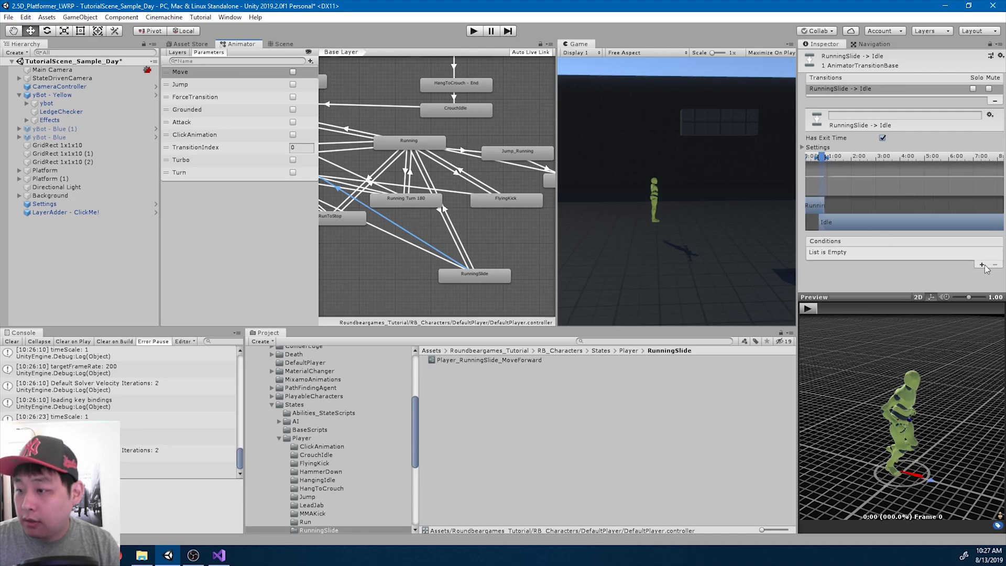
left_click(937, 253)
left_click(944, 273)
left_click(981, 264)
left_click(881, 265)
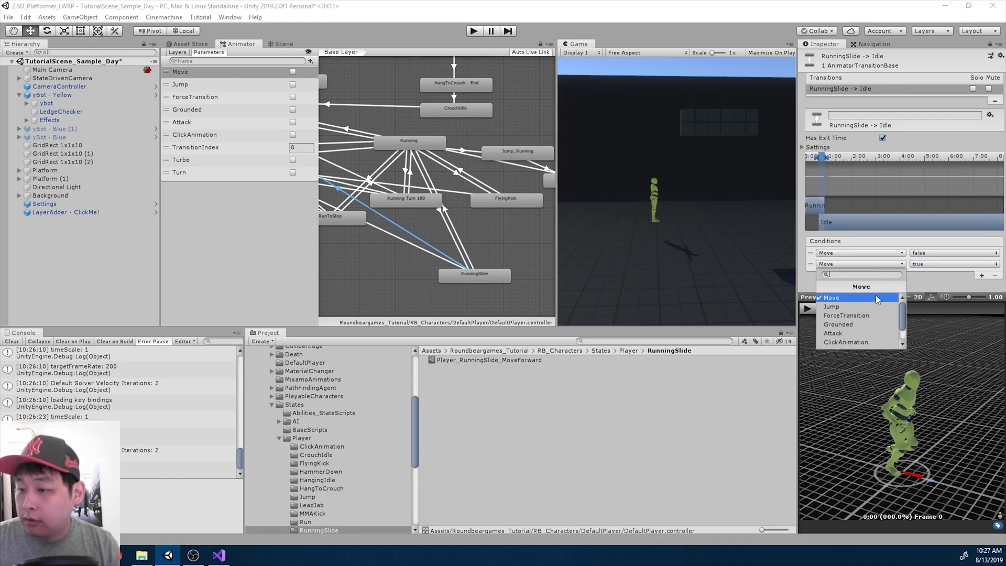
left_click(868, 323)
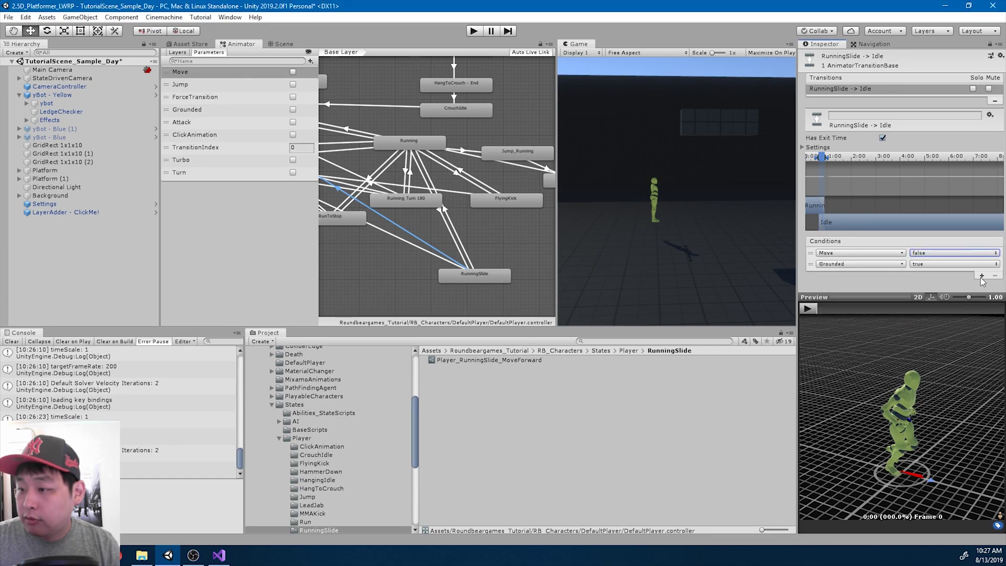
left_click(981, 276)
left_click(851, 275)
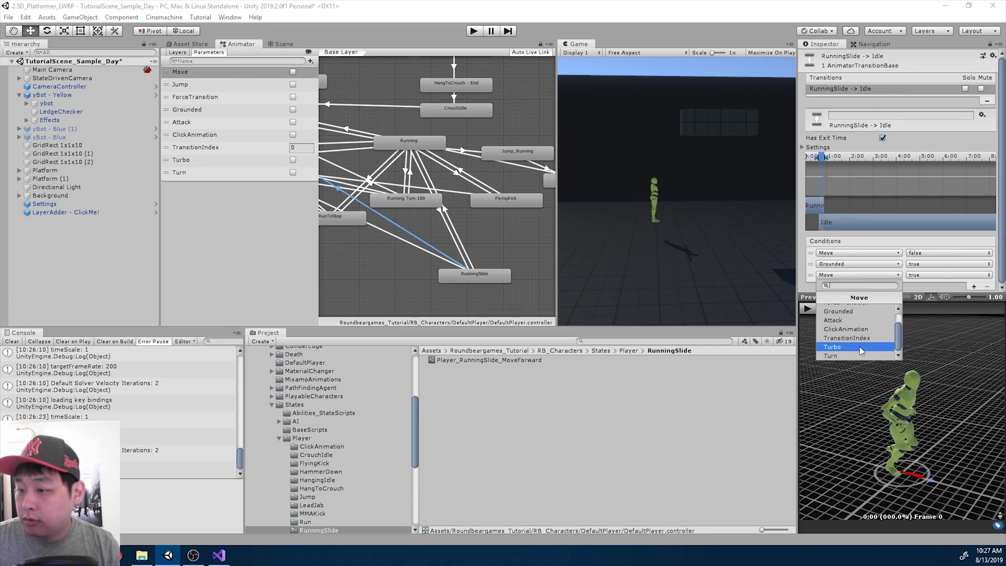
left_click(859, 347)
left_click(923, 276)
left_click(927, 297)
Shift the RunningSlide-to-Idle blend so it starts near the end of the slide clip, and preview the transition.
scroll(833, 186, "up", 5)
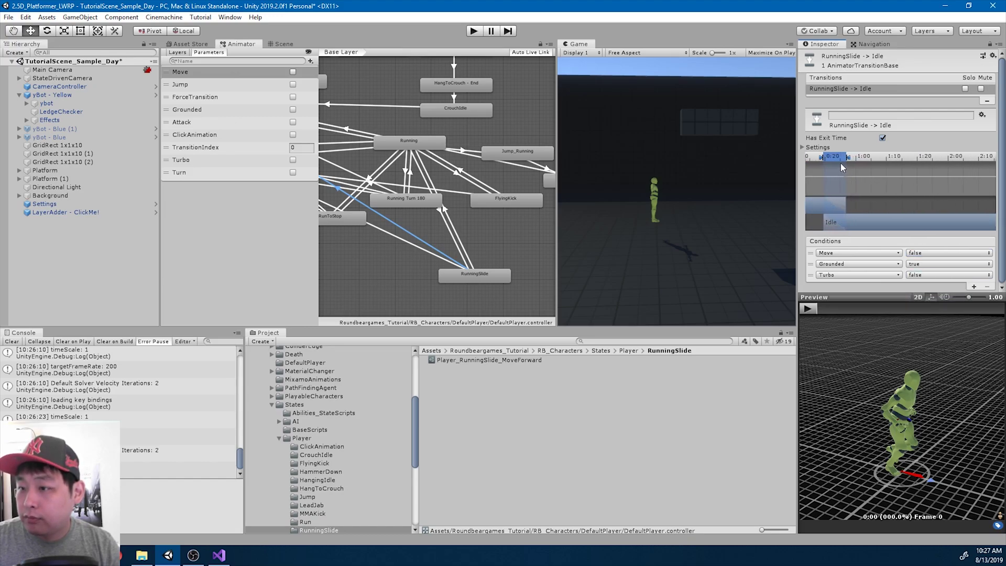
left_click_drag(859, 161, 871, 161)
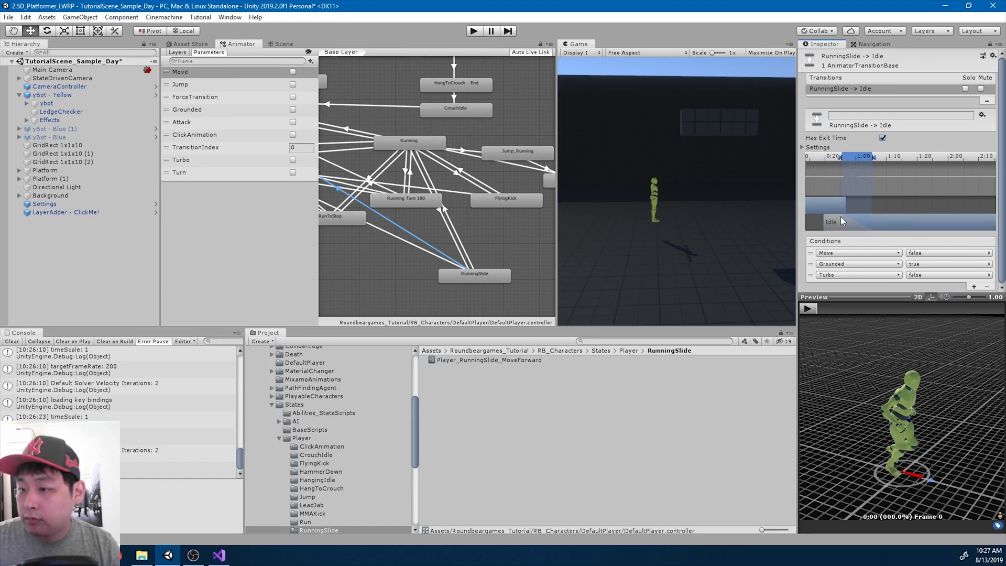
left_click(808, 309)
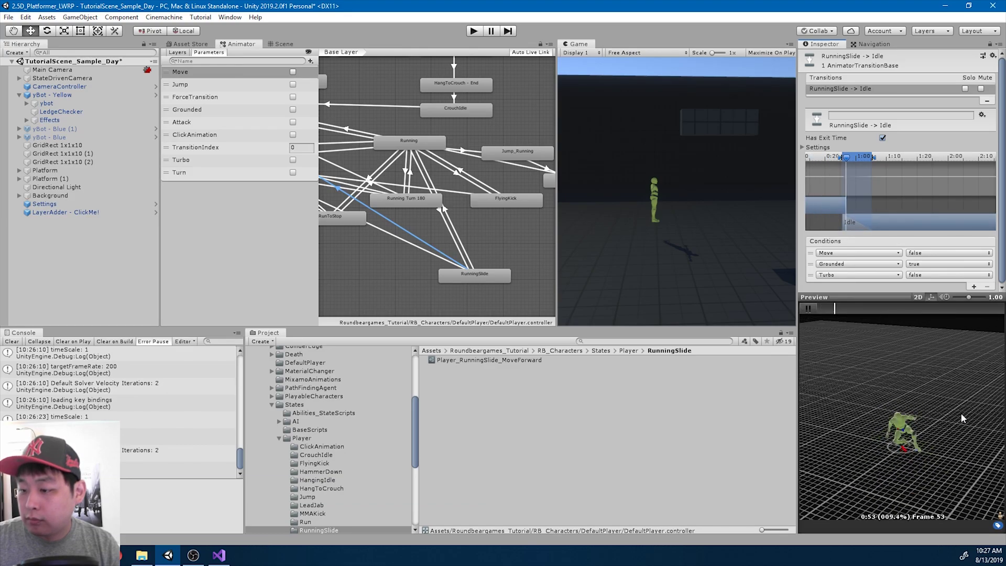
left_click(807, 309)
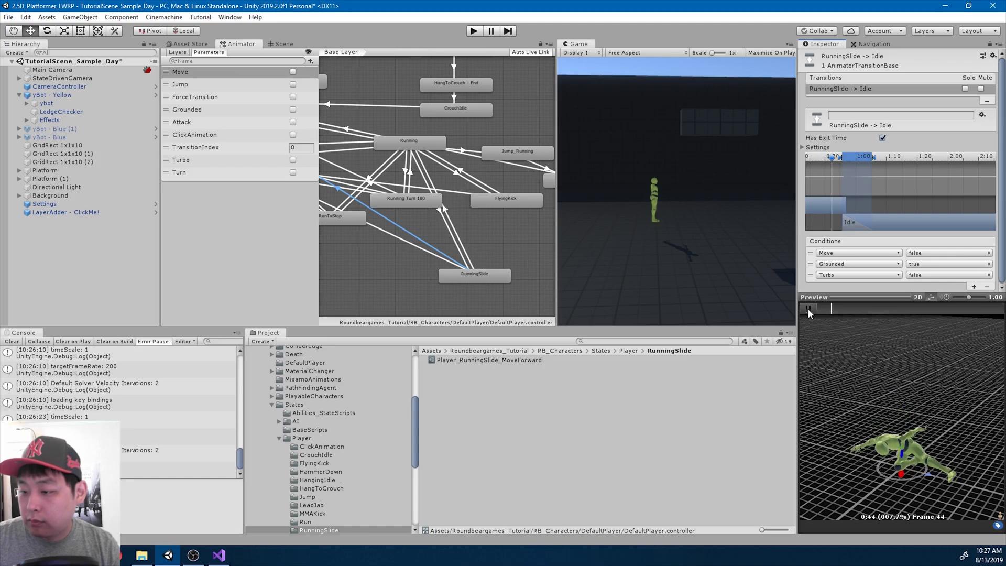
Play-test running slides in both directions to check how the slide blends into Idle.
left_click(473, 31)
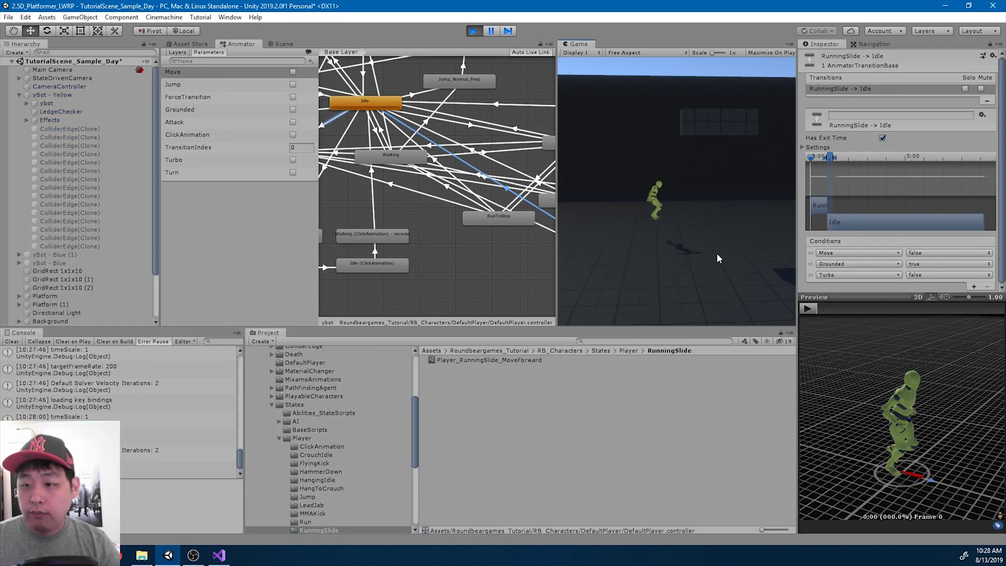
key("shift+a")
key("s")
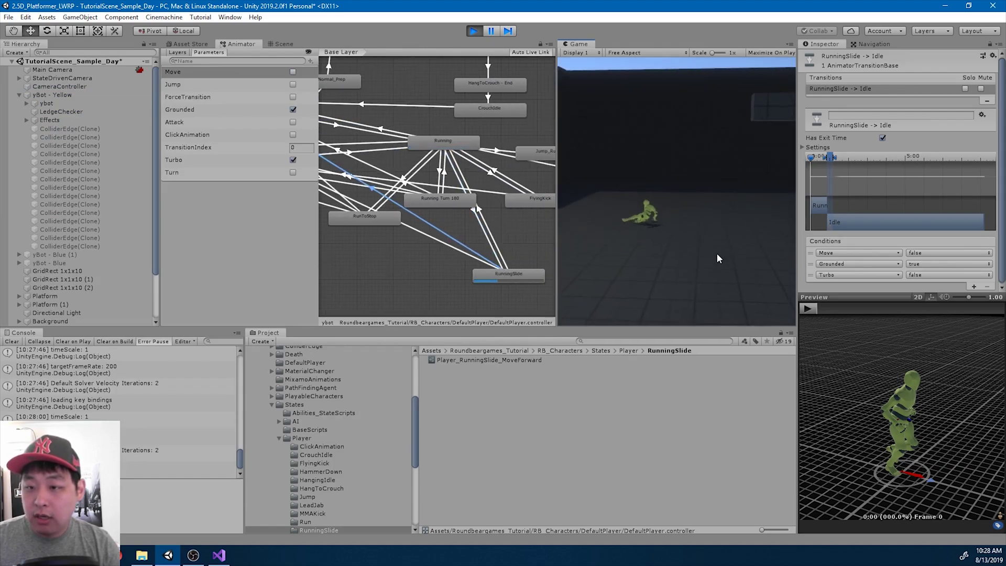
key("a")
key("shift+d")
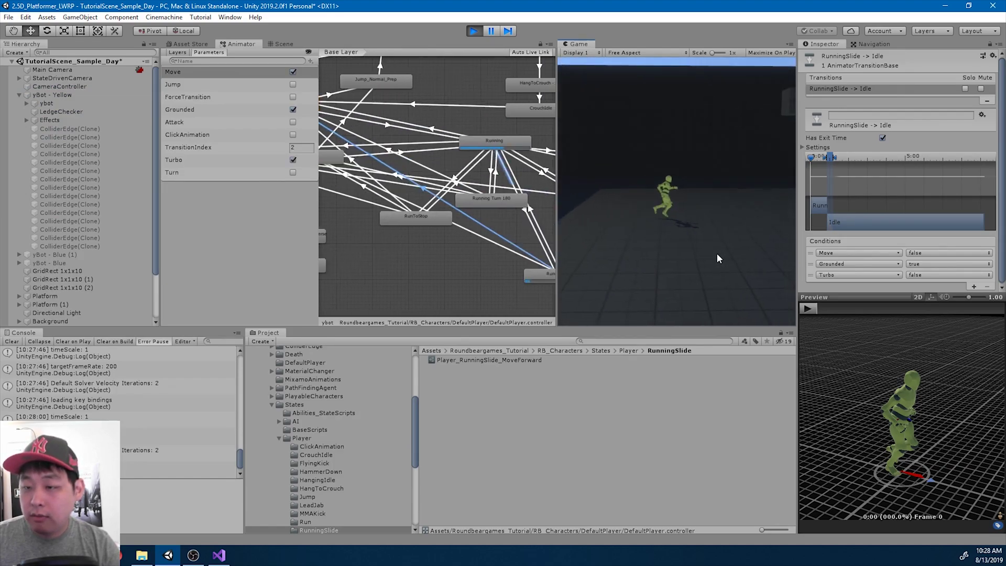
key("s")
key("shift+d")
key("s")
Shorten the RunningSlide-to-Idle blend by moving its end earlier, and play-test slides with the shorter blend.
scroll(832, 180, "up", 3)
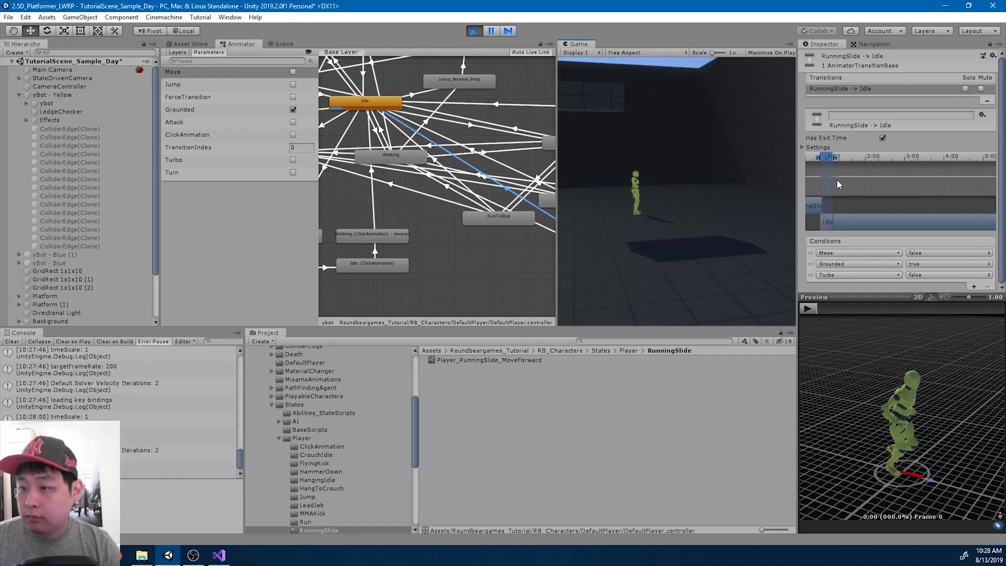
scroll(835, 192, "up", 3)
scroll(883, 193, "up", 2)
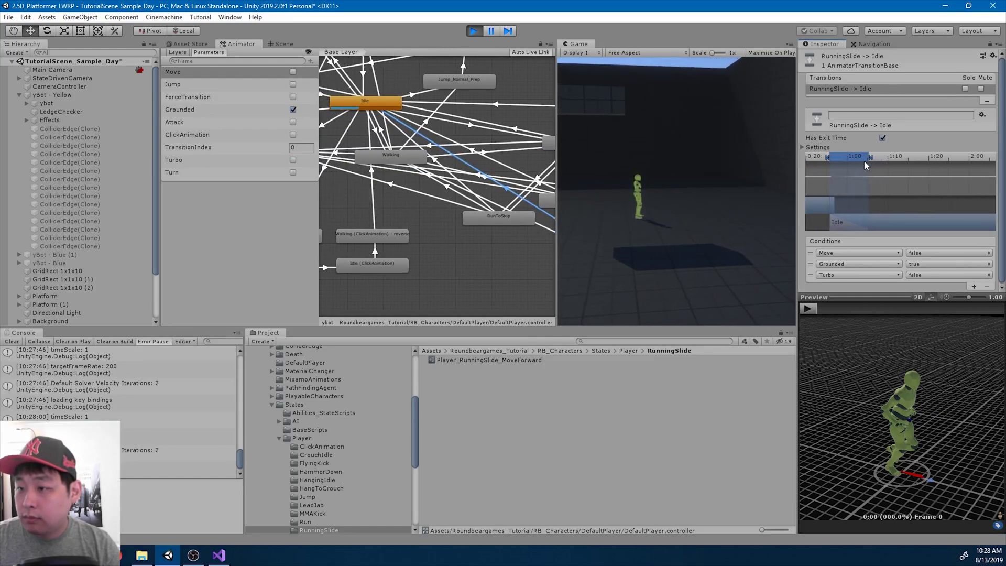
left_click_drag(869, 156, 857, 157)
key("shift+a")
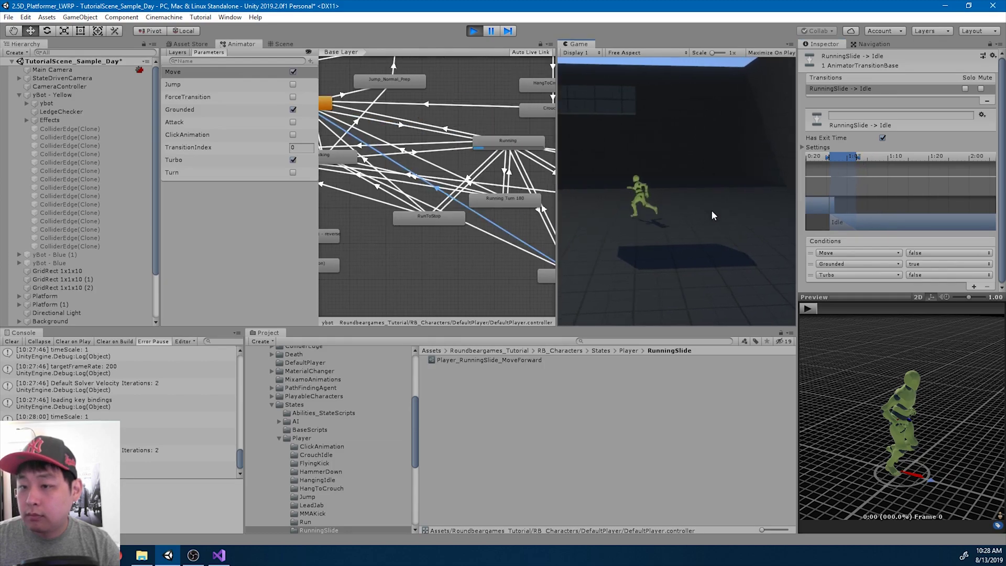
key("s")
key("shift+a")
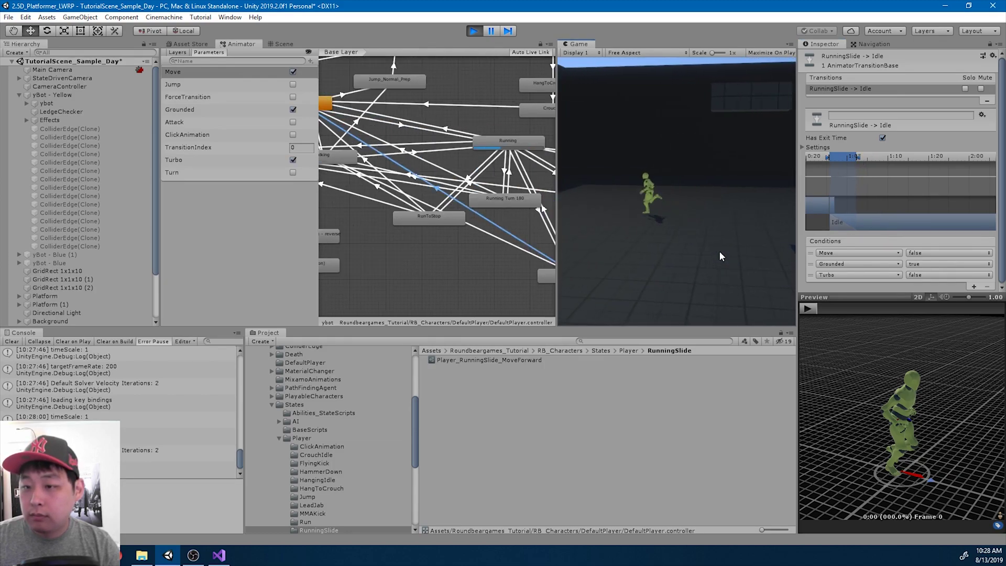
key("s")
Trim the end of the RunningSlide-to-Idle blend slightly further, play-test repeated slides in both directions, and stop play mode.
left_click_drag(857, 157, 853, 158)
left_click(716, 232)
key("shift+d")
key("s")
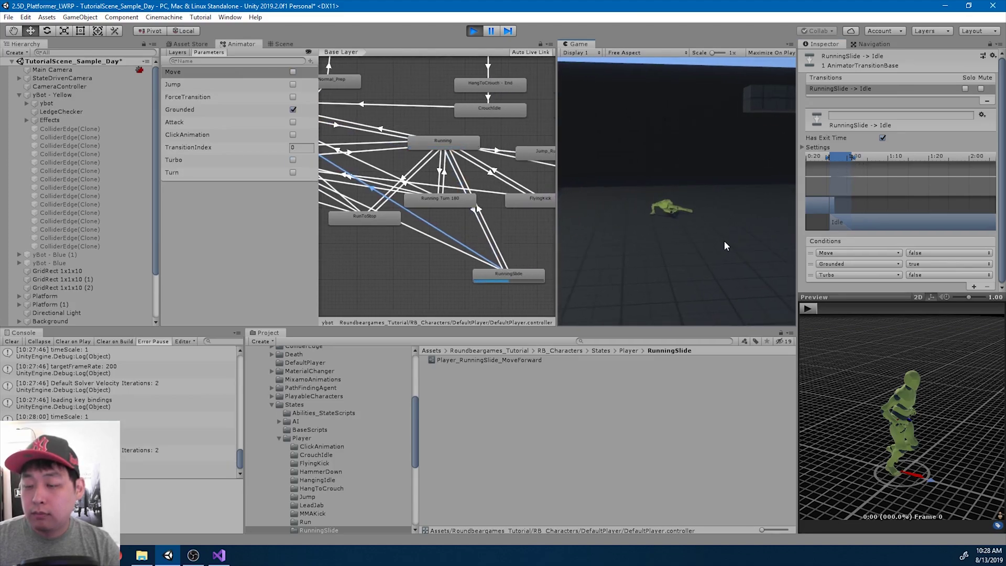
key("shift+d")
key("s")
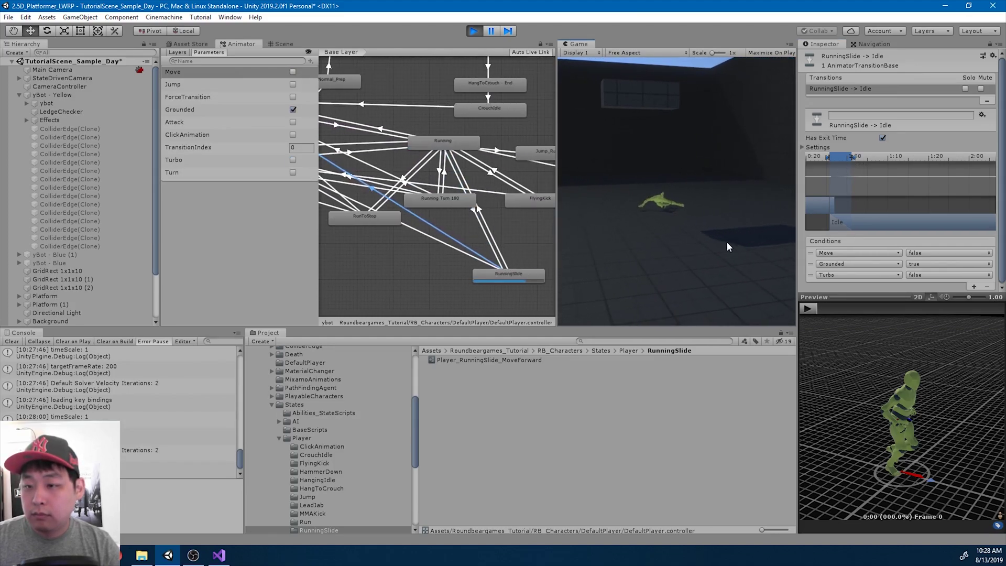
key("shift+a")
key("s")
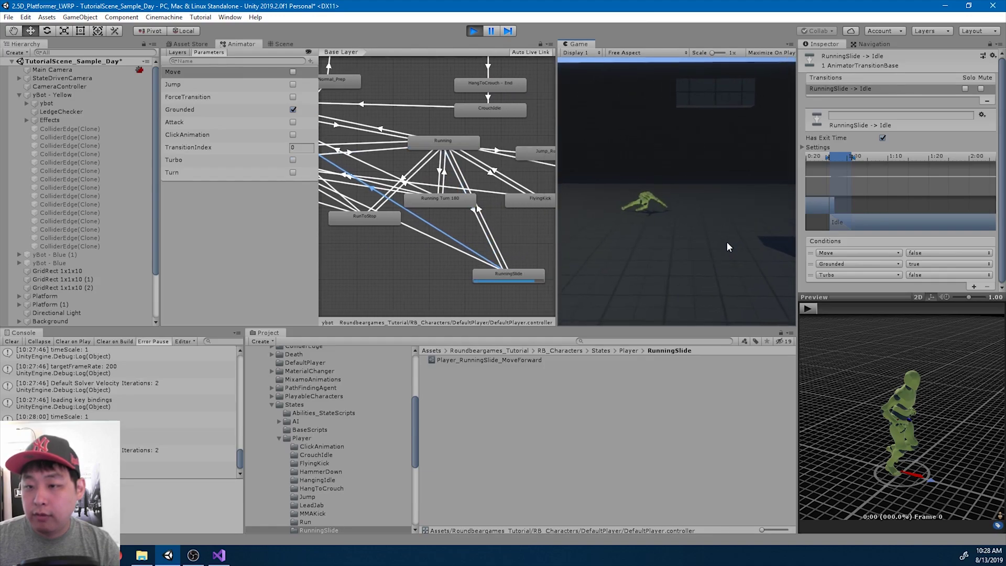
key("shift+d")
key("s")
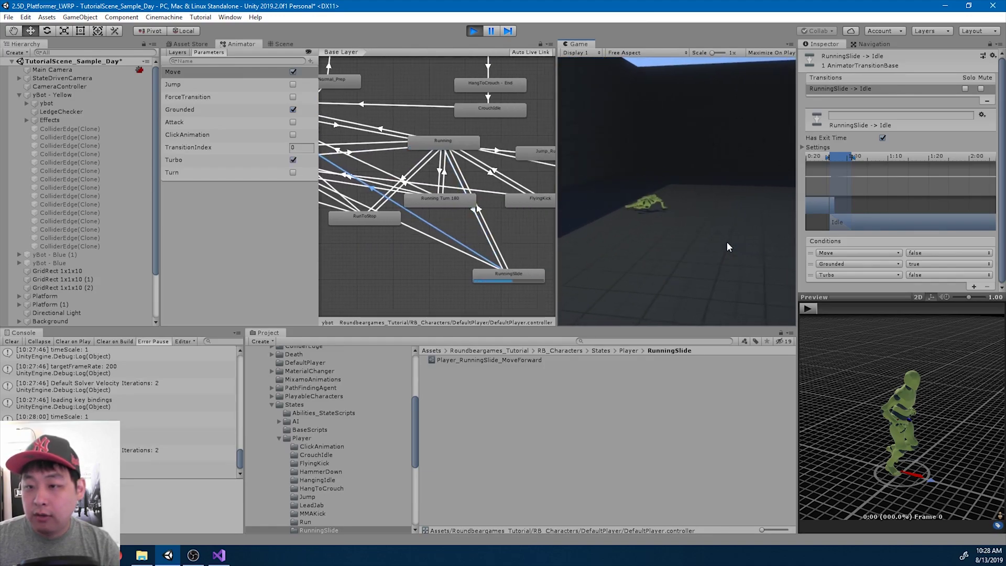
key("shift+d")
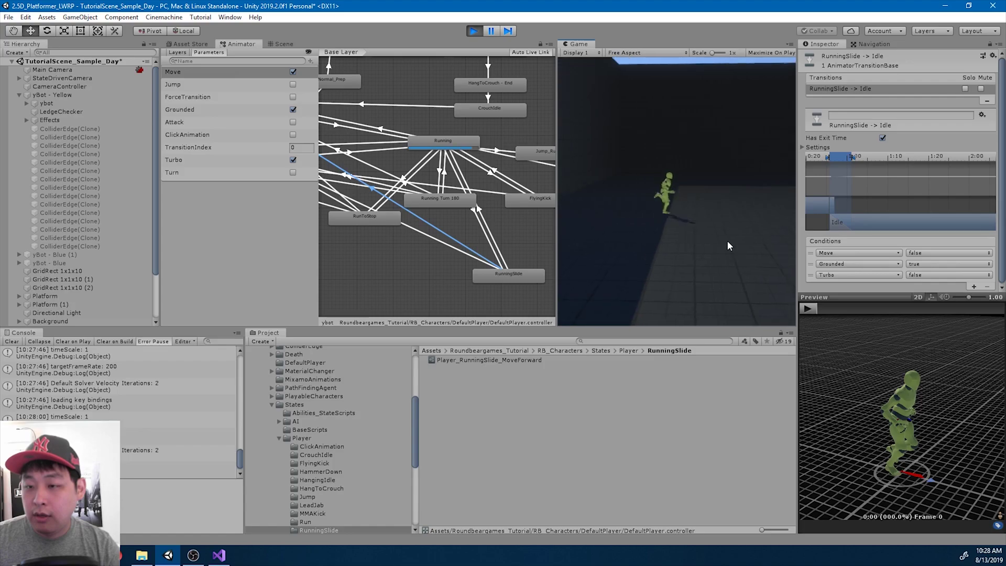
key("s")
key("shift+d")
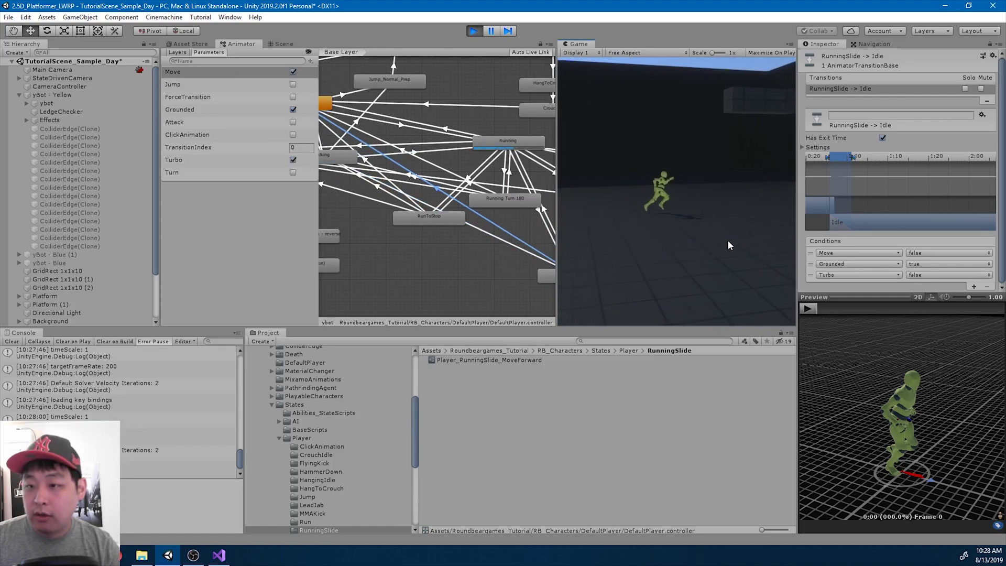
key("s")
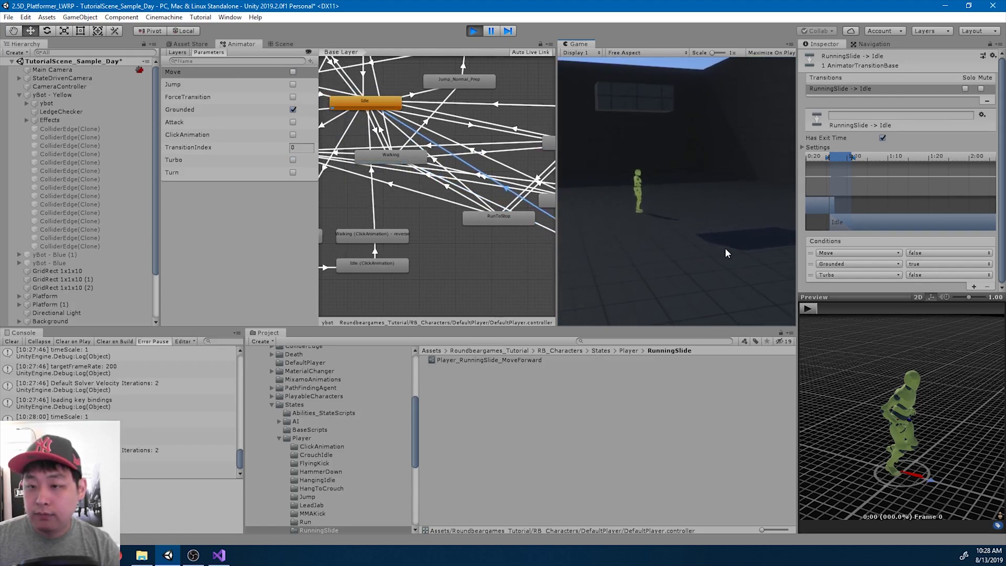
left_click(473, 30)
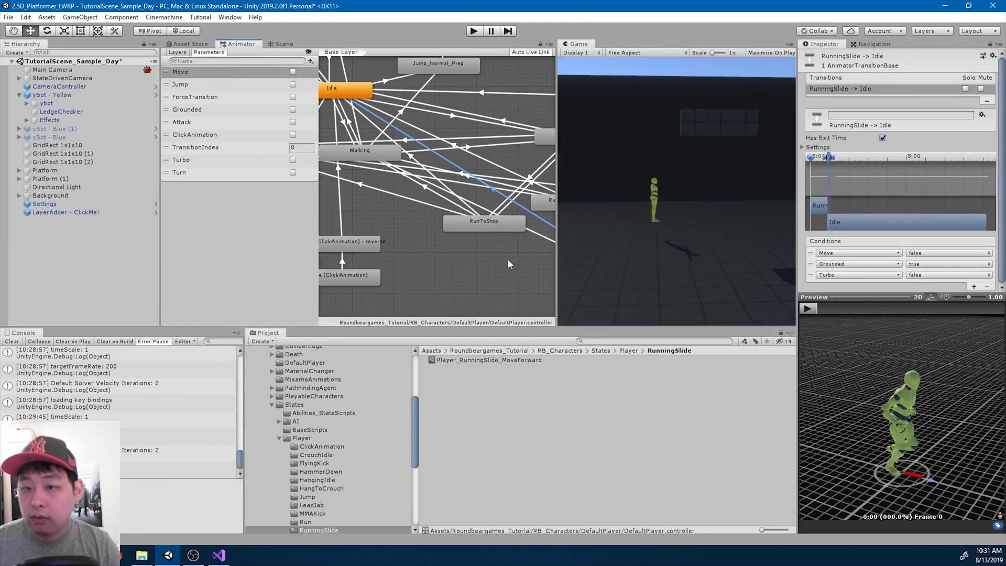
Lengthen the RunningSlide-to-Walking blend so it starts slightly earlier and ends later, previewing the transition between adjustments.
middle_click_drag(508, 258, 420, 244)
left_click(421, 244)
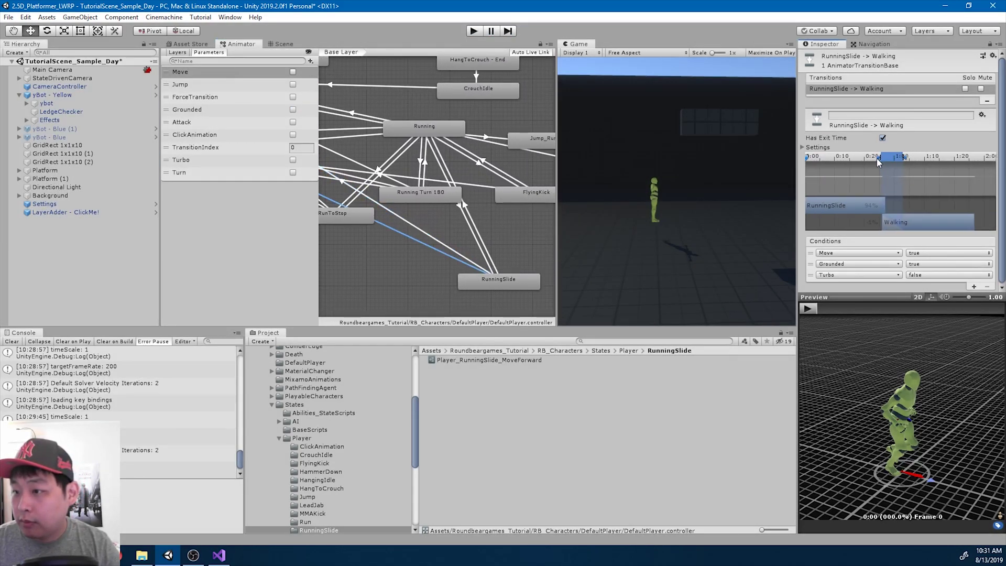
left_click(806, 310)
left_click(805, 309)
left_click_drag(867, 157, 879, 156)
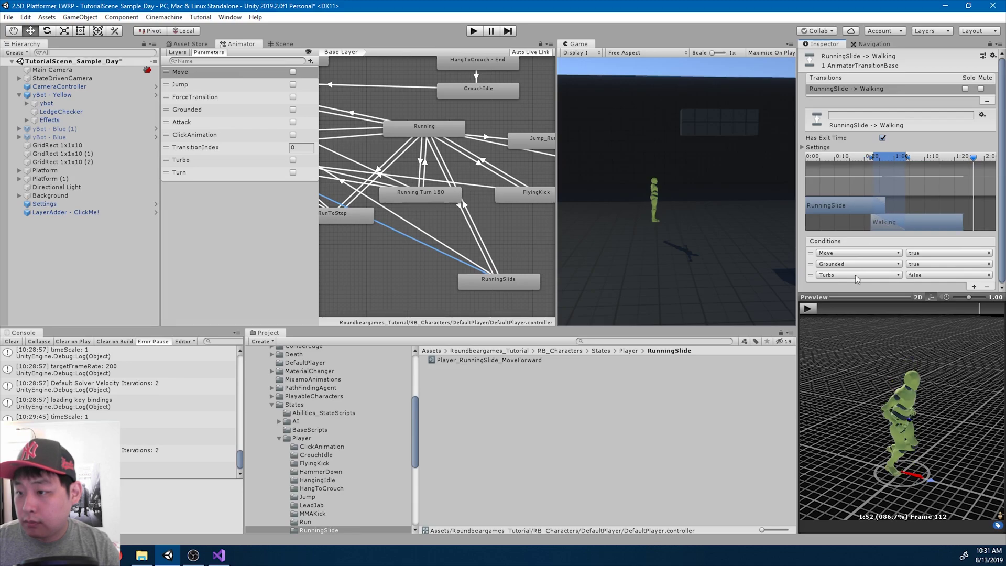
left_click(810, 309)
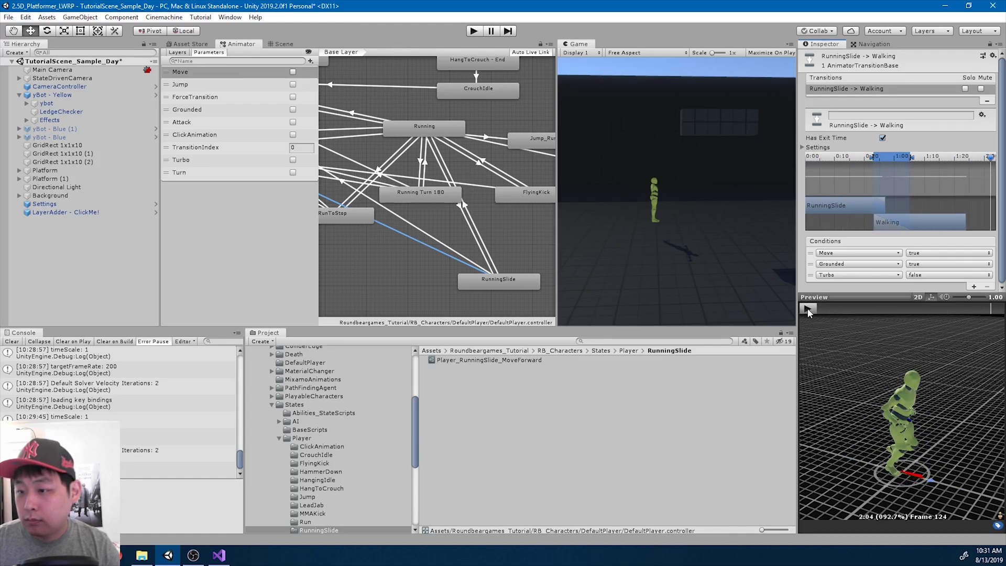
left_click(808, 309)
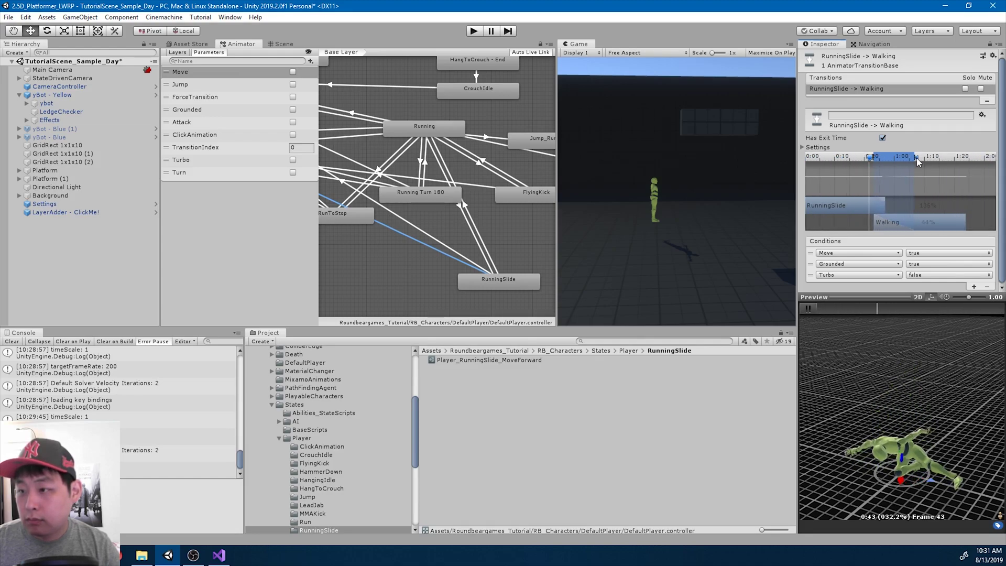
left_click(808, 309)
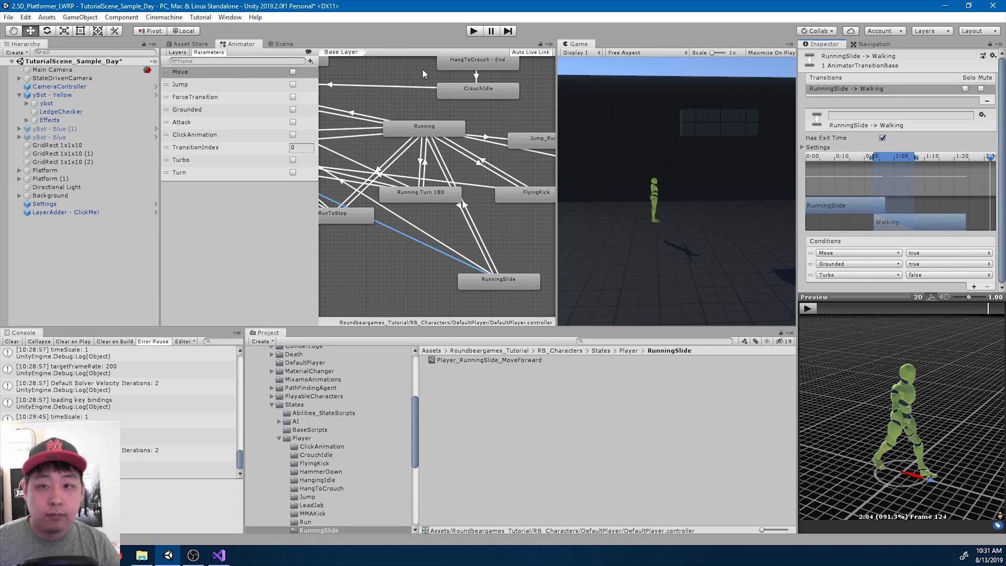
Play-test running slides with the lengthened RunningSlide-to-Walking blend.
left_click(474, 31)
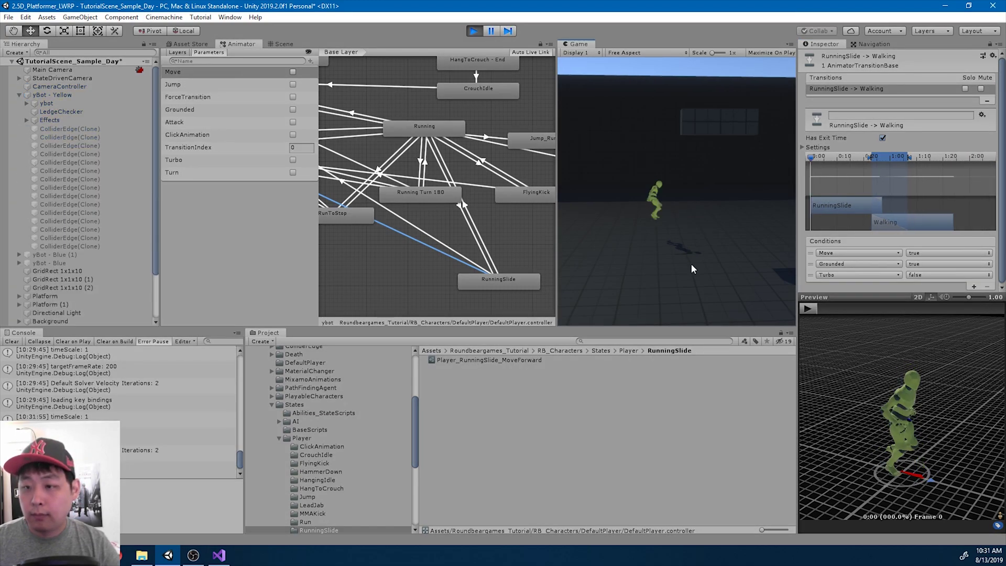
key("shift+a")
key("s")
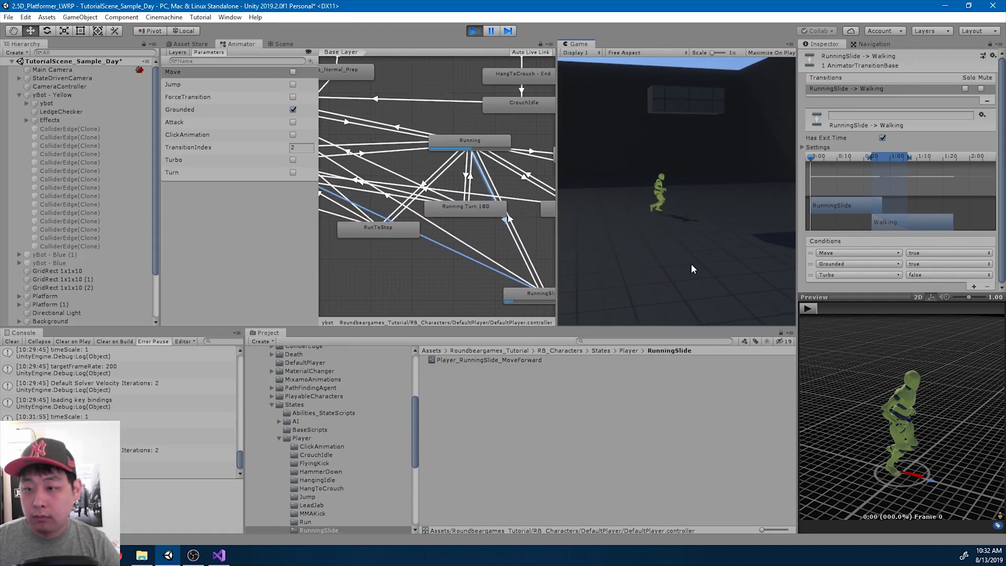
key("shift")
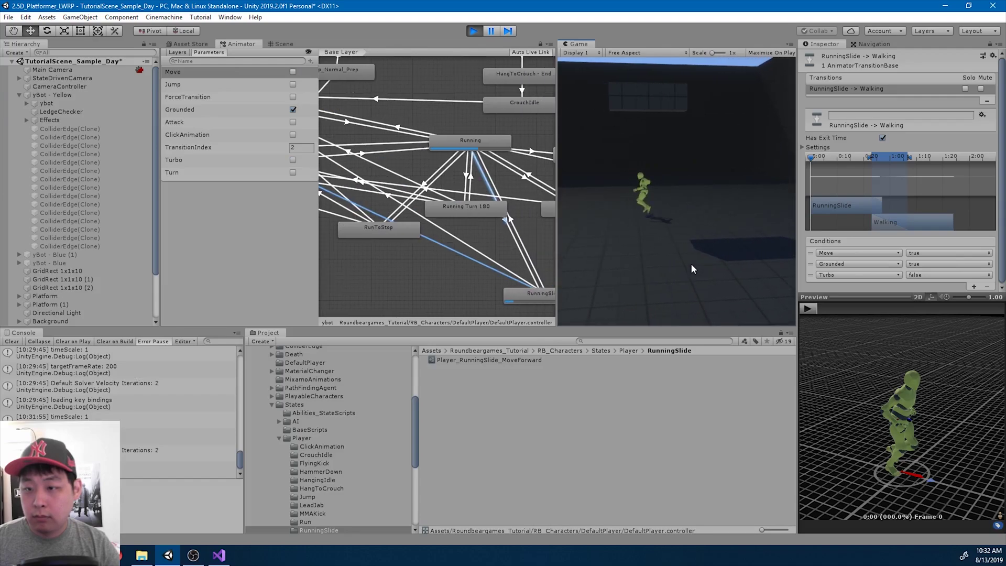
key("s")
Shorten the end of the RunningSlide-to-Walking blend slightly and play-test another slide.
left_click_drag(911, 157, 907, 158)
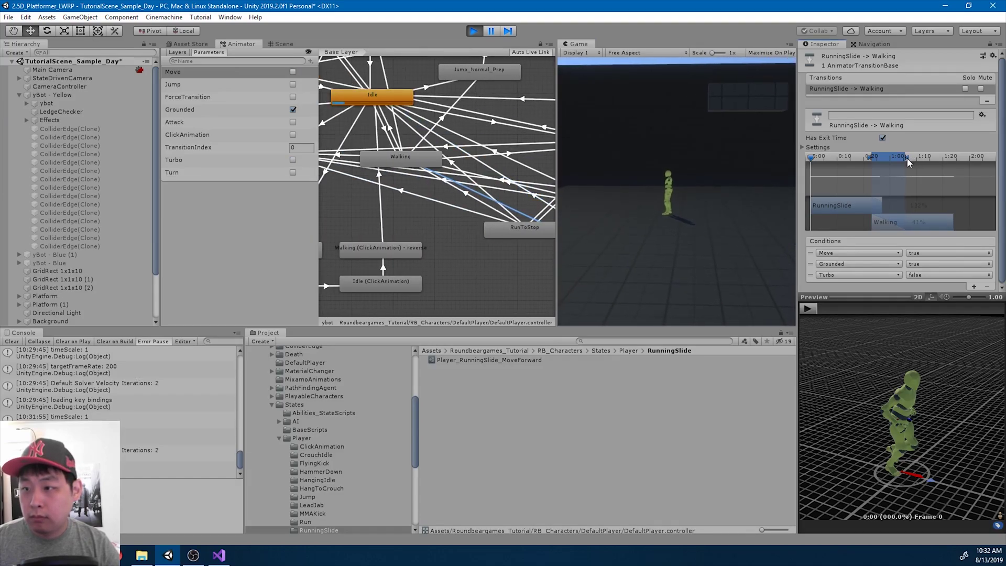
key("a")
key("shift")
key("s")
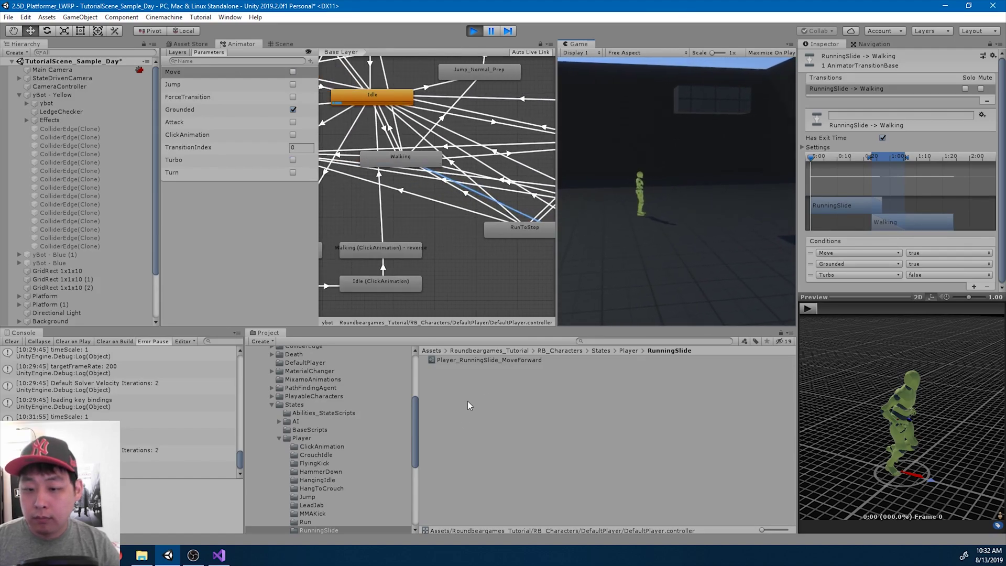
Set the final key of the Player_RunningSlide_MoveForward speed graph to a value of 0.6.
left_click(490, 360)
left_click(890, 125)
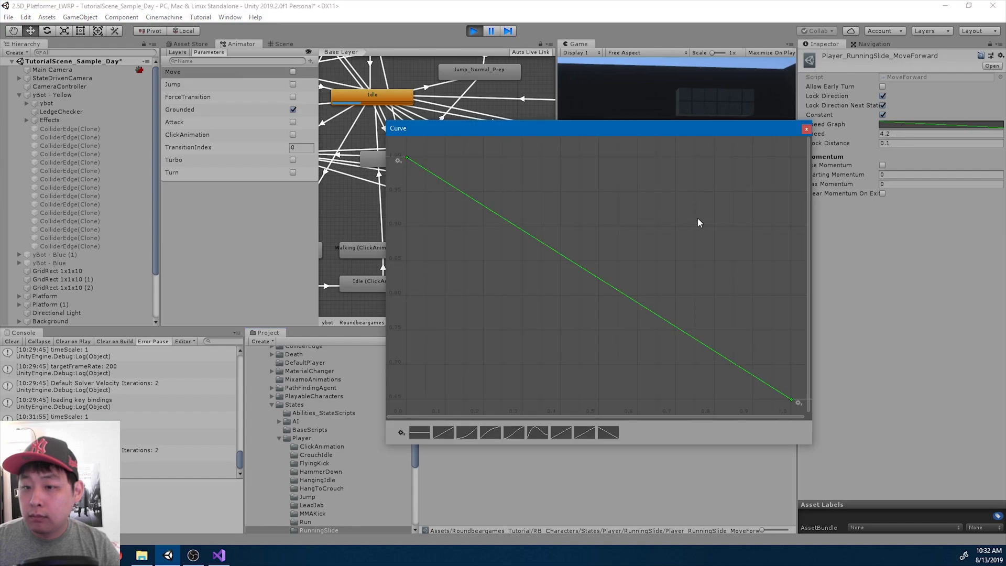
right_click(792, 401)
left_click(820, 417)
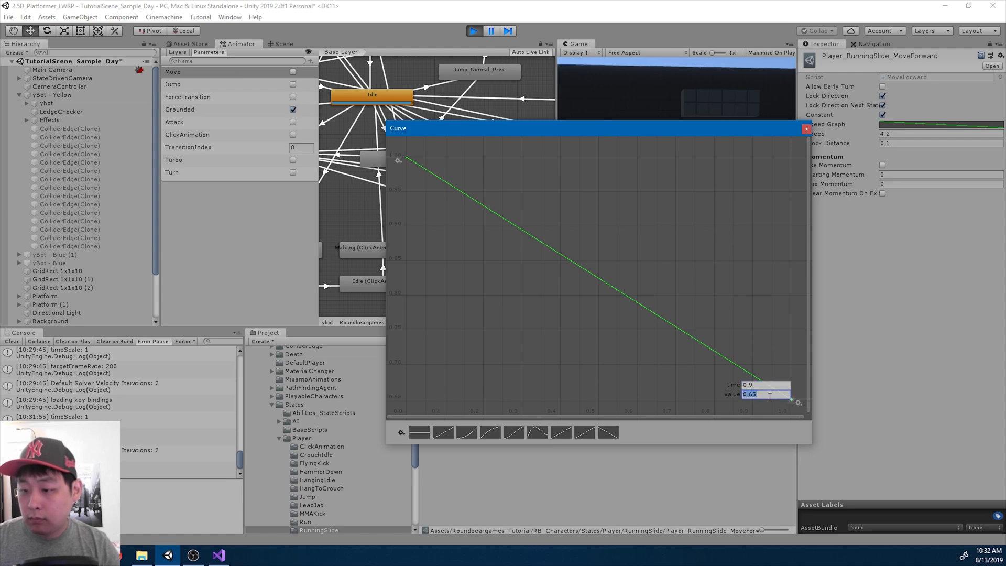
type("0.6")
key("Return")
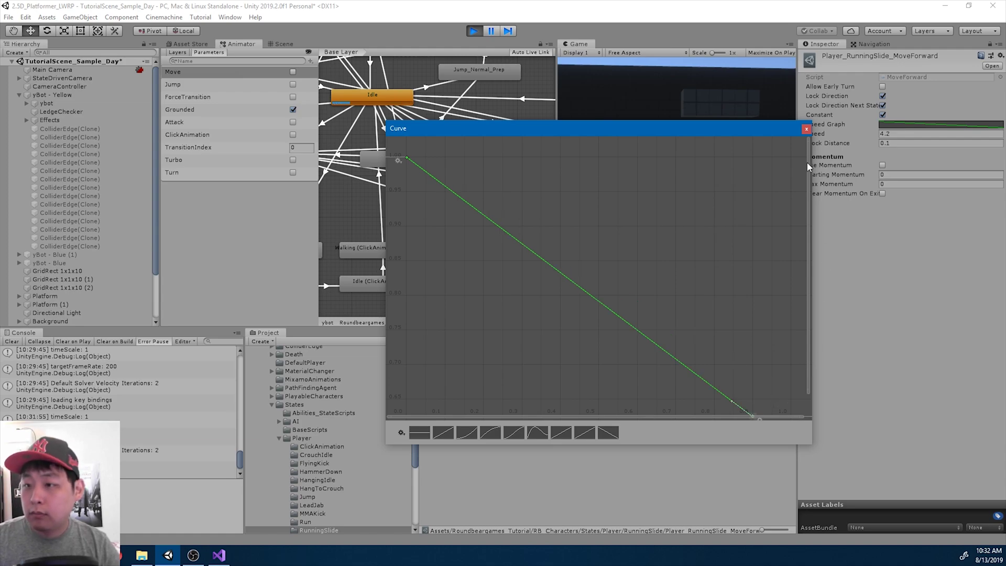
left_click(807, 129)
Play-test running slides in both directions with the adjusted speed graph, and stop play mode.
left_click(710, 256)
key("a")
key("s")
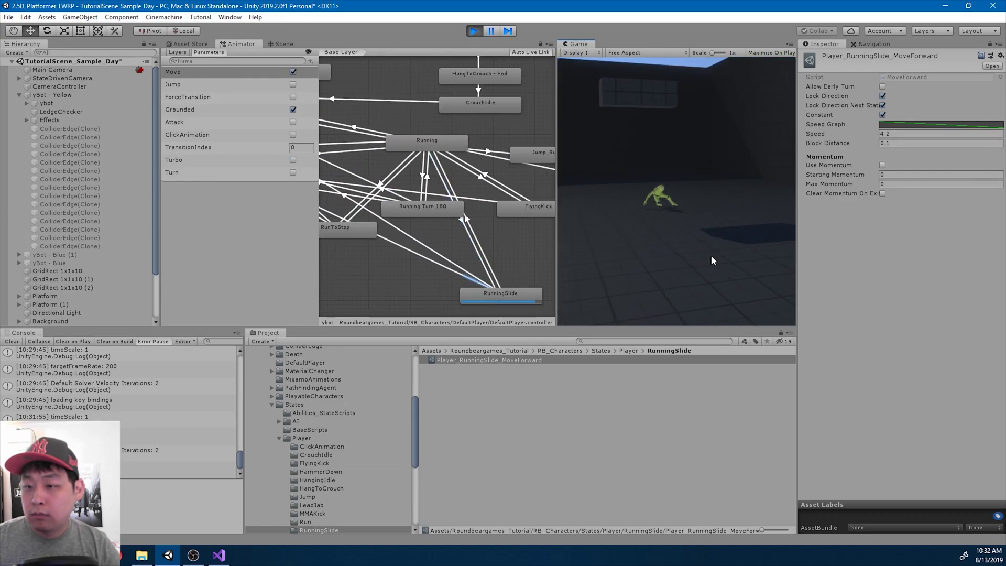
key("shift")
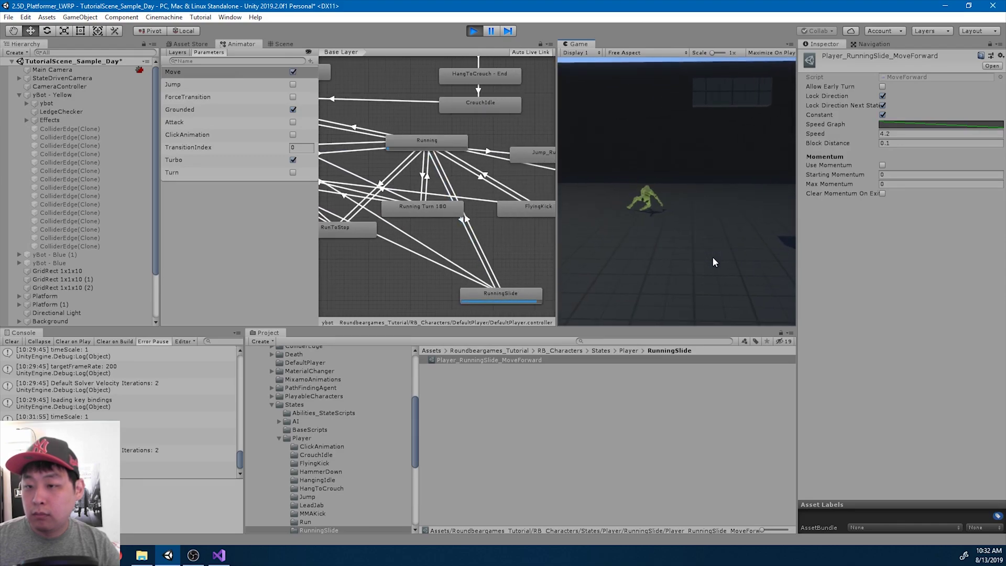
key("s")
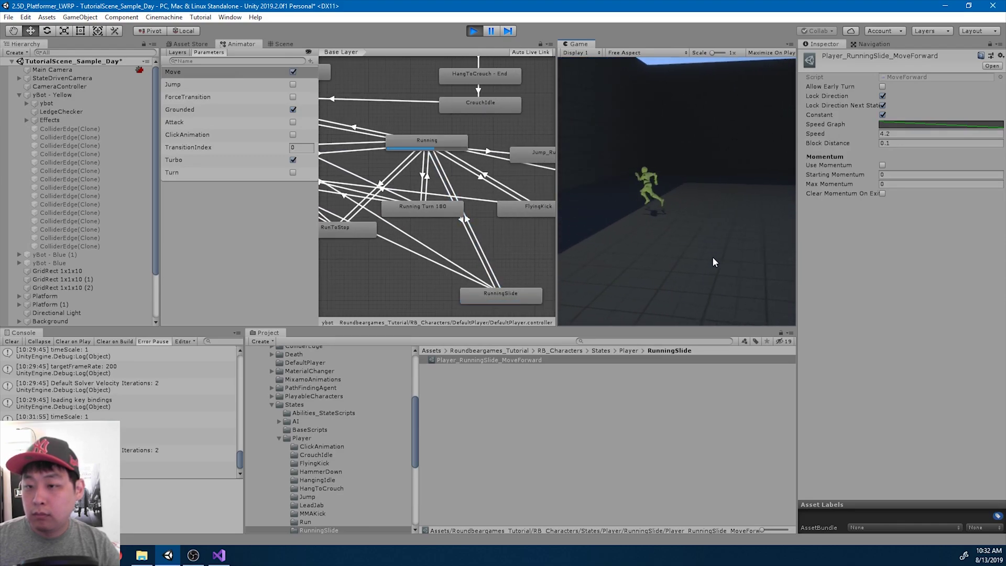
key("d")
key("s")
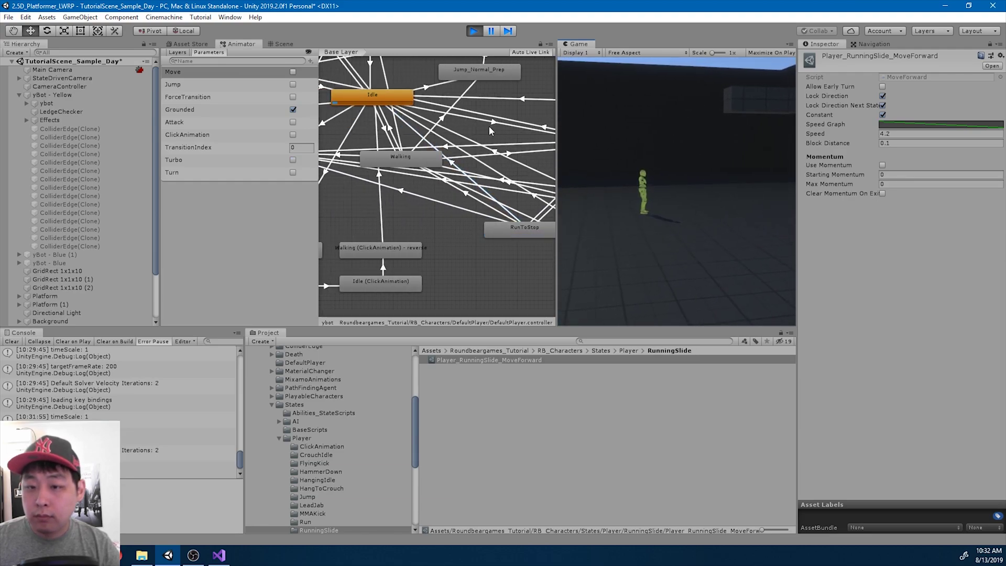
left_click(473, 32)
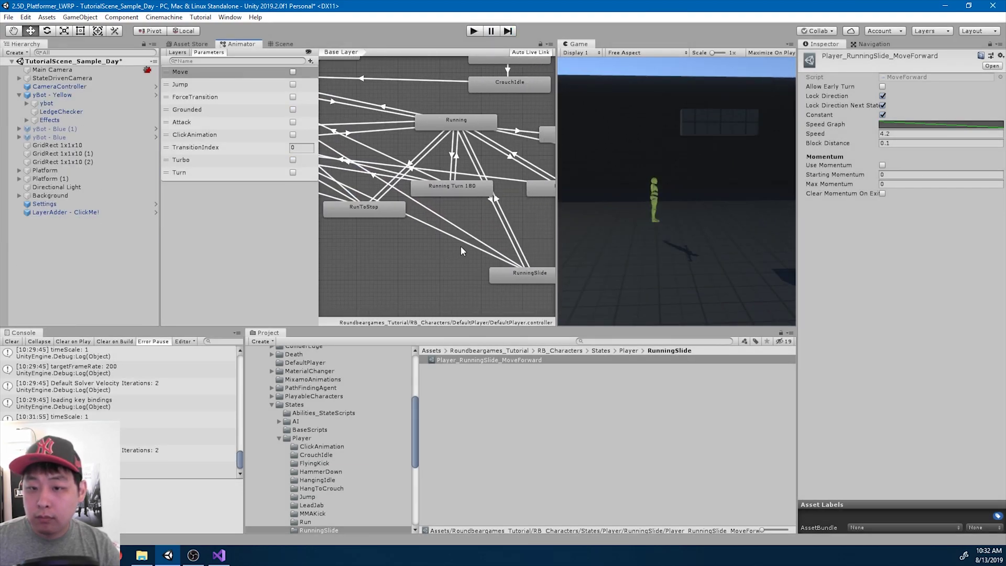
Lengthen the RunningSlide-to-Running blend so it starts earlier and ends slightly later, previewing the transition between adjustments.
left_click(513, 234)
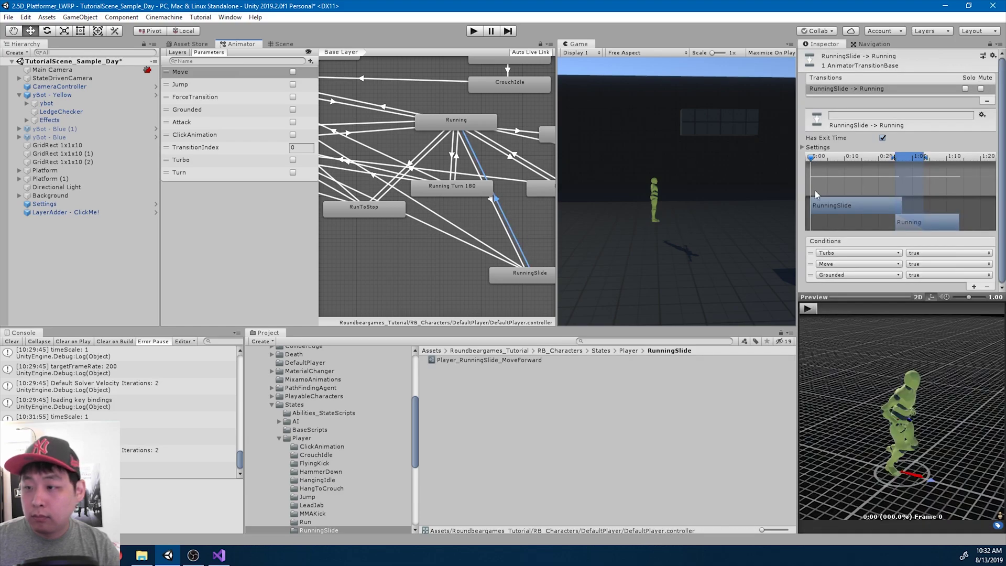
left_click_drag(893, 156, 889, 158)
left_click(808, 309)
left_click(806, 311)
left_click_drag(888, 158, 931, 159)
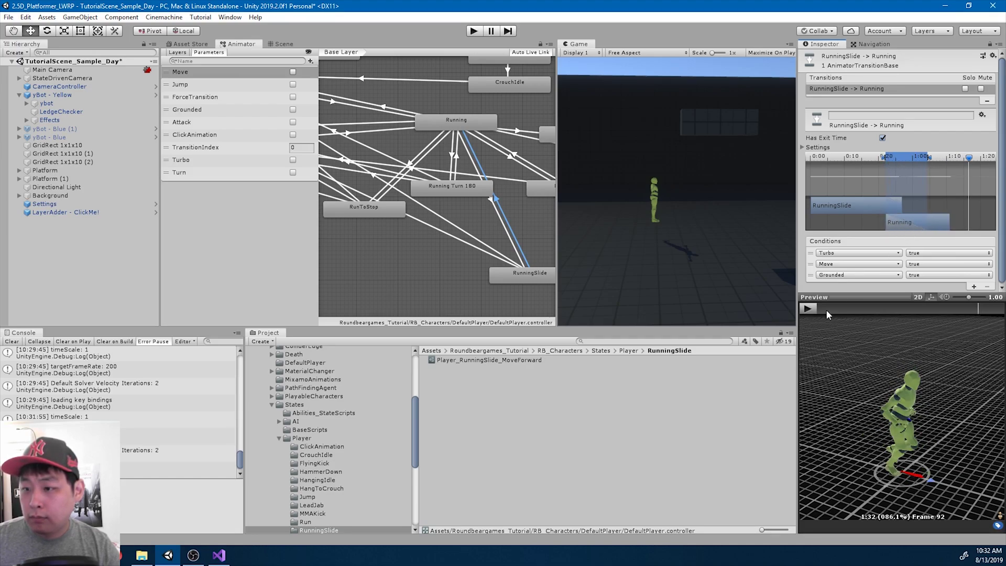
left_click(808, 309)
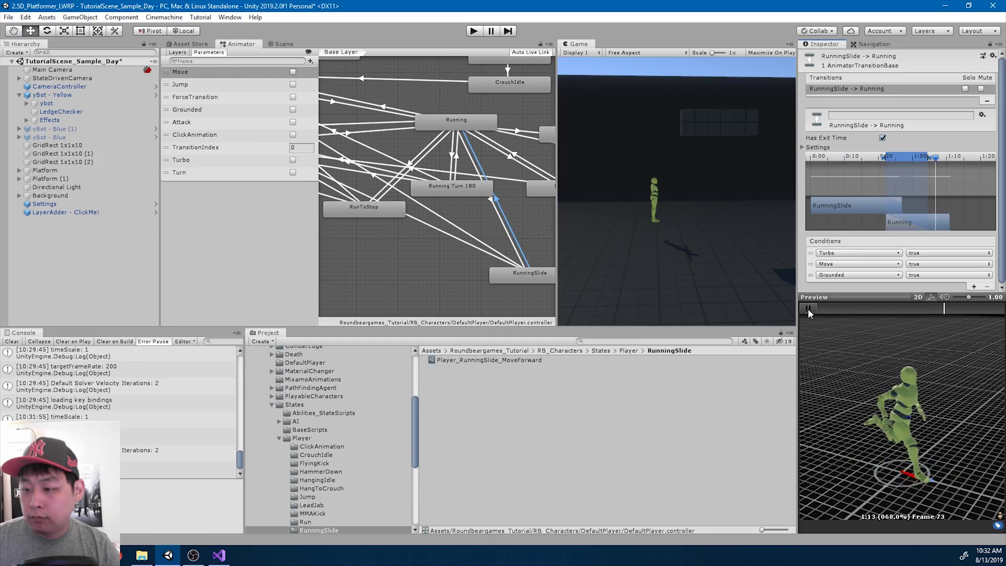
Play-test running slides in both directions with the lengthened RunningSlide-to-Running blend.
key("ctrl+p")
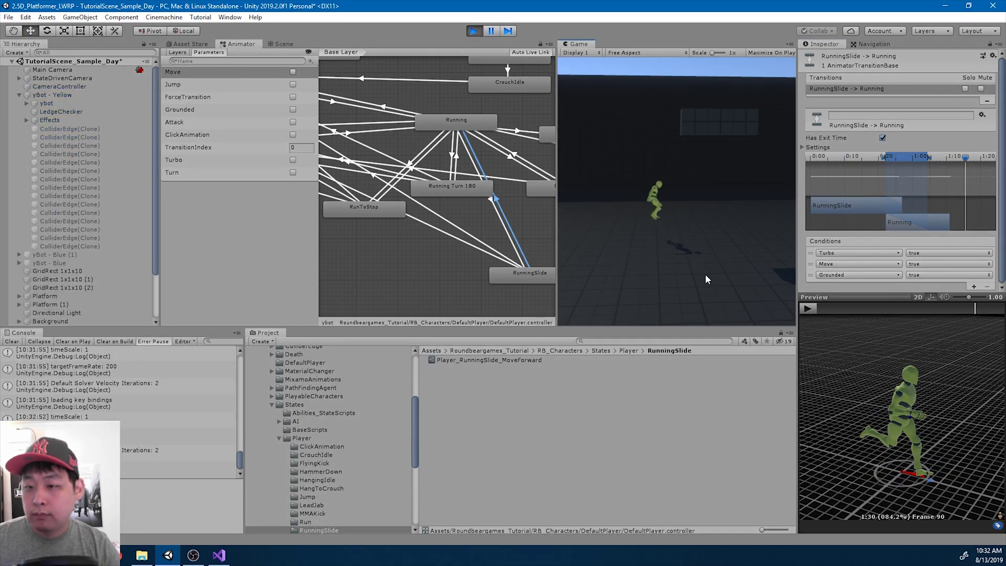
key("shift+a")
key("s")
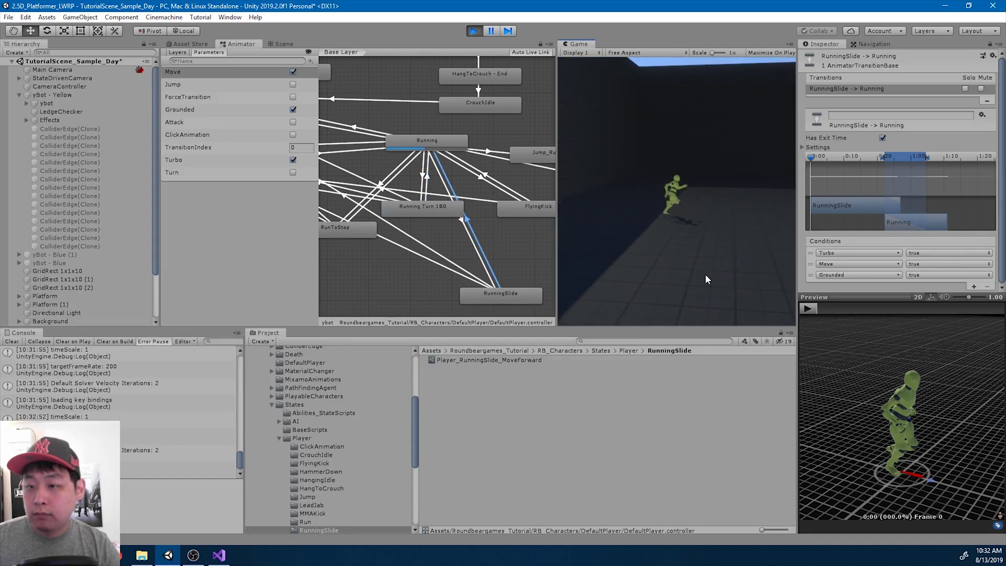
key("shift+d")
key("s")
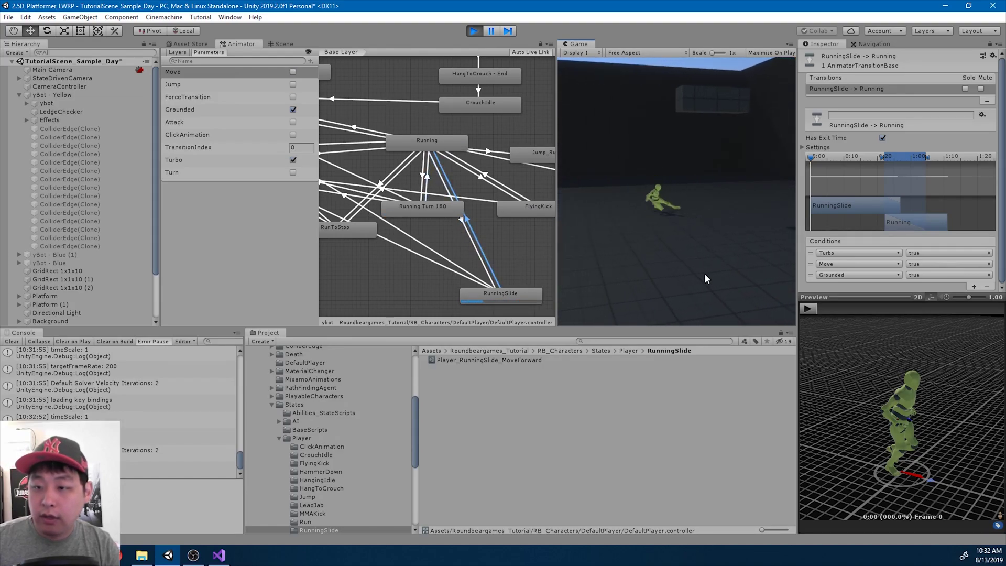
key("s")
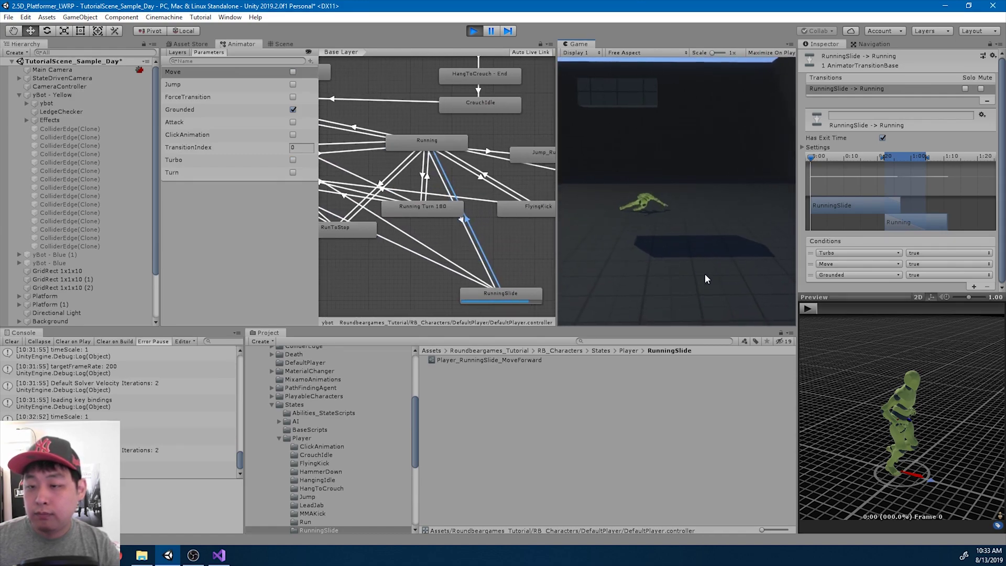
Play-test repeated slides combined with running and turning around, and stop play mode.
key("shift+Right")
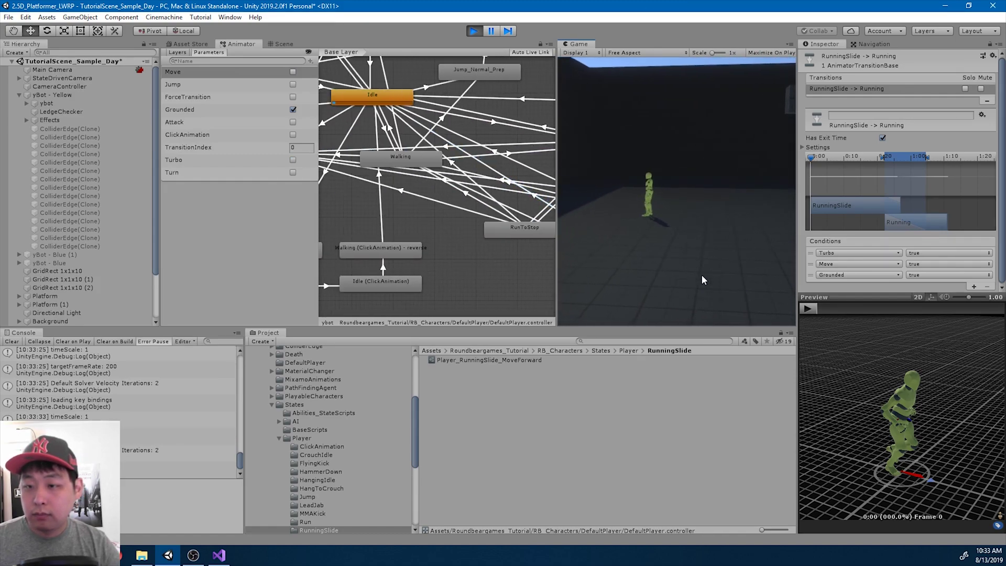
key("shift+Right")
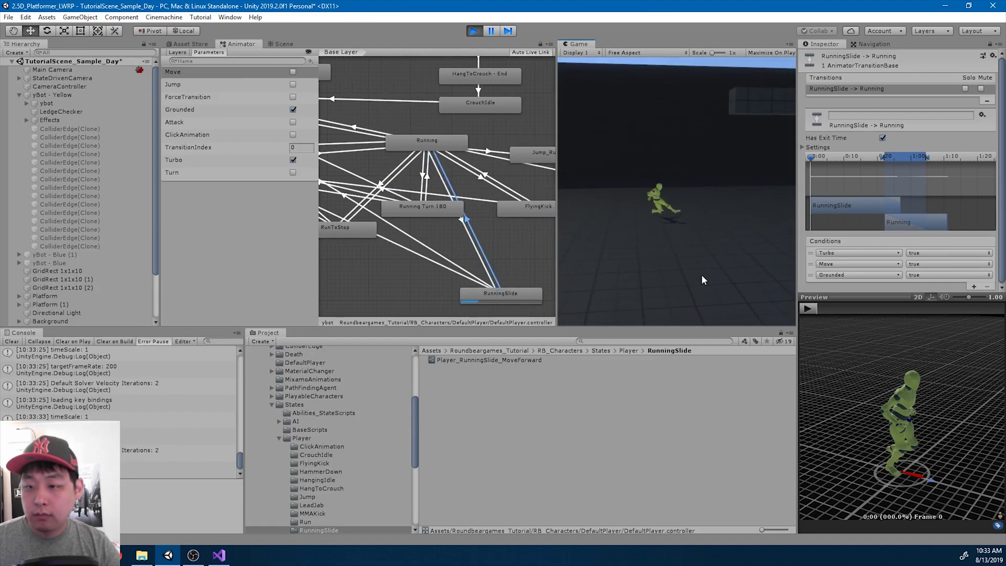
key("shift+Right")
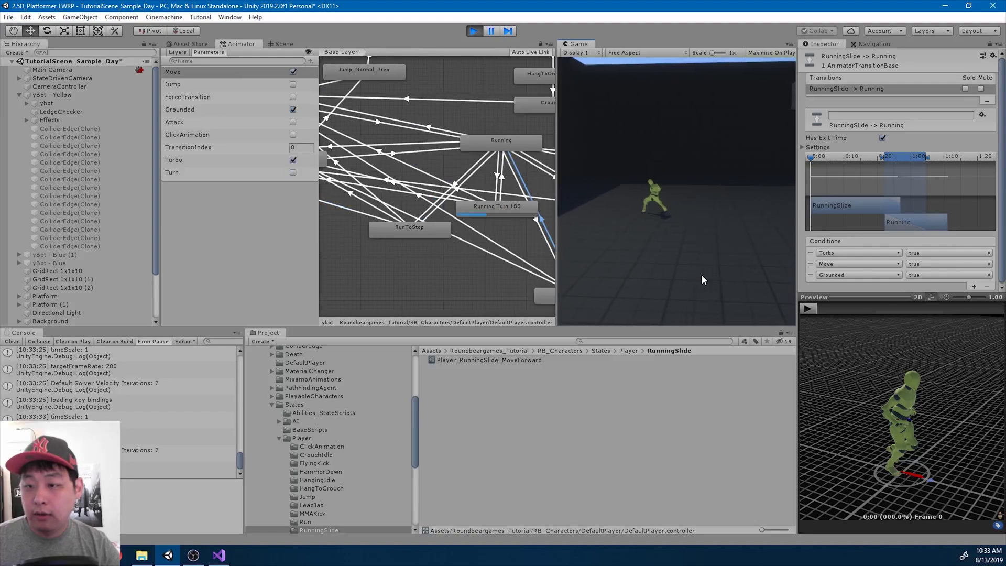
key("shift+Right")
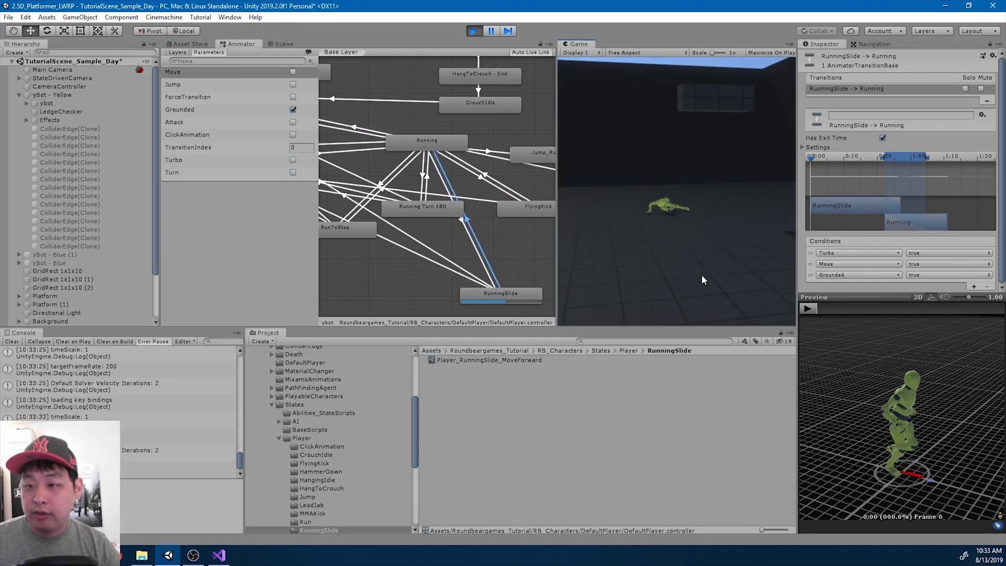
key("shift+Right")
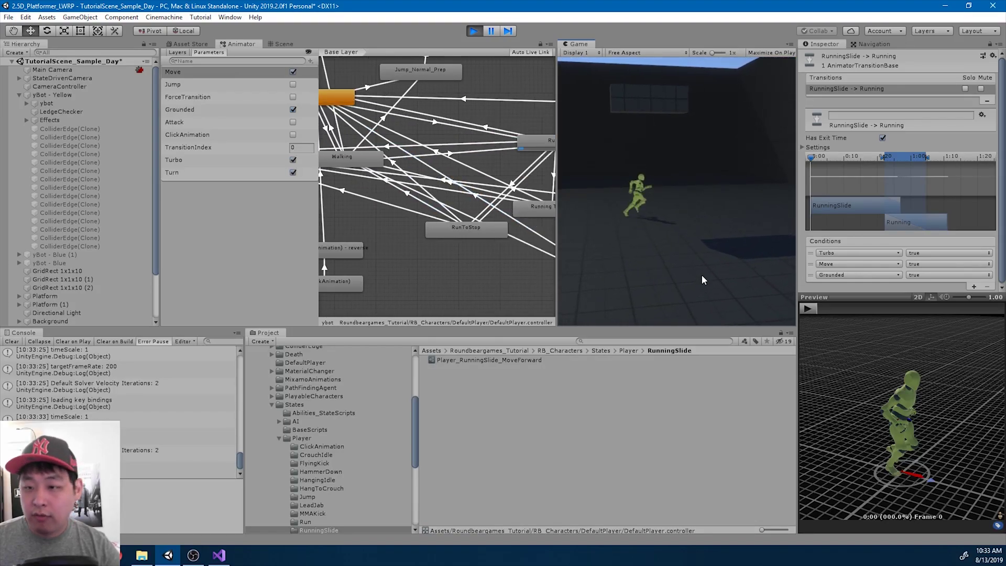
key("s")
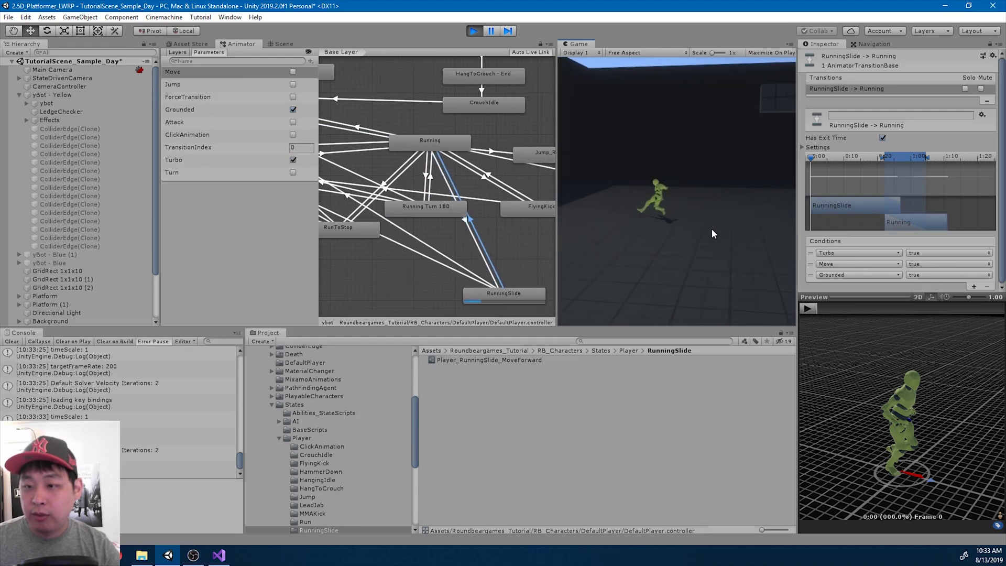
key("shift+Right")
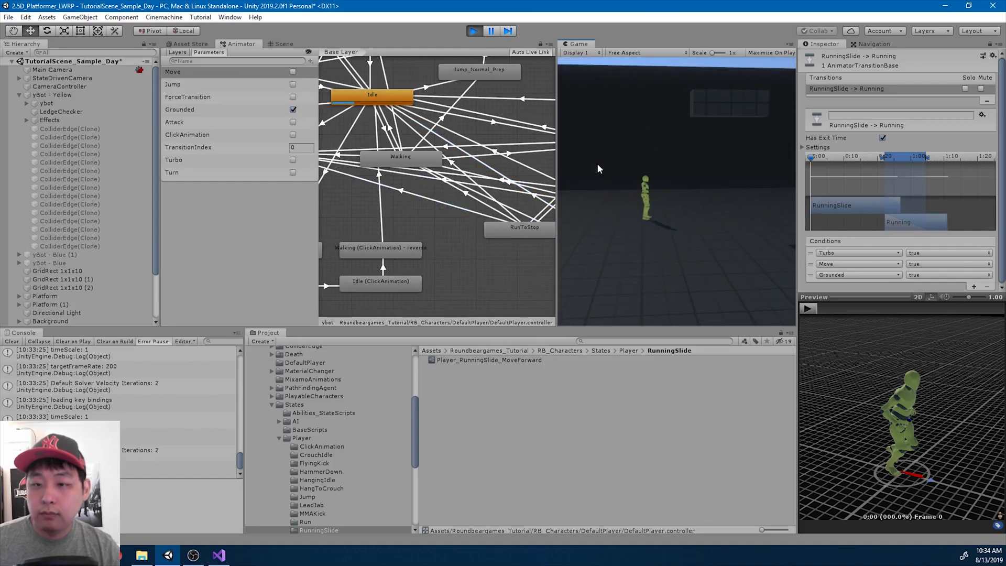
left_click(474, 30)
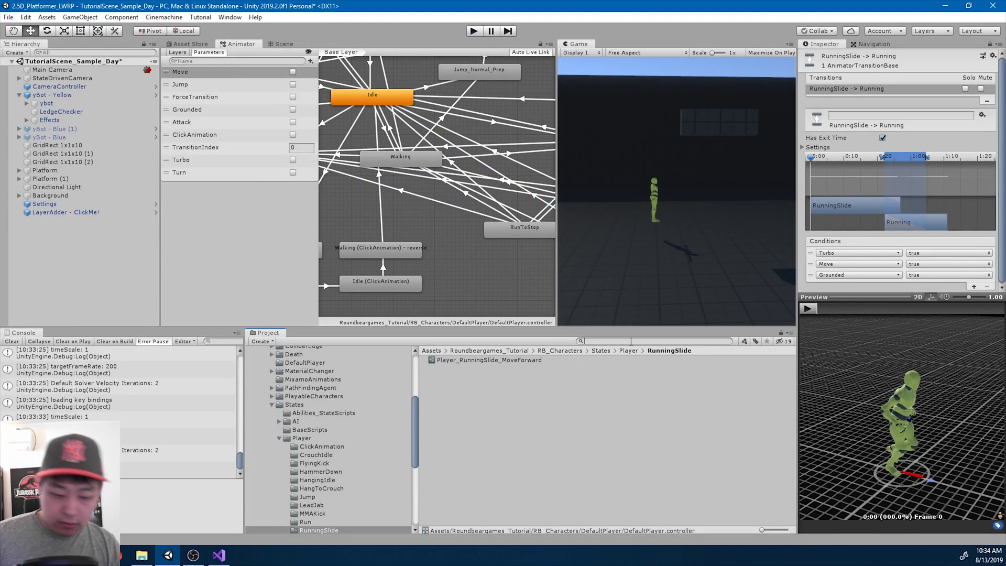
Search the project assets for "idle" and open the Idle script in Visual Studio.
key("Down")
key("Down")
key("Down")
key("Down")
key("Down")
key("Down")
key("Down")
key("Down")
key("Down")
key("Down")
key("Down")
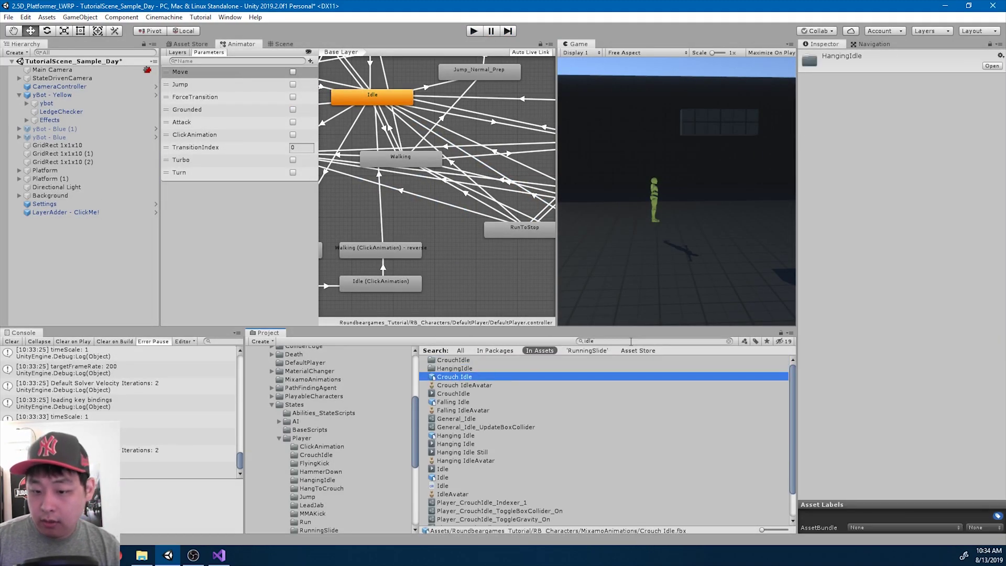
key("Down")
key("Down")
key("Down")
key("Down")
key("Down")
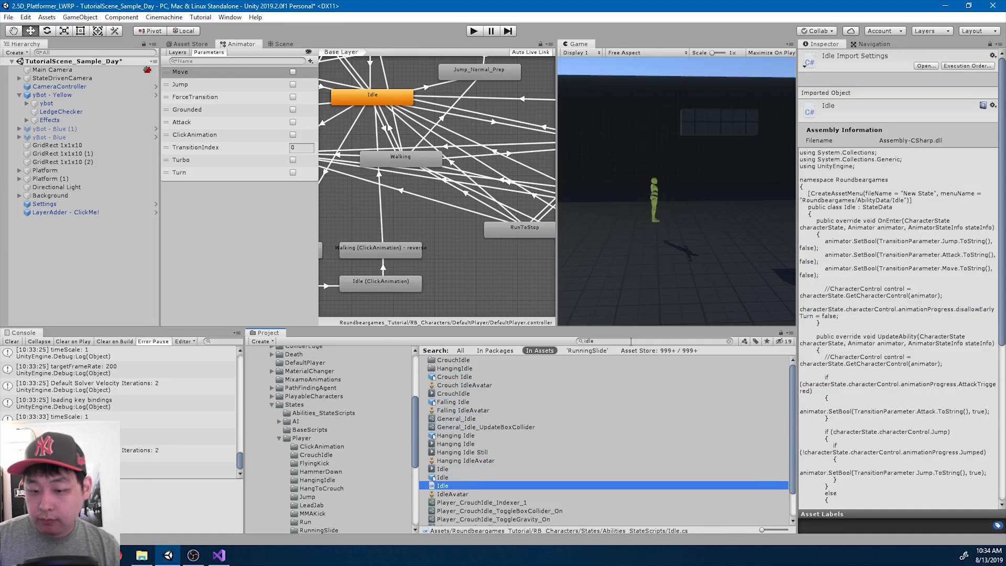
key("Return")
Add "characterState.characterControl.animationProgress.LockDirectionNextState = false;" before the attack check in UpdateAbility, and save Idle.cs.
scroll(393, 201, "down", 3)
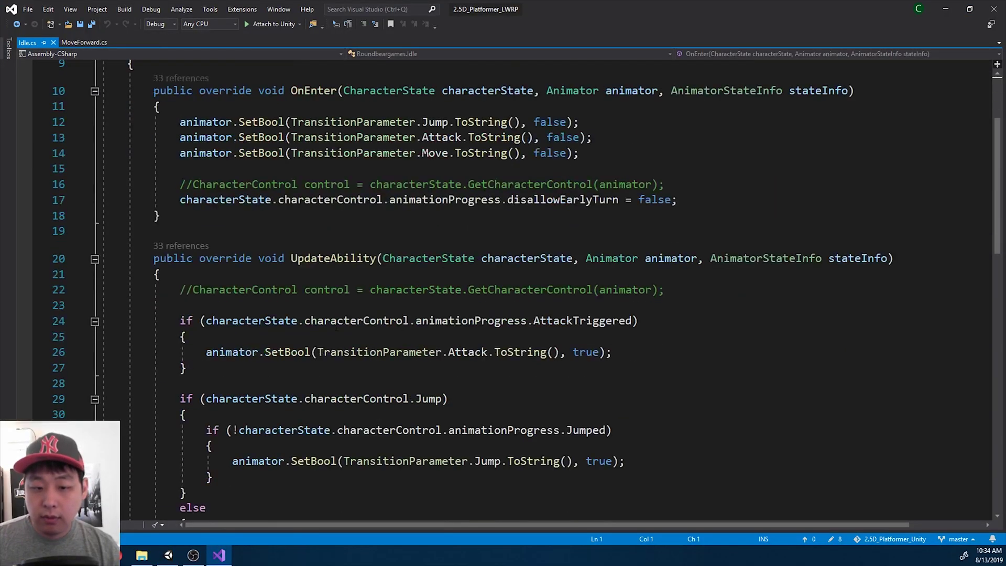
left_click(273, 307)
key("Return")
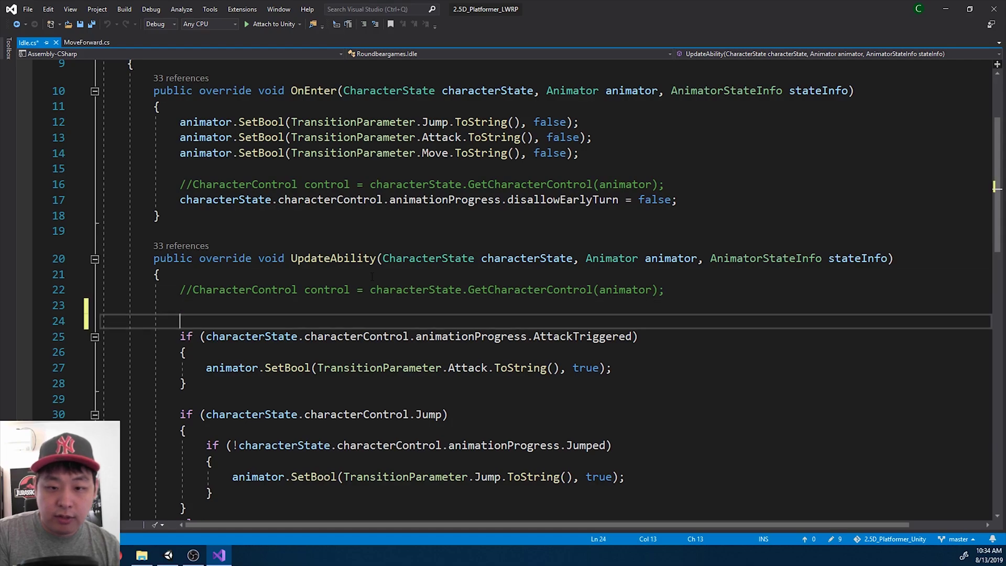
key("Return")
key("Up")
type("character")
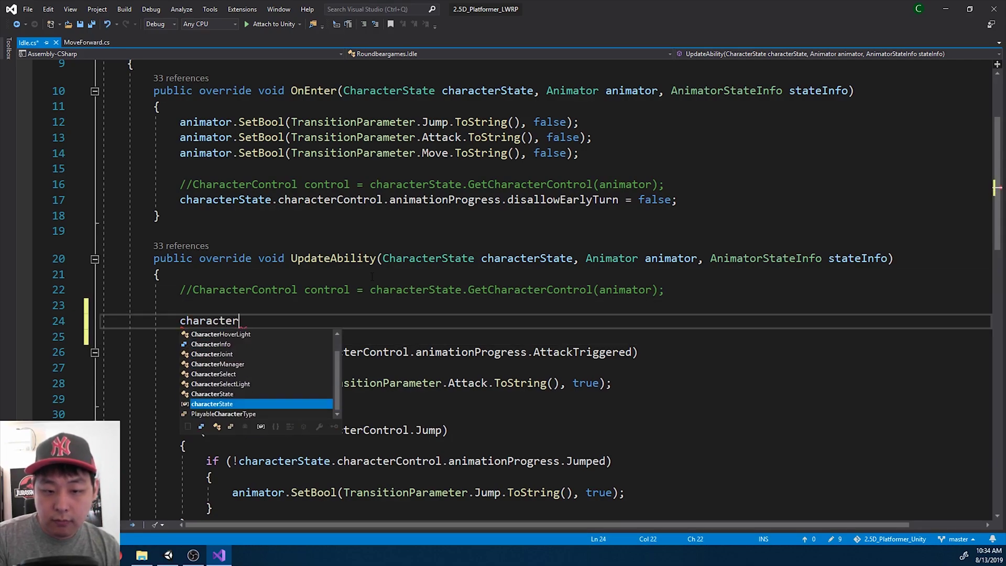
key("Escape")
type("State.a")
type("n")
key("BackSpace")
key("BackSpace")
type("cha")
key("Tab")
type(".")
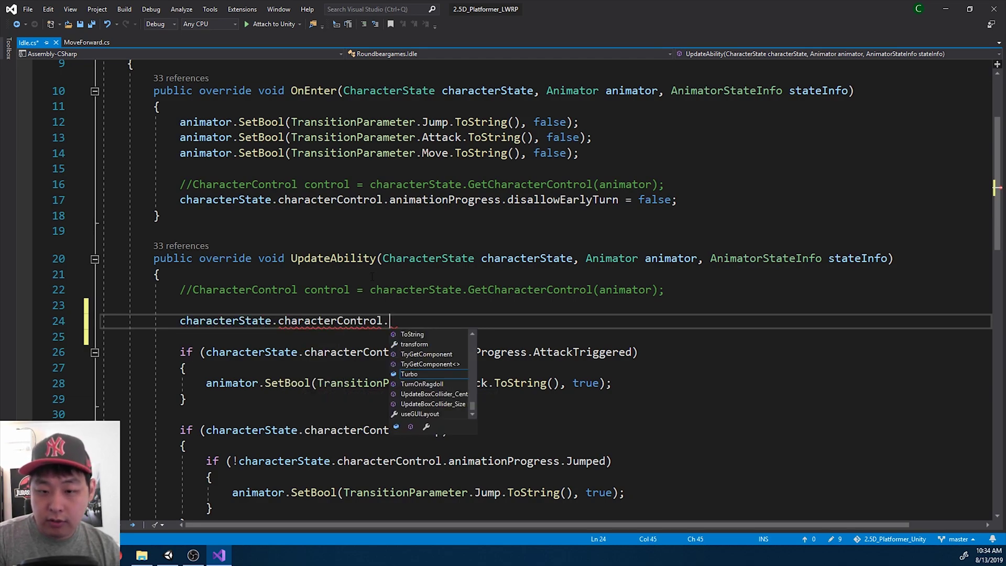
type("animationProgress.")
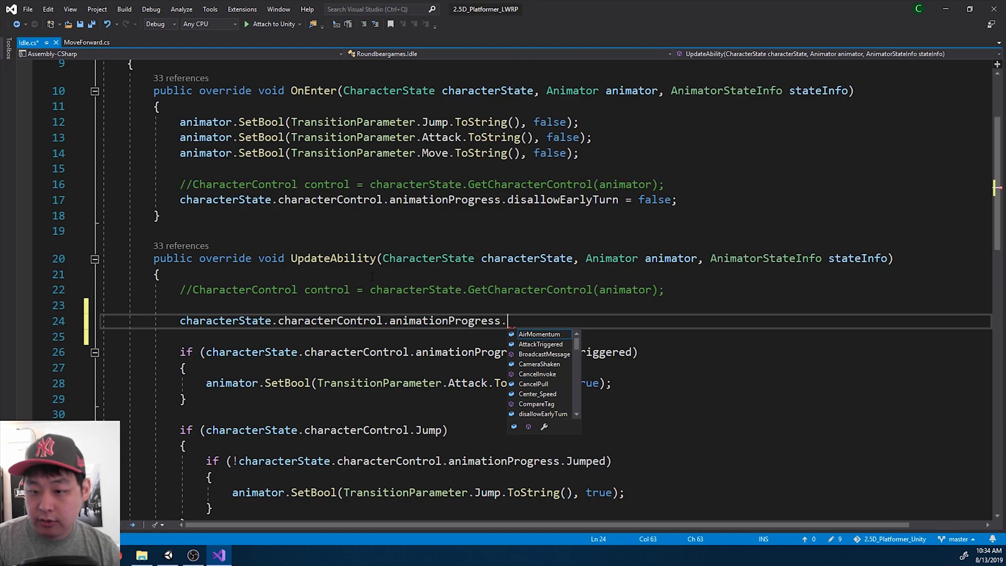
type("lo")
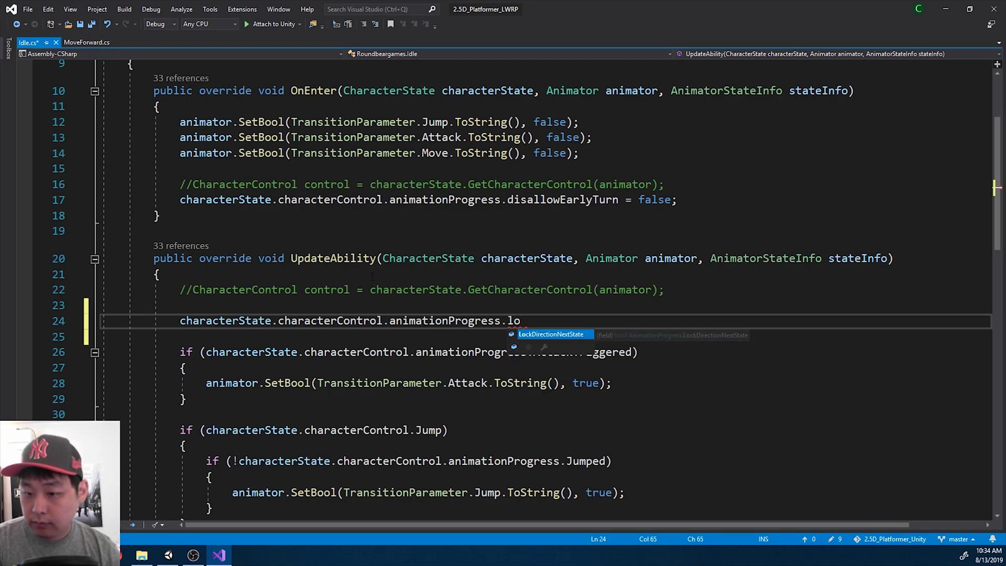
key("Tab")
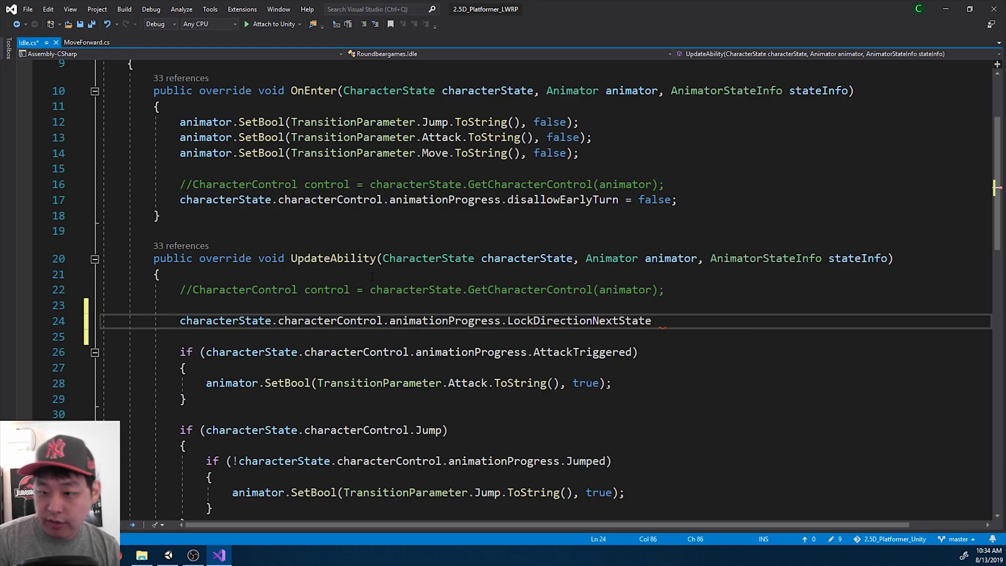
type("= false;")
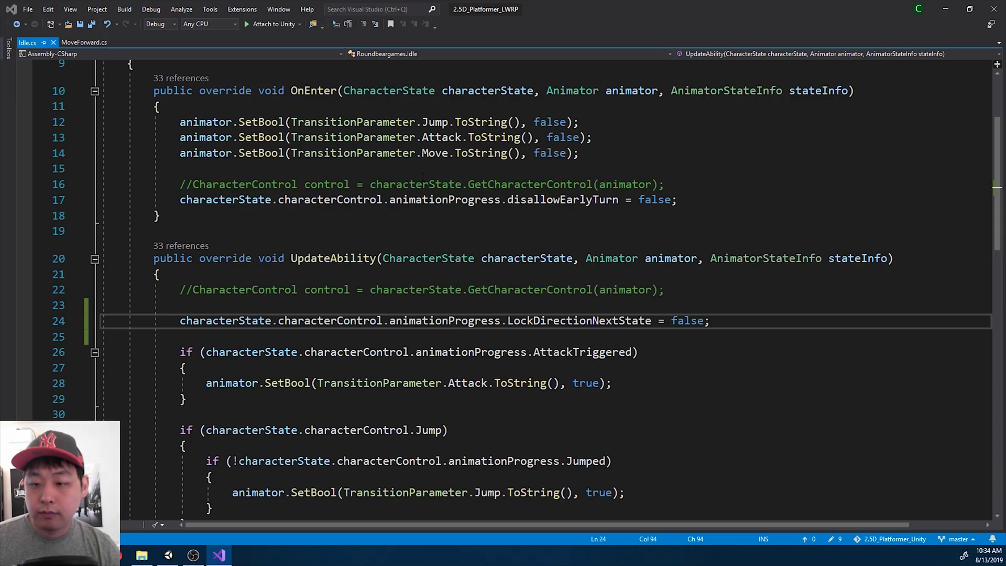
Switch back to Unity, start play mode, and play-test running slides in one direction with the updated Idle script.
key("alt+Tab")
left_click(473, 31)
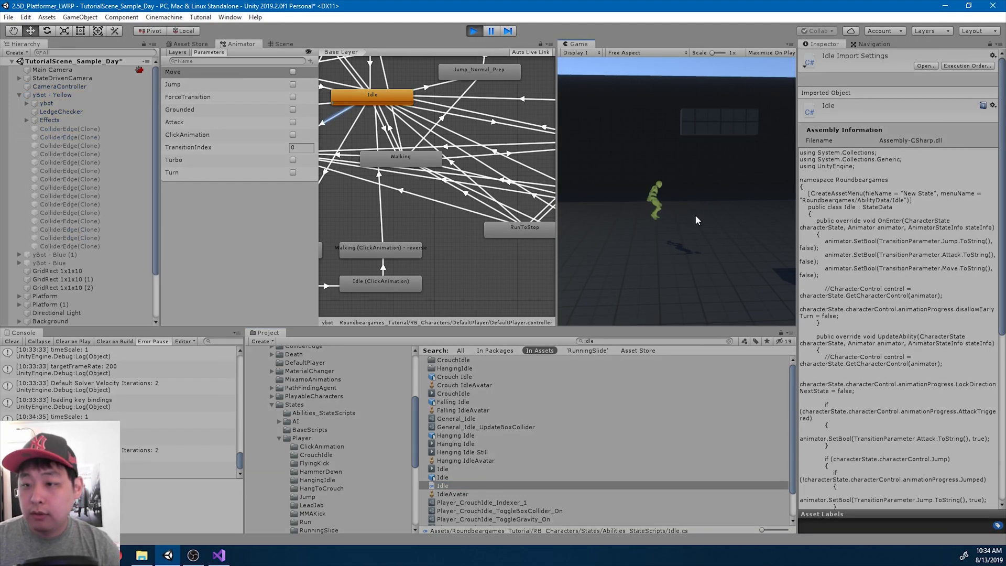
key("shift+d")
key("s")
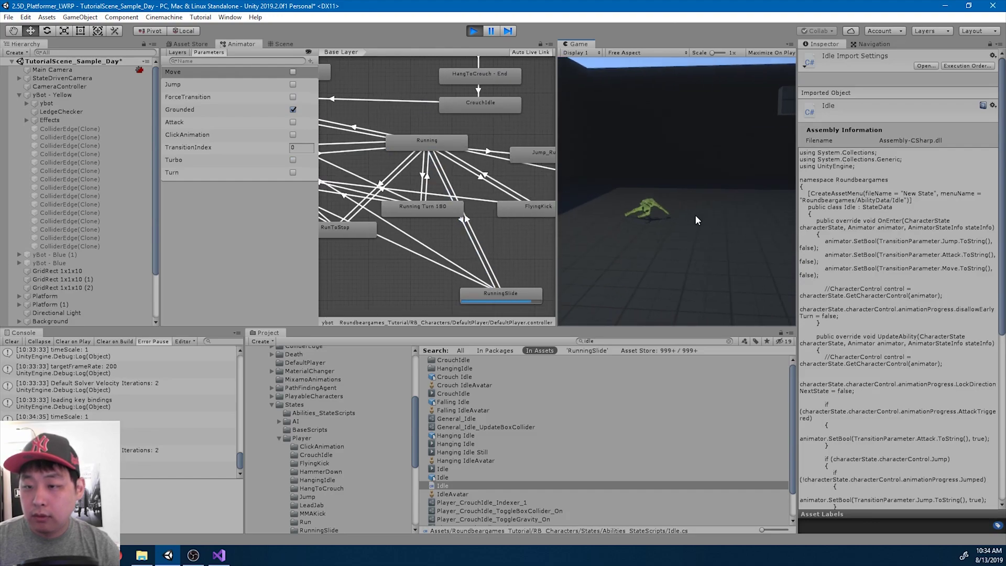
key("shift+d")
key("s")
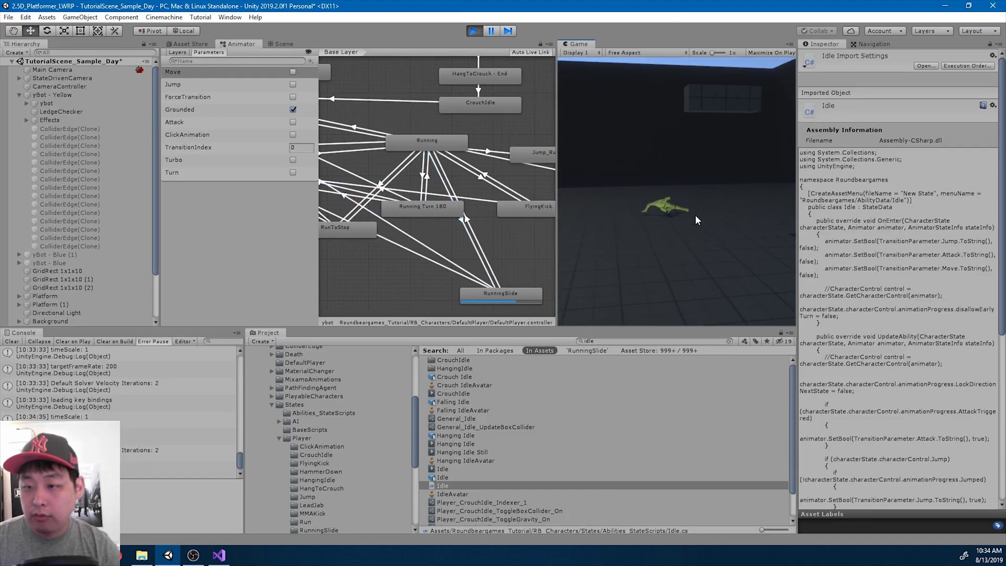
Play-test slides in alternating directions to check that the player can turn around after each slide.
key("shift+a")
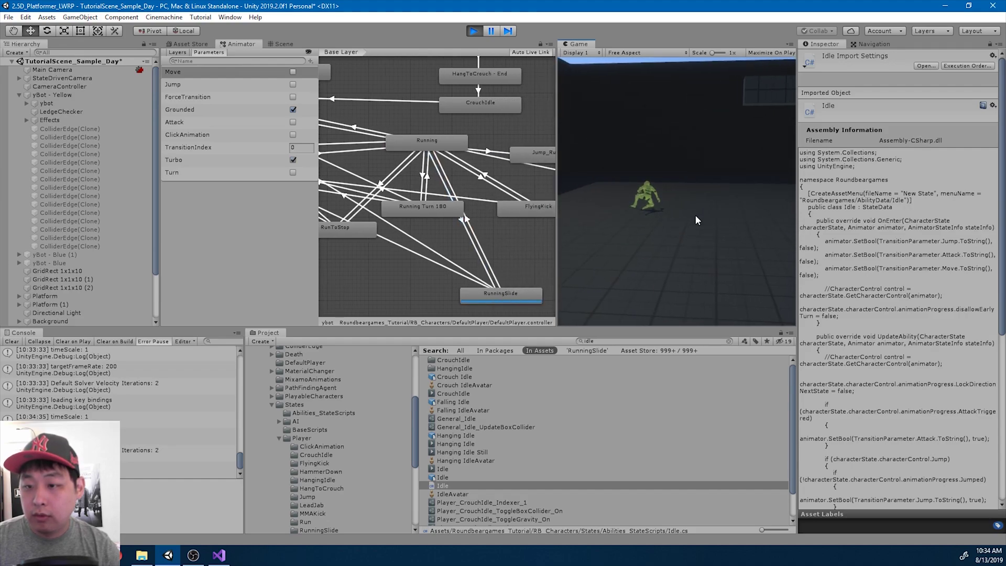
key("d")
key("shift+d")
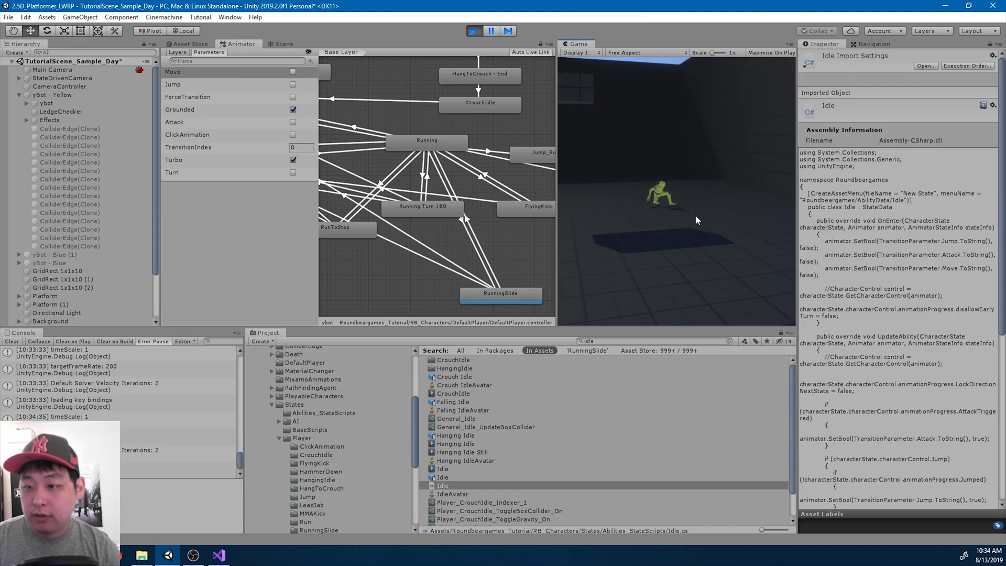
key("a")
key("shift+d")
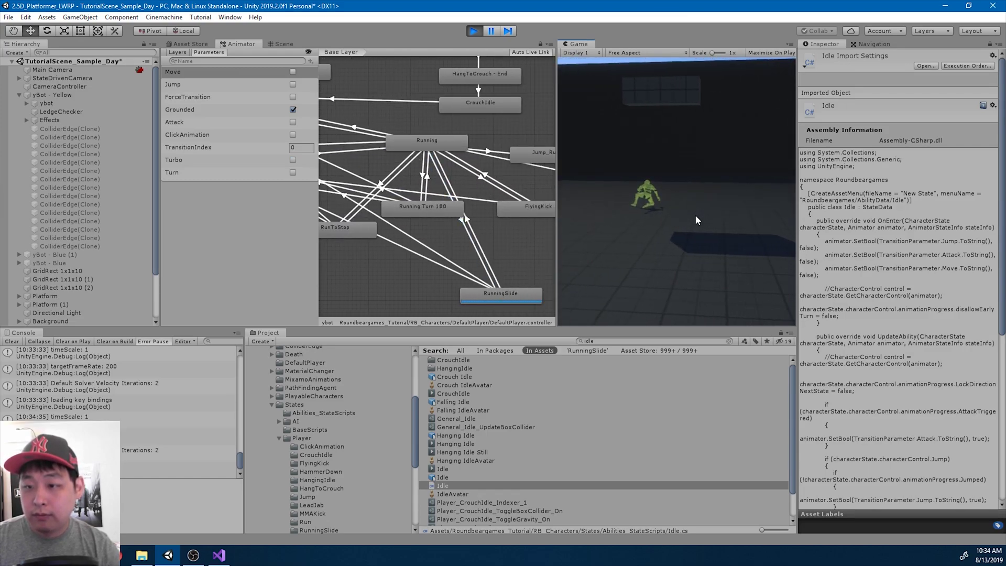
key("shift+d")
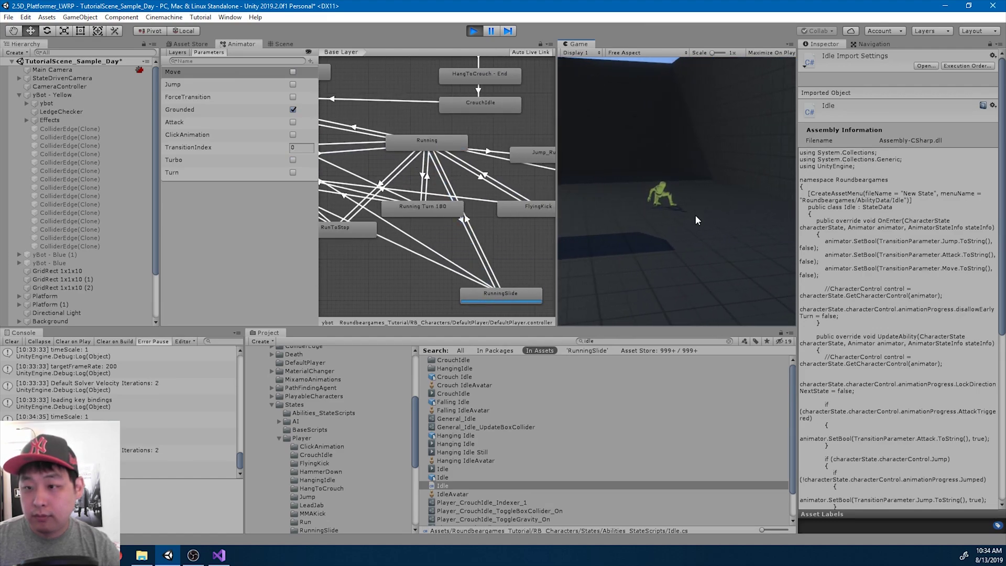
key("s")
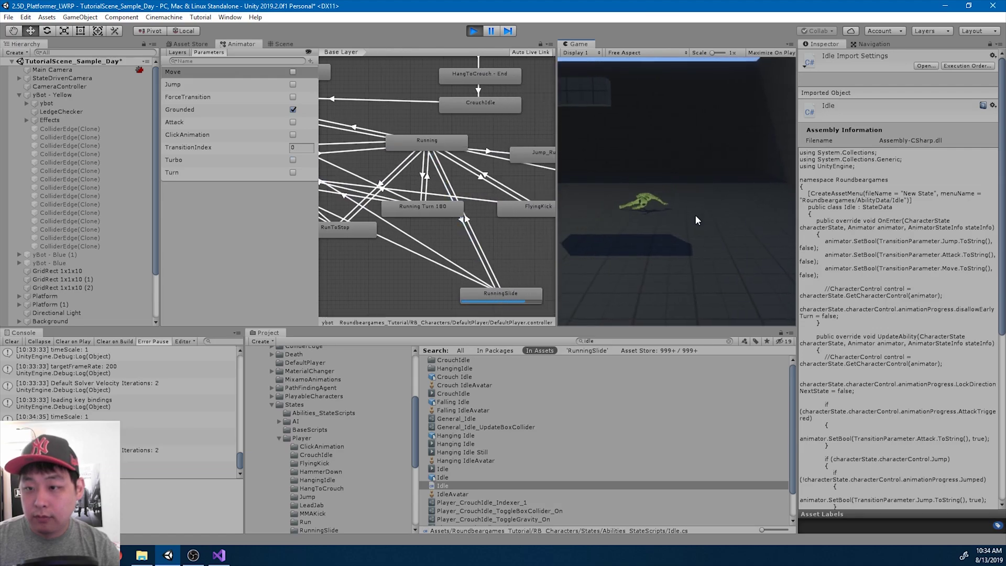
key("shift+a")
key("s")
key("shift+d")
key("s")
key("shift+d")
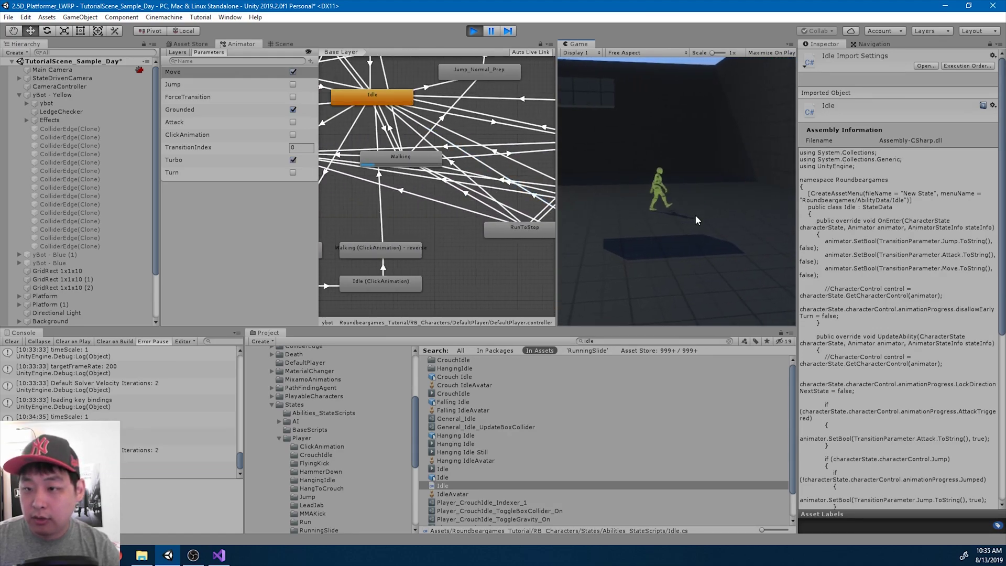
Play-test more slides mixed with walking, running and turning around, and stop play mode.
key("s")
key("d")
key("shift+a")
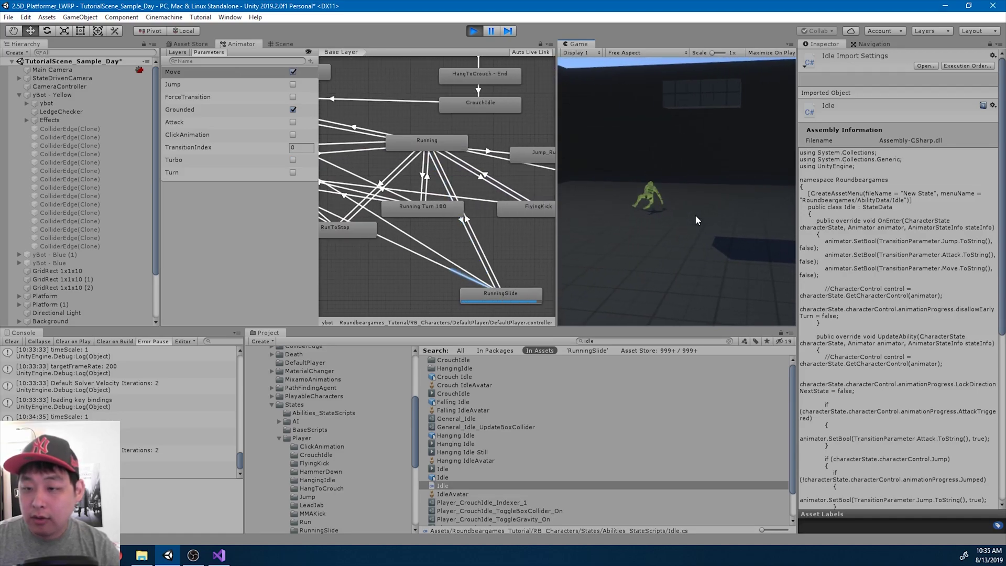
key("shift+a")
key("s")
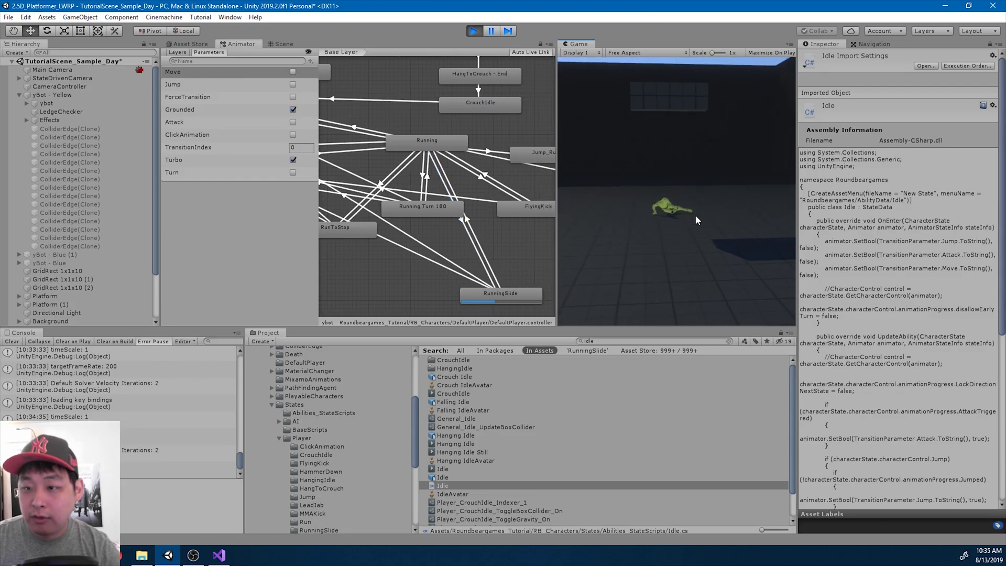
key("shift")
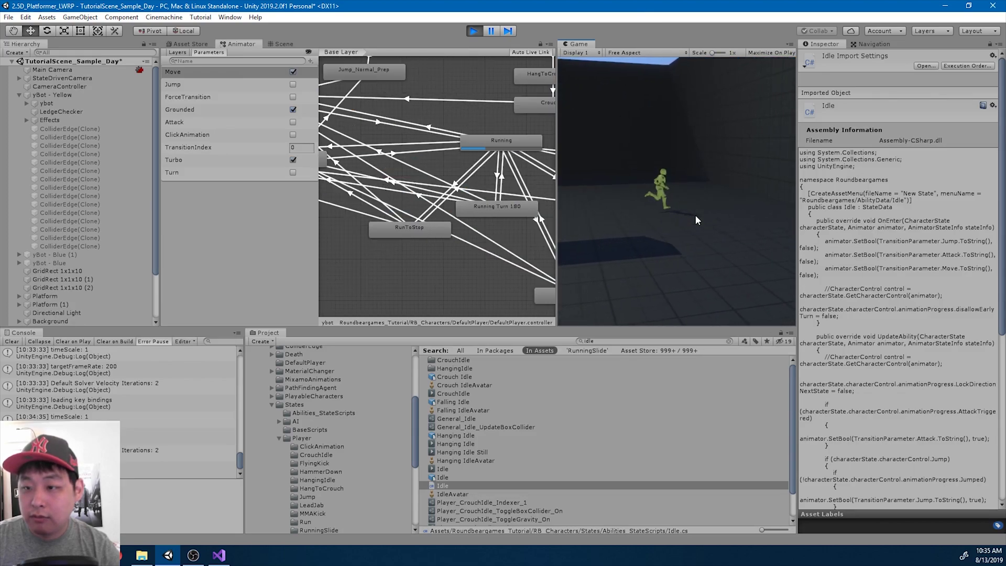
key("s")
key("a")
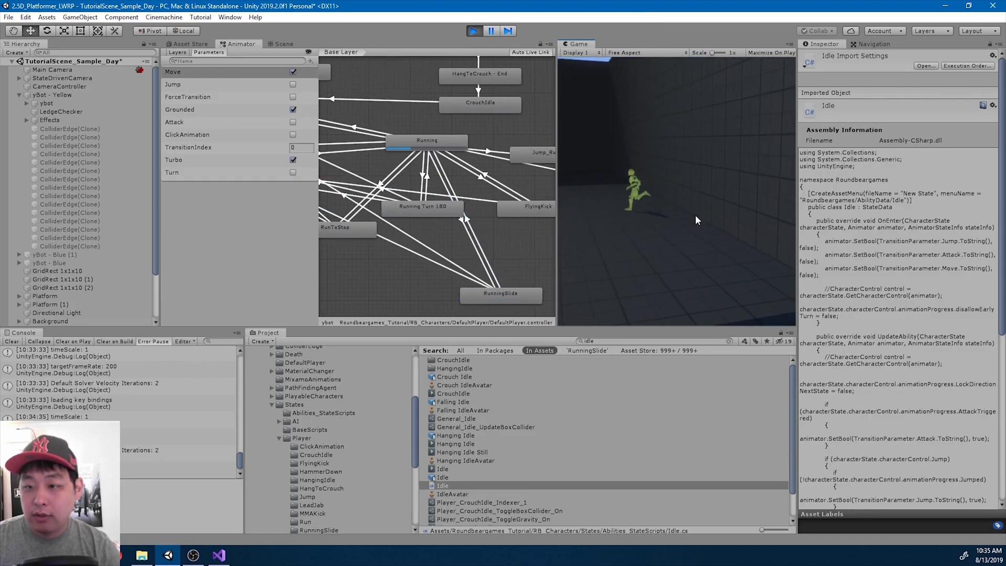
key("s")
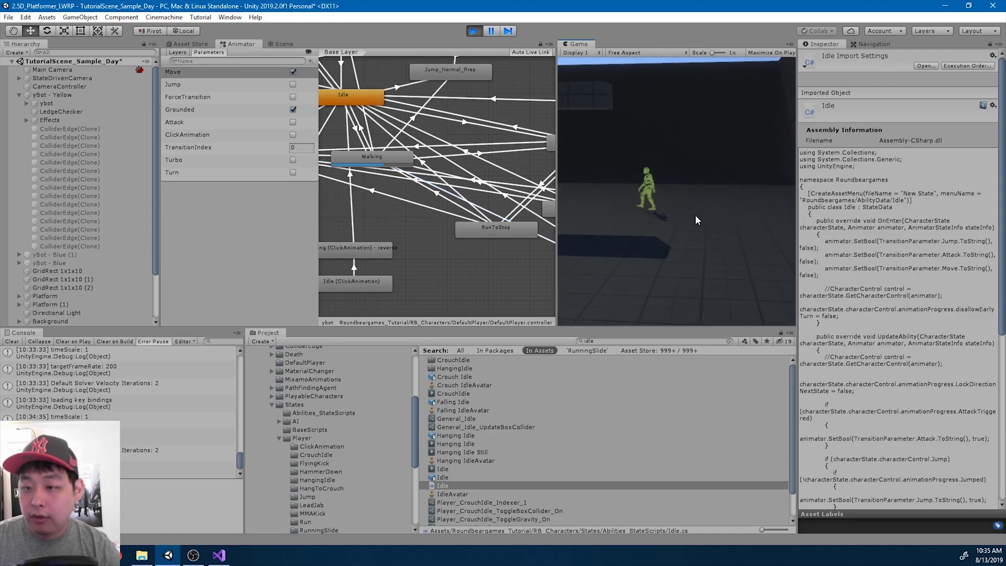
key("shift")
key("s")
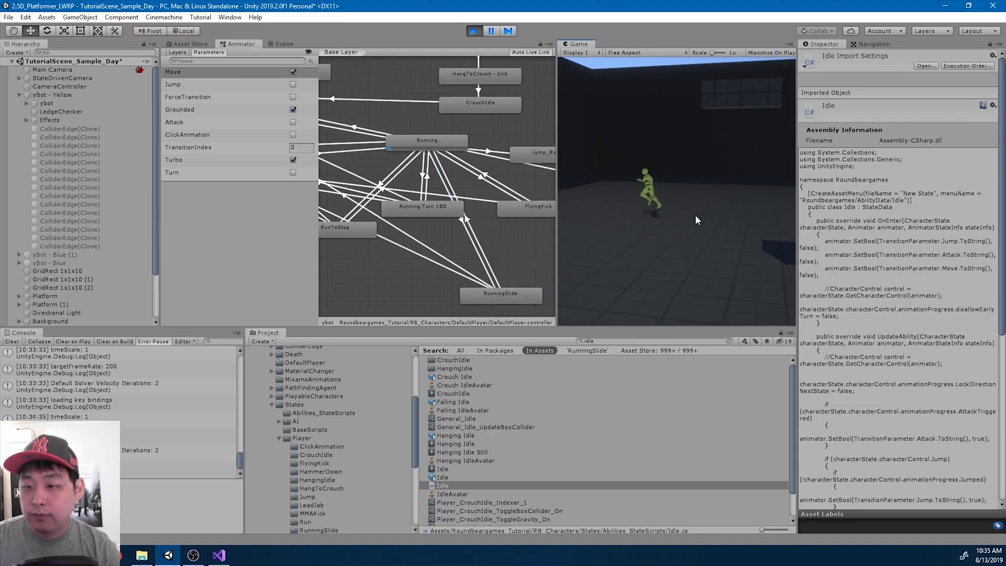
key("s")
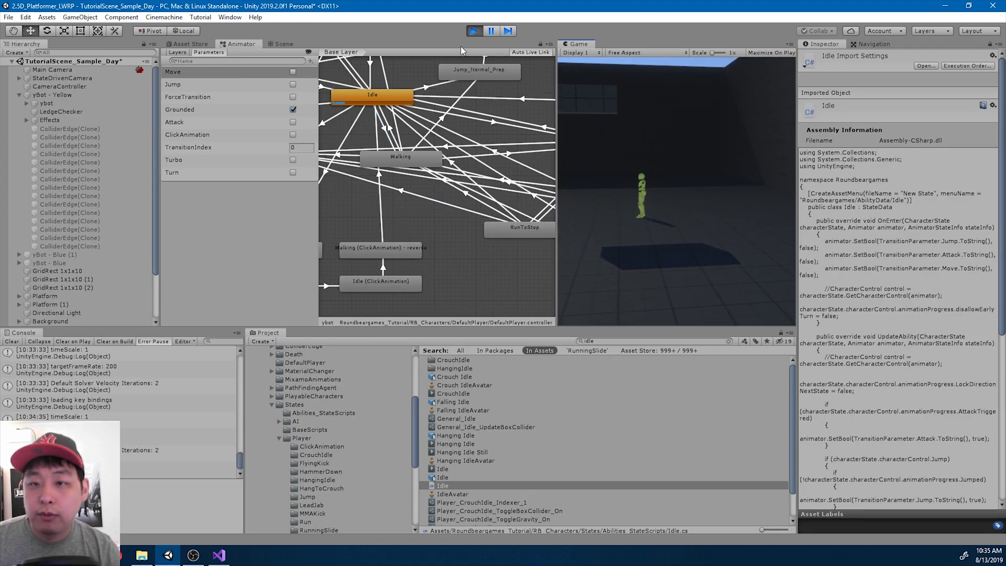
left_click(472, 31)
Create an animator transition from RunningSlide to Fall with Has Exit Time off, and preview it.
middle_click_drag(467, 252, 414, 226)
scroll(486, 263, "down", 5)
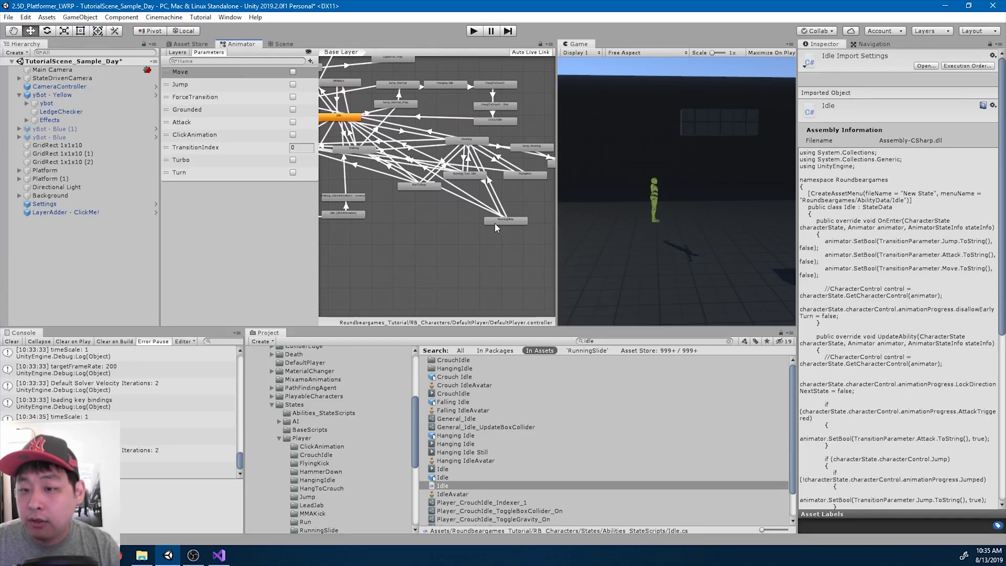
right_click(495, 222)
left_click(511, 230)
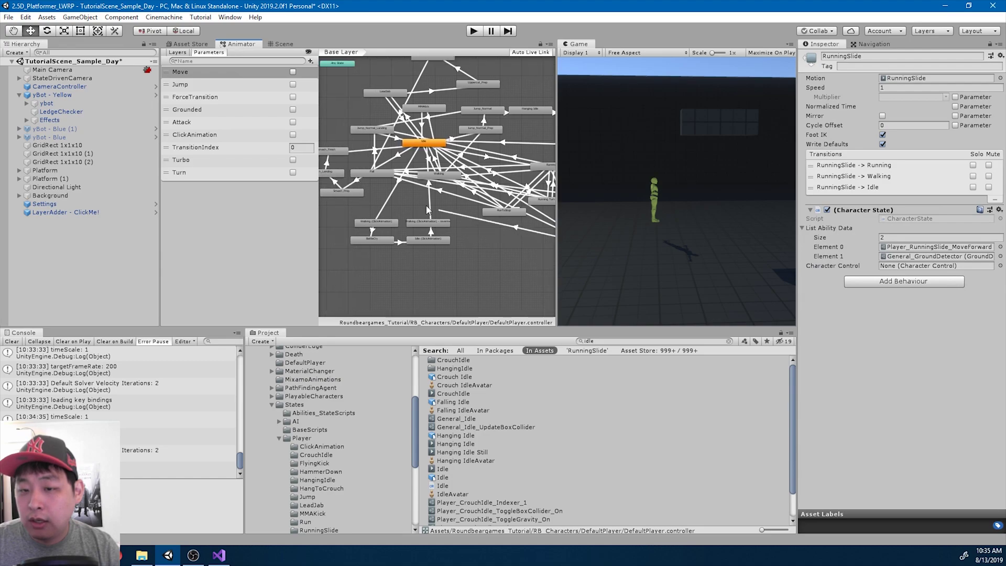
left_click(374, 180)
middle_click_drag(529, 224, 482, 218)
left_click(482, 218)
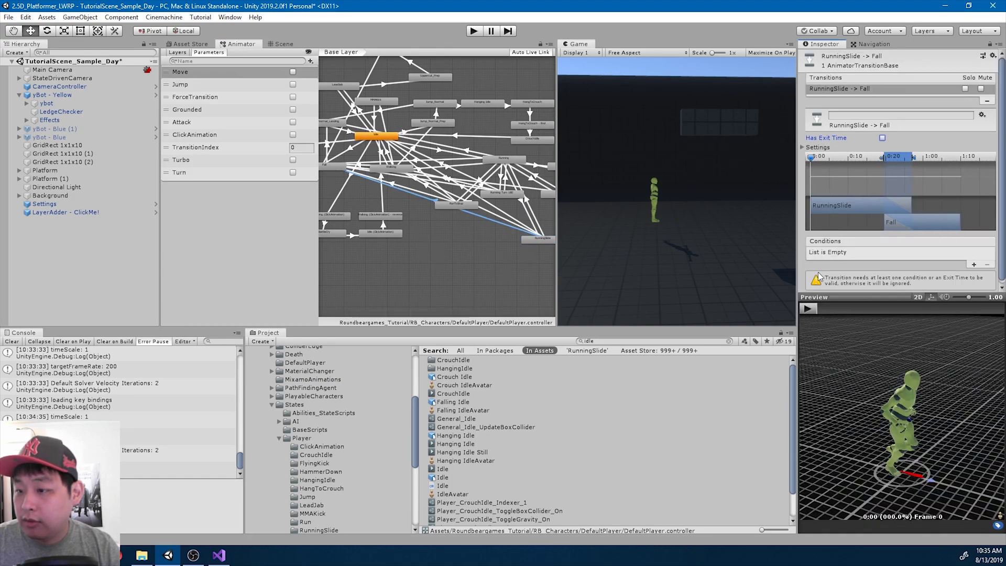
left_click(807, 308)
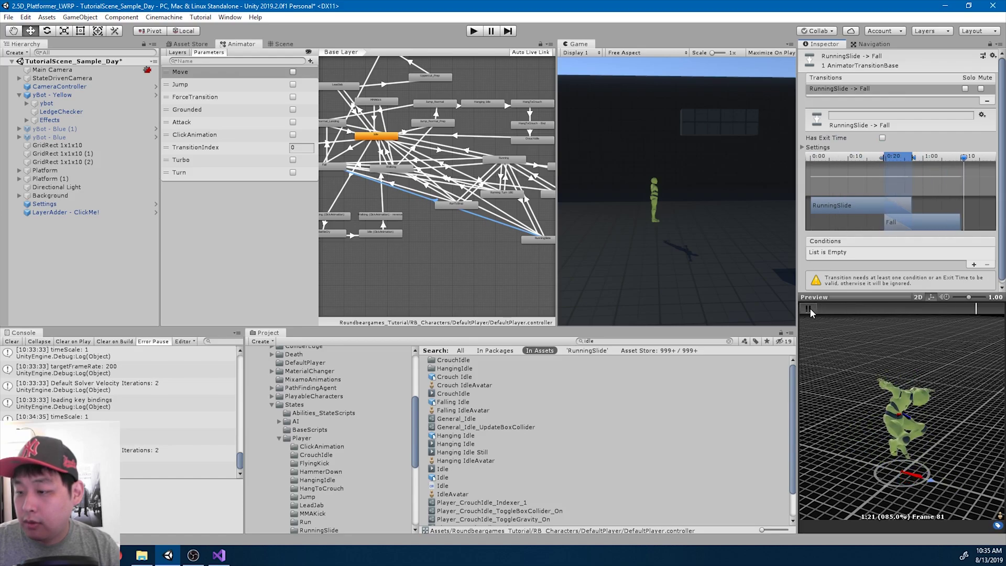
Add the condition Grounded = false to the RunningSlide-to-Fall transition.
left_click(970, 265)
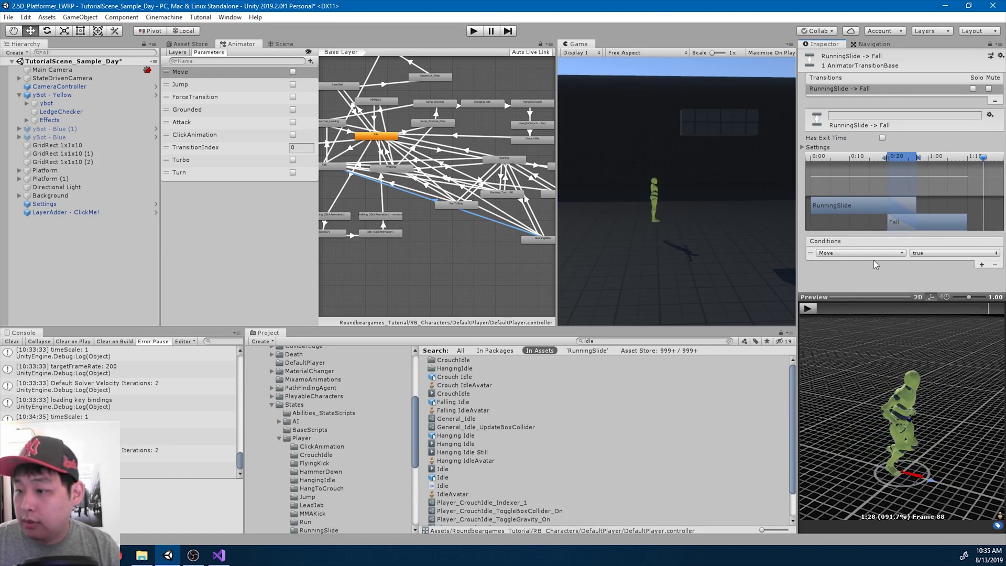
left_click(853, 253)
left_click(860, 312)
left_click(926, 254)
left_click(935, 277)
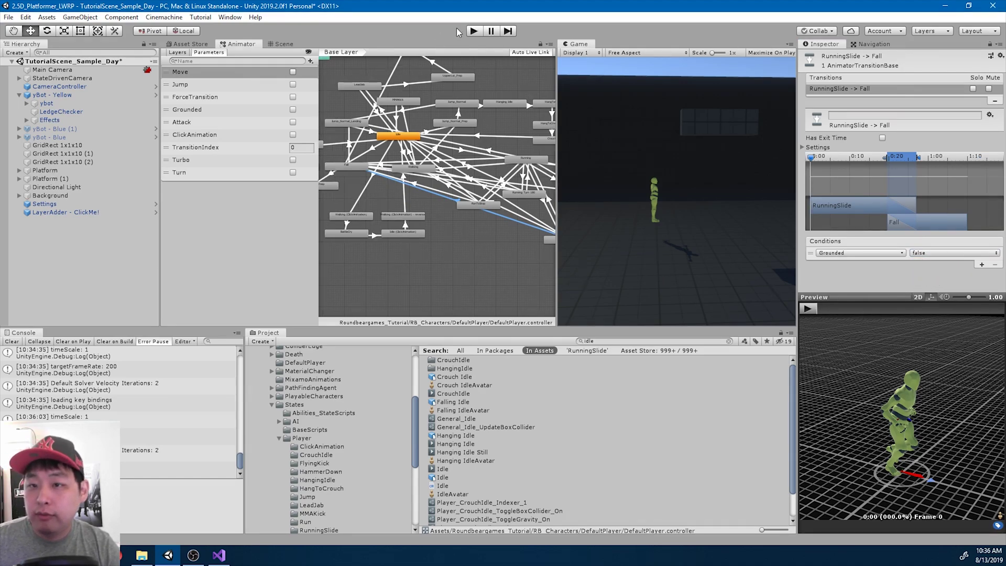
Start play mode, jump onto the platform and play-test a running slide off its edge.
left_click(473, 31)
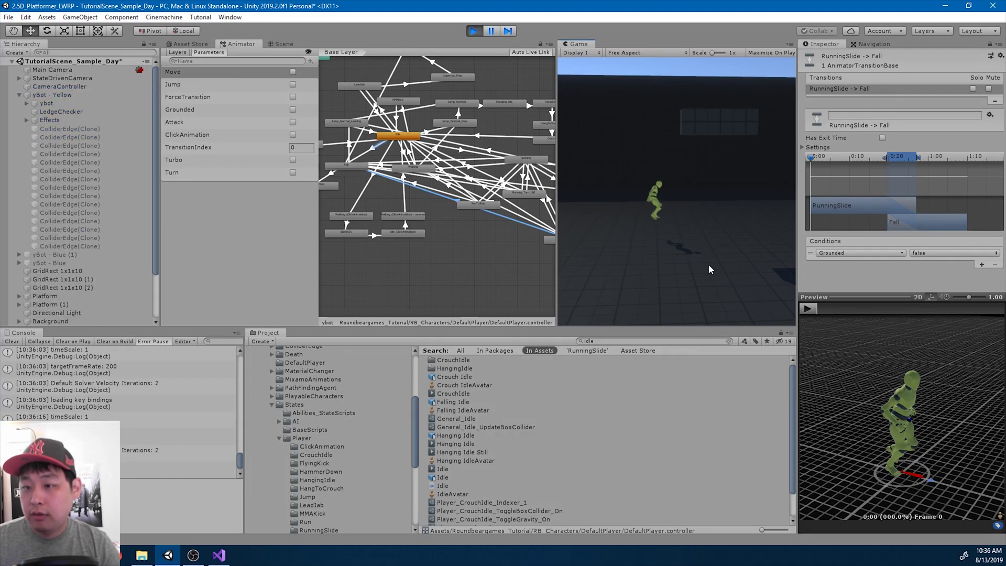
key("d")
key("space")
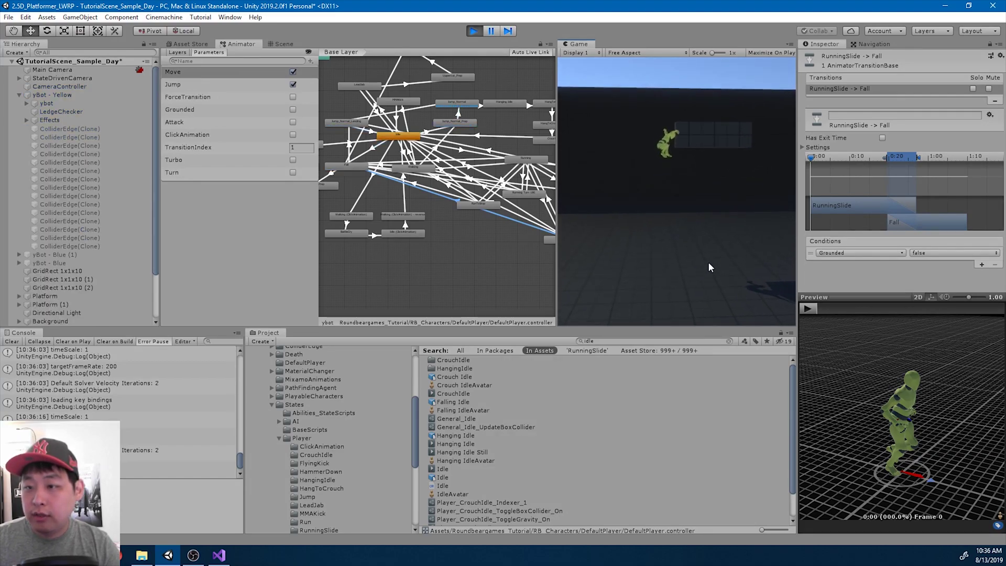
key("shift+d")
key("s")
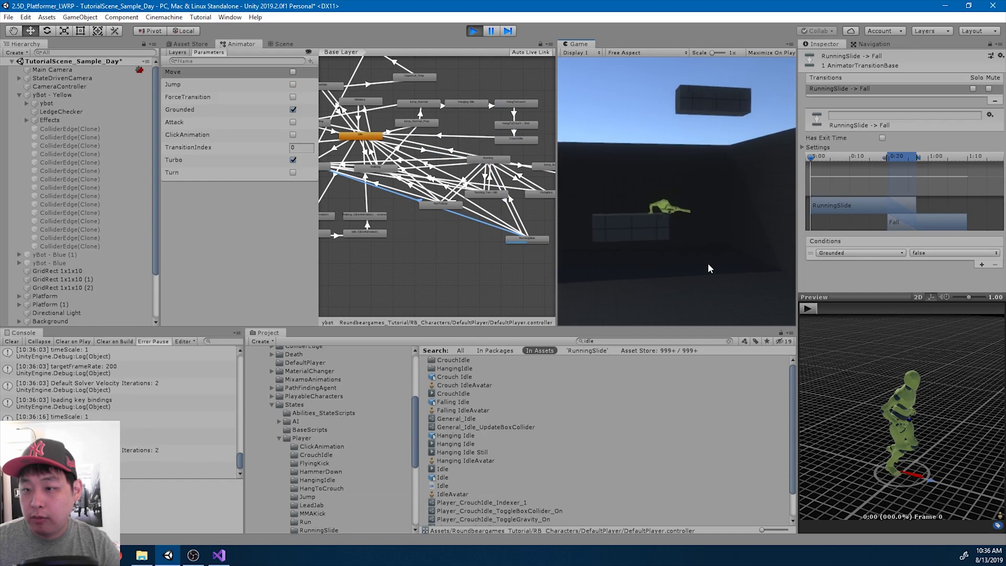
Shorten the RunningSlide-to-Fall blend and start it later in the slide, and play-test another slide from the platform.
left_click_drag(887, 159, 914, 158)
left_click_drag(903, 231, 941, 225)
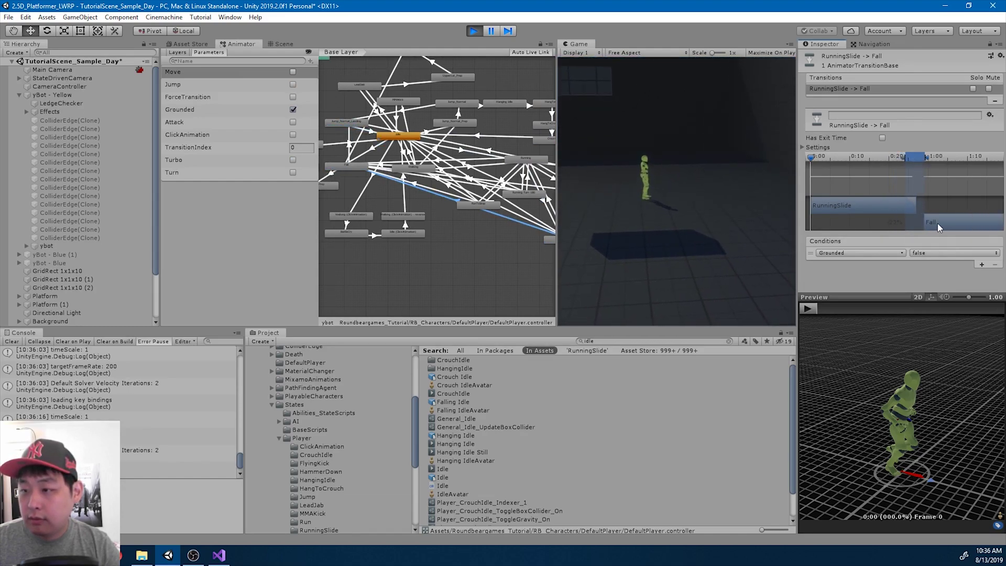
key("a")
key("space")
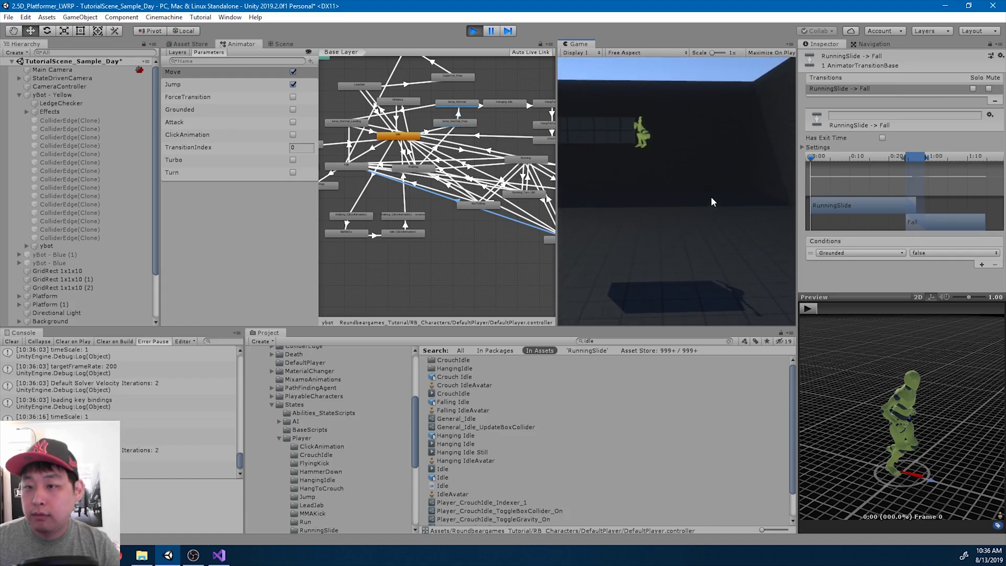
key("shift+a")
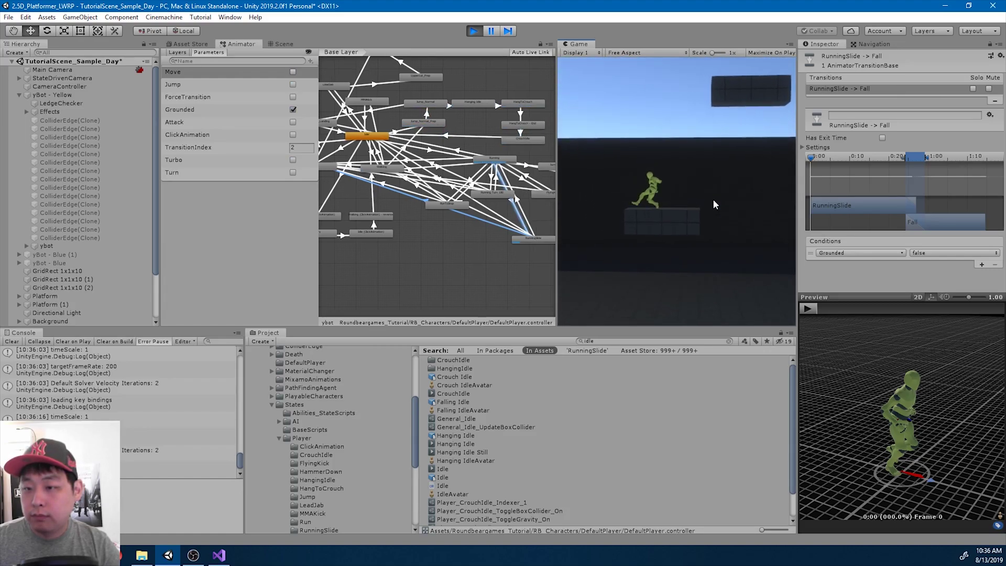
key("s")
Fine-tune the start and length of the RunningSlide-to-Fall blend while play-testing slides off the platform.
left_click_drag(904, 158, 899, 159)
left_click_drag(920, 228, 943, 221)
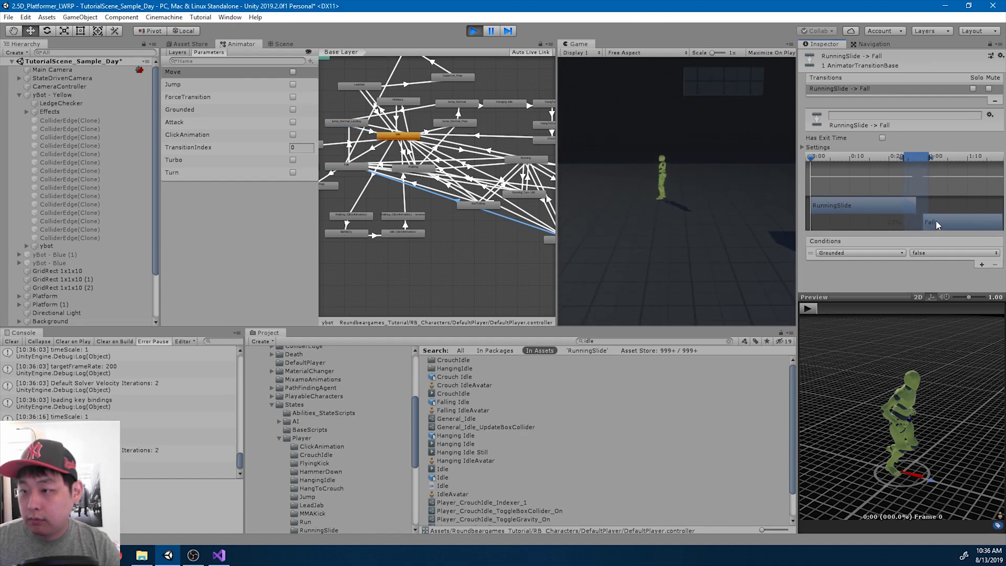
key("space")
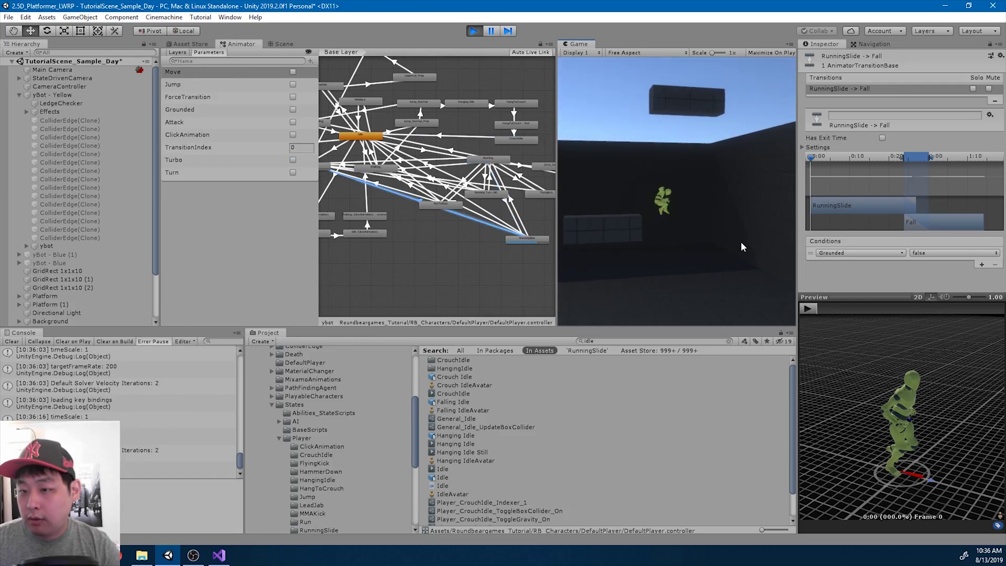
key("space")
key("a")
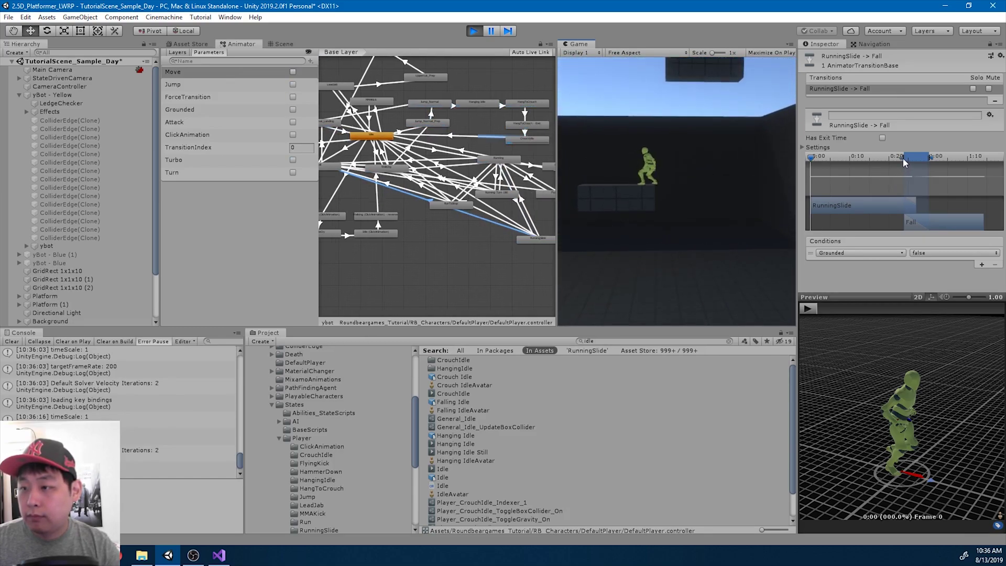
left_click_drag(908, 158, 908, 158)
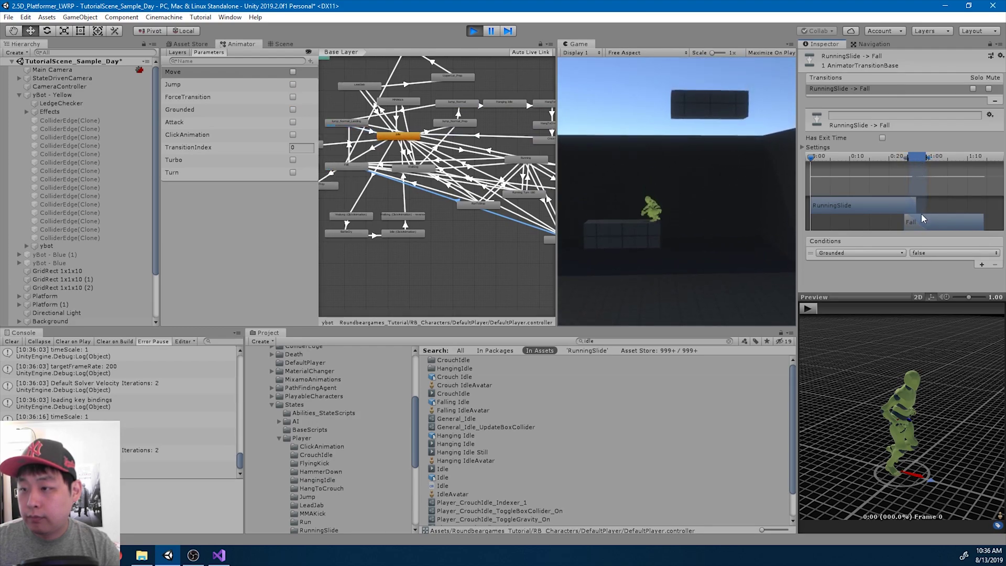
key("s")
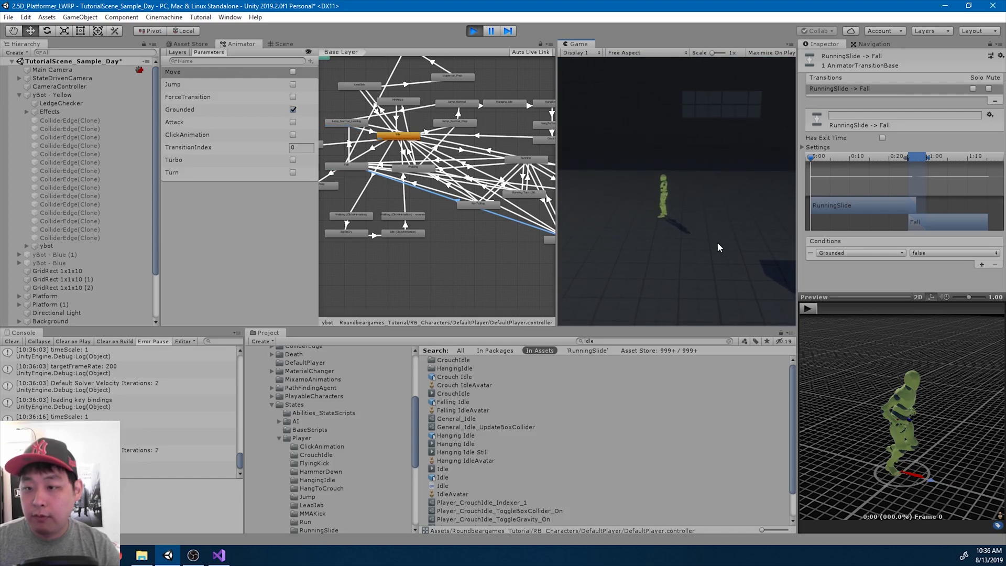
Maximize the running Game view and play-test running slides in both directions across the floor.
left_click(531, 35)
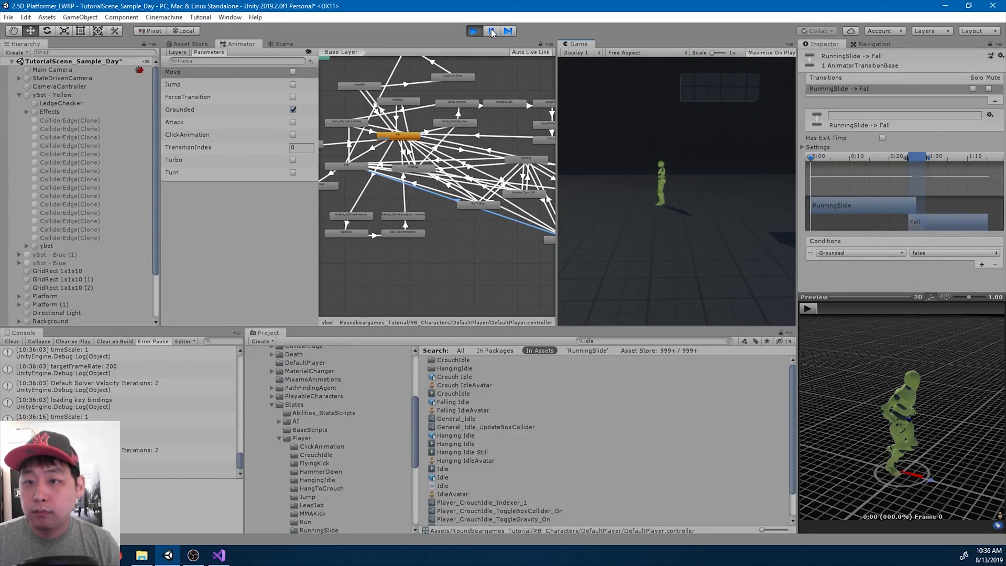
key("shift+space")
key("shift")
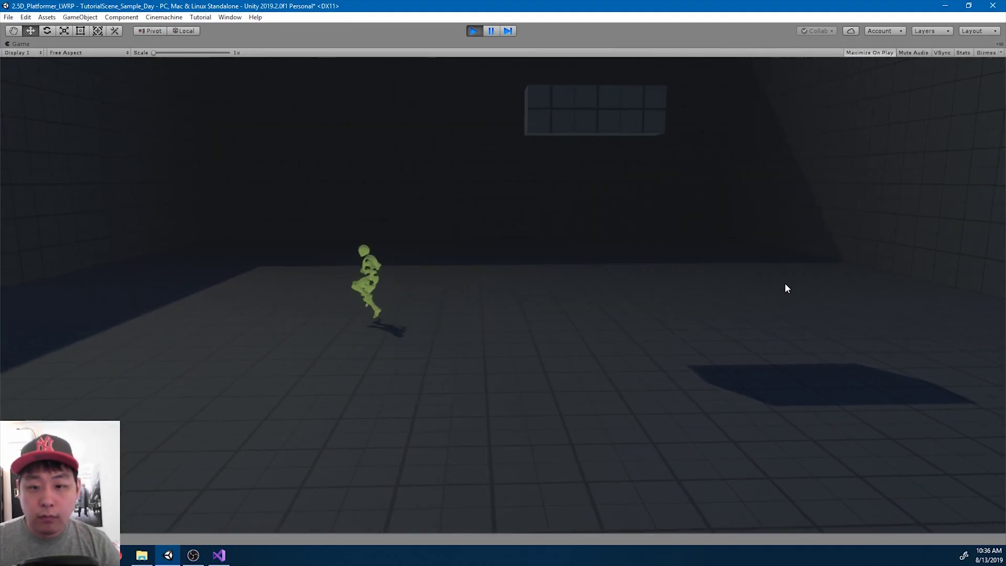
key("s")
key("d")
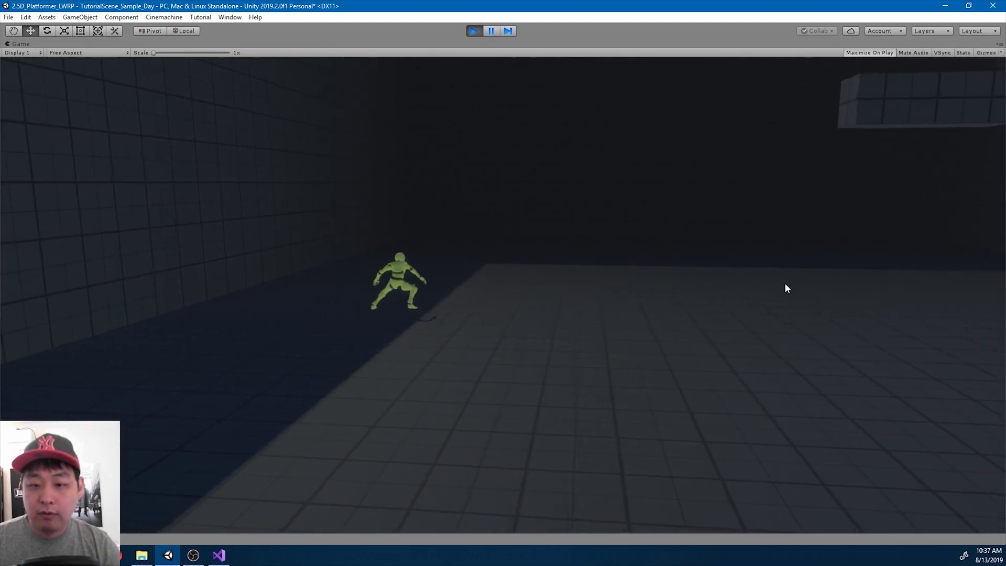
key("s")
key("Right")
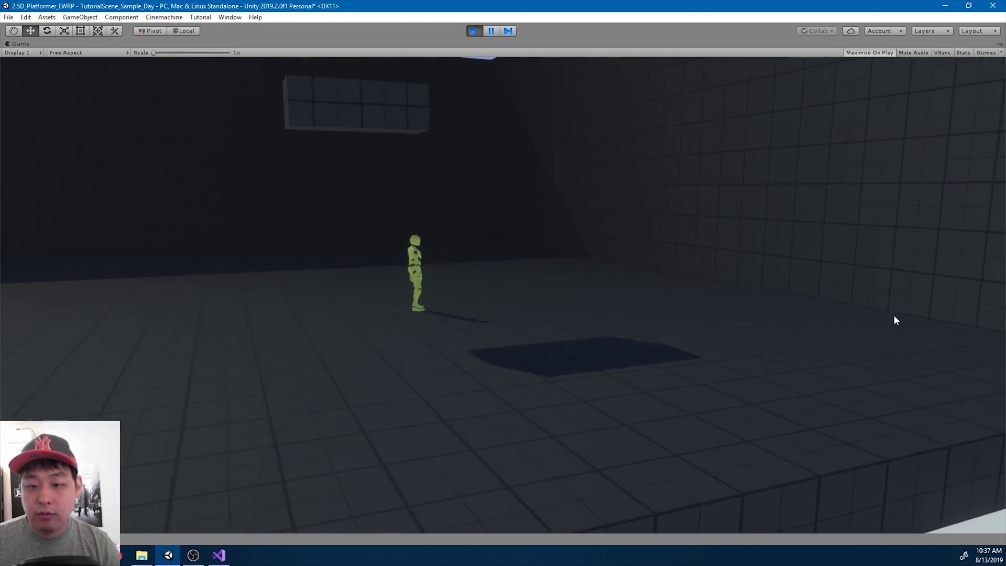
Play-test jumping to the floating platform, grabbing and climbing its ledge, and dropping back to the floor.
key("d")
key("a")
key("space")
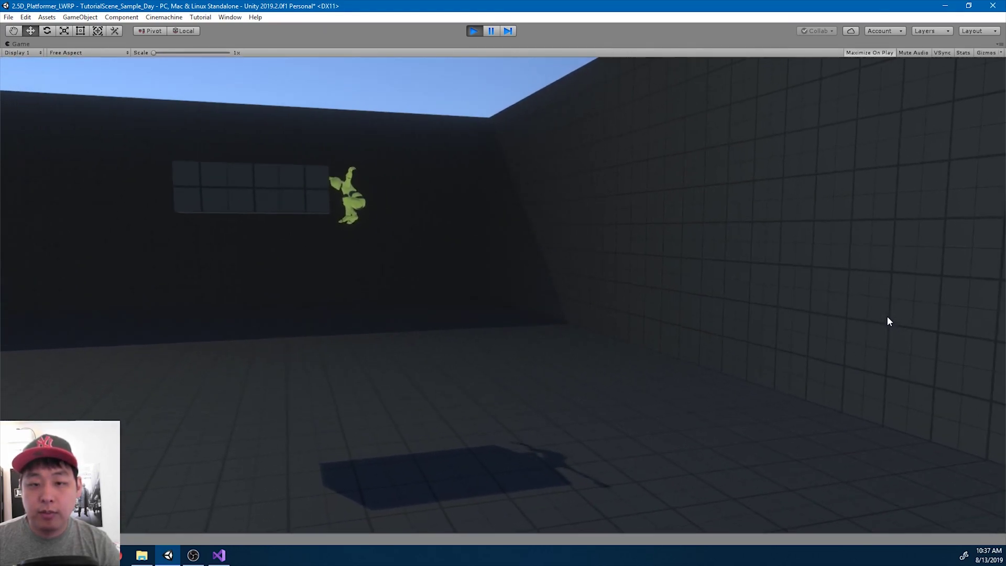
key("Left")
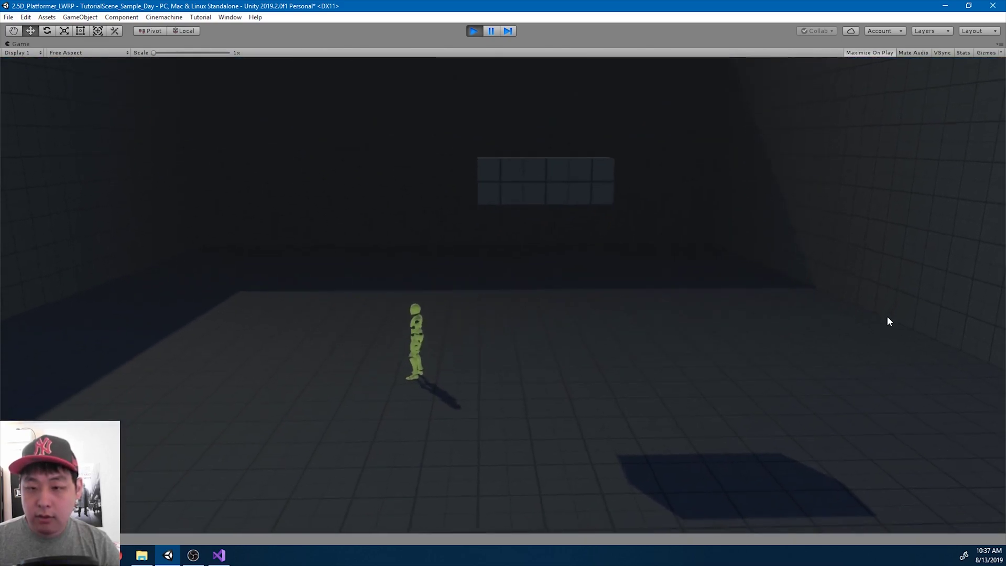
key("Right")
key("space")
key("w")
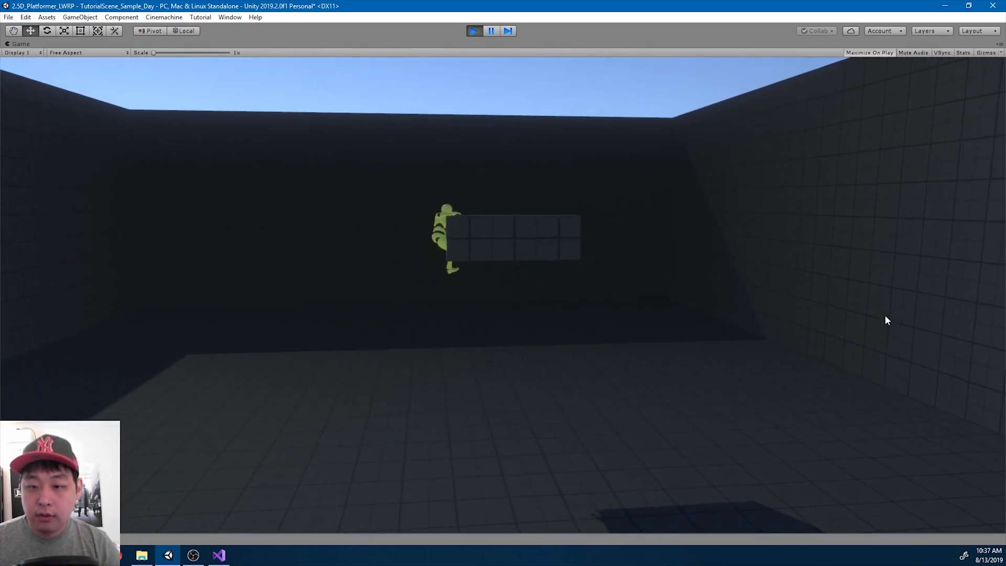
key("d")
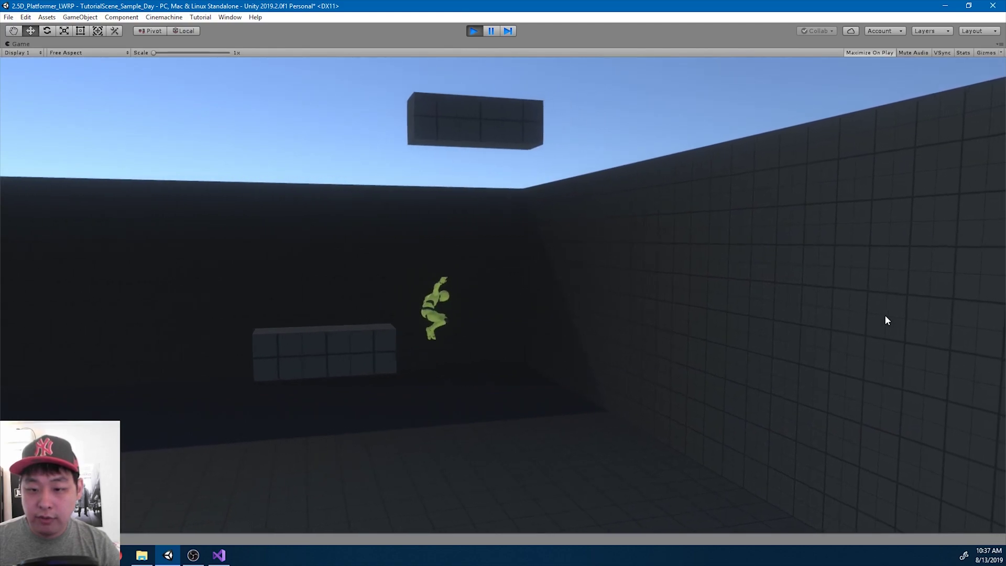
key("a")
Play-test repeated running slides back and forth across the floor, chaining slides and reversing the running direction between them.
key("shift+a")
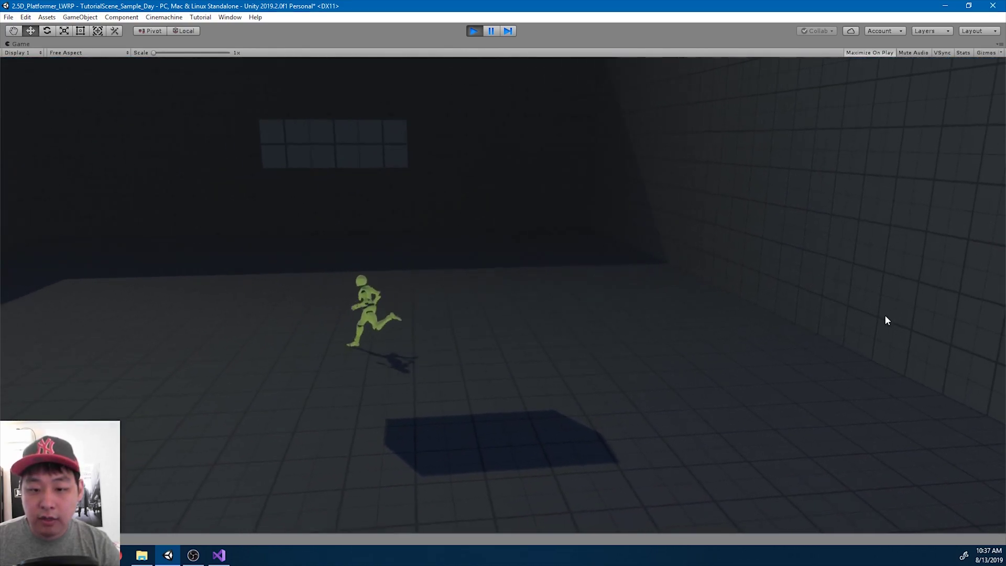
key("s")
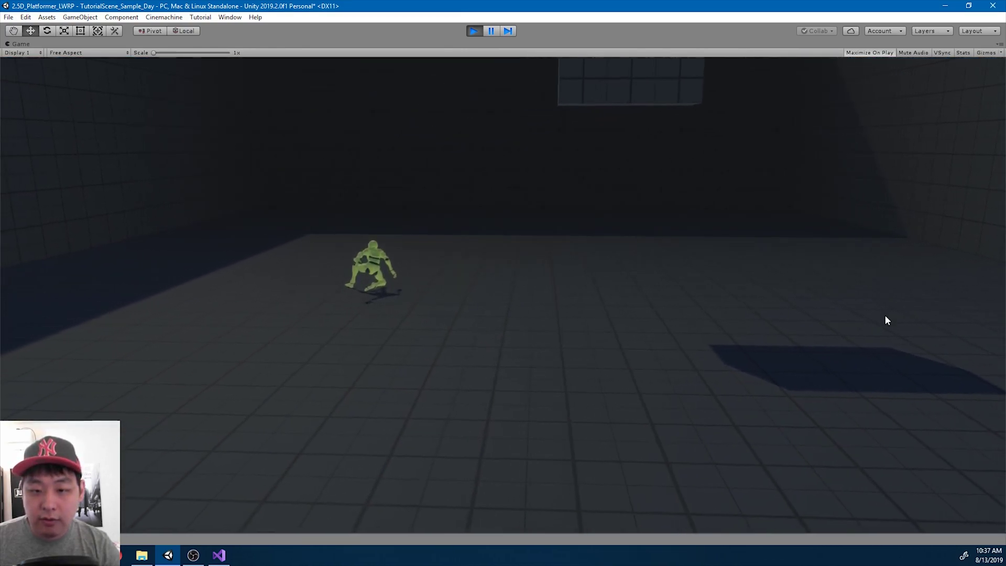
key("d")
key("shift+d")
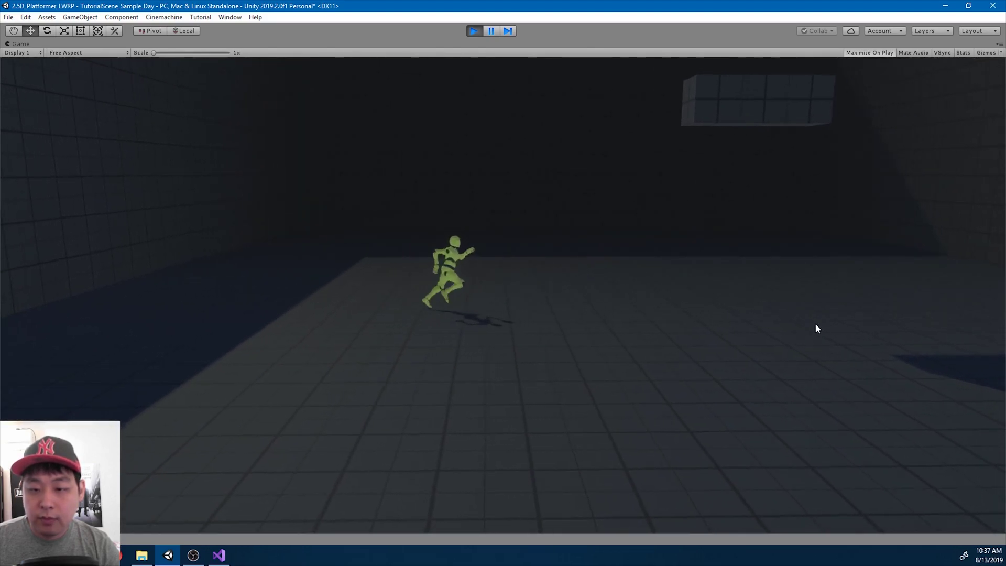
key("s")
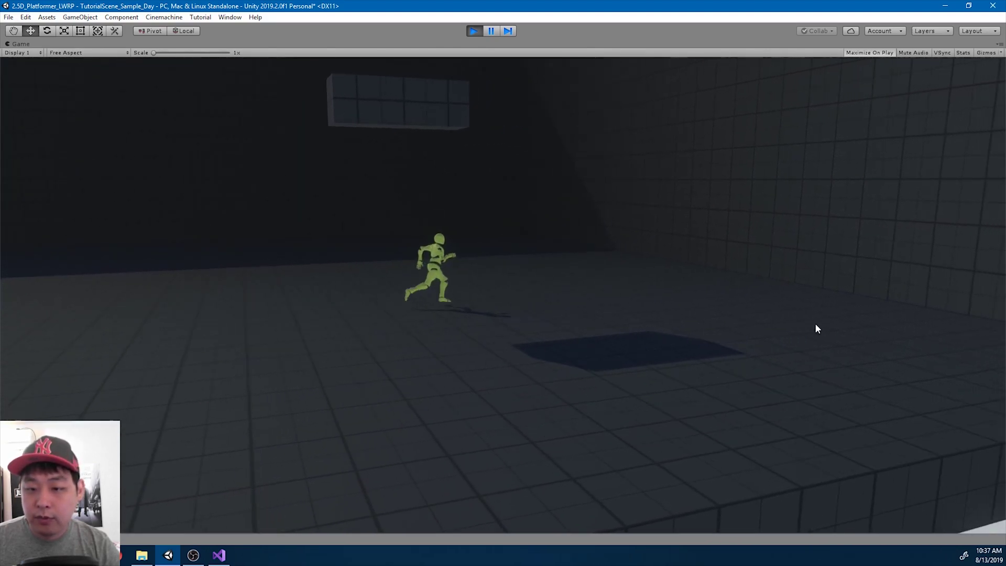
key("s")
key("shift+d")
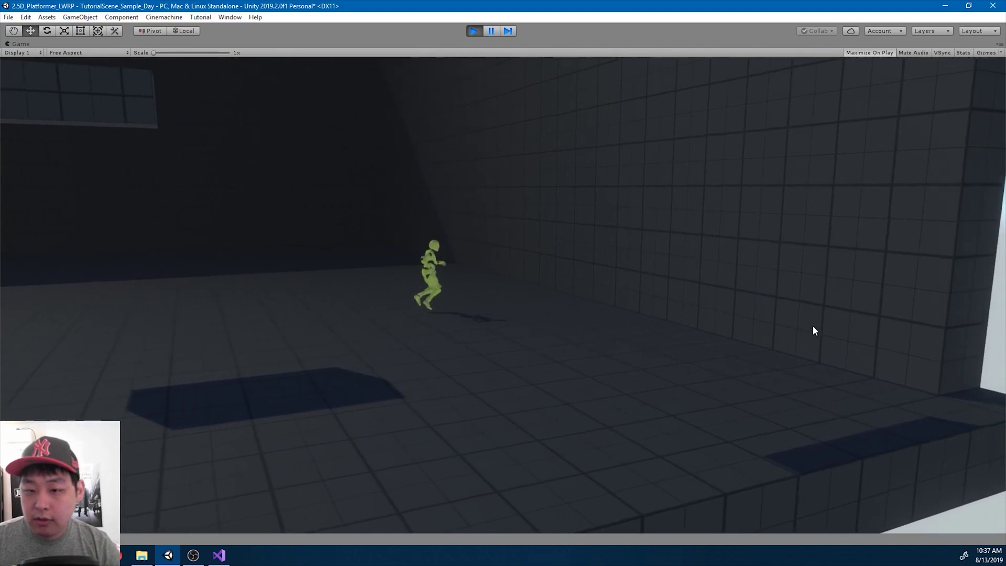
key("s")
key("shift+a")
key("Left")
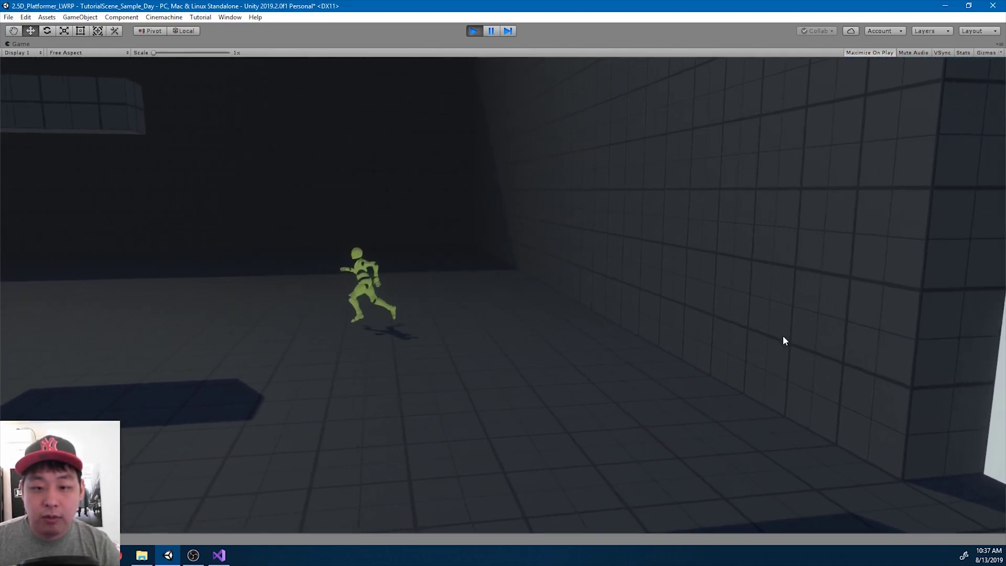
key("Down")
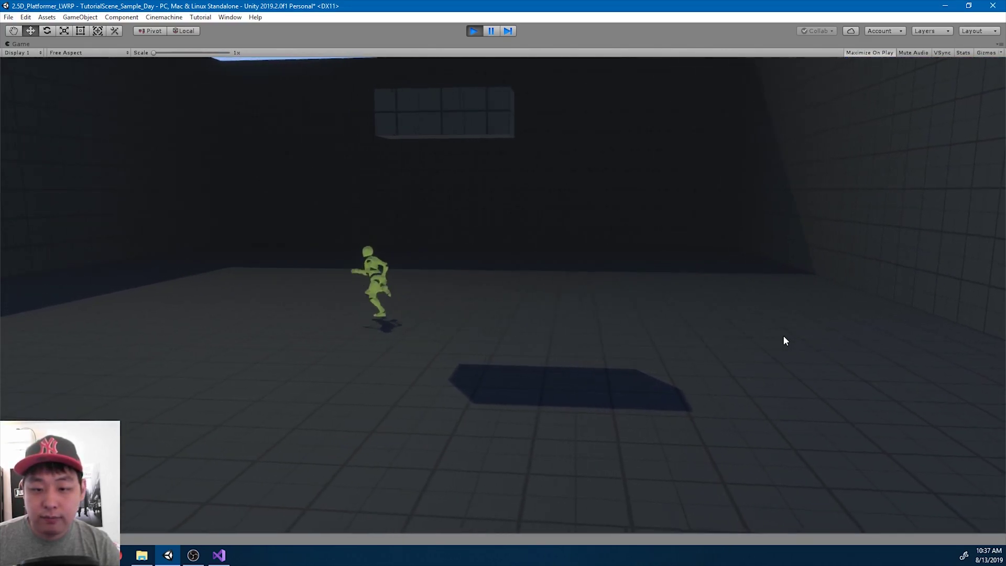
key("Down")
key("Right")
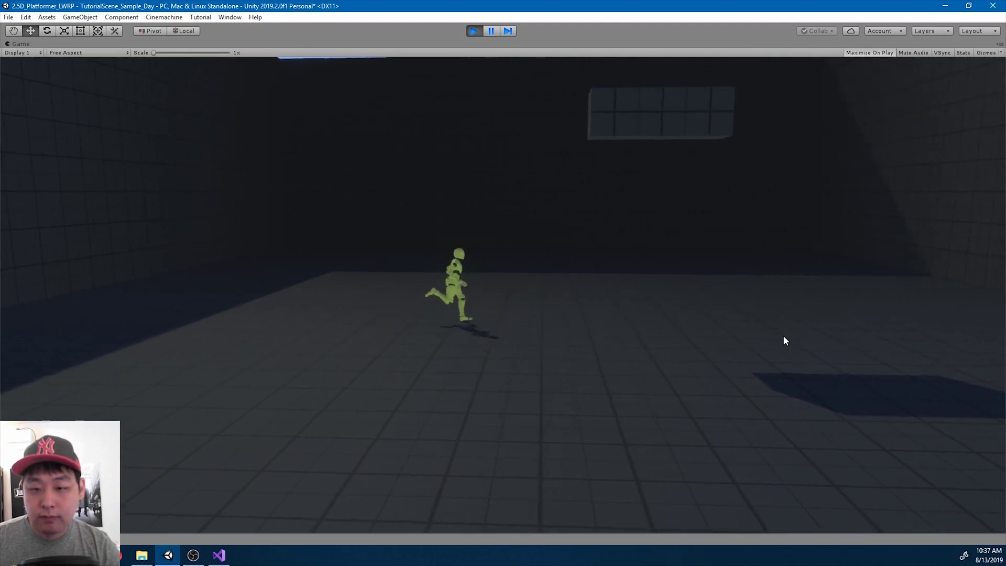
key("Down")
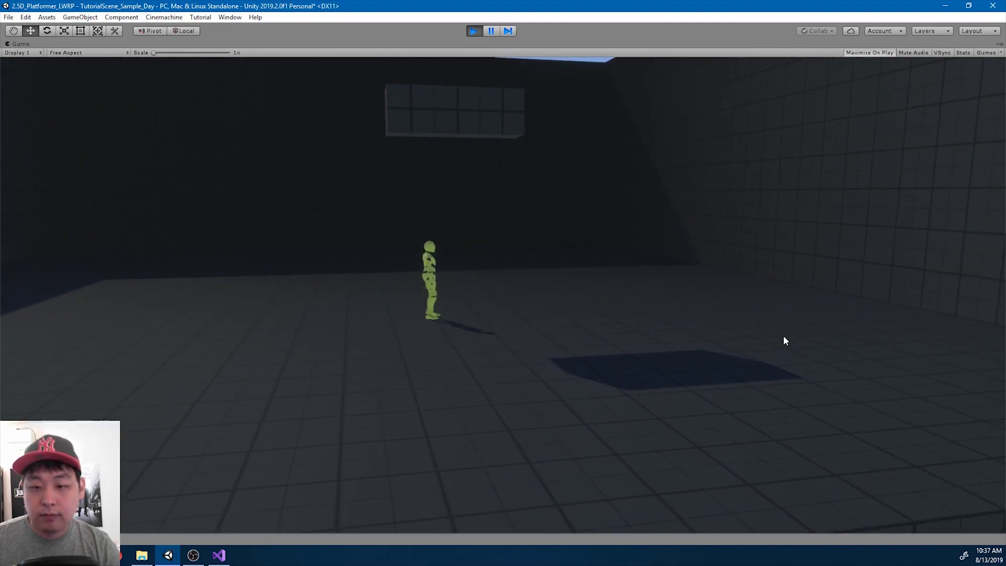
key("Left")
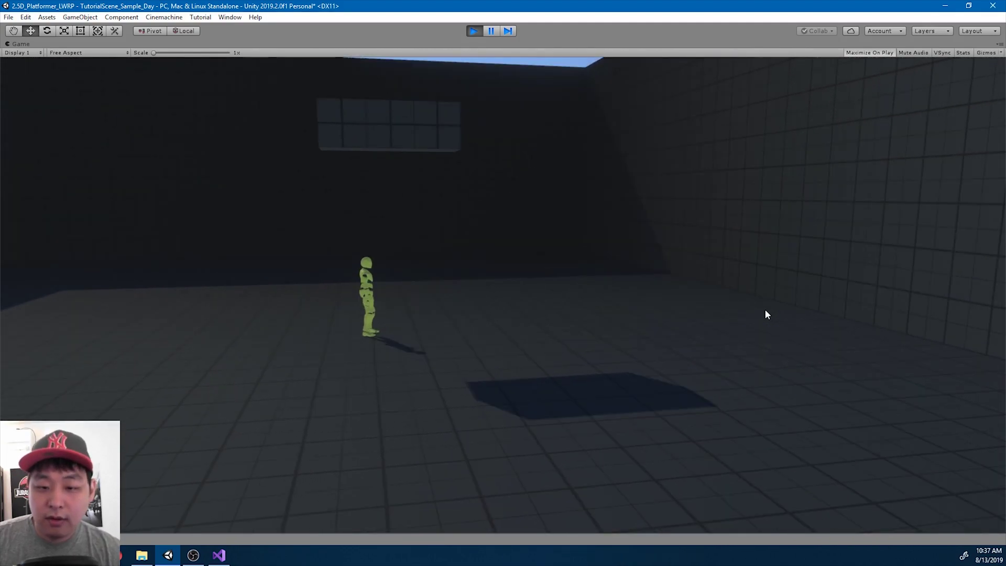